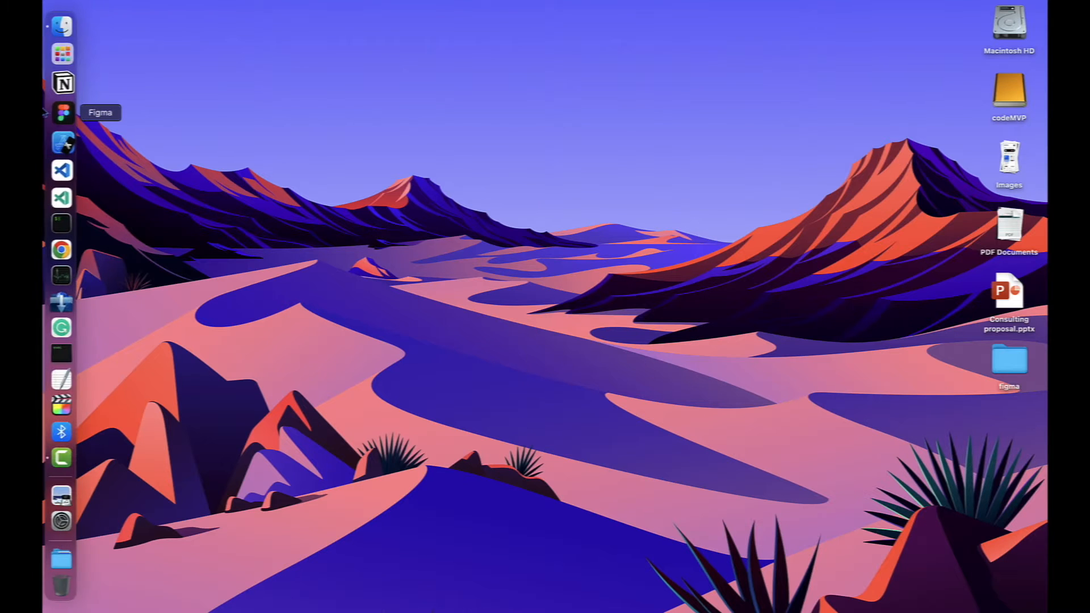
# Switch to Figma and create a new design file
pyautogui.click(56, 114)
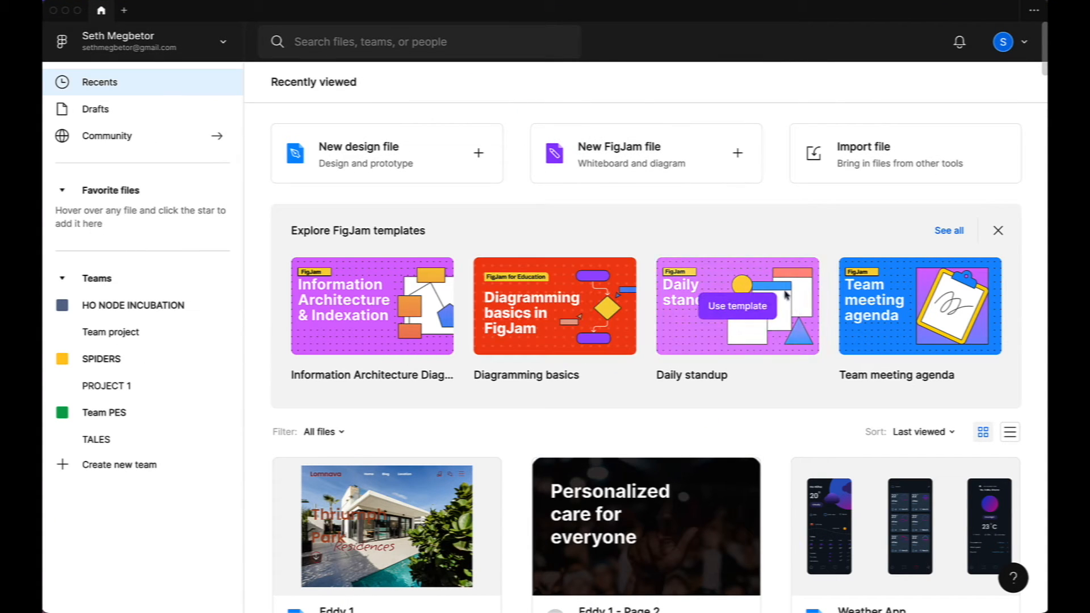
pyautogui.click(399, 160)
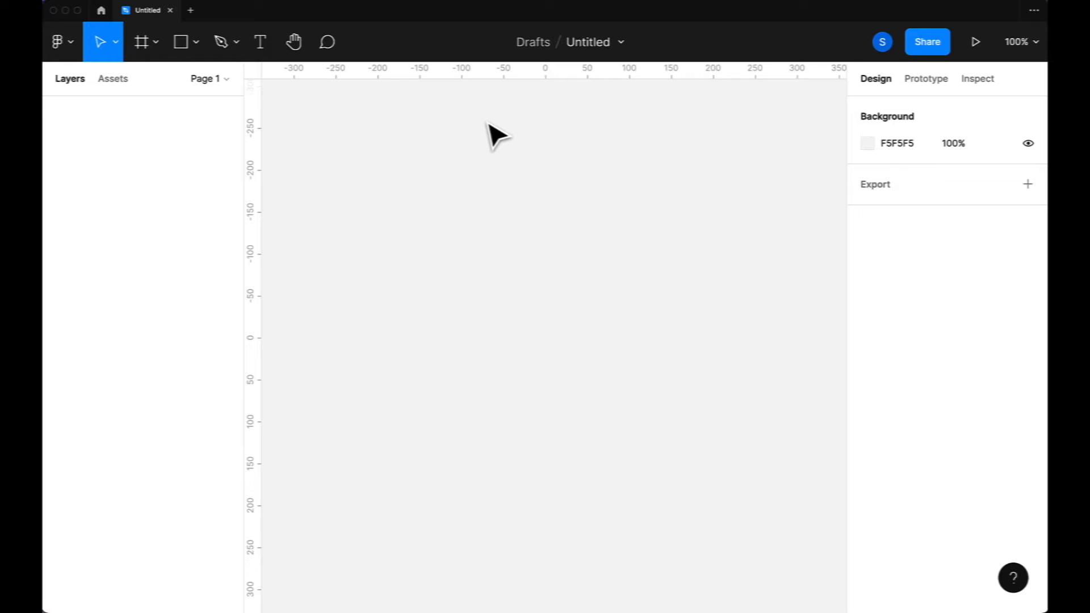
# Rename the untitled design file as "Landing Page"
pyautogui.click(600, 45)
pyautogui.click(589, 168)
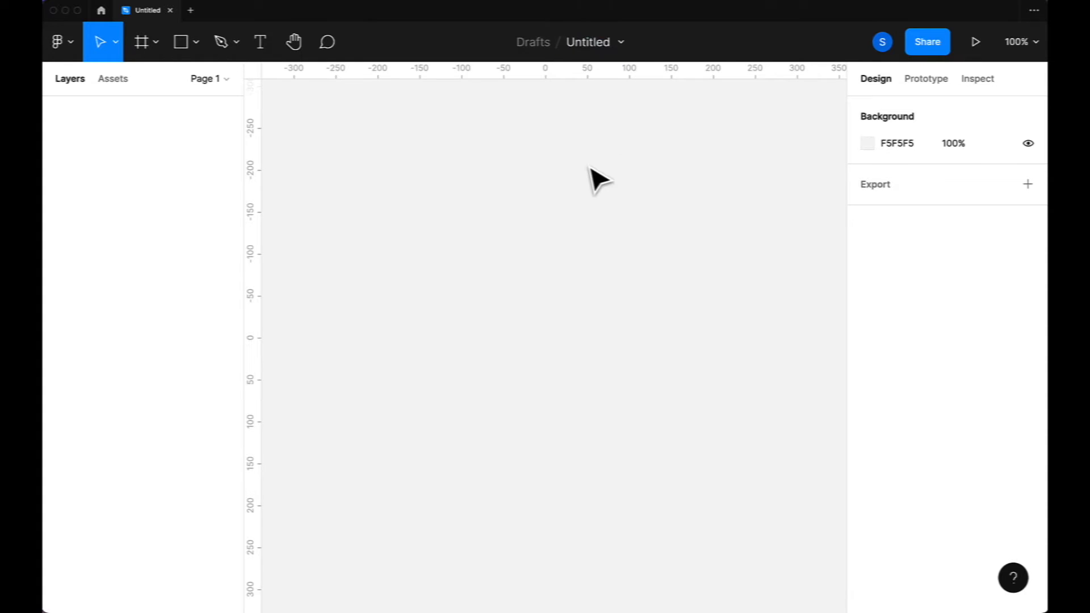
pyautogui.click(589, 47)
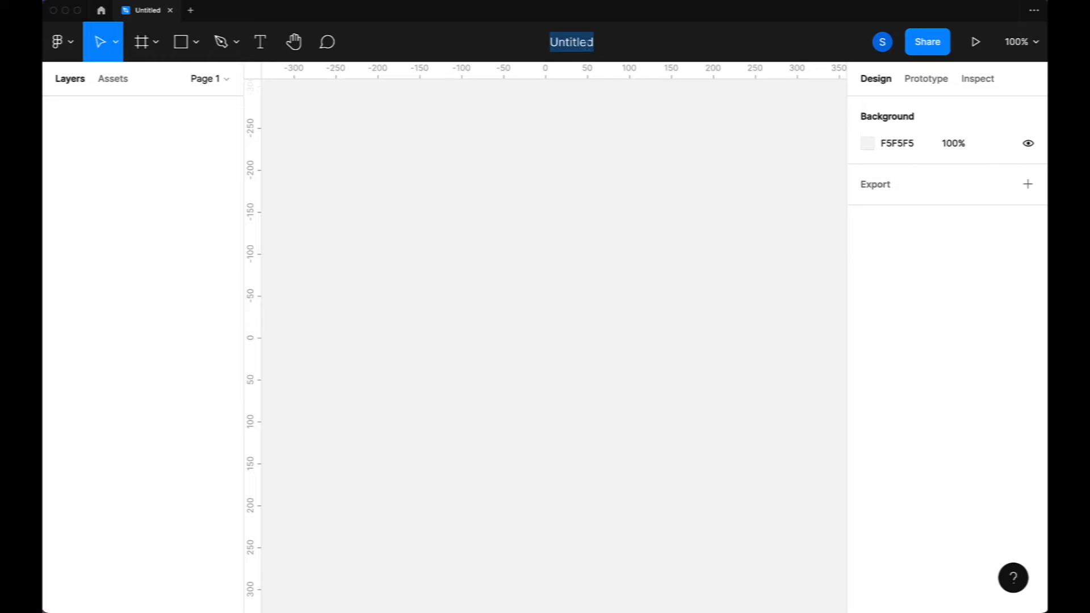
pyautogui.write('L')
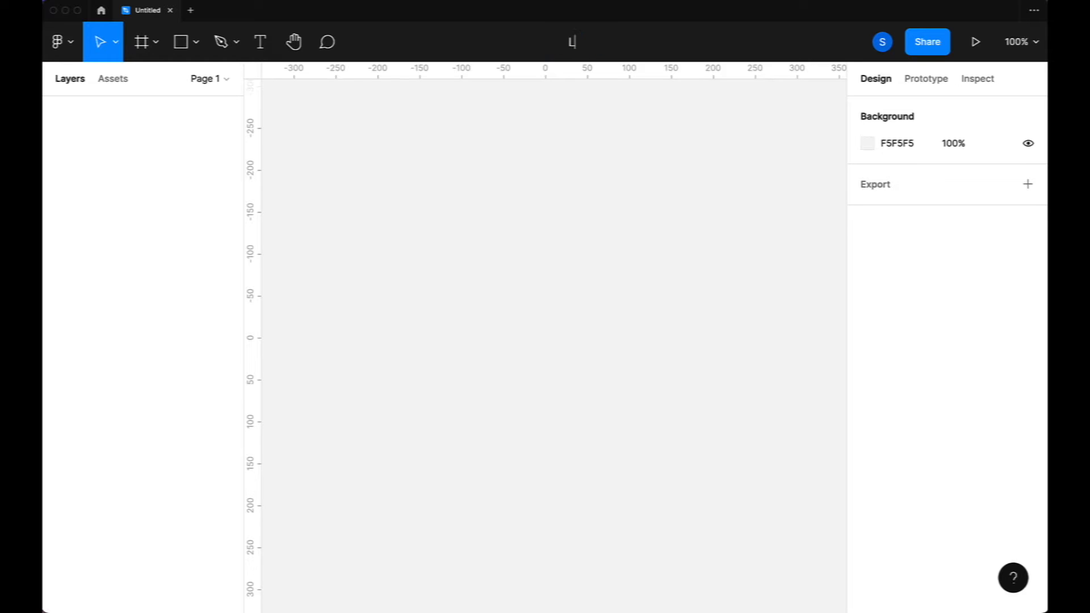
pyautogui.write('anding Page')
pyautogui.press('Return')
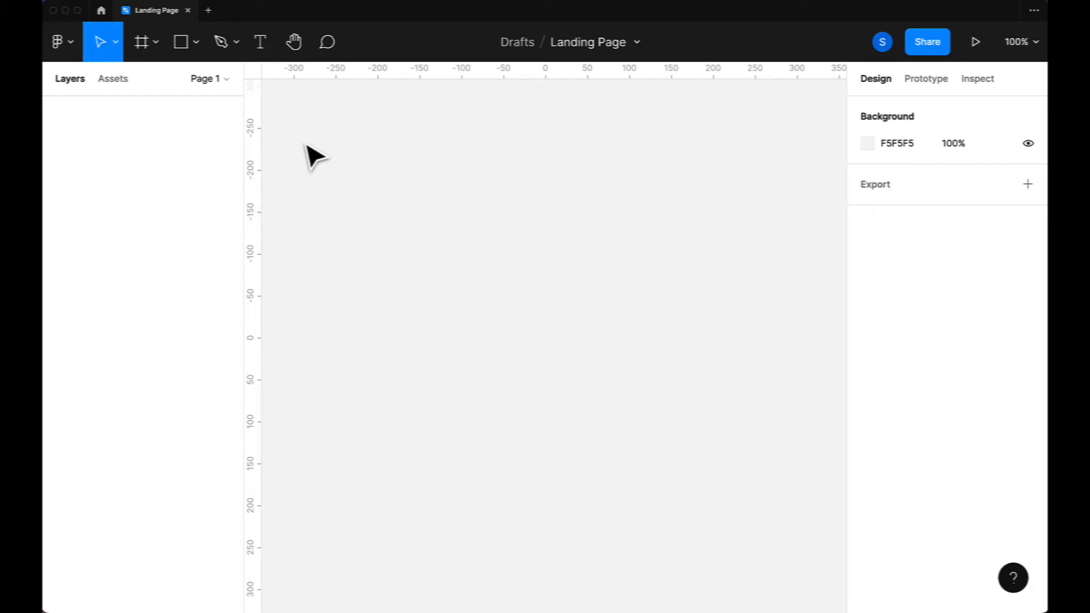
# Add a frame to the canvas using the iMac desktop preset, 1280×720
pyautogui.click(143, 45)
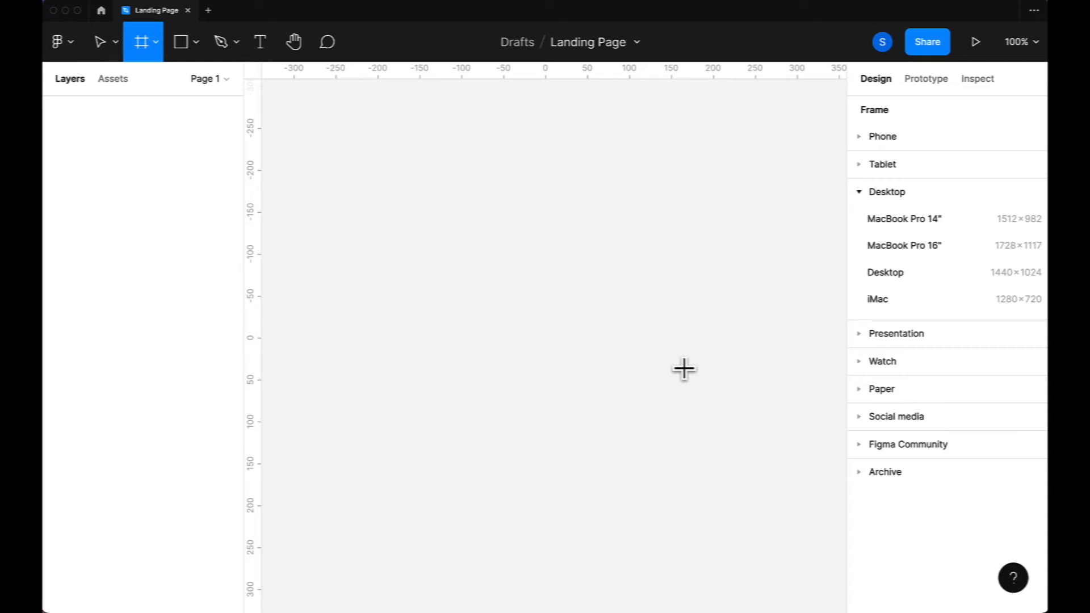
pyautogui.scroll(-10, 682, 373)
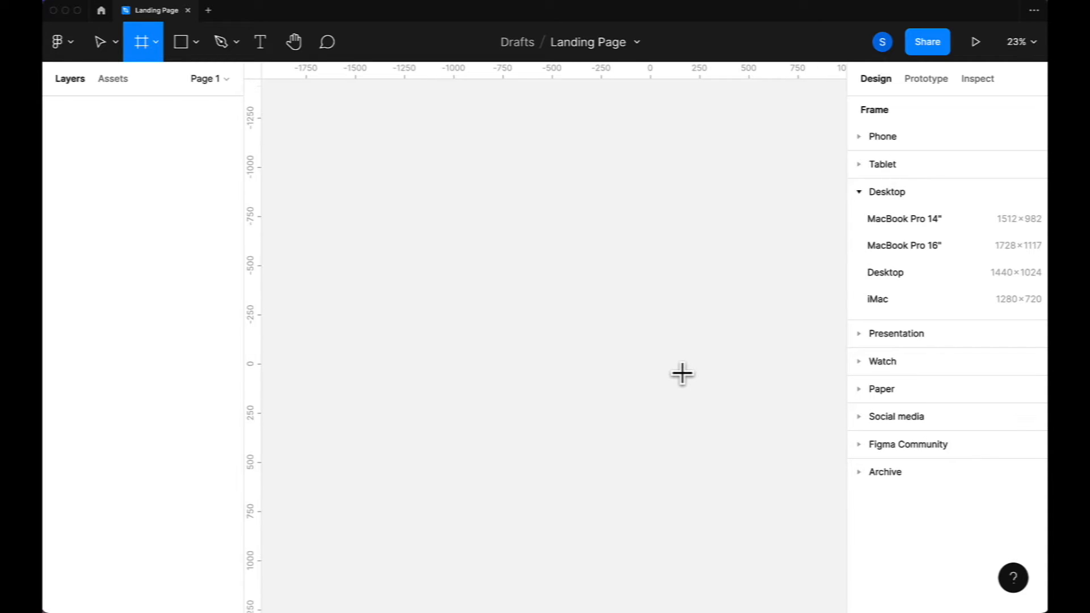
pyautogui.scroll(5, 682, 373)
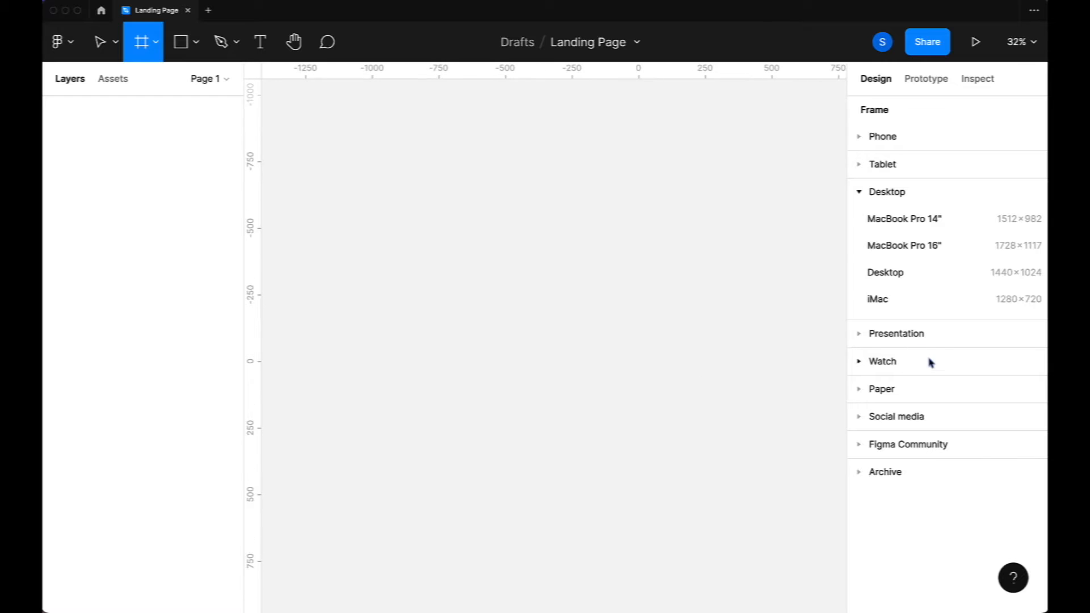
pyautogui.click(887, 305)
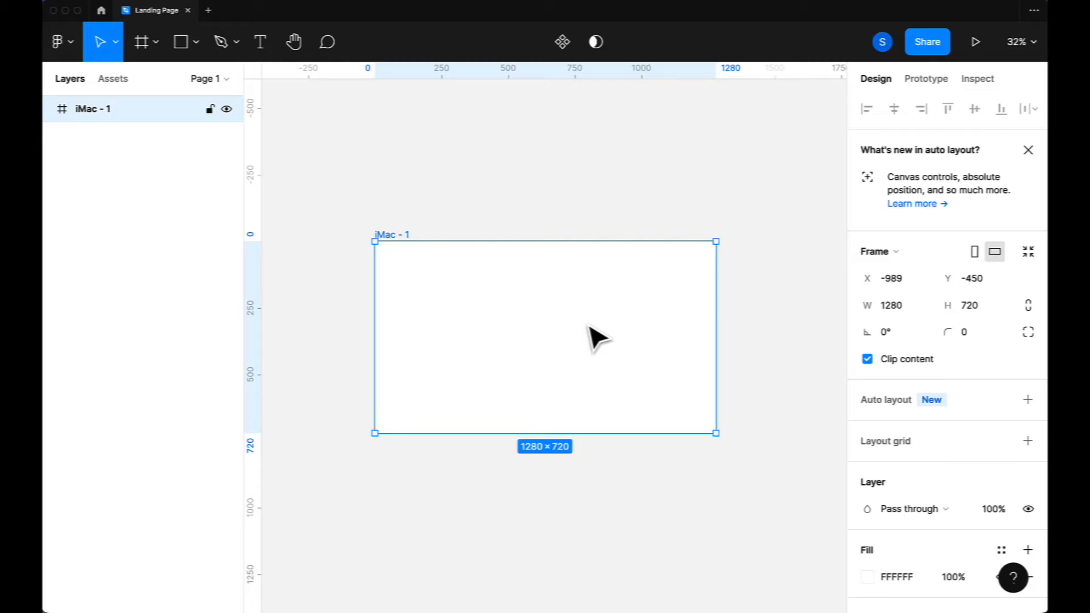
# Change the iMac frame's fill to an image, using the Unsplash JPEG of the striped sphere on purple from Downloads
pyautogui.scroll(-1, 908, 510)
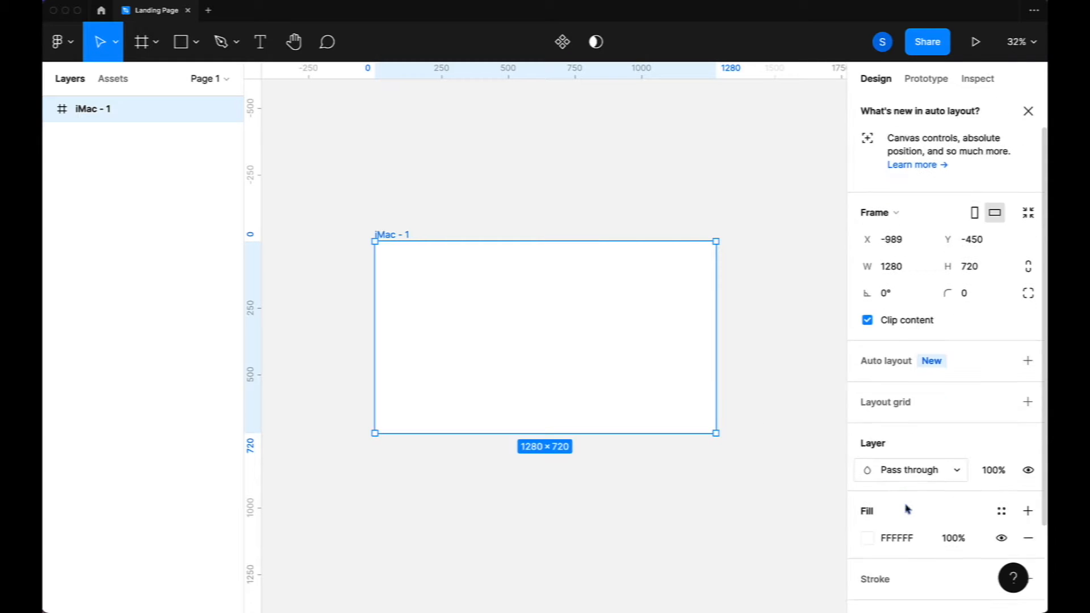
pyautogui.scroll(-3, 906, 509)
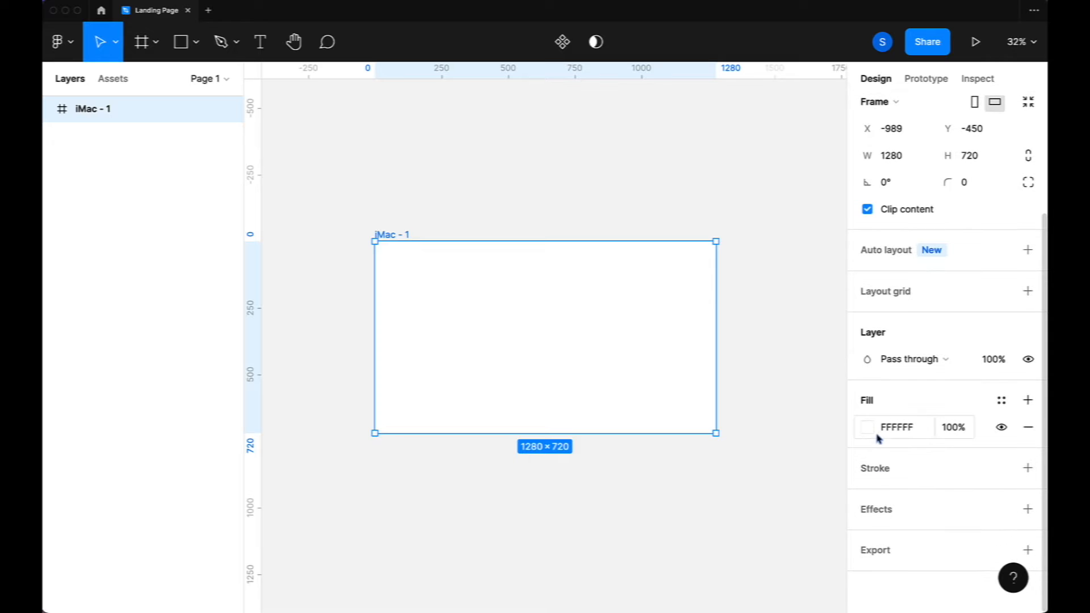
pyautogui.click(868, 431)
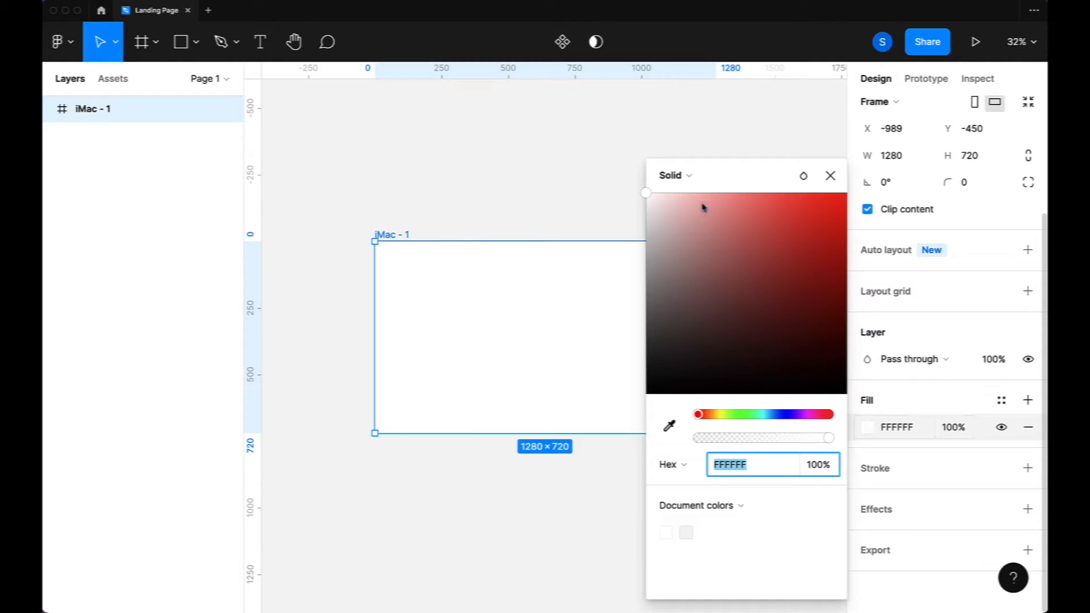
pyautogui.click(688, 176)
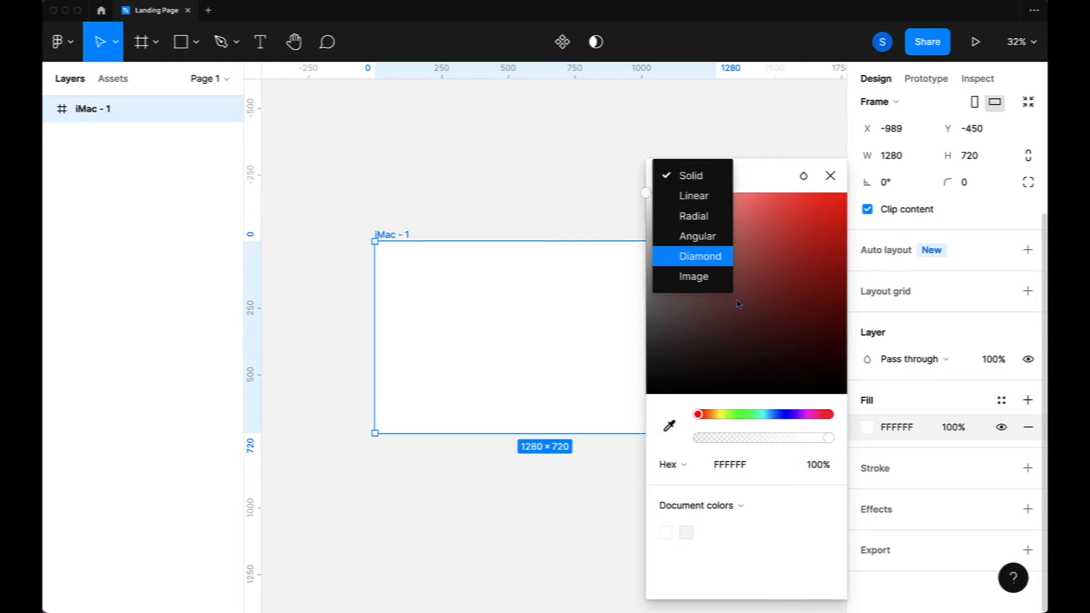
pyautogui.click(706, 283)
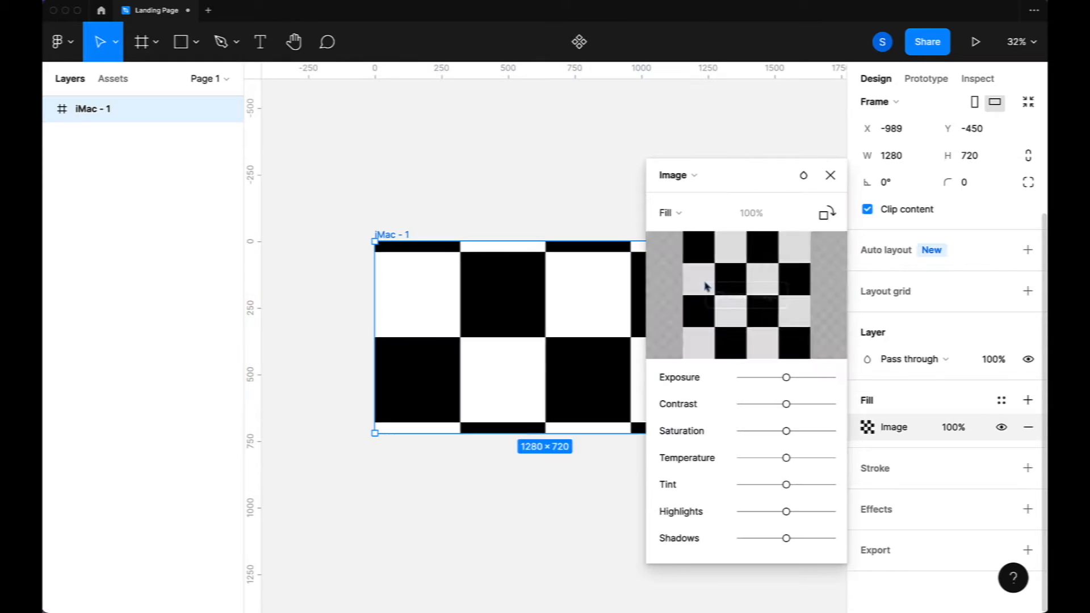
pyautogui.click(739, 301)
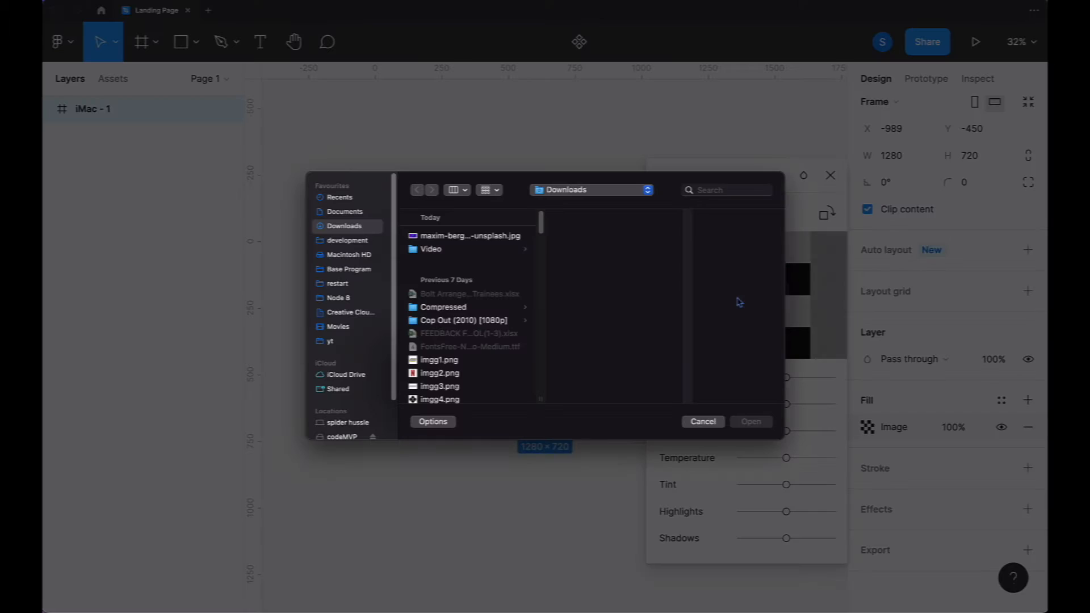
pyautogui.click(498, 241)
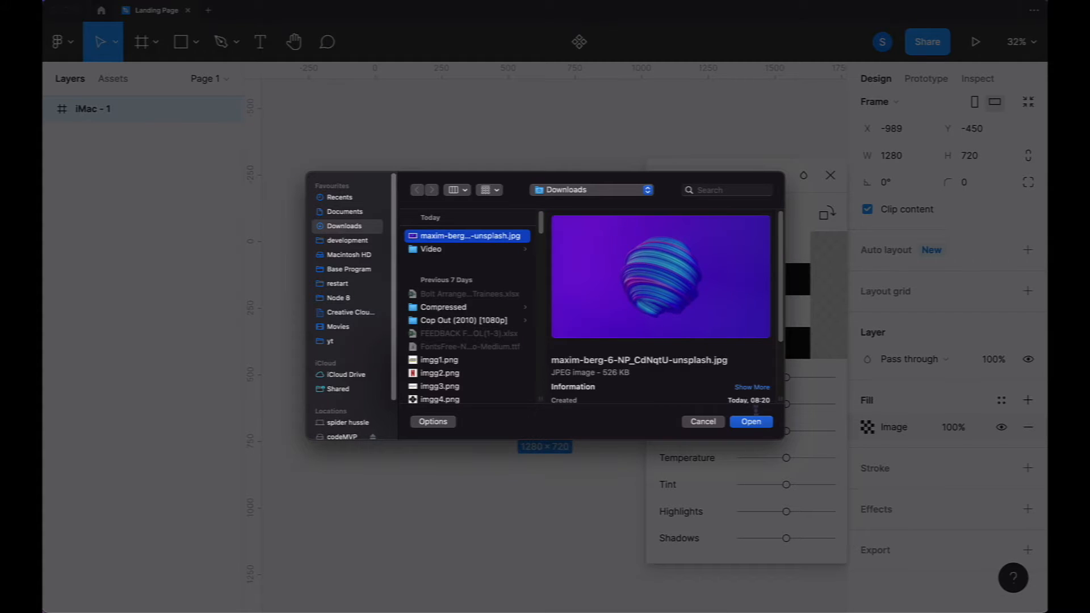
pyautogui.click(749, 421)
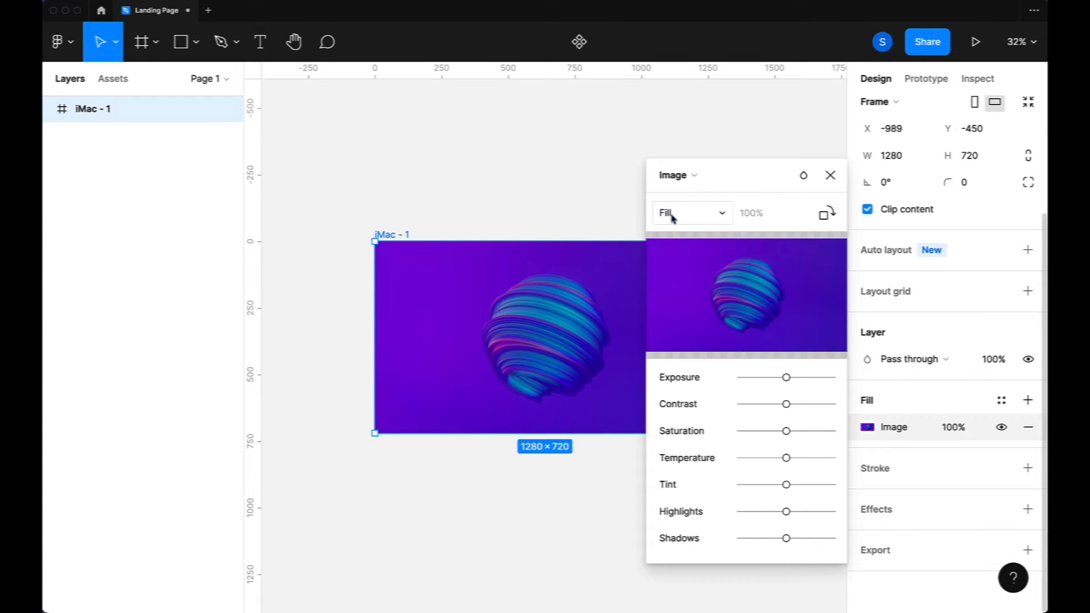
pyautogui.click(830, 175)
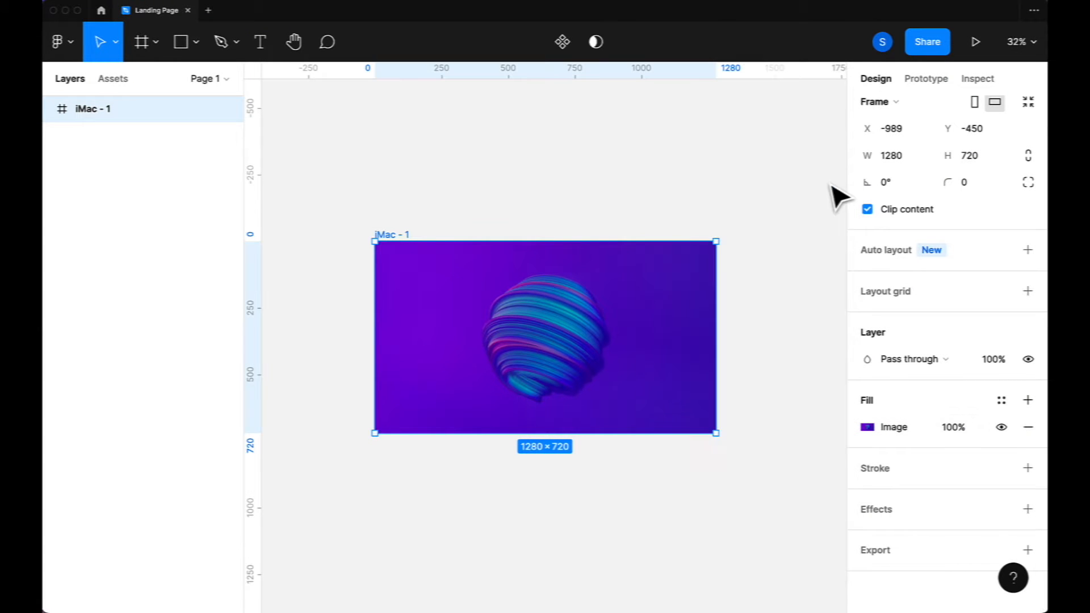
pyautogui.click(764, 347)
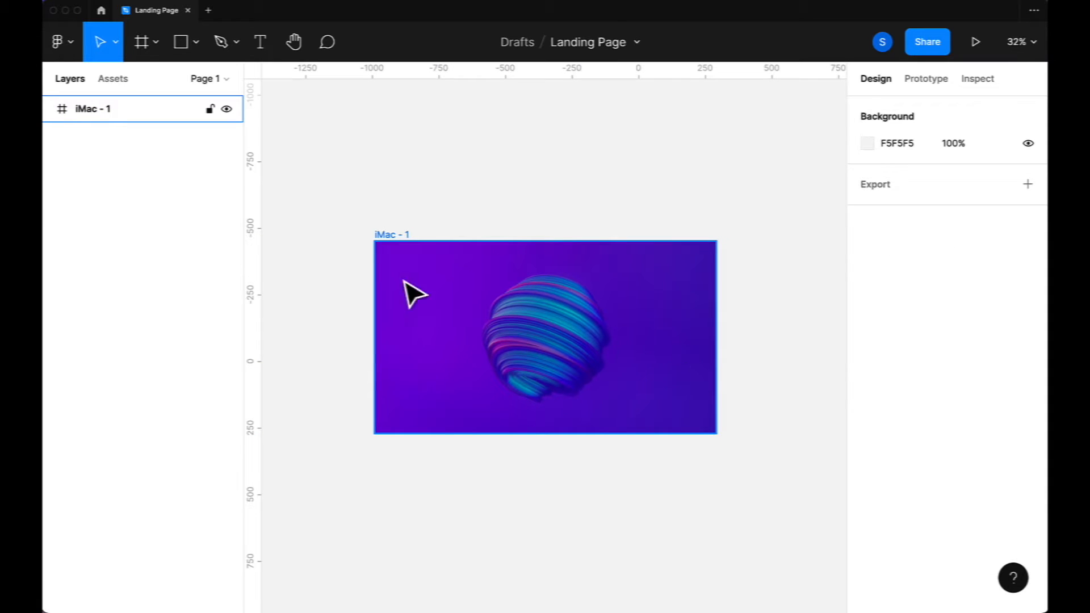
# Round the iMac frame's corners slightly by increasing its corner radius
pyautogui.click(166, 111)
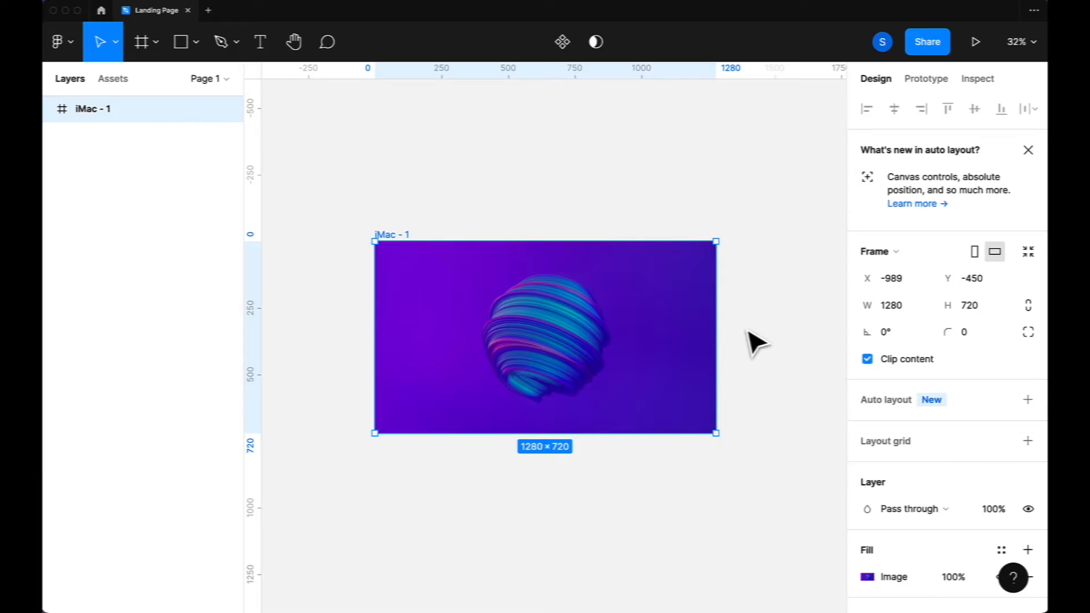
pyautogui.click(977, 333)
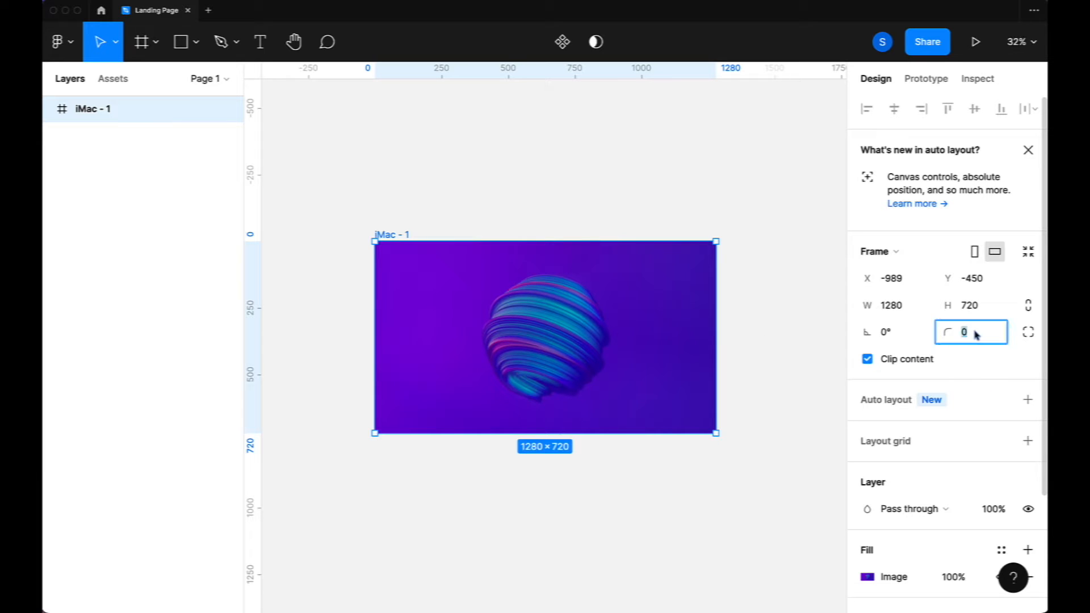
pyautogui.press('Up')
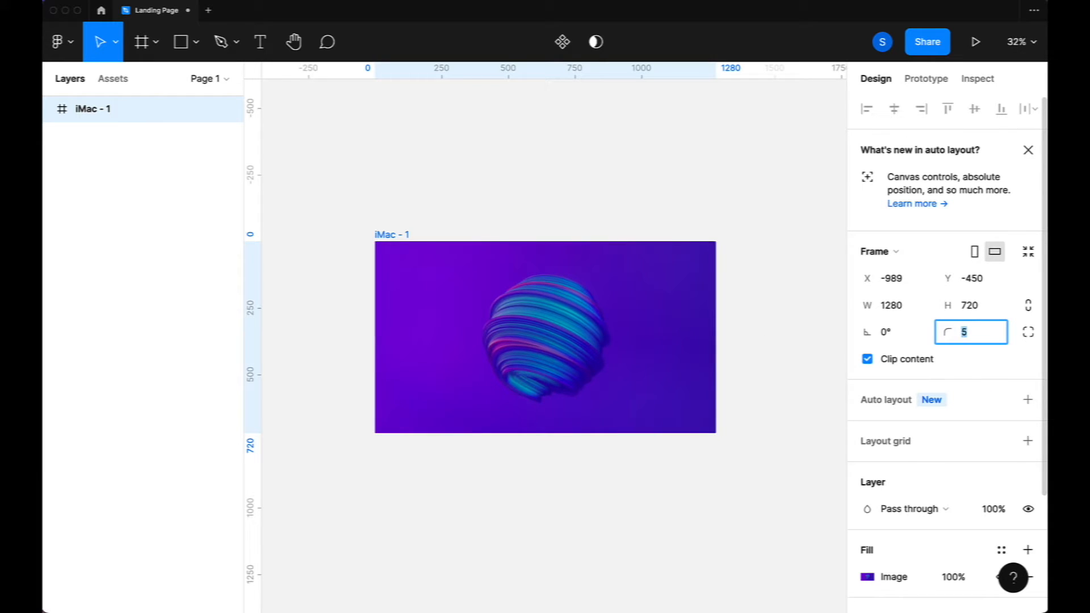
pyautogui.press('Up')
pyautogui.press('Up')
pyautogui.press('Up')
pyautogui.press('Down')
pyautogui.click(616, 189)
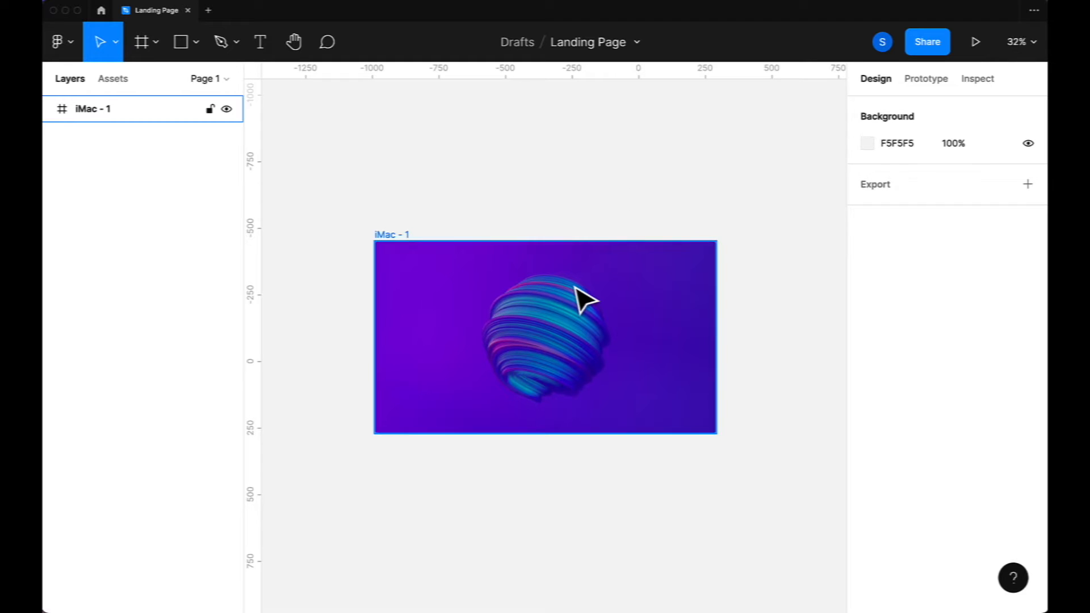
pyautogui.scroll(5, 585, 299)
pyautogui.scroll(-3, 585, 299)
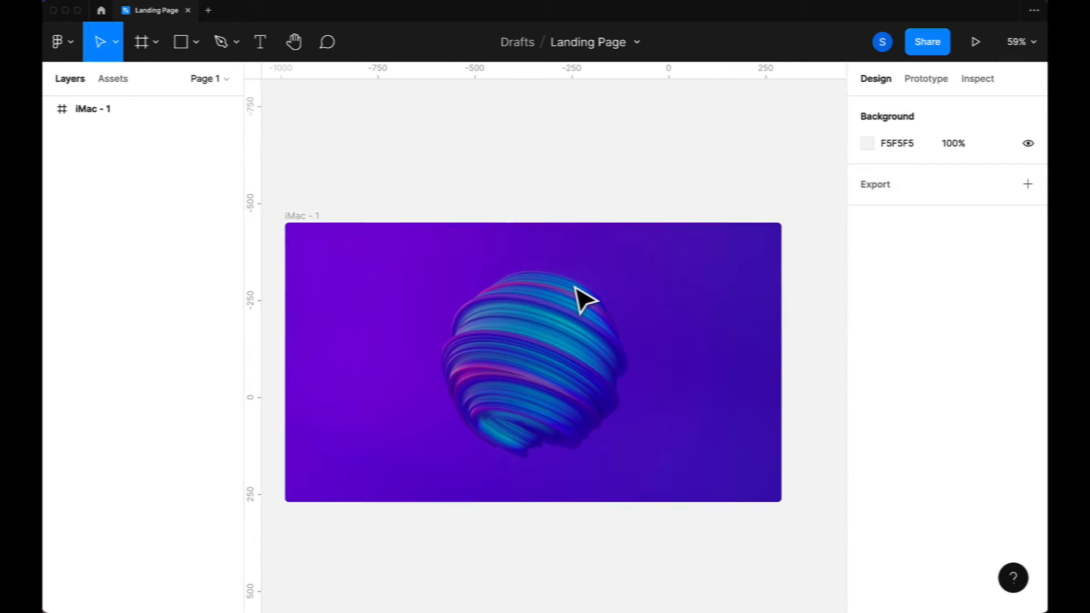
pyautogui.scroll(-3, 584, 299)
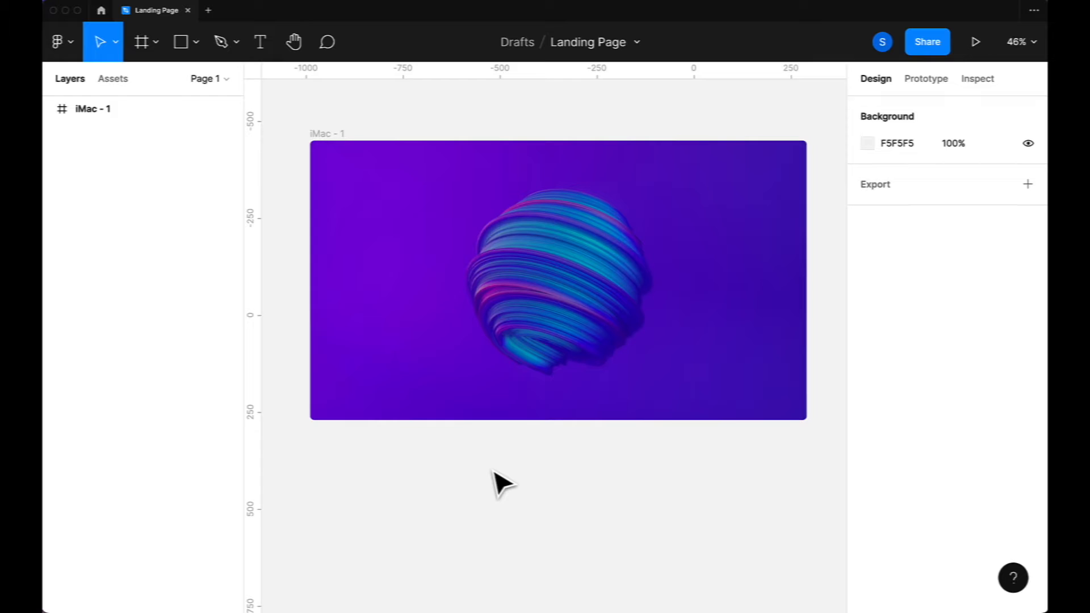
# Draw a circle about 164 × 164 on the empty canvas below the iMac frame and shift it right to about X -717
pyautogui.click(197, 49)
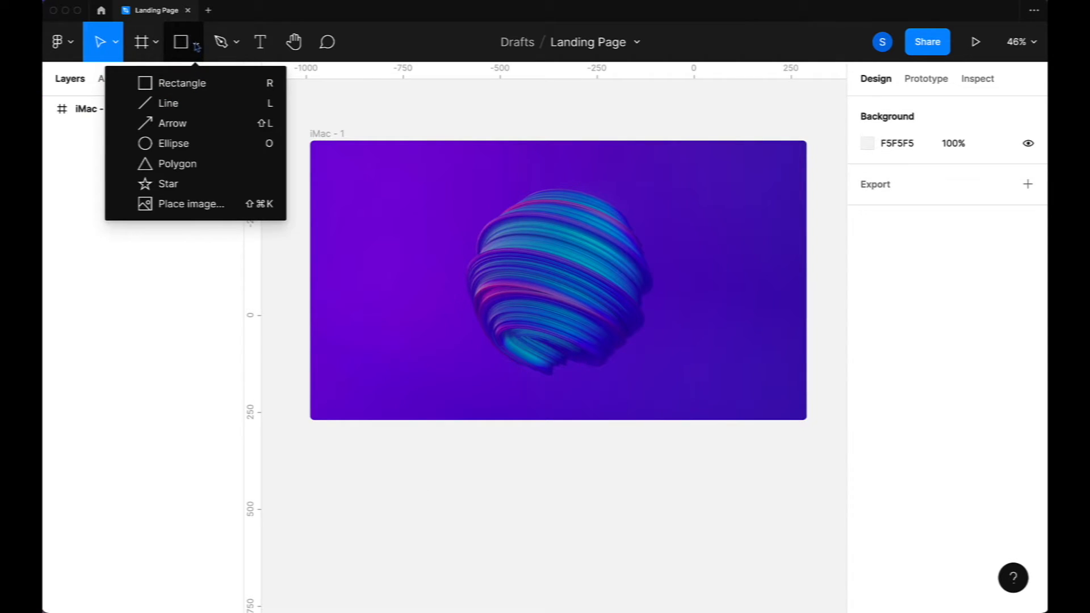
pyautogui.click(159, 147)
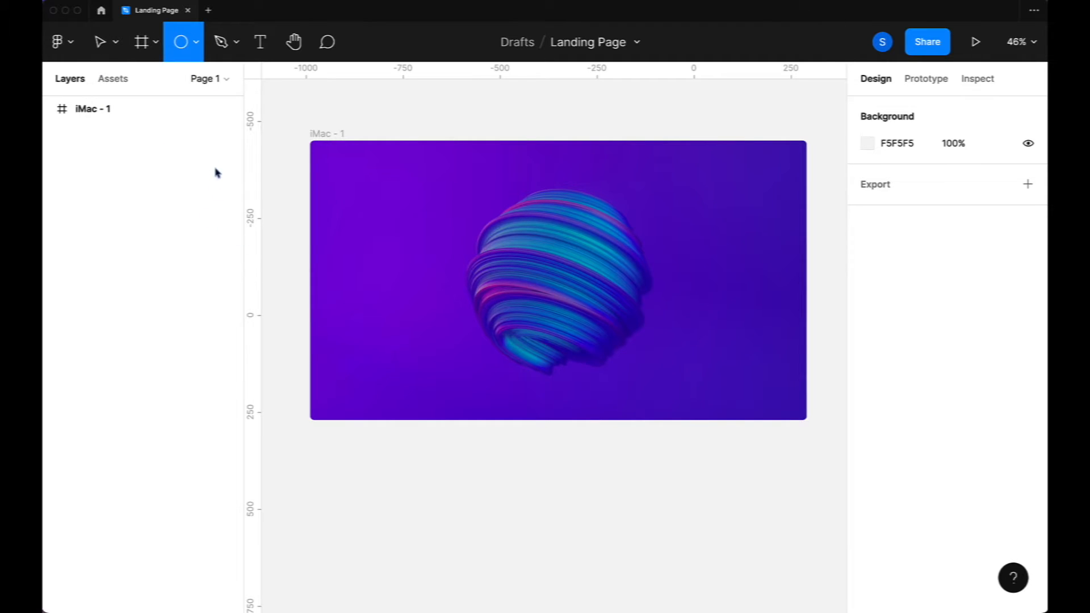
pyautogui.click(197, 56)
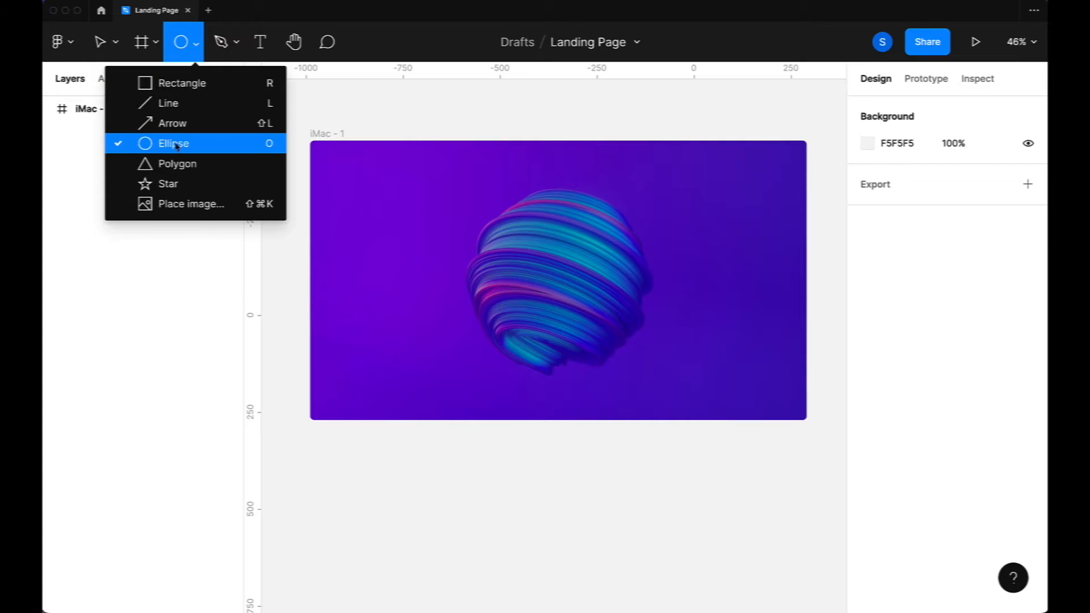
pyautogui.click(397, 459)
pyautogui.moveTo(396, 458); pyautogui.dragTo(453, 520)
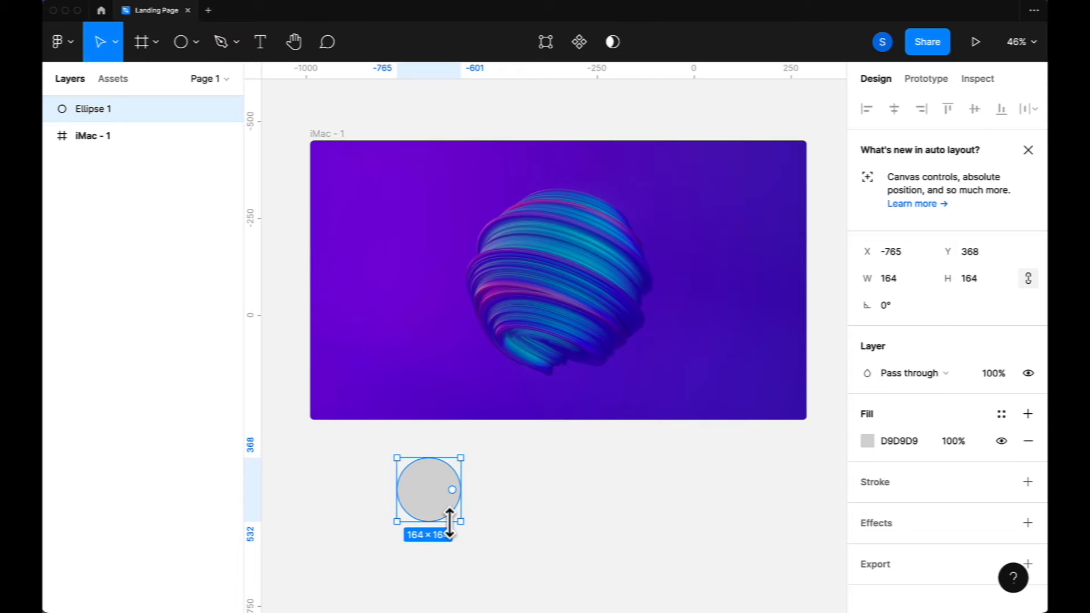
pyautogui.scroll(2, 556, 426)
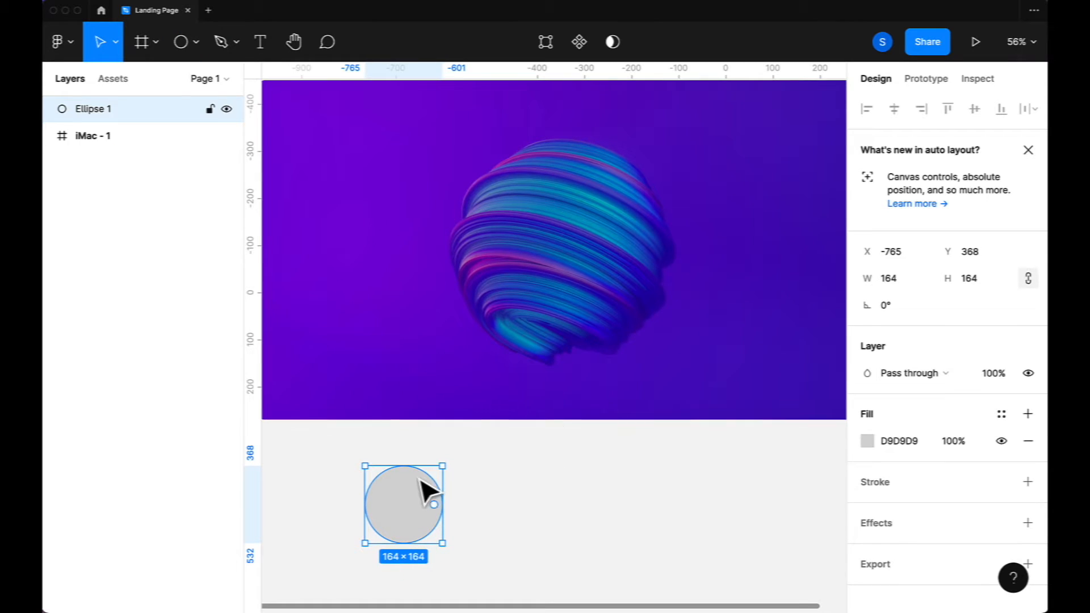
pyautogui.scroll(-2, 416, 495)
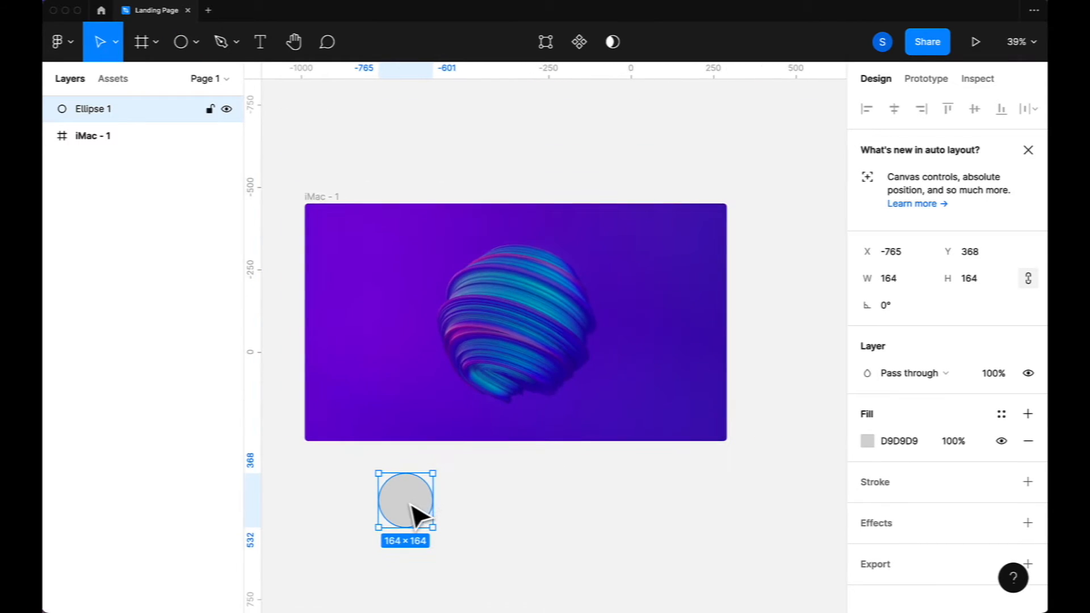
pyautogui.moveTo(411, 503); pyautogui.dragTo(427, 505)
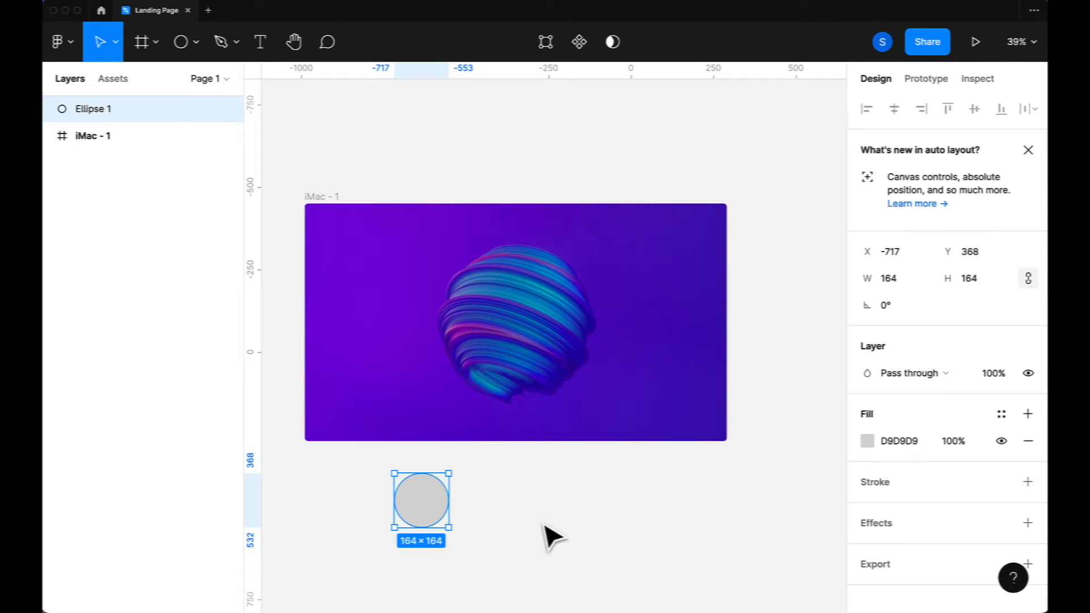
# Add a black 000000 stroke to the circle, positioned outside the shape with a weight of 6
pyautogui.click(1026, 483)
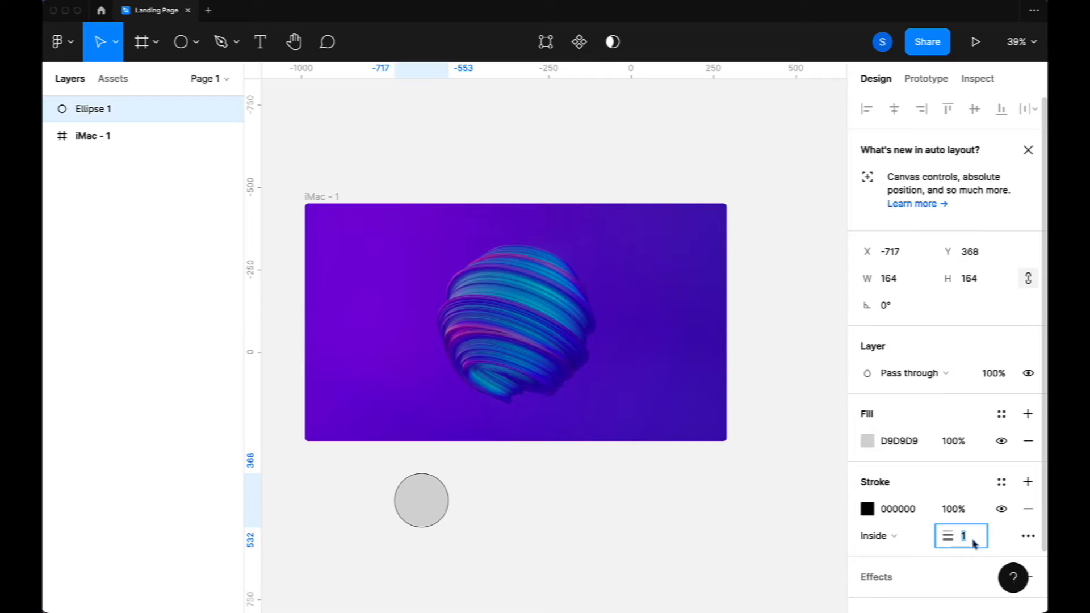
pyautogui.click(885, 536)
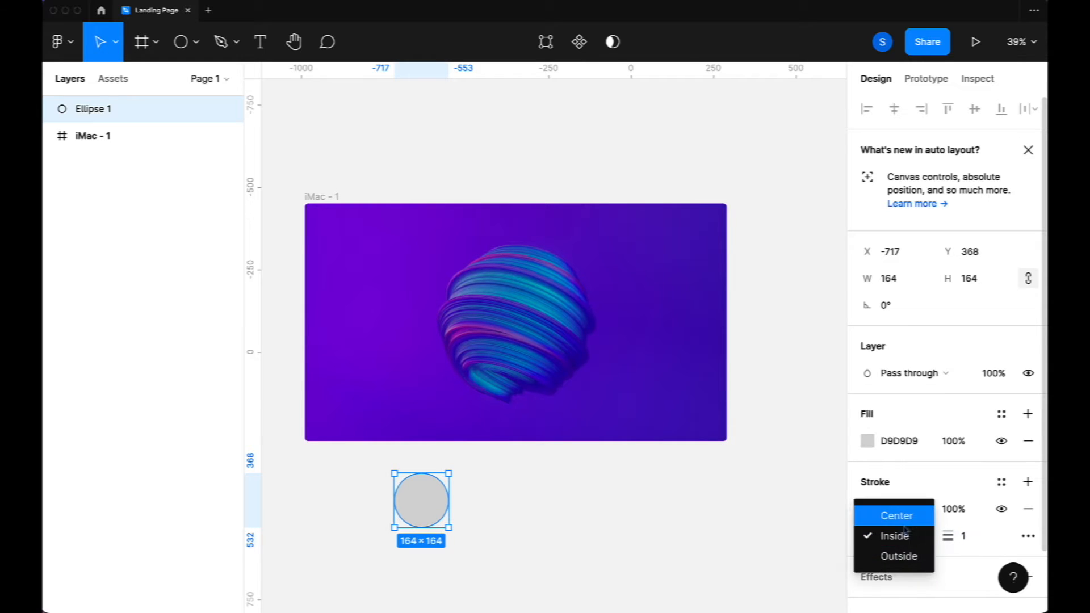
pyautogui.click(887, 557)
pyautogui.click(980, 534)
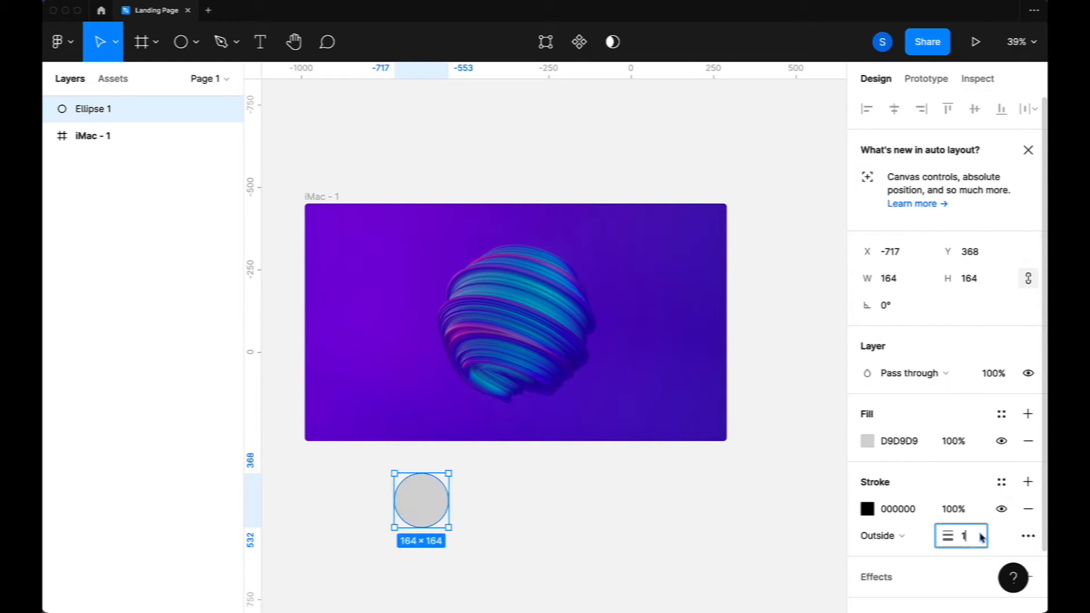
pyautogui.press('Up')
pyautogui.press('Up')
pyautogui.press('Up')
pyautogui.press('Up')
pyautogui.press('Up')
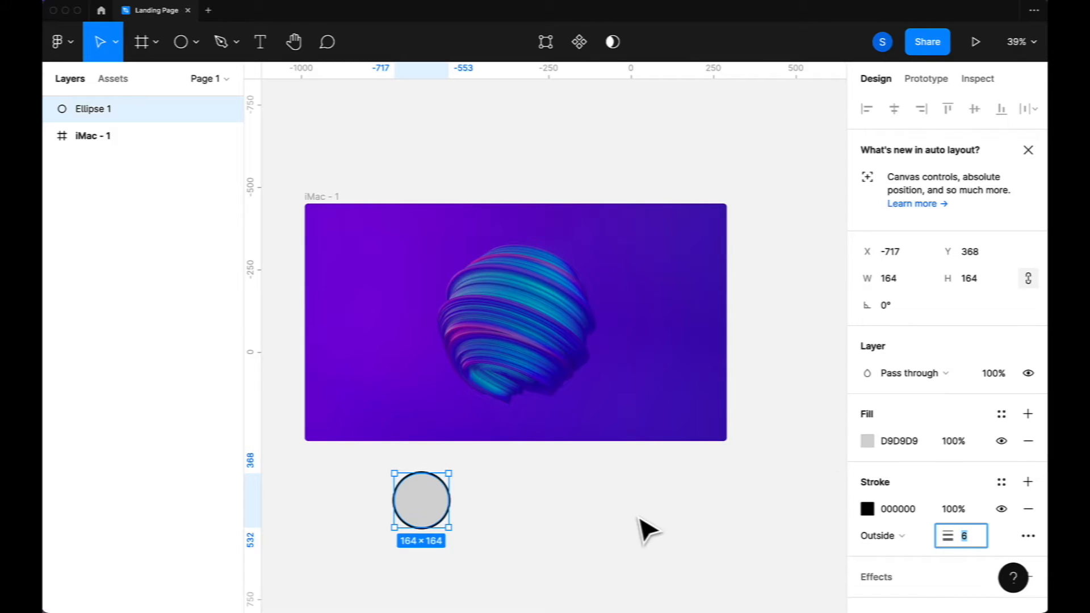
# Move the circle into the iMac frame, placing it in the frame's upper-left area at about X 221, Y 61
pyautogui.moveTo(420, 504)
pyautogui.mouseDown()
pyautogui.moveTo(426, 450)
pyautogui.moveTo(406, 312)
pyautogui.moveTo(353, 254)
pyautogui.mouseUp()
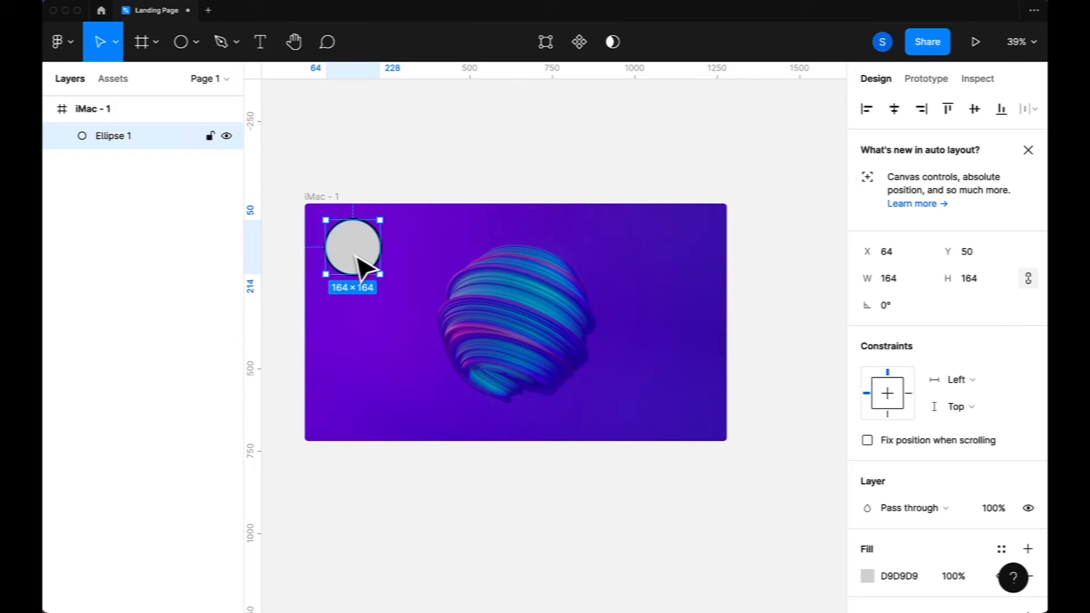
pyautogui.scroll(2, 407, 314)
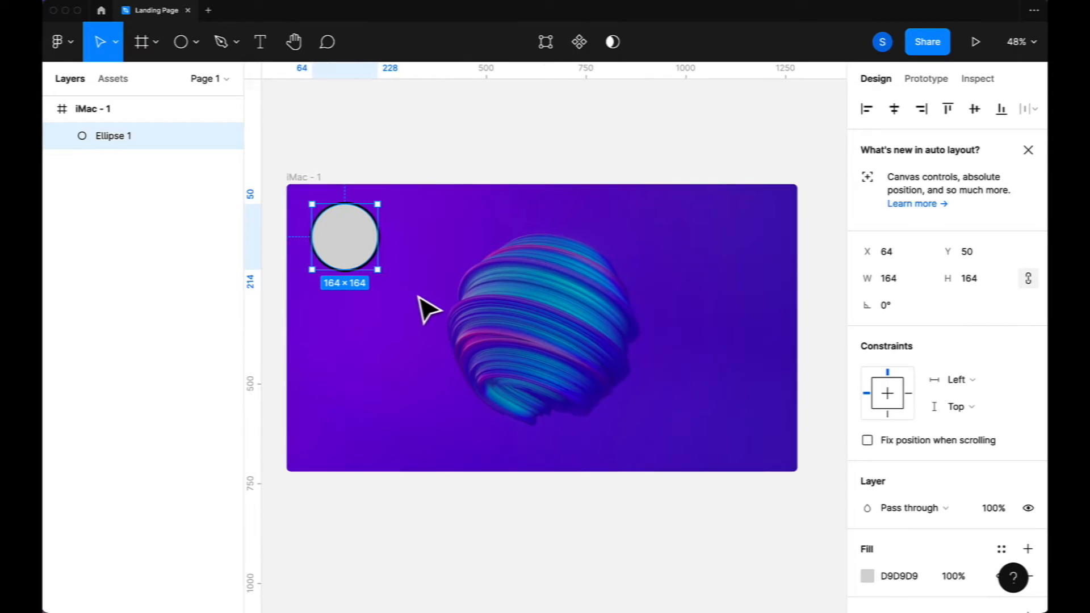
pyautogui.scroll(-3, 426, 309)
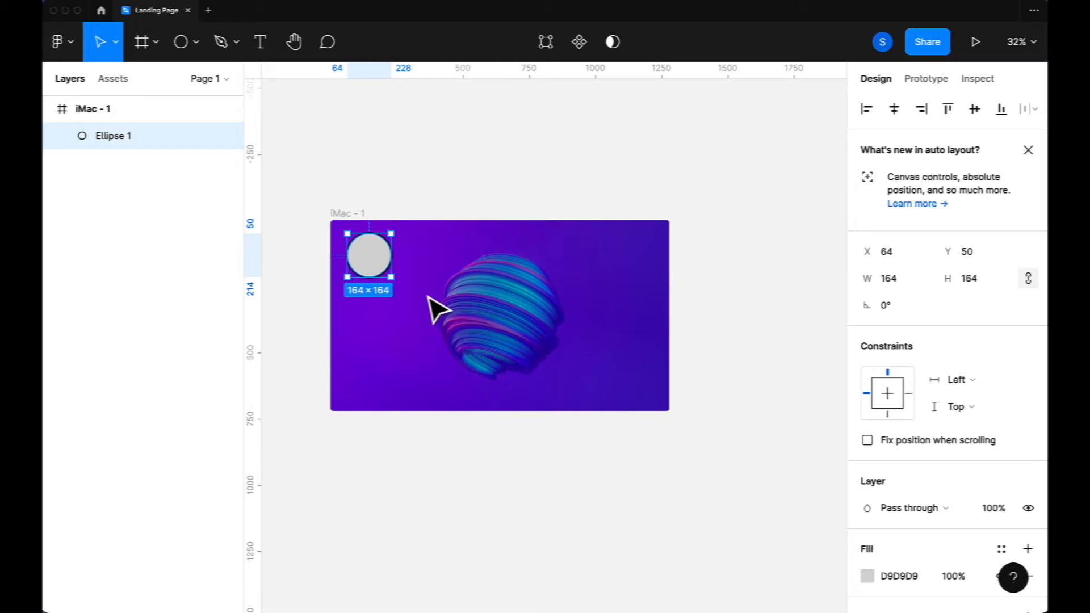
pyautogui.scroll(3, 429, 296)
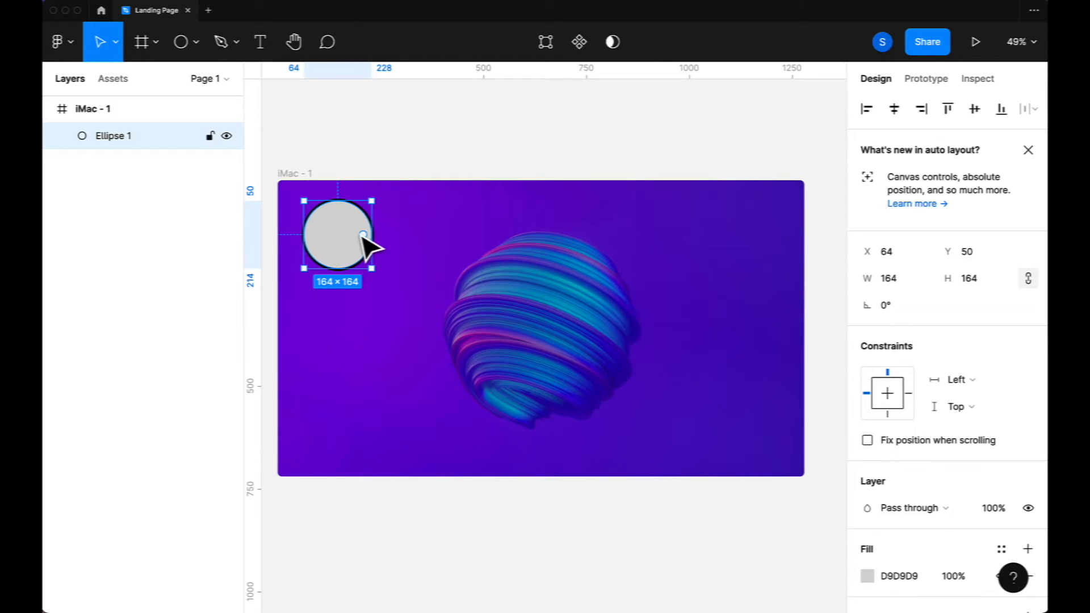
pyautogui.scroll(3, 368, 244)
pyautogui.scroll(3, 368, 244)
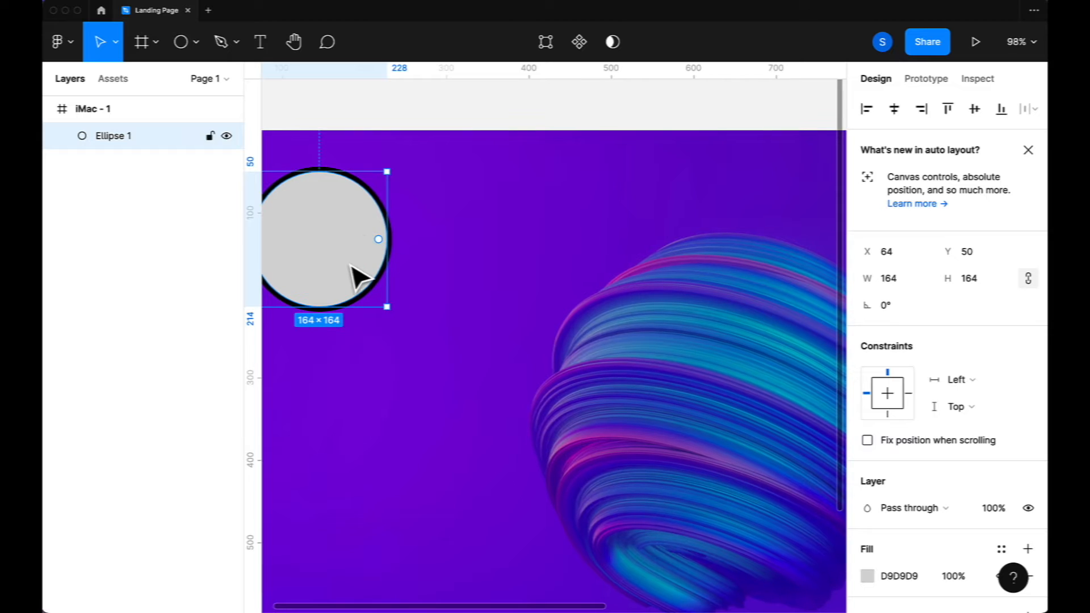
pyautogui.moveTo(358, 280); pyautogui.dragTo(479, 274)
pyautogui.scroll(3, 483, 286)
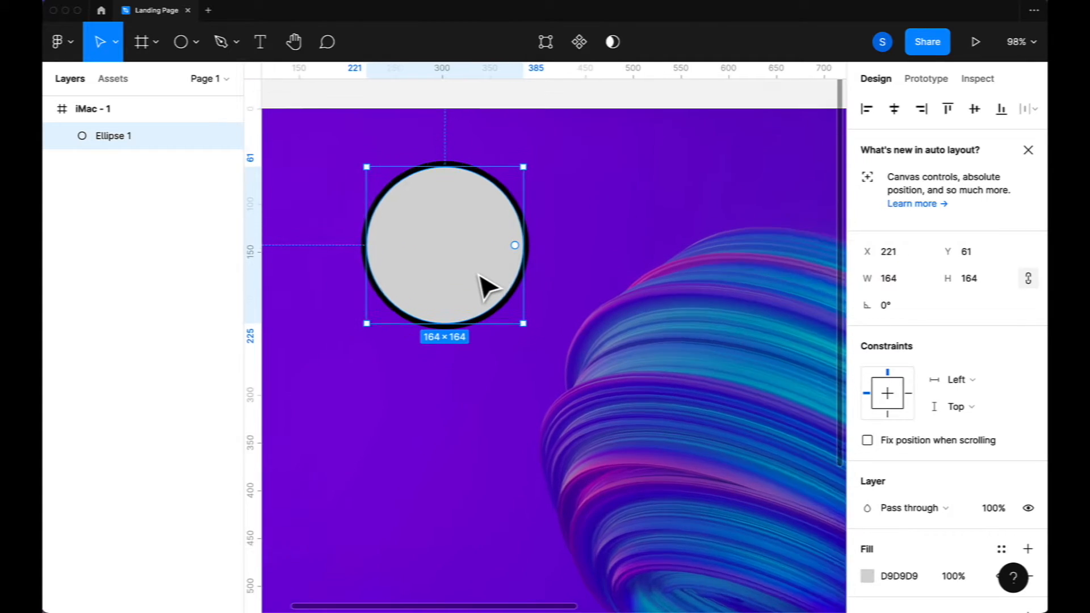
# Add the text "SPI" inside the circle and shift it to about X 294, Y 143
pyautogui.click(261, 45)
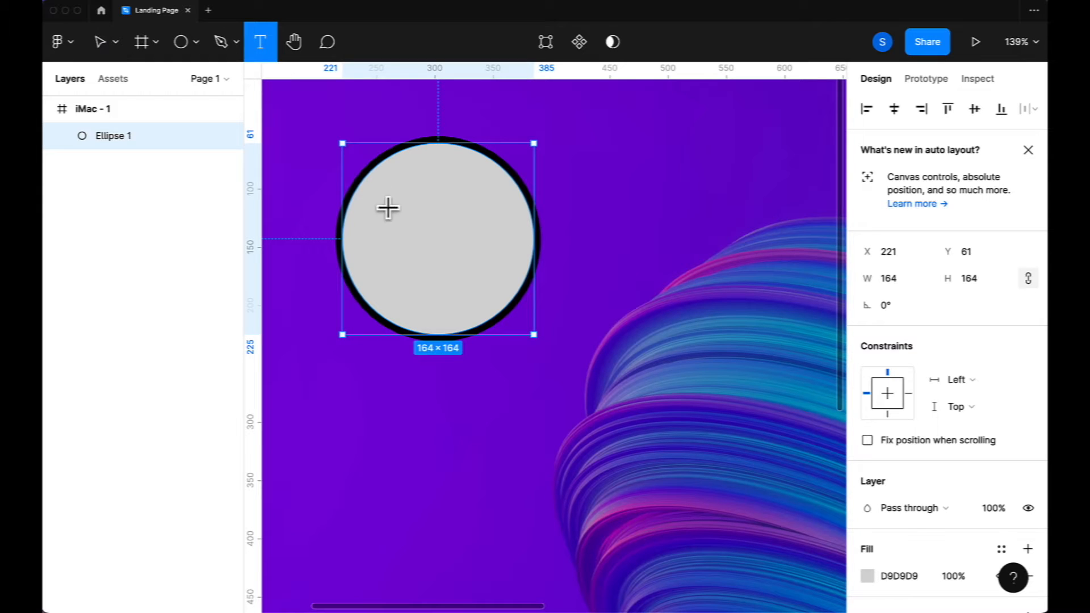
pyautogui.click(424, 251)
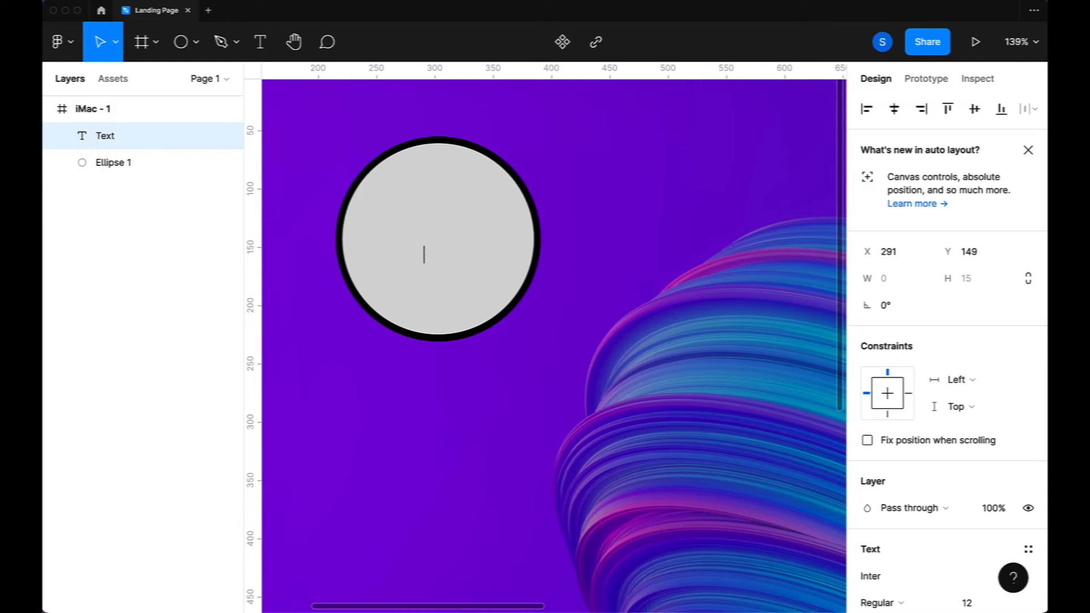
pyautogui.write('Spid')
pyautogui.press('BackSpace')
pyautogui.write('s')
pyautogui.press('BackSpace')
pyautogui.write('SPI')
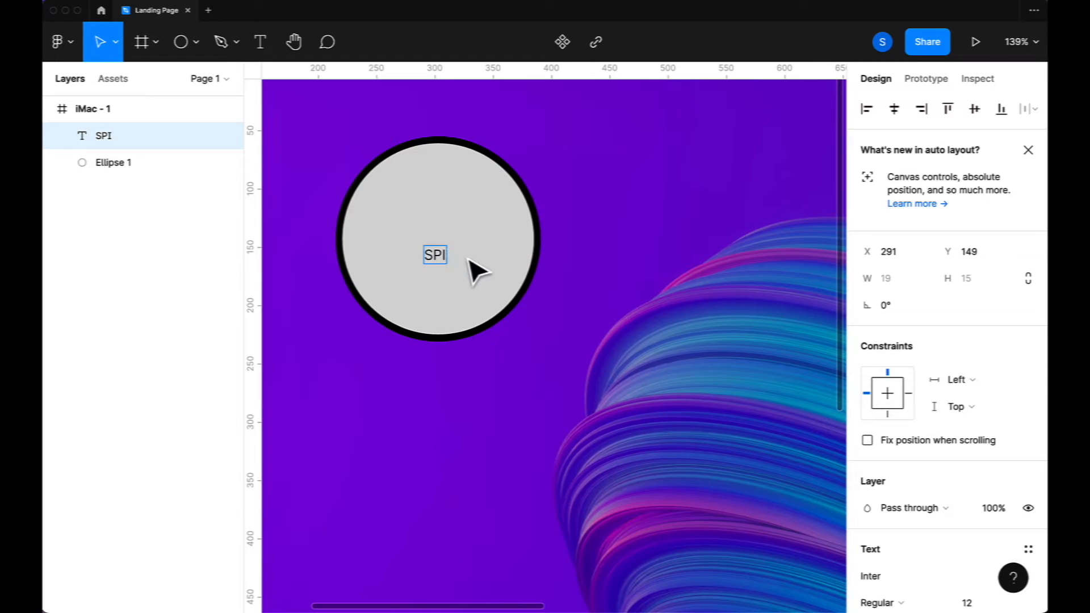
pyautogui.press('Escape')
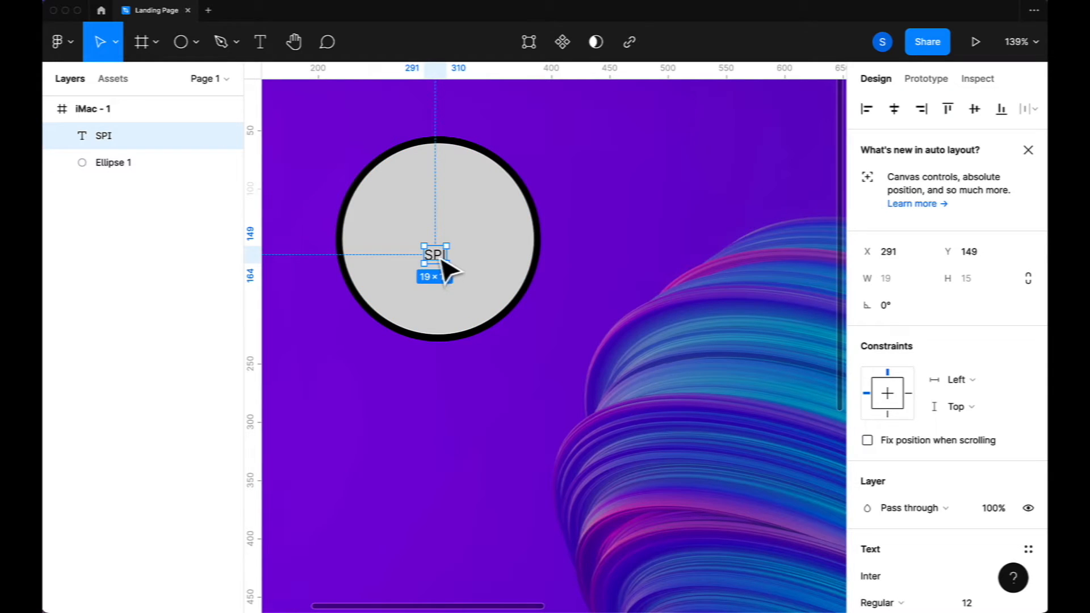
pyautogui.moveTo(441, 262); pyautogui.dragTo(445, 256)
# Add "DER" as a second line to the SPI text in the circle
pyautogui.press('Return')
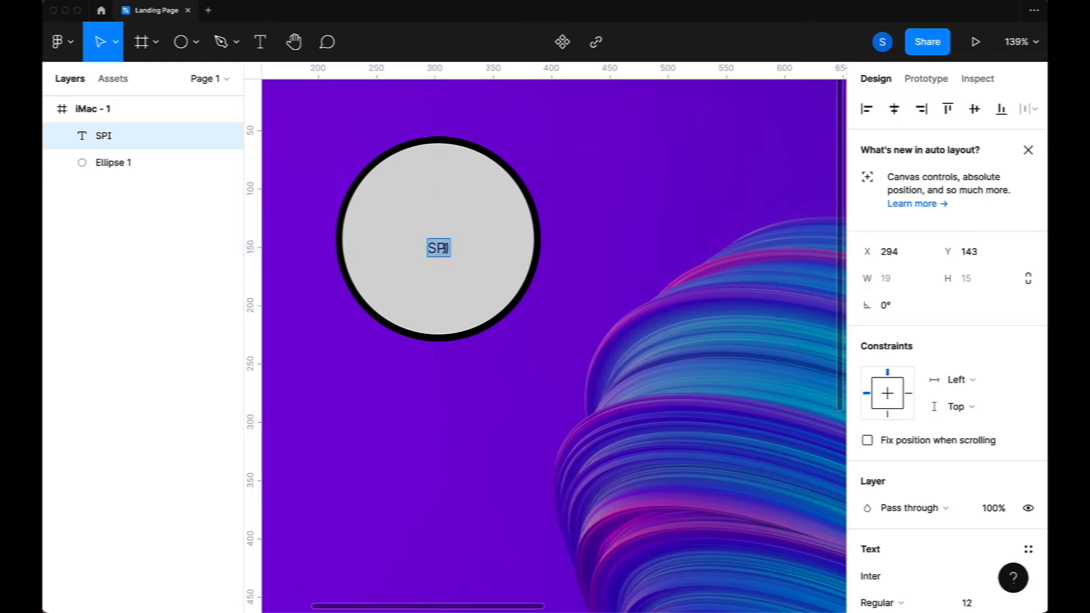
pyautogui.press('Right')
pyautogui.press('Return')
pyautogui.write('DER')
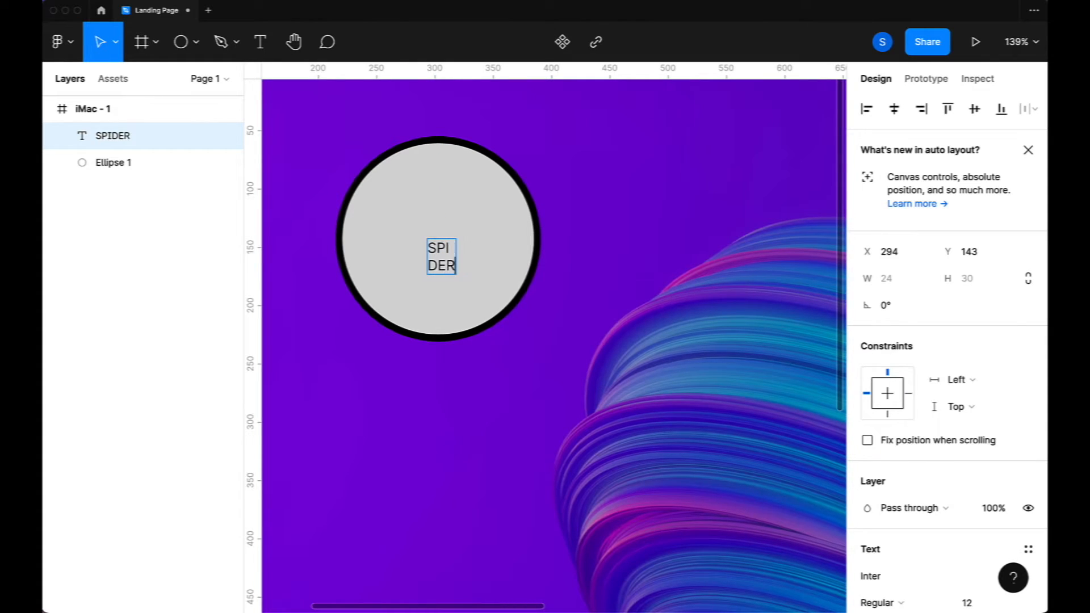
pyautogui.press('Escape')
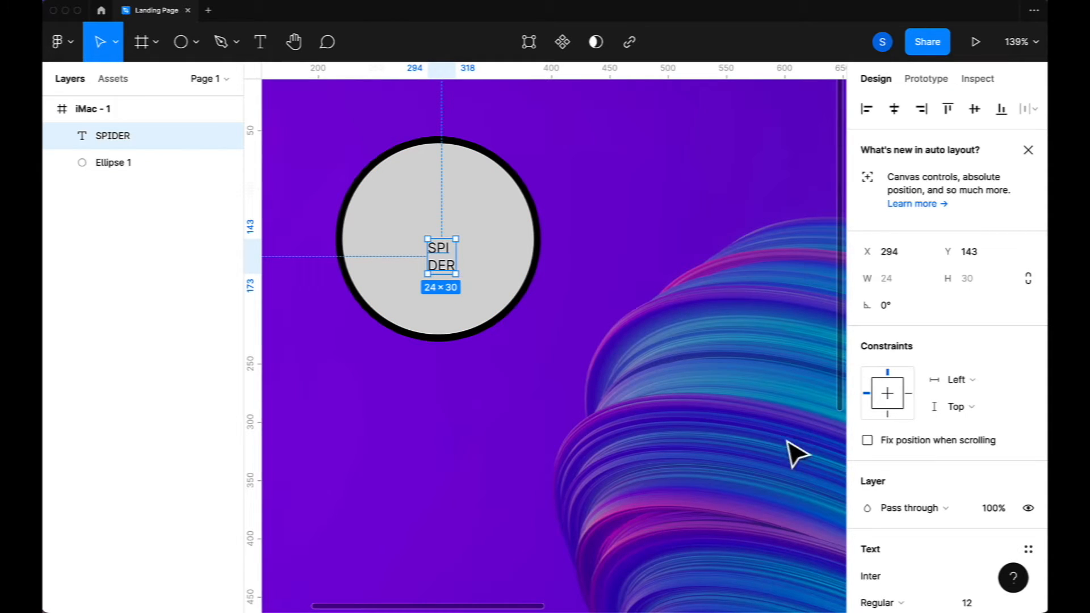
# Change the SPIDER text's font to jsMath-cmbx10 and centre the text box within the circle
pyautogui.scroll(-5, 913, 489)
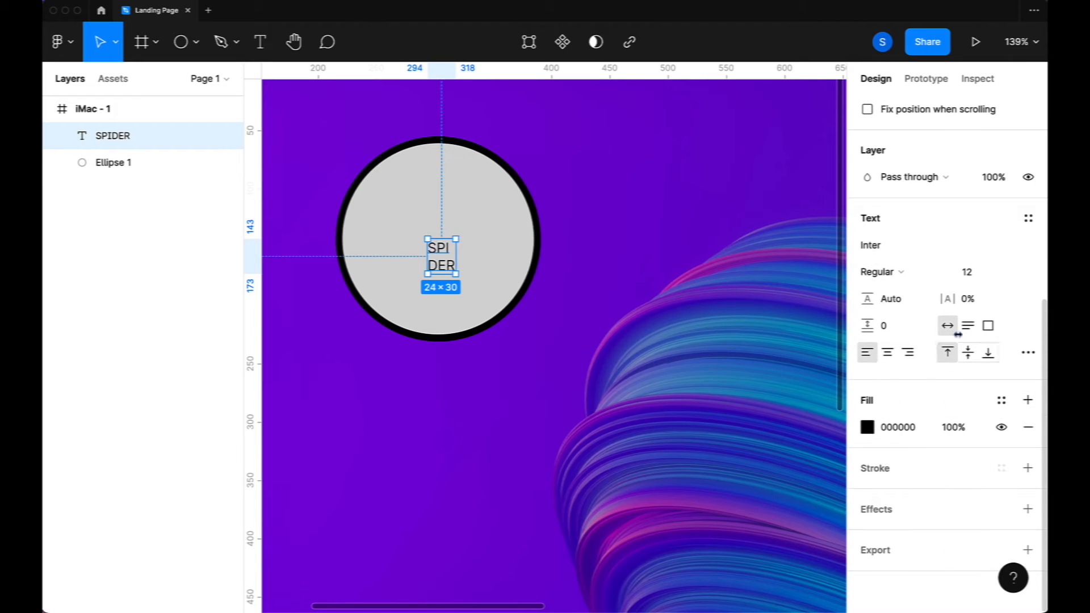
pyautogui.click(889, 252)
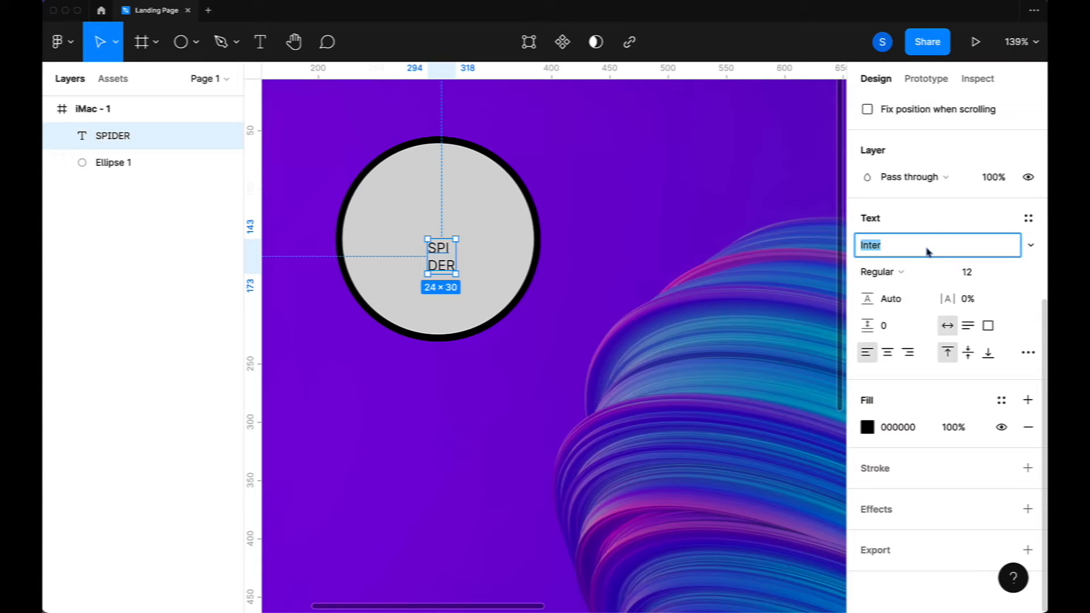
pyautogui.write('jsMath-cmbx10')
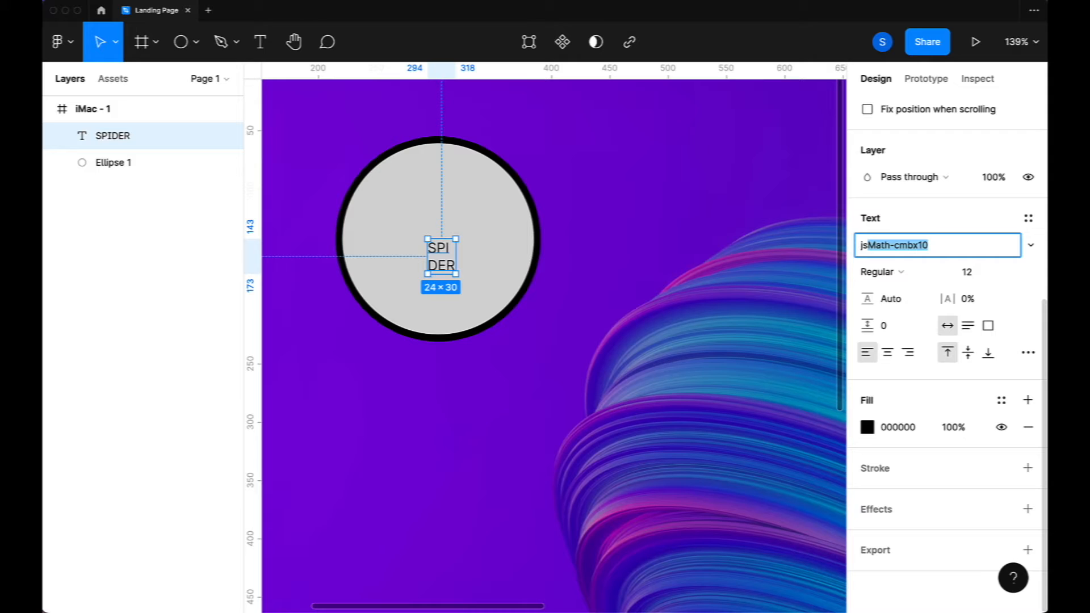
pyautogui.press('Return')
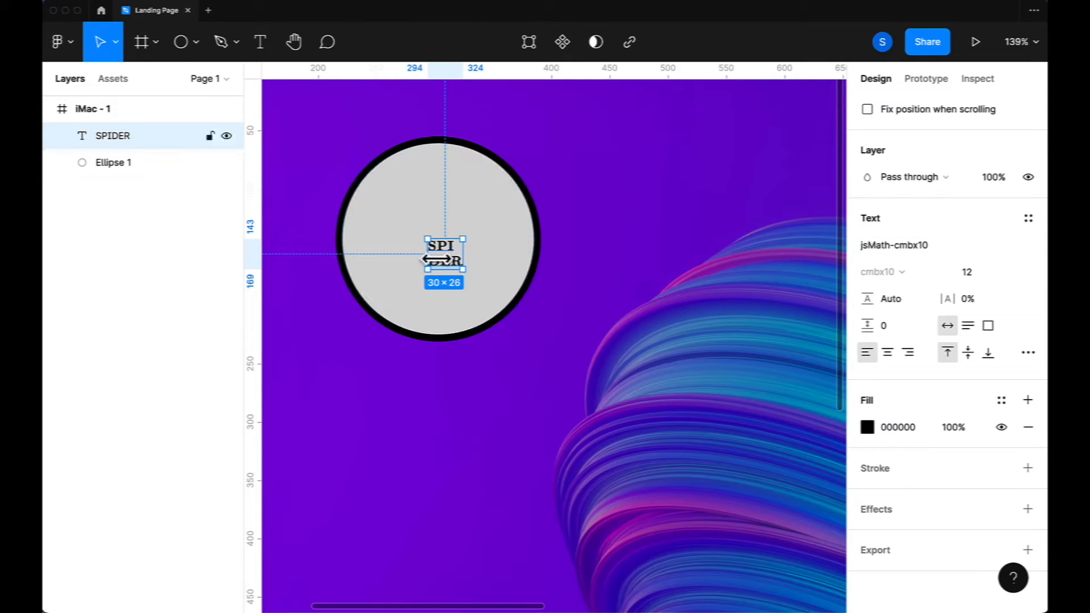
pyautogui.moveTo(446, 267)
pyautogui.mouseDown()
pyautogui.moveTo(441, 252)
pyautogui.moveTo(445, 263)
pyautogui.mouseUp()
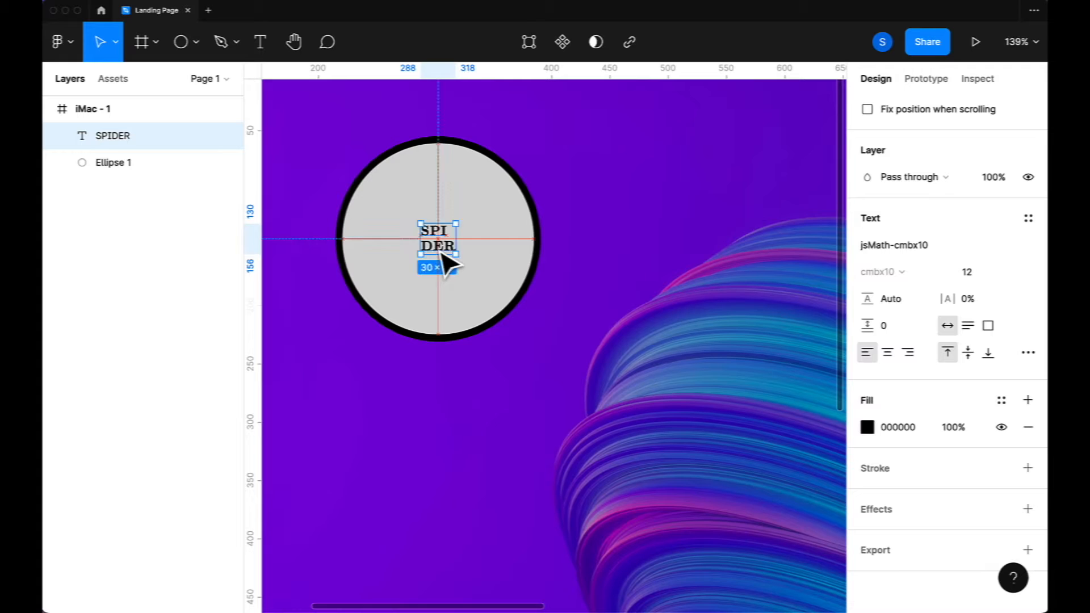
pyautogui.click(487, 312)
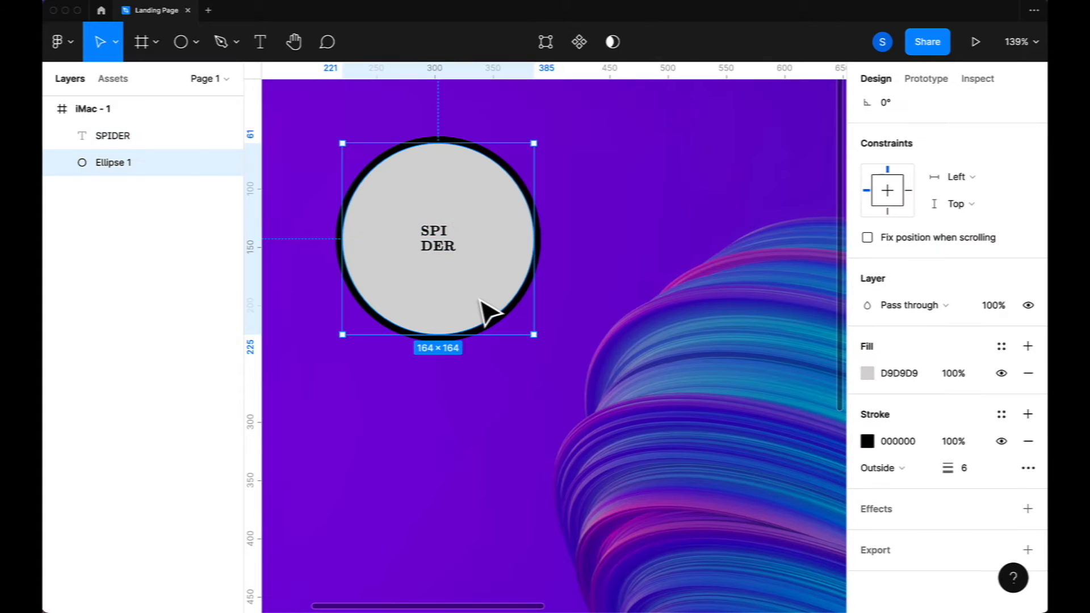
# Increase the SPIDER text's font size to 30
pyautogui.click(446, 249)
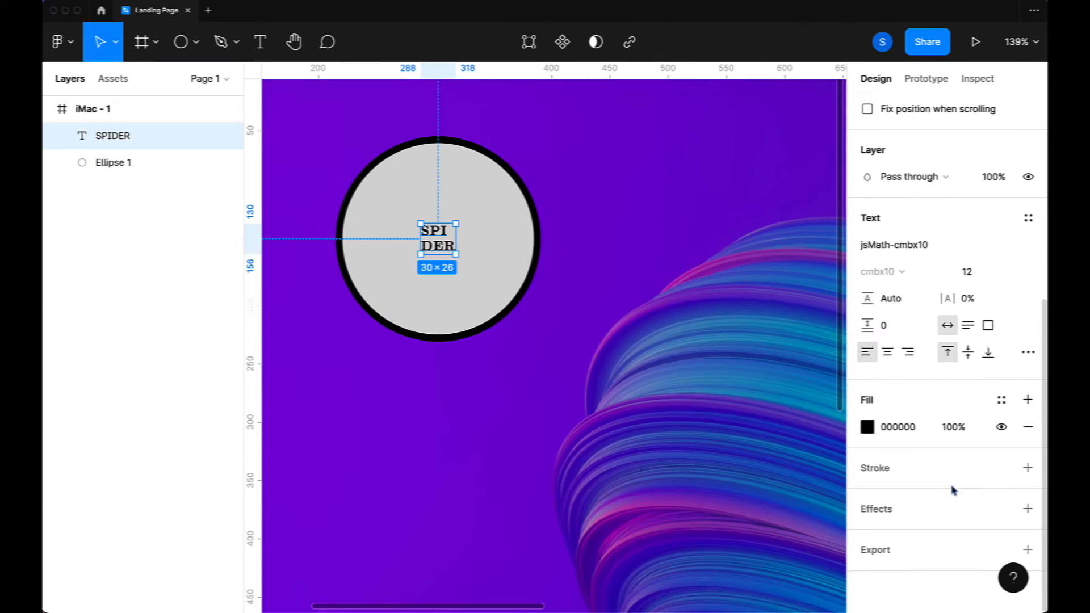
pyautogui.click(989, 280)
pyautogui.press('Up')
pyautogui.press('Up')
pyautogui.press('Up')
pyautogui.press('Up')
pyautogui.press('Up')
pyautogui.press('Up')
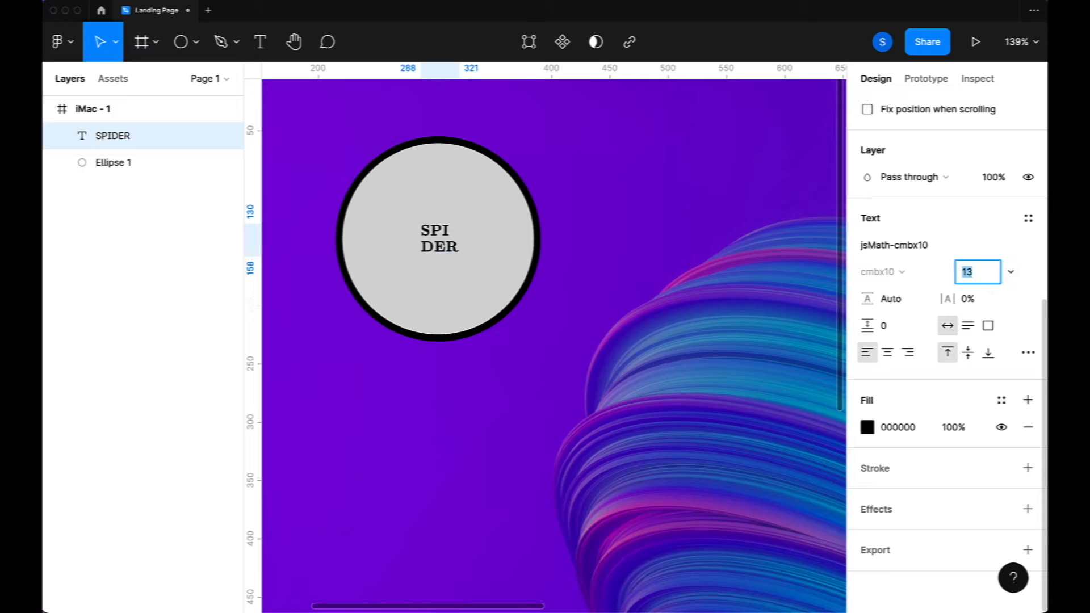
pyautogui.press('Up')
pyautogui.press('Up')
pyautogui.press('Up')
pyautogui.press('Up')
pyautogui.press('Up')
pyautogui.press('Up')
pyautogui.press('Up')
pyautogui.press('Up')
pyautogui.press('Up')
pyautogui.press('Up')
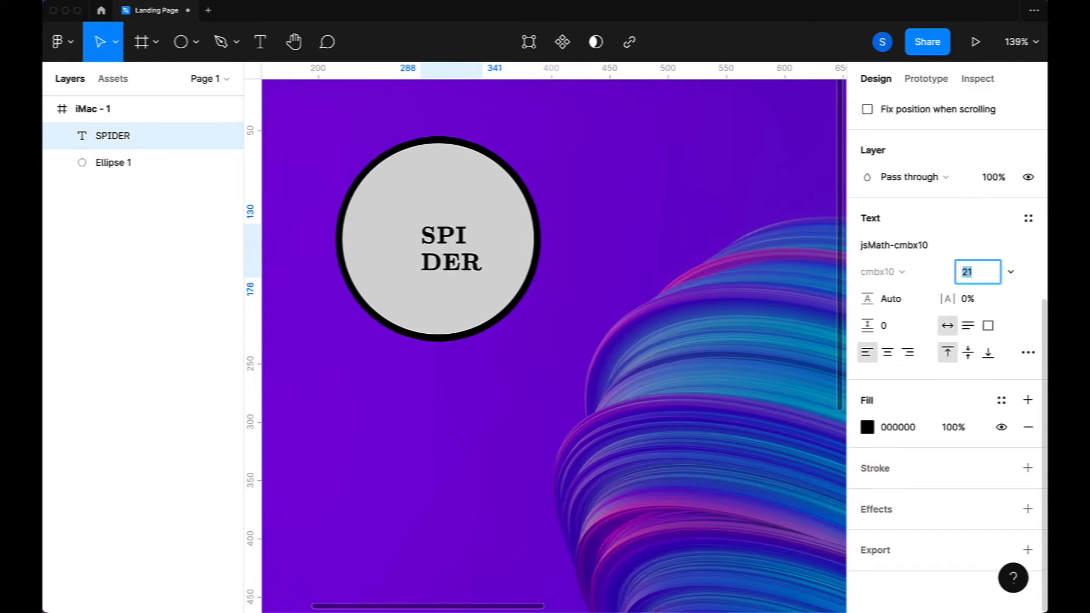
pyautogui.press('Up')
pyautogui.press('Up')
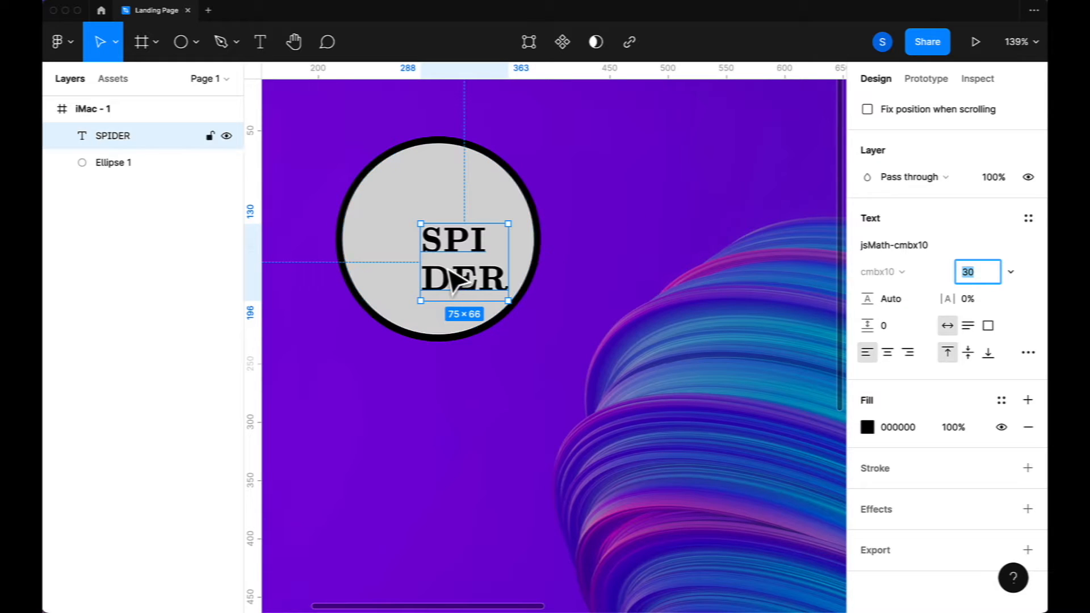
# Recentre the enlarged SPIDER text box in the circle and set its horizontal text alignment to centre
pyautogui.moveTo(458, 284); pyautogui.dragTo(436, 261)
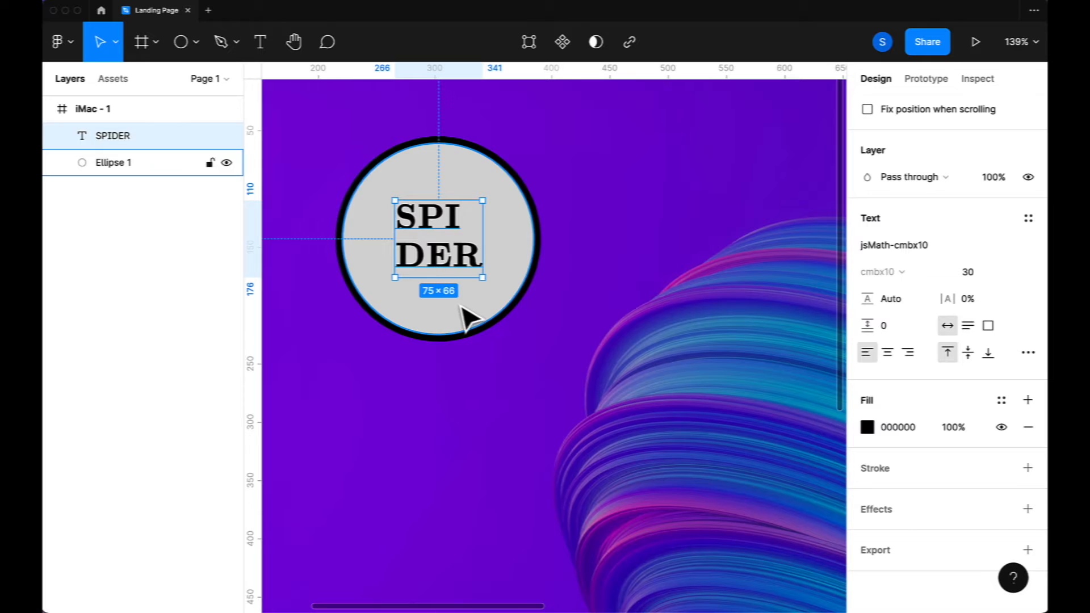
pyautogui.click(887, 353)
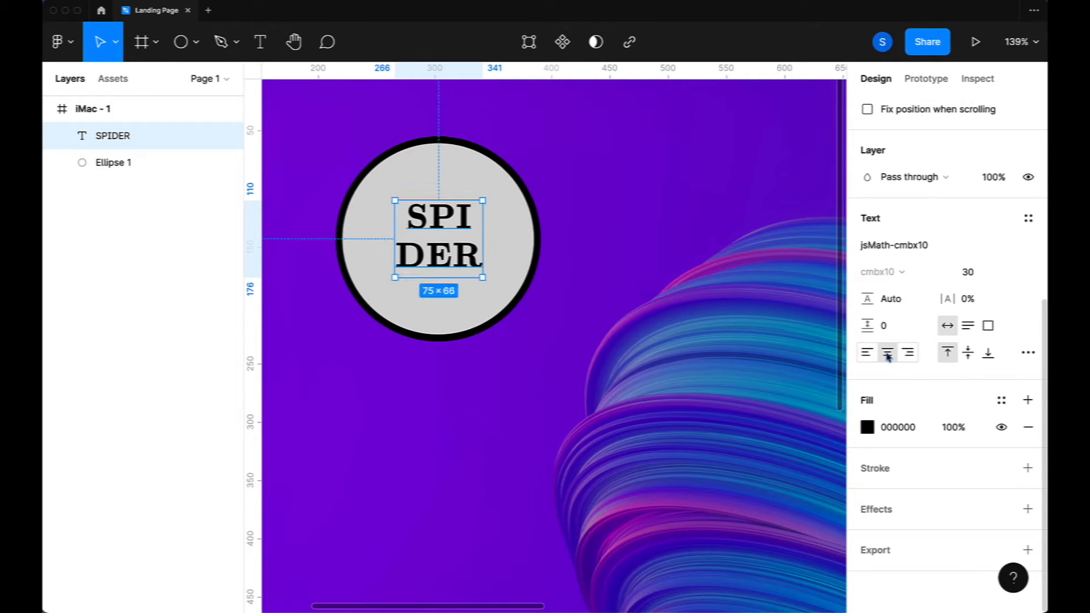
pyautogui.click(628, 382)
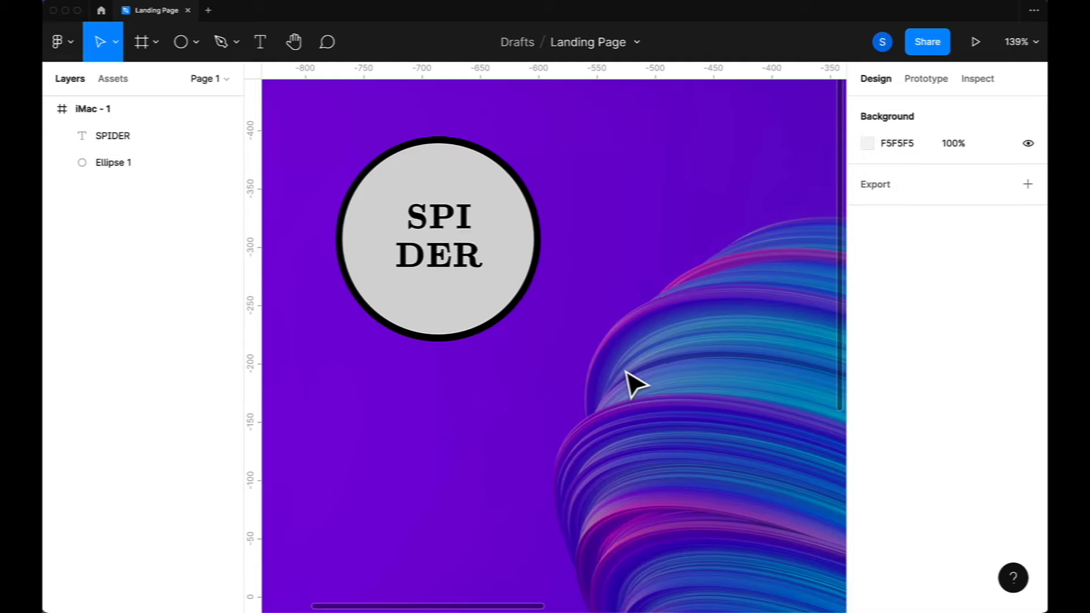
# Change the circle's fill colour to solid black, 000000
pyautogui.click(510, 316)
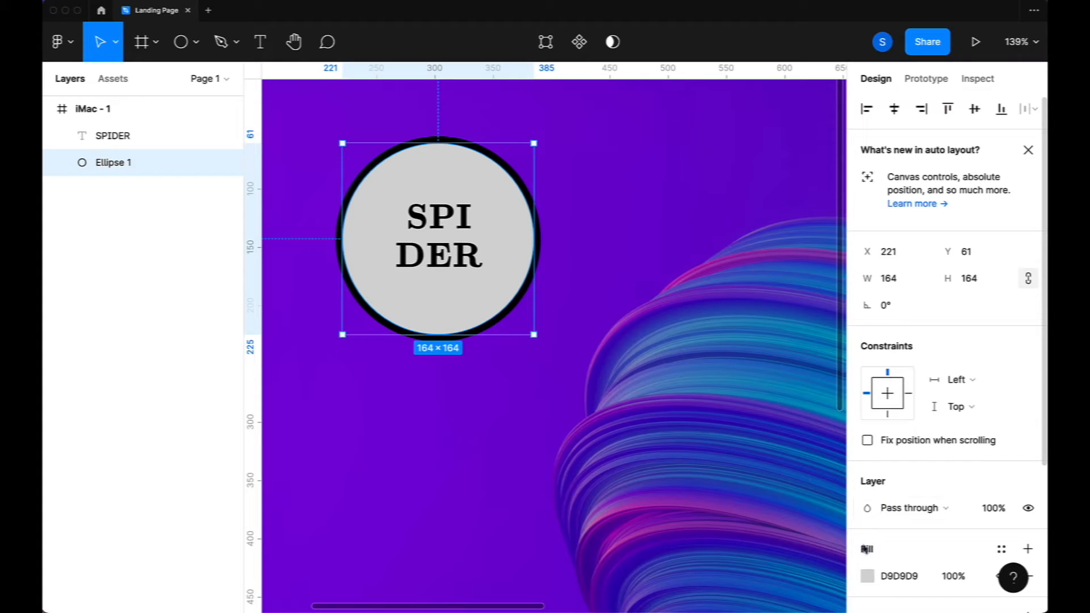
pyautogui.click(867, 576)
pyautogui.moveTo(747, 397); pyautogui.dragTo(846, 401)
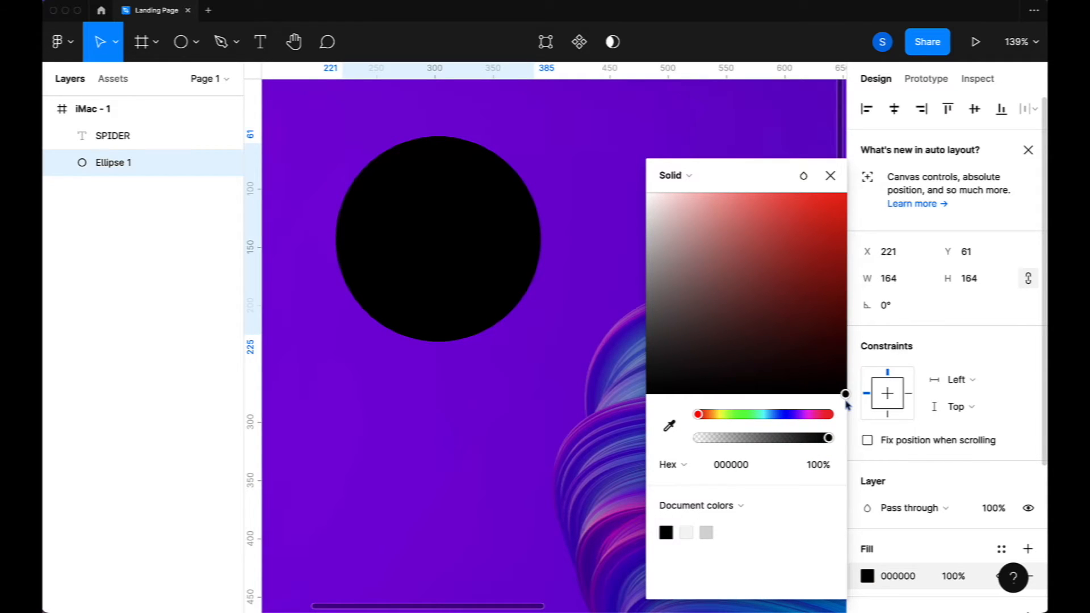
pyautogui.scroll(-2, 885, 511)
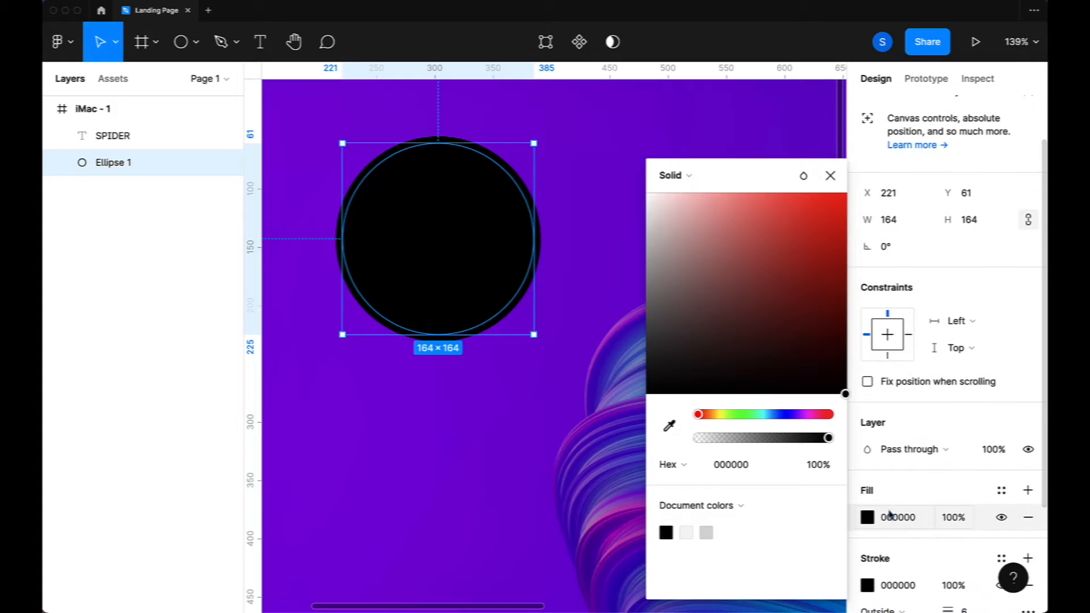
pyautogui.click(867, 585)
pyautogui.scroll(-2, 909, 567)
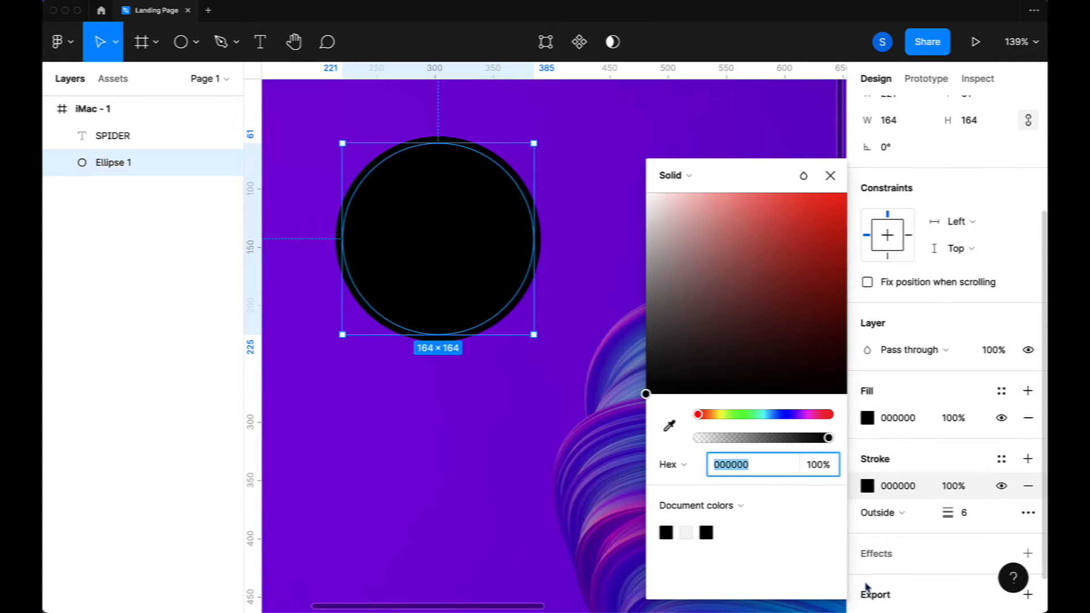
pyautogui.click(602, 528)
pyautogui.click(453, 340)
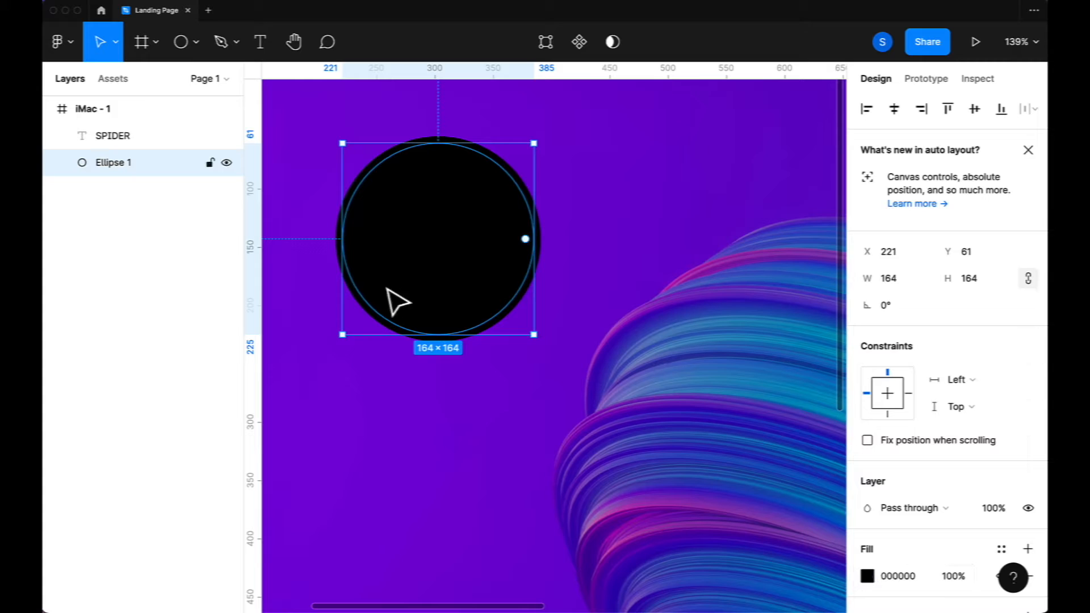
# Change the SPIDER text's fill colour to white, FFFFFF
pyautogui.click(111, 148)
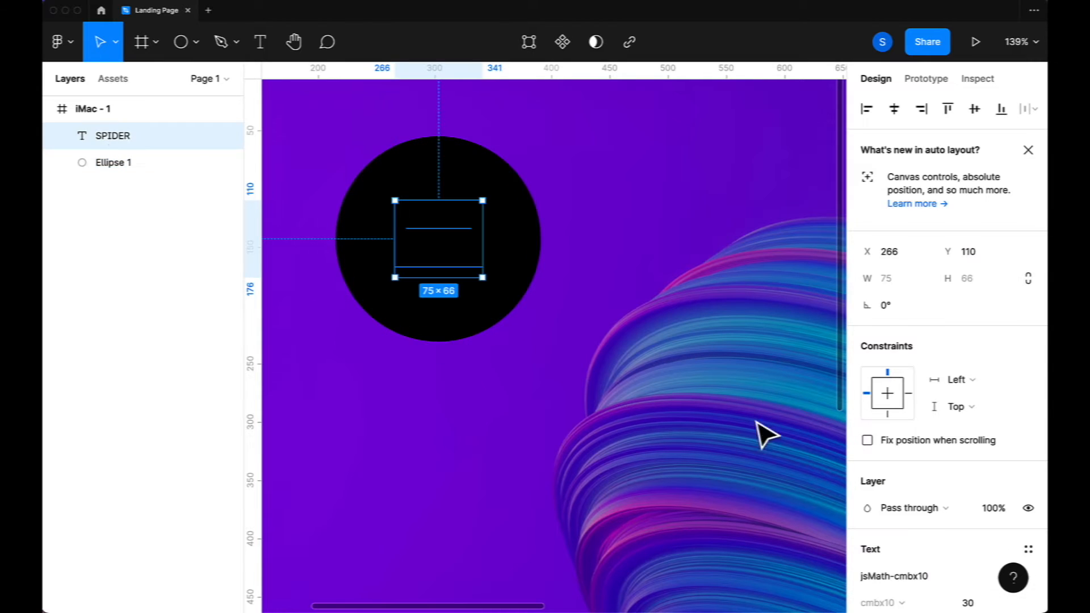
pyautogui.scroll(-5, 864, 487)
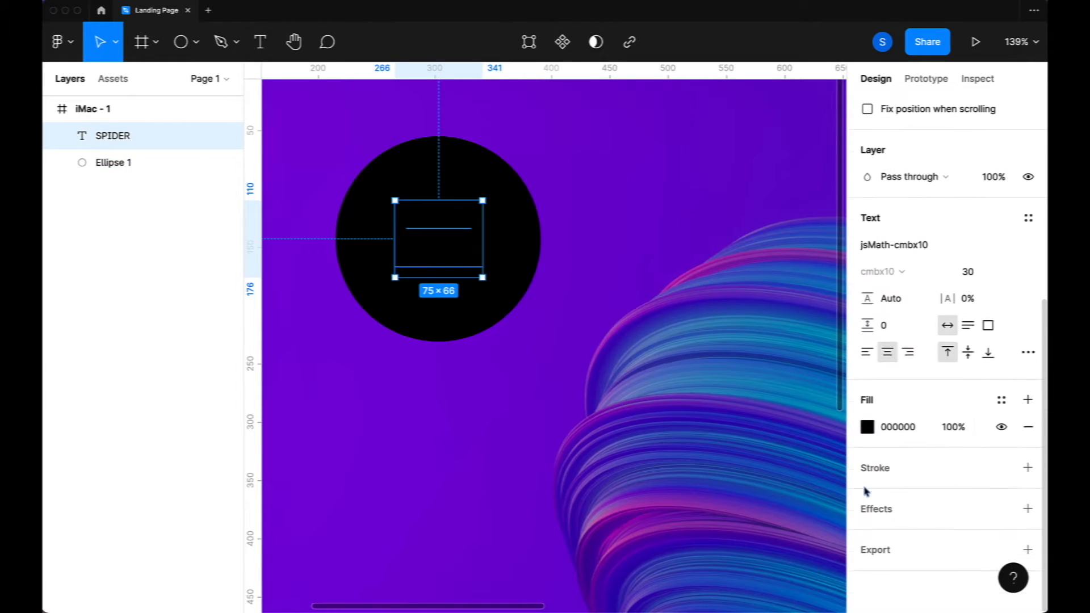
pyautogui.click(867, 427)
pyautogui.click(663, 294)
pyautogui.moveTo(634, 244); pyautogui.dragTo(613, 161)
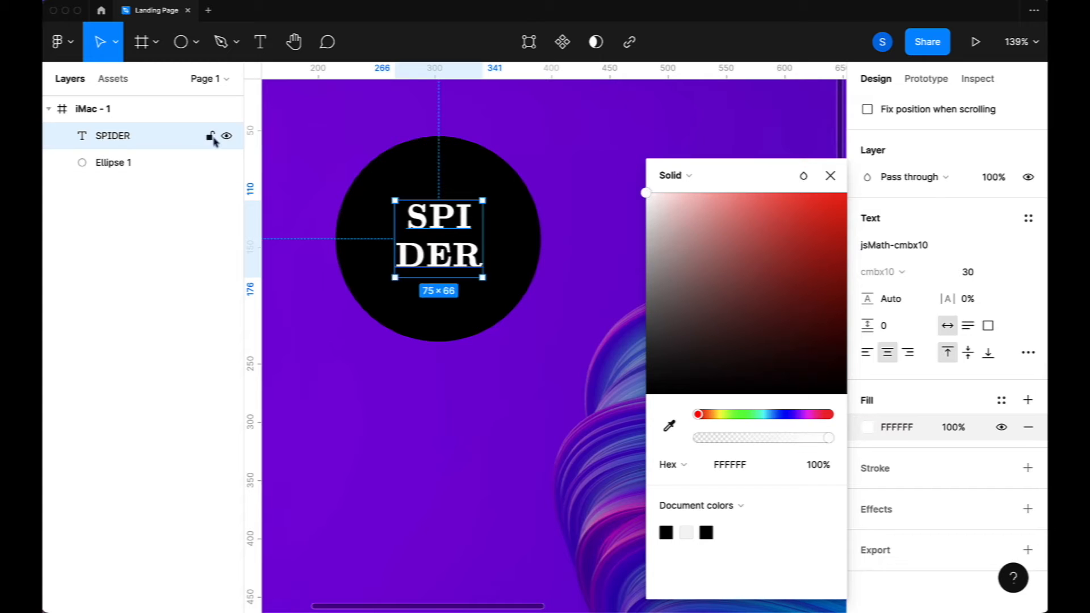
# Change the circle's stroke colour to orange, DF6D03
pyautogui.click(166, 164)
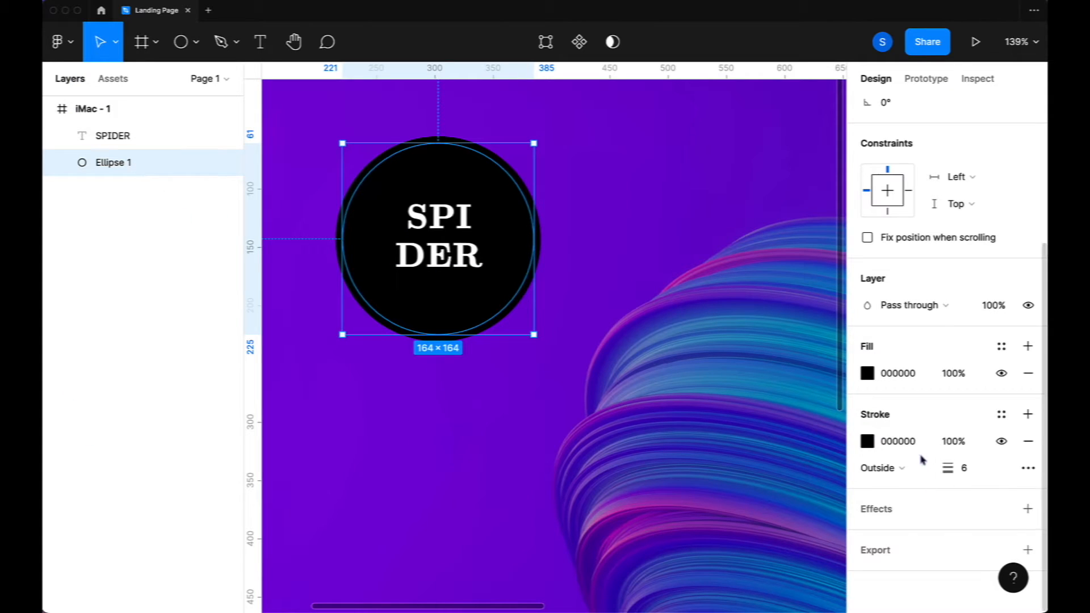
pyautogui.click(866, 447)
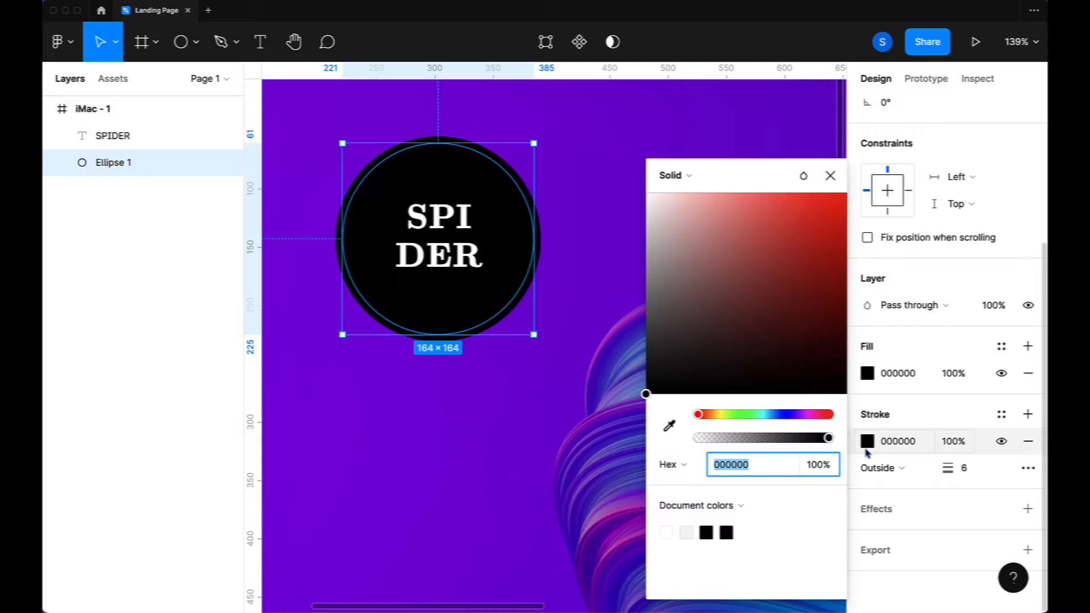
pyautogui.click(746, 467)
pyautogui.press('Return')
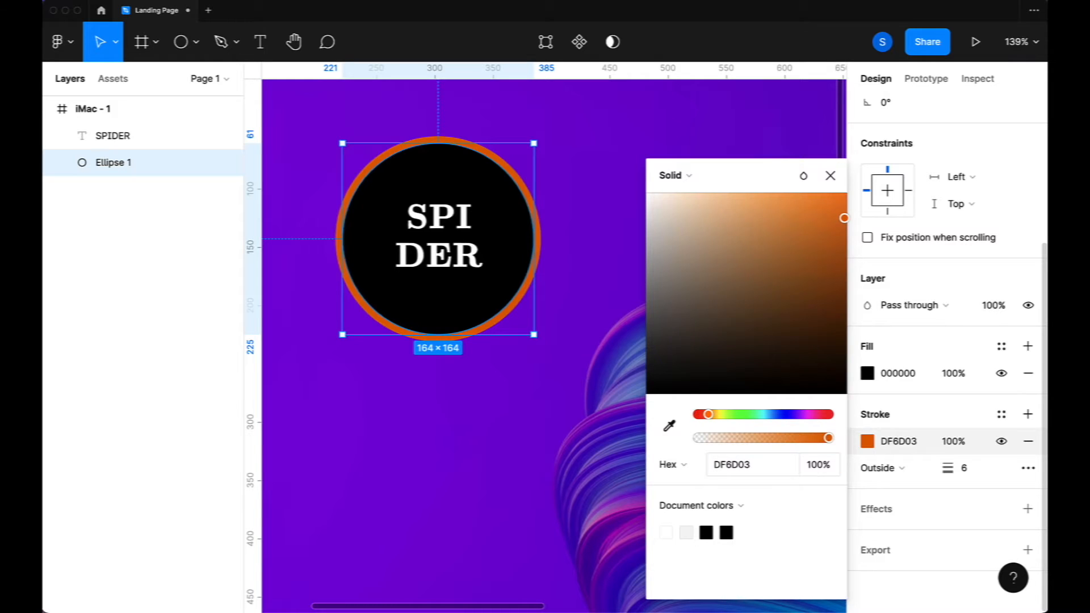
pyautogui.click(596, 343)
# Increase the SPIDER text's font size to 32
pyautogui.scroll(-5, 557, 331)
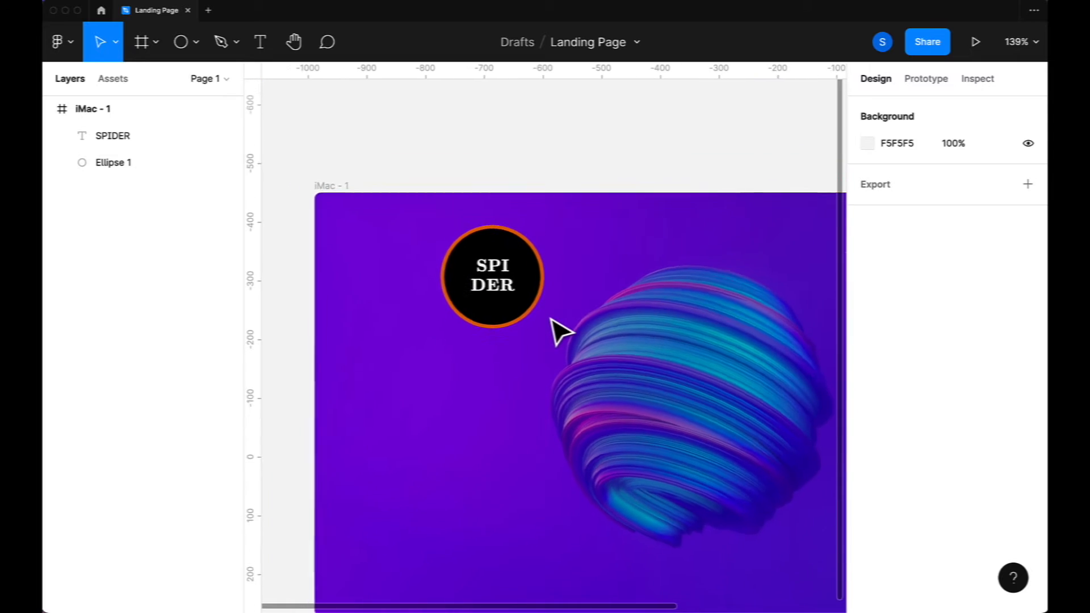
pyautogui.scroll(-1, 557, 331)
pyautogui.scroll(5, 558, 331)
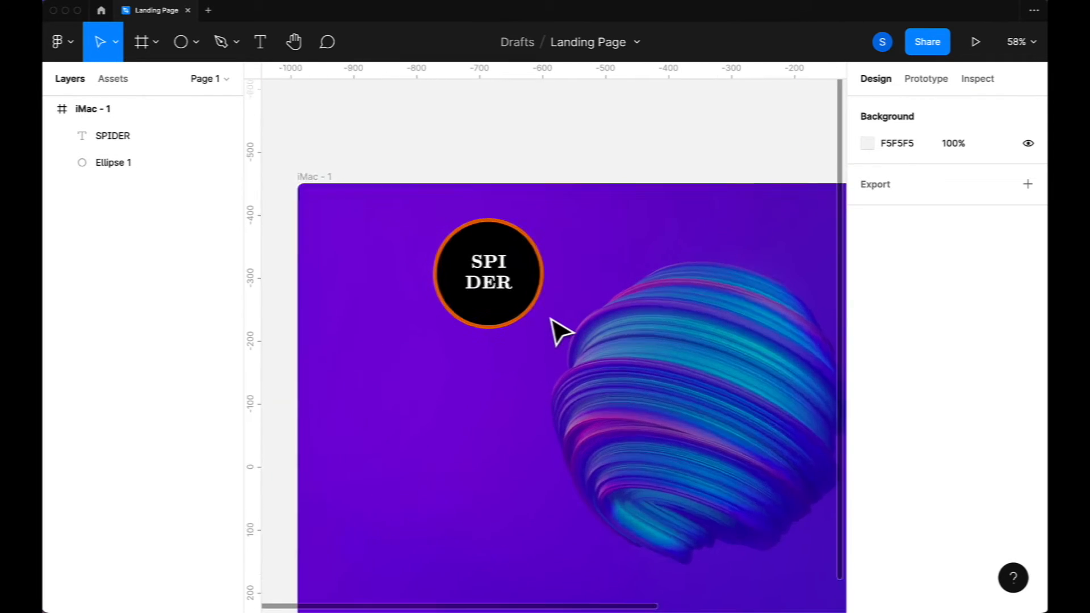
pyautogui.click(473, 289)
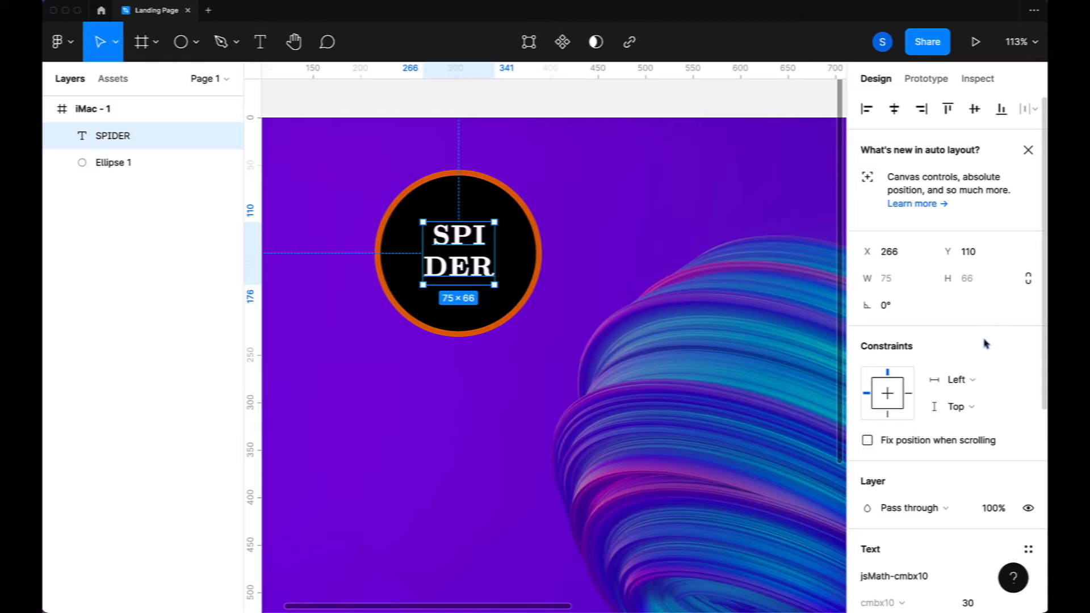
pyautogui.scroll(-3, 944, 486)
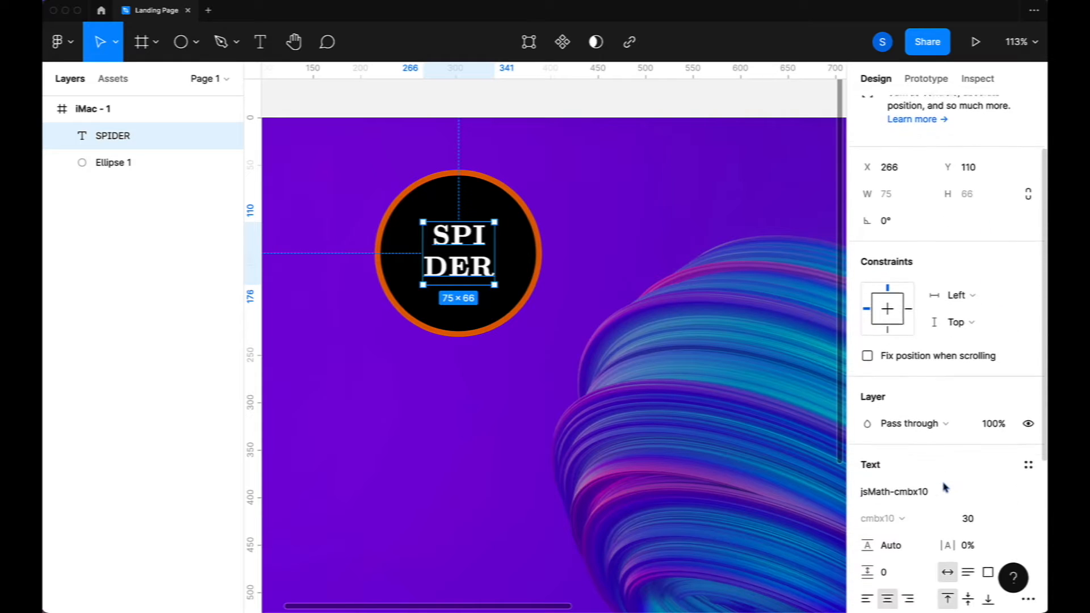
pyautogui.click(993, 517)
pyautogui.press('Up')
pyautogui.press('Up')
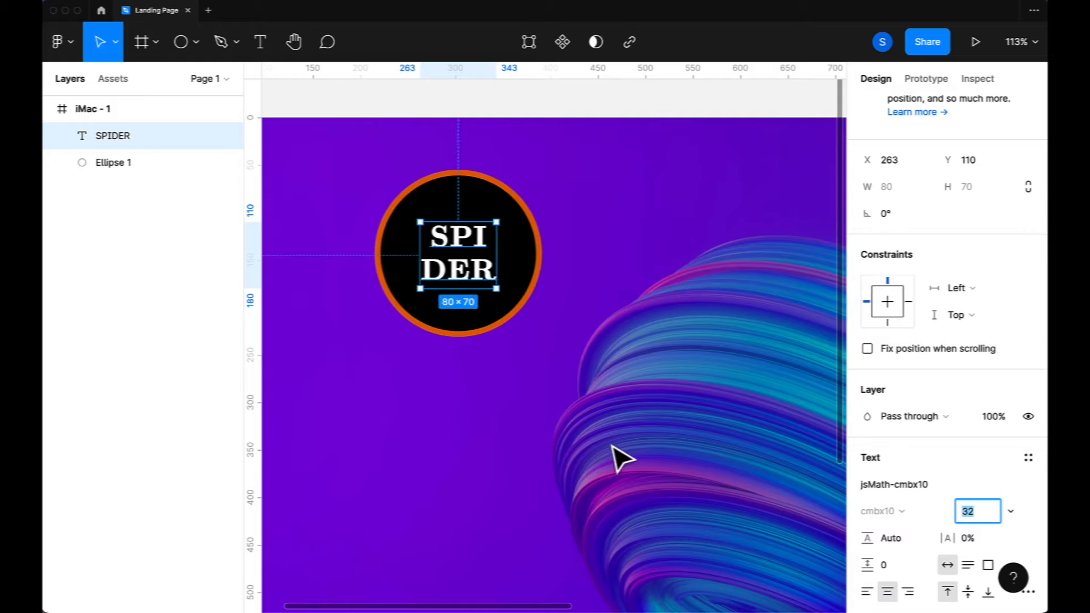
pyautogui.click(546, 388)
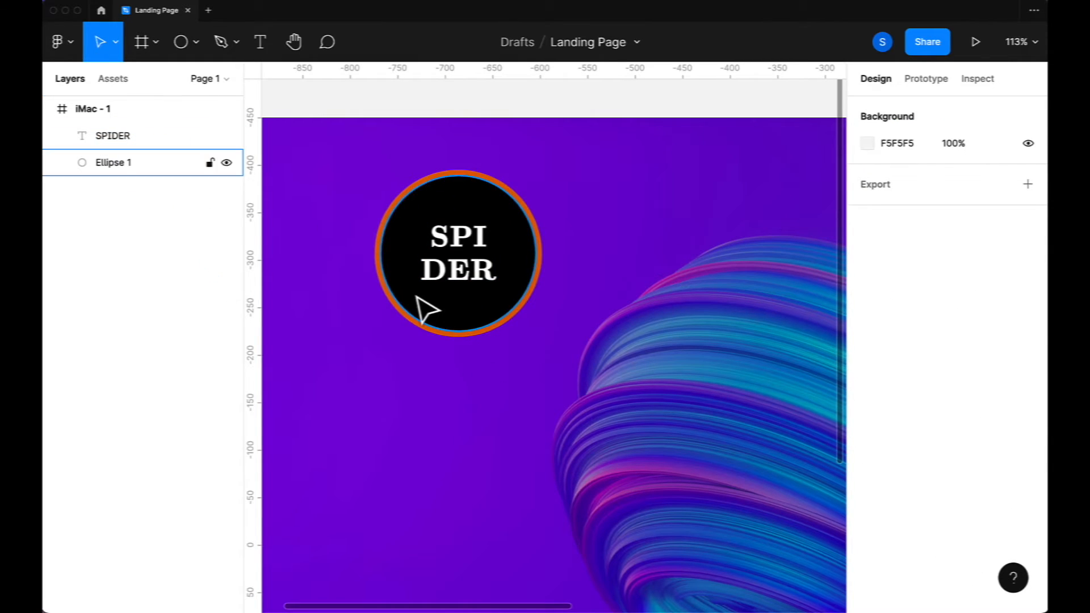
# Group the SPIDER text and the circle into one badge
pyautogui.scroll(-6, 425, 308)
pyautogui.scroll(5, 425, 308)
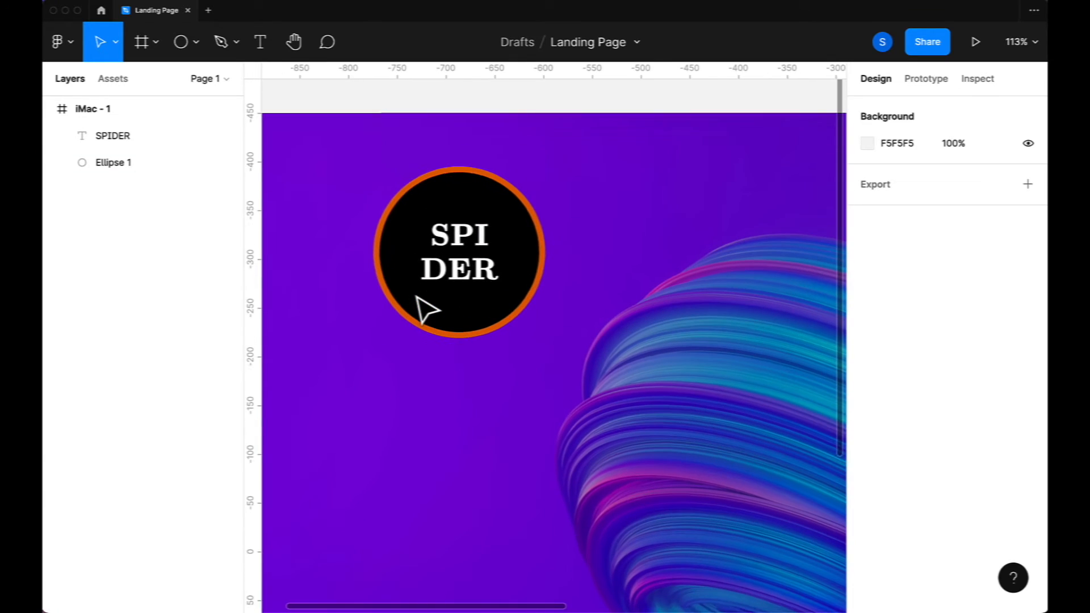
pyautogui.click(103, 144)
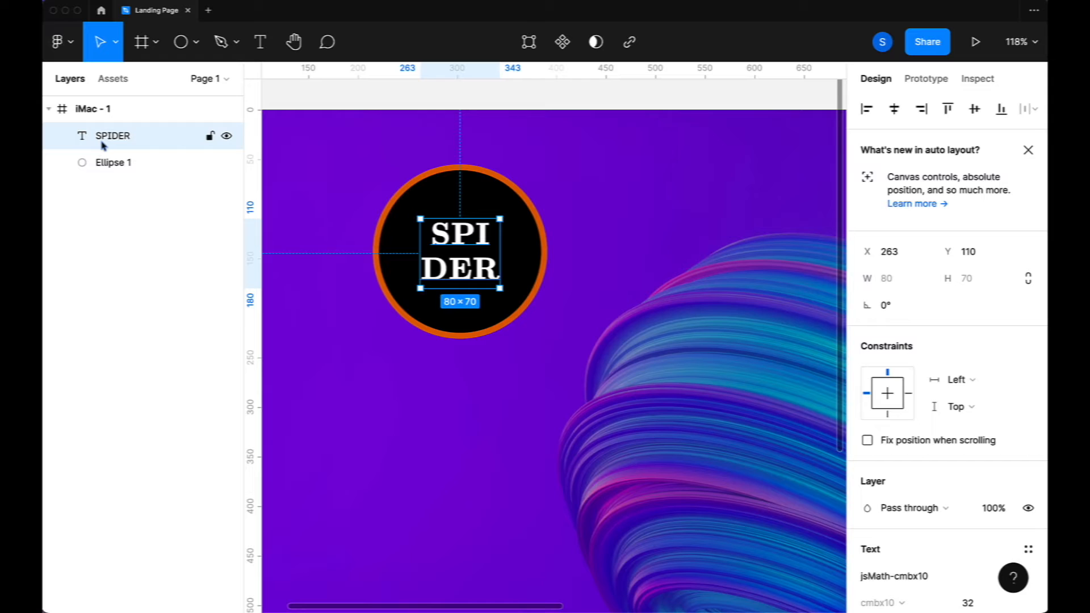
pyautogui.keyDown('shift'); pyautogui.click(94, 164); pyautogui.keyUp('shift')
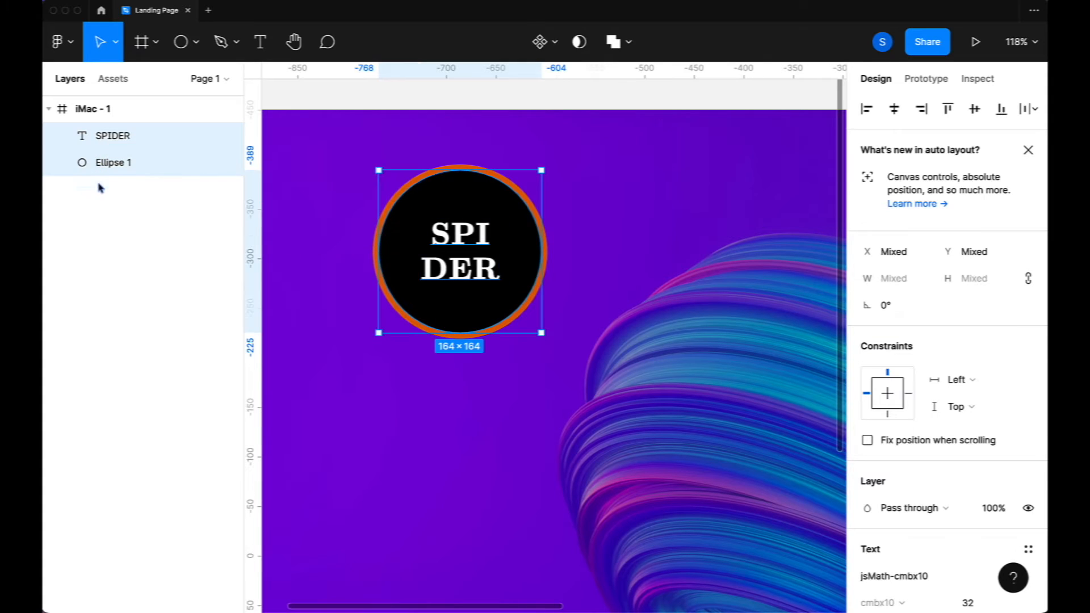
pyautogui.rightClick(131, 163)
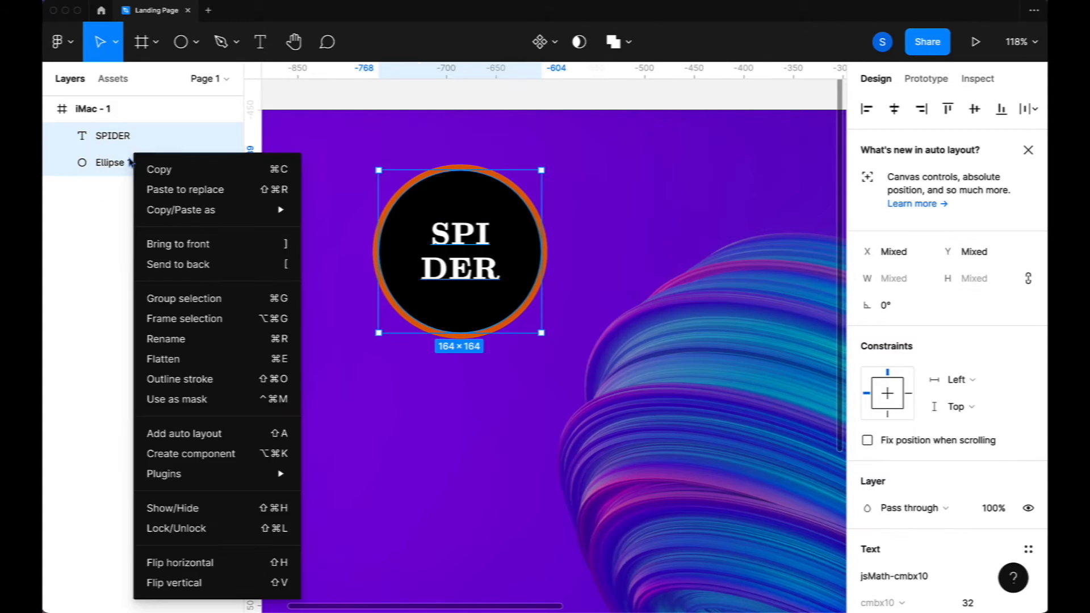
pyautogui.click(184, 298)
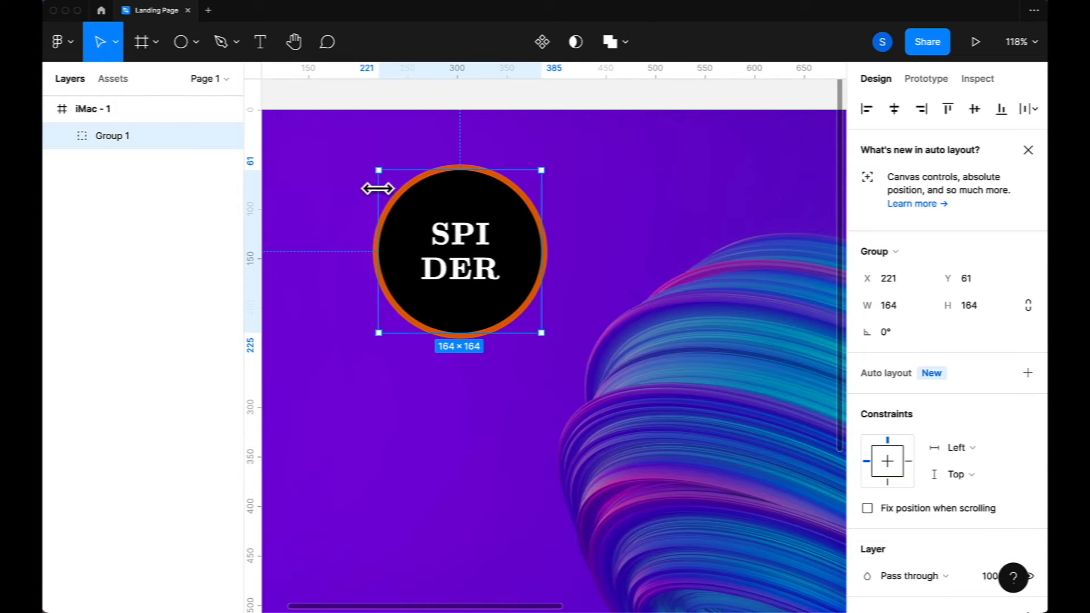
# Resize the badge group to about 228 × 228 and expand it to select its circle
pyautogui.moveTo(378, 172); pyautogui.dragTo(397, 240)
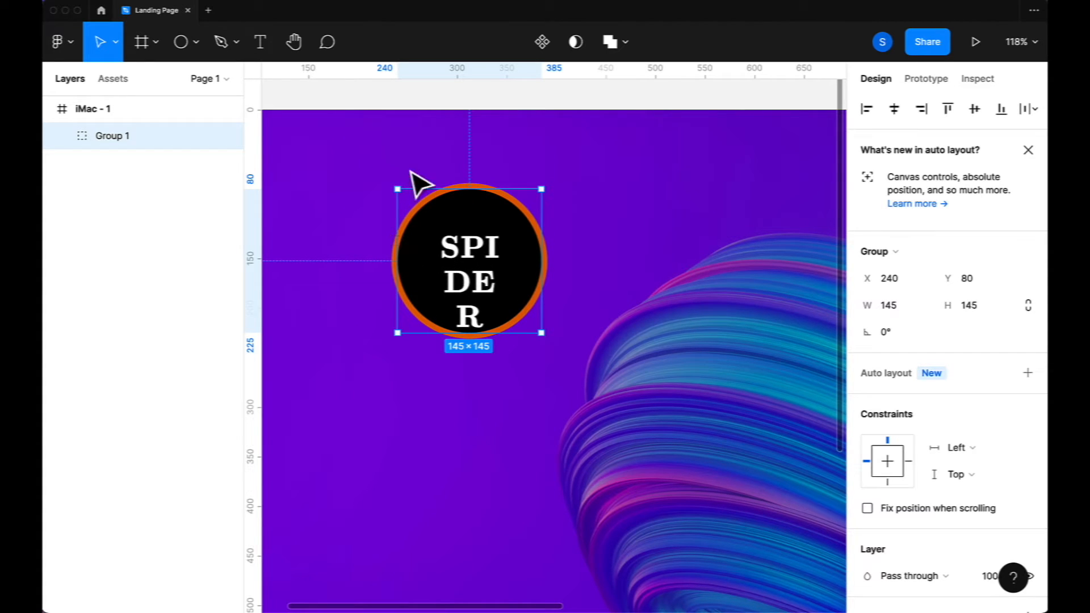
pyautogui.moveTo(397, 186); pyautogui.dragTo(313, 146)
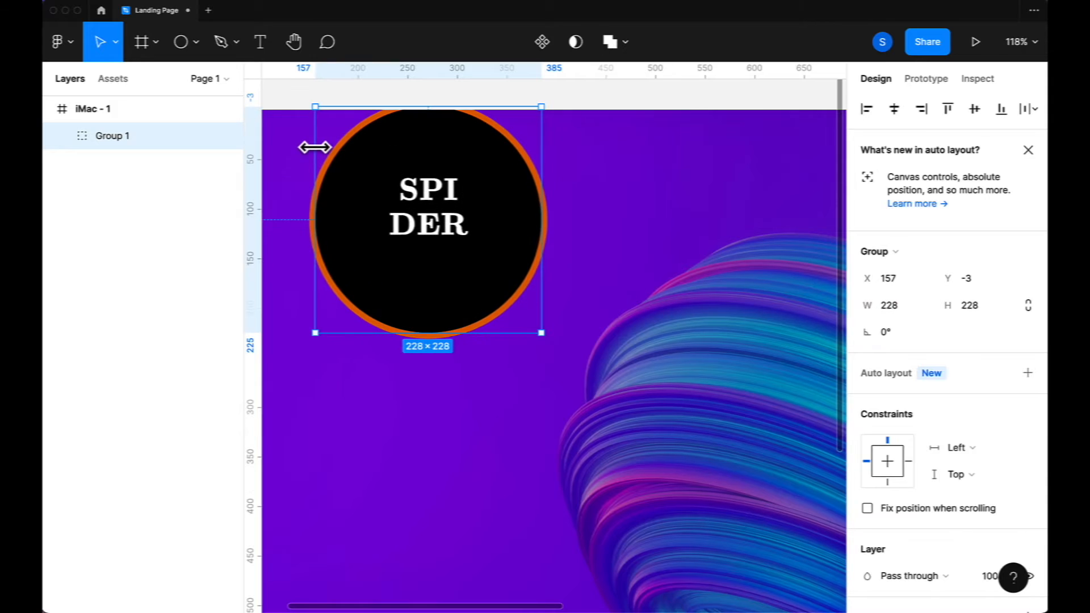
pyautogui.click(62, 138)
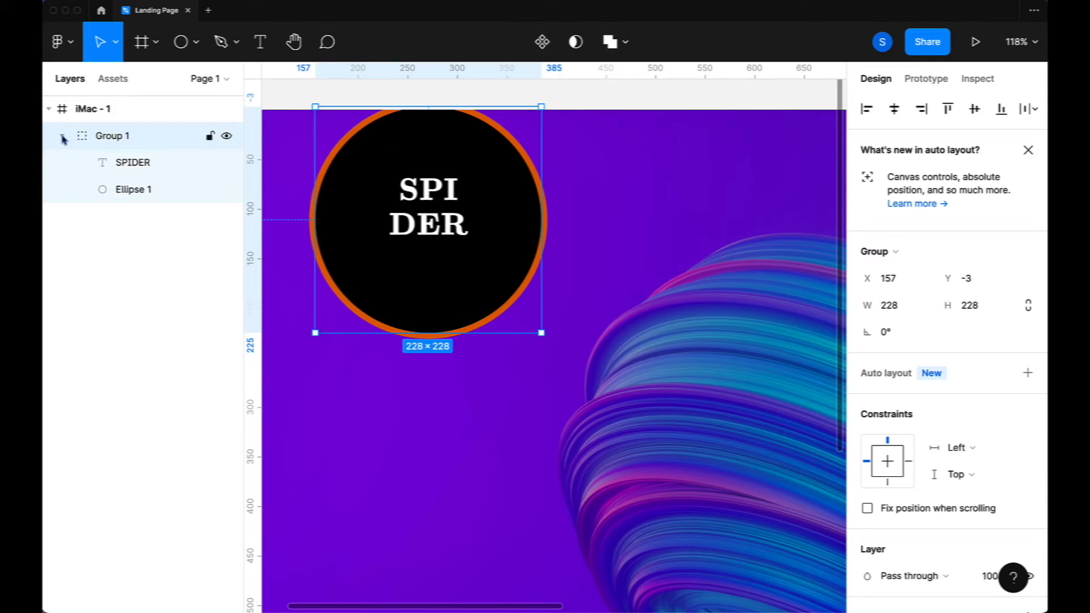
pyautogui.click(131, 192)
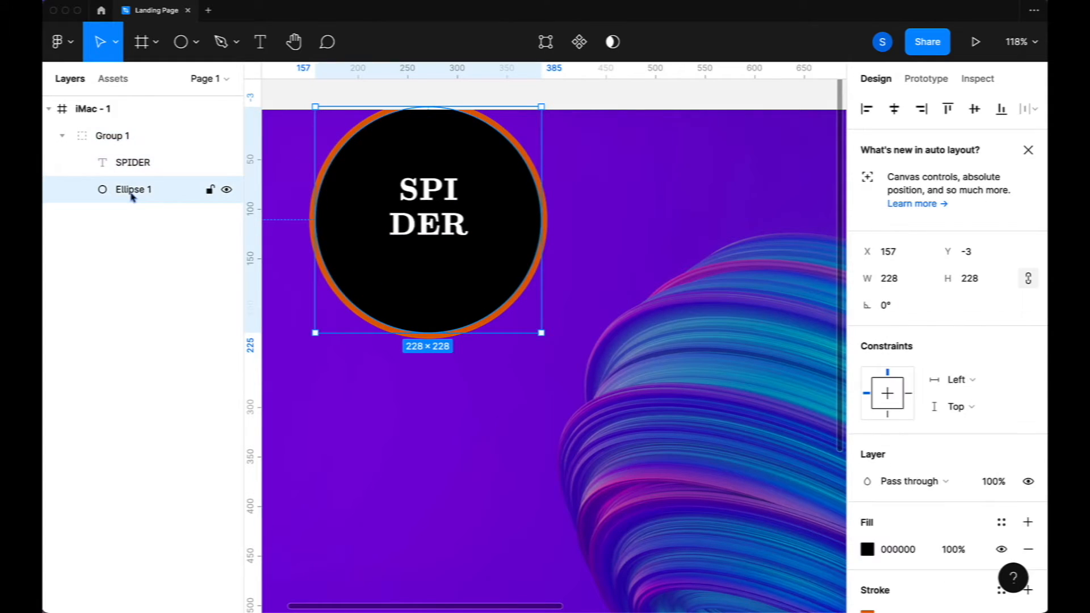
# Reduce the font size of the SPIDER text inside the group to 20
pyautogui.click(134, 163)
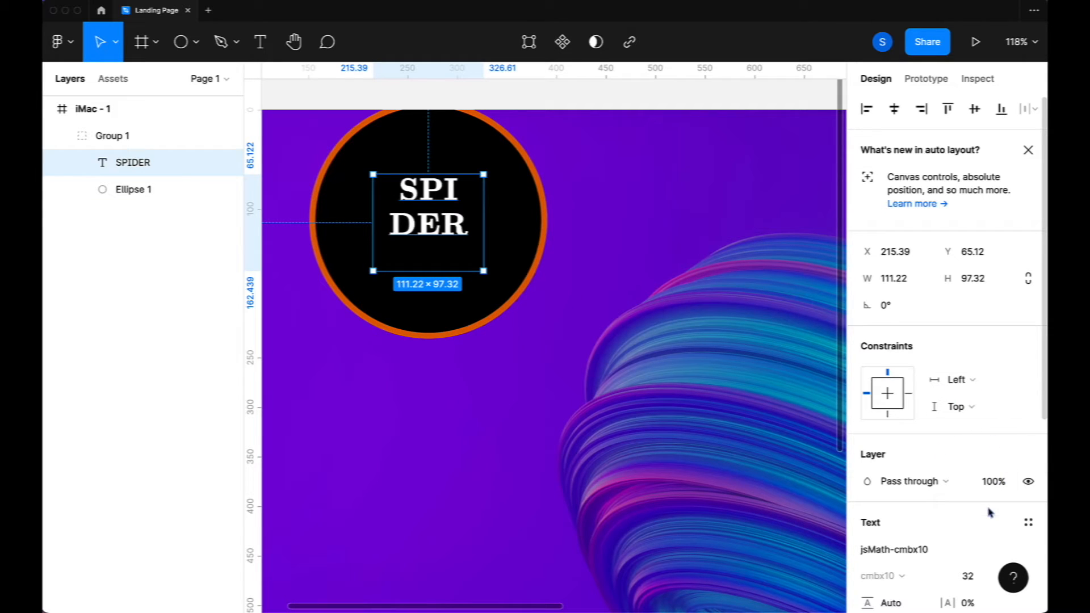
pyautogui.scroll(-4, 988, 513)
pyautogui.click(989, 478)
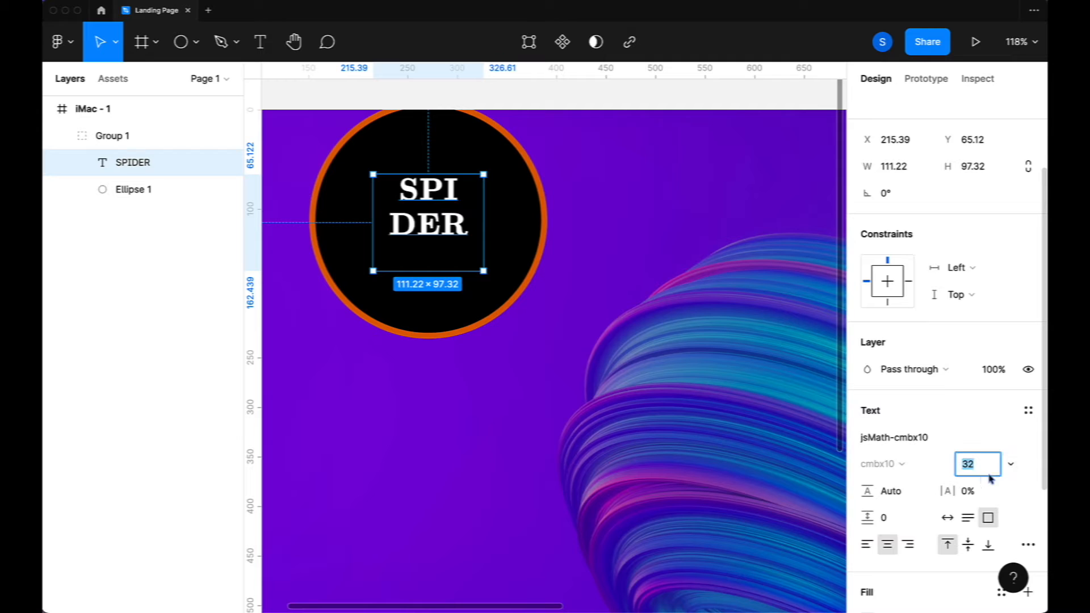
pyautogui.press('Down')
pyautogui.press('Down')
pyautogui.press('Down')
pyautogui.press('Down')
pyautogui.press('Down')
pyautogui.press('Down')
pyautogui.press('Down')
pyautogui.press('Down')
pyautogui.press('Down')
pyautogui.press('Down')
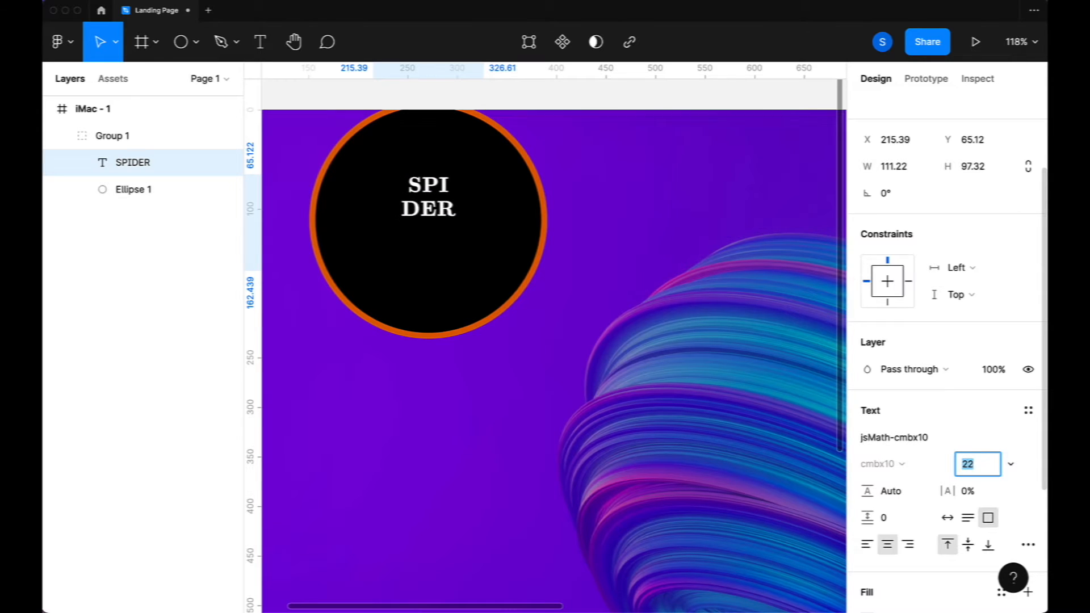
pyautogui.press('Down')
pyautogui.press('Down')
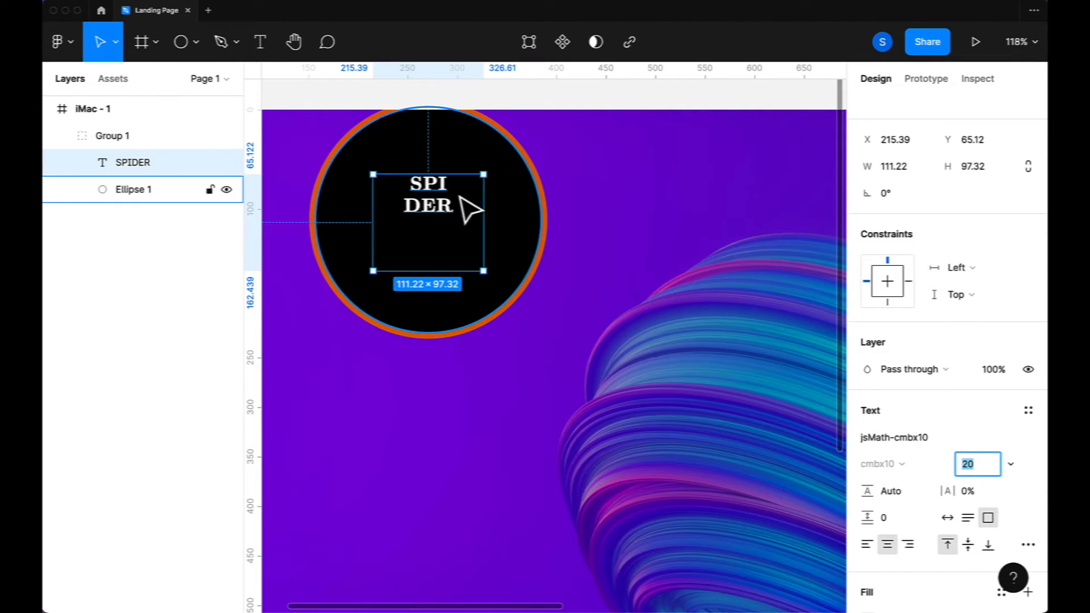
# Move the circle down to about Y 19 and reposition the SPIDER text box inside it at about X 215, Y 117
pyautogui.moveTo(435, 206); pyautogui.dragTo(438, 233)
pyautogui.scroll(5, 482, 277)
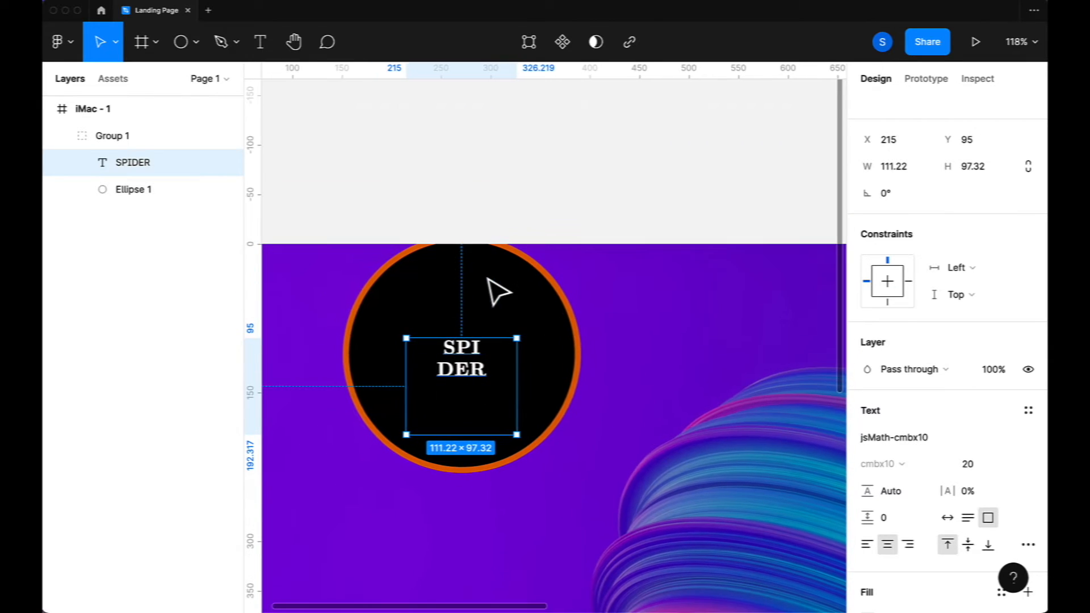
pyautogui.click(532, 319)
pyautogui.moveTo(539, 323); pyautogui.dragTo(539, 379)
pyautogui.moveTo(471, 379); pyautogui.dragTo(469, 335)
pyautogui.click(469, 372)
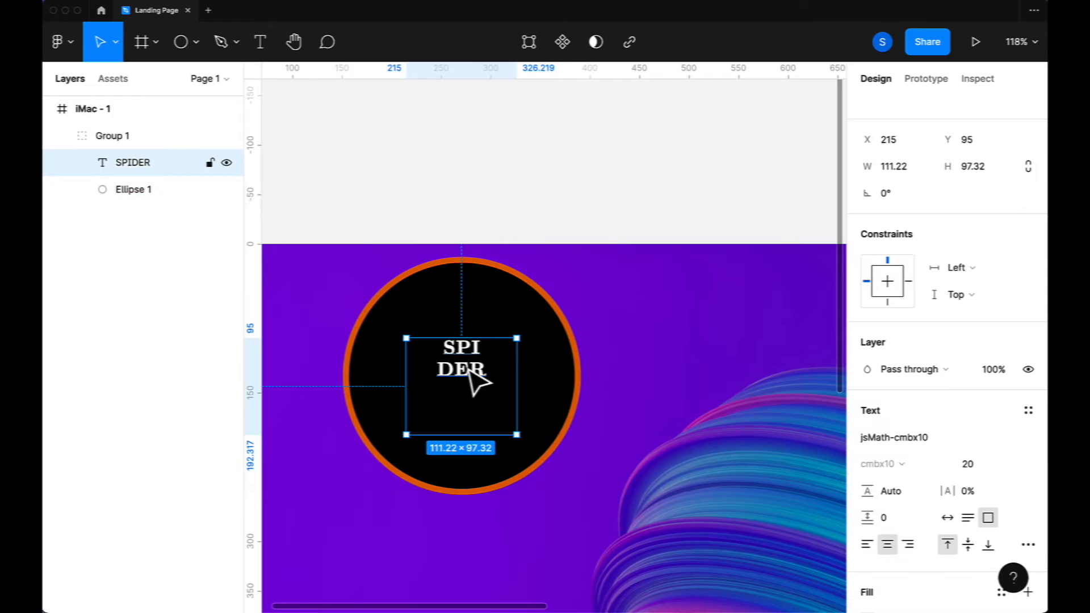
pyautogui.moveTo(469, 372); pyautogui.dragTo(469, 394)
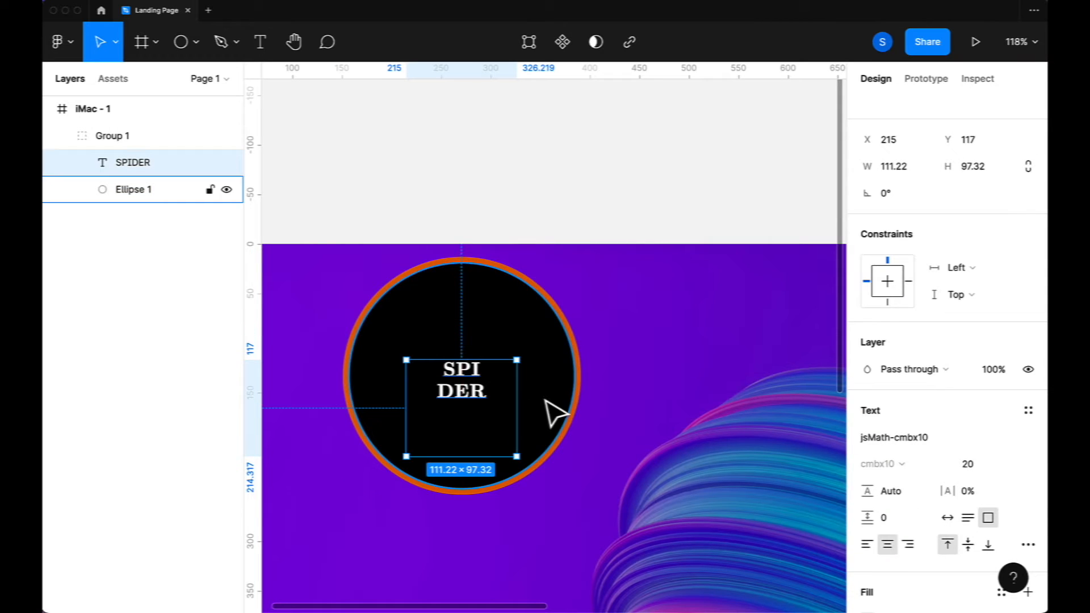
# Shrink the badge's circle to about 58 × 58
pyautogui.click(564, 440)
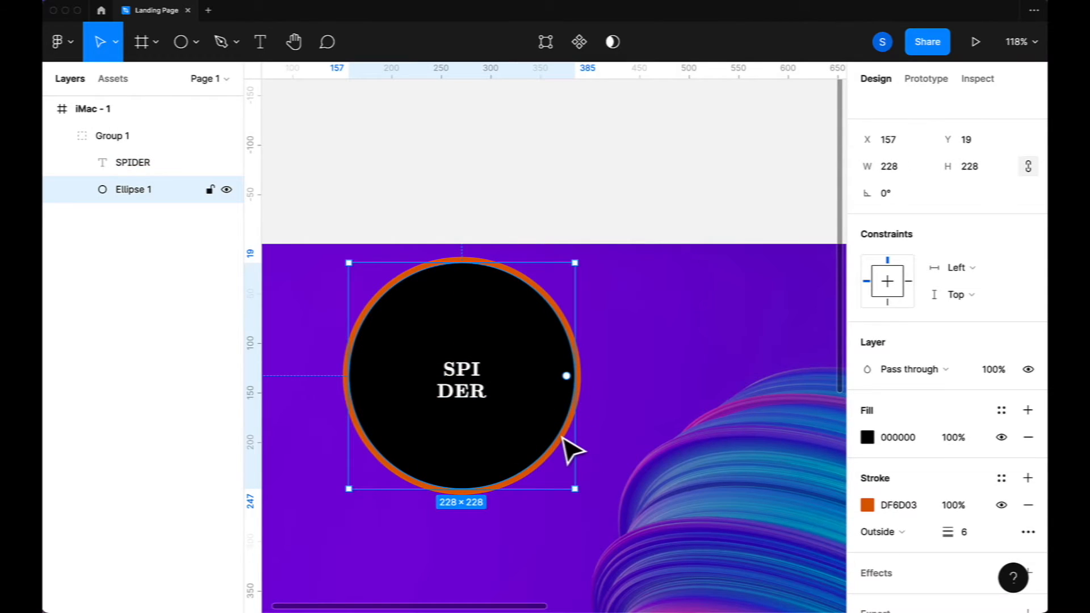
pyautogui.moveTo(575, 489); pyautogui.dragTo(403, 320)
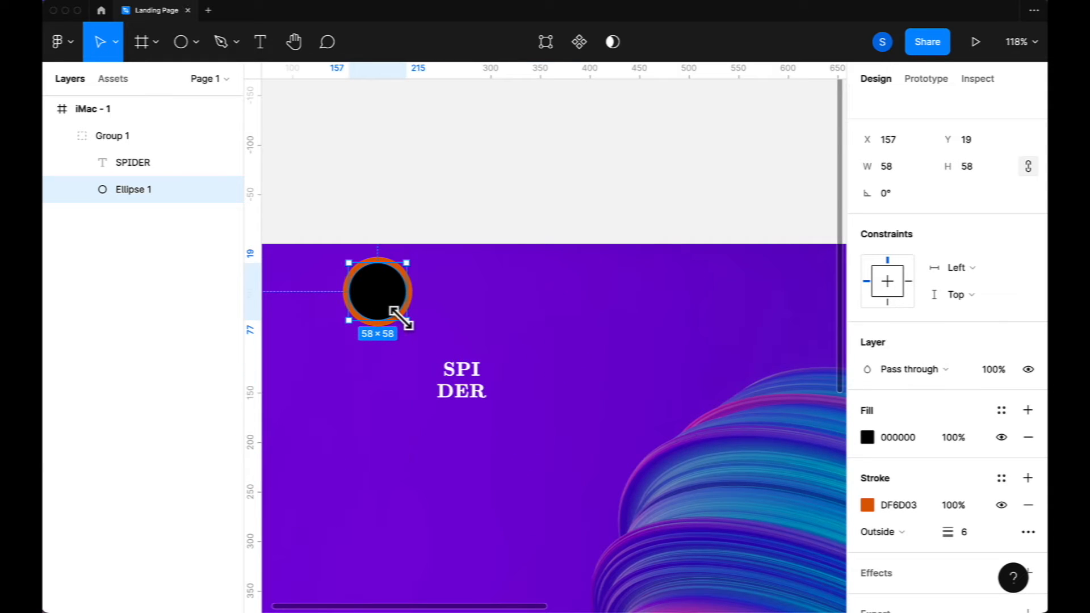
# Enlarge the circle to about 221 × 221 outside the group, place it below the iMac frame and move the SPIDER group onto it
pyautogui.scroll(-5, 574, 414)
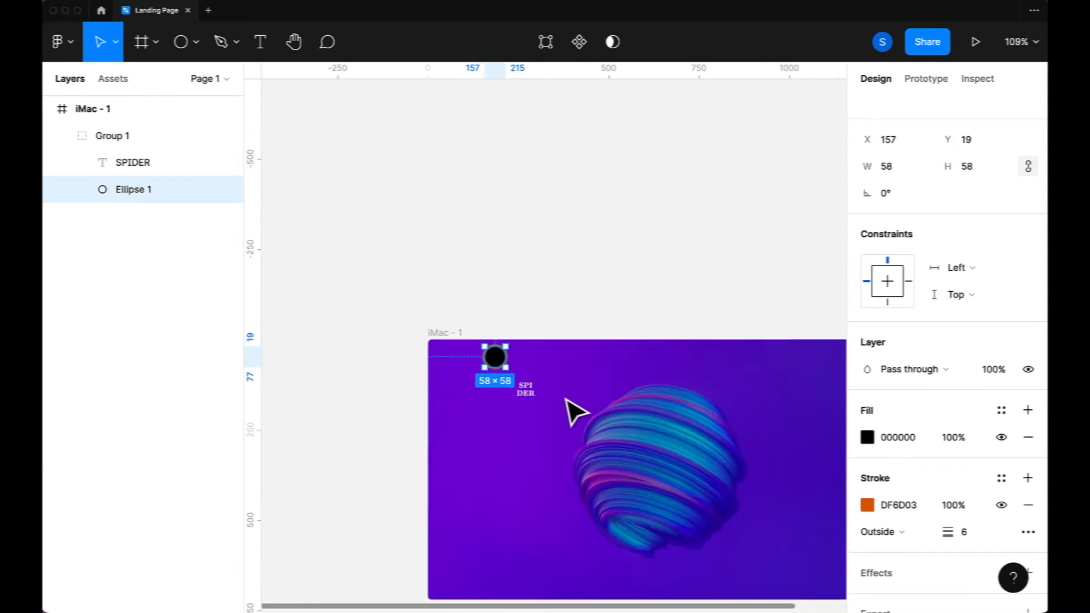
pyautogui.scroll(-3, 574, 412)
pyautogui.hscroll(2, 575, 412)
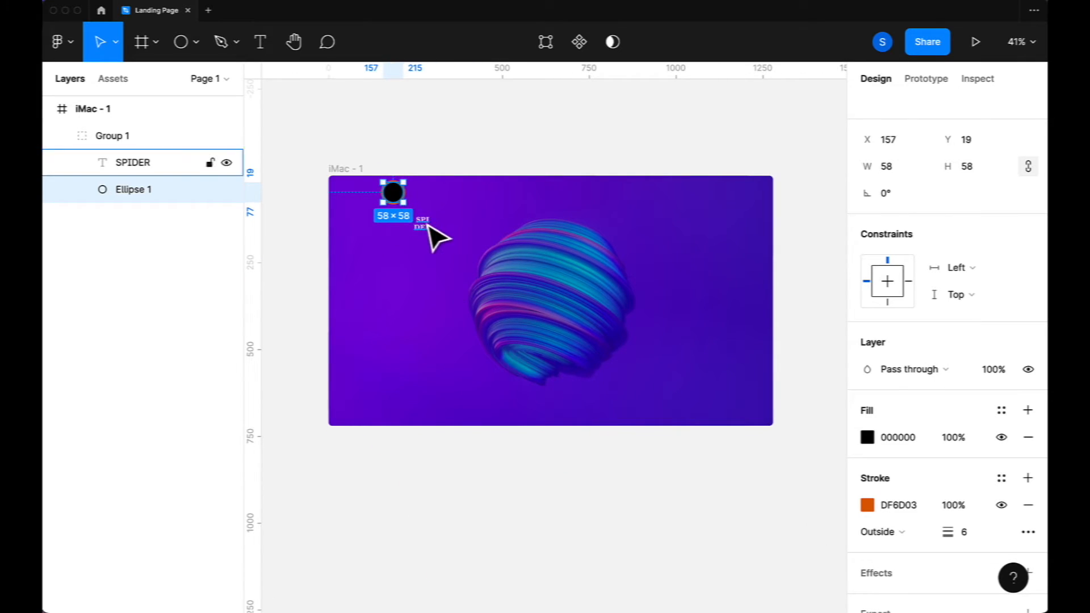
pyautogui.moveTo(404, 207); pyautogui.dragTo(462, 420)
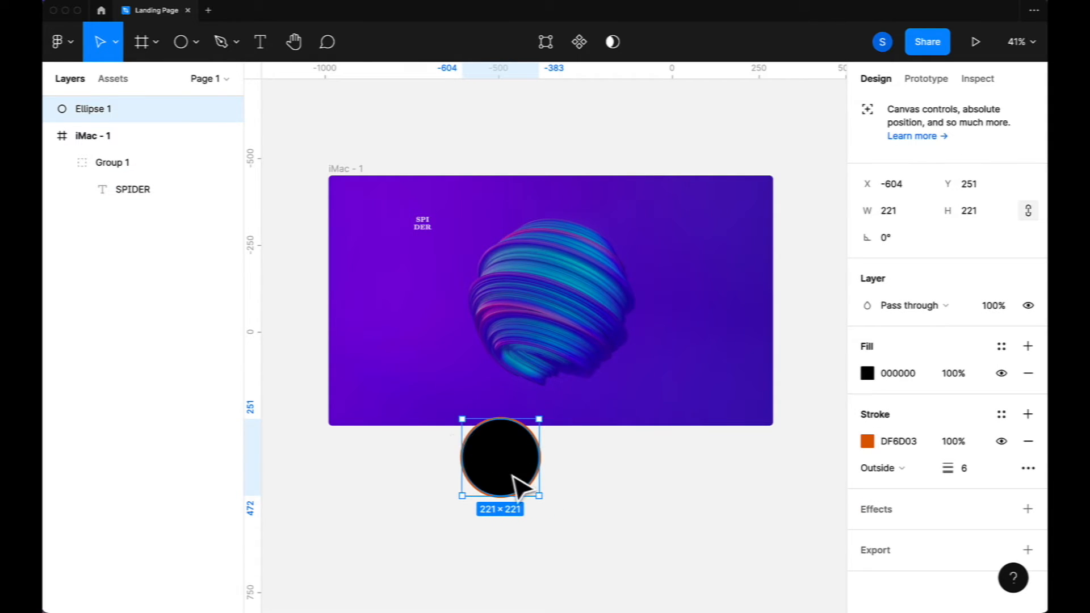
pyautogui.moveTo(512, 475); pyautogui.dragTo(563, 496)
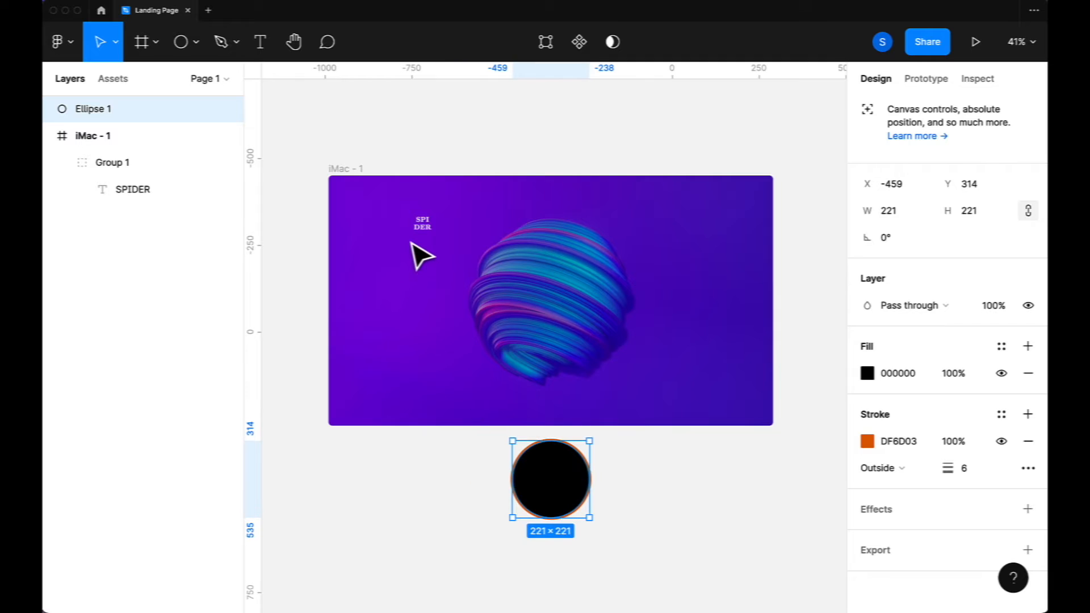
pyautogui.moveTo(419, 233); pyautogui.dragTo(557, 483)
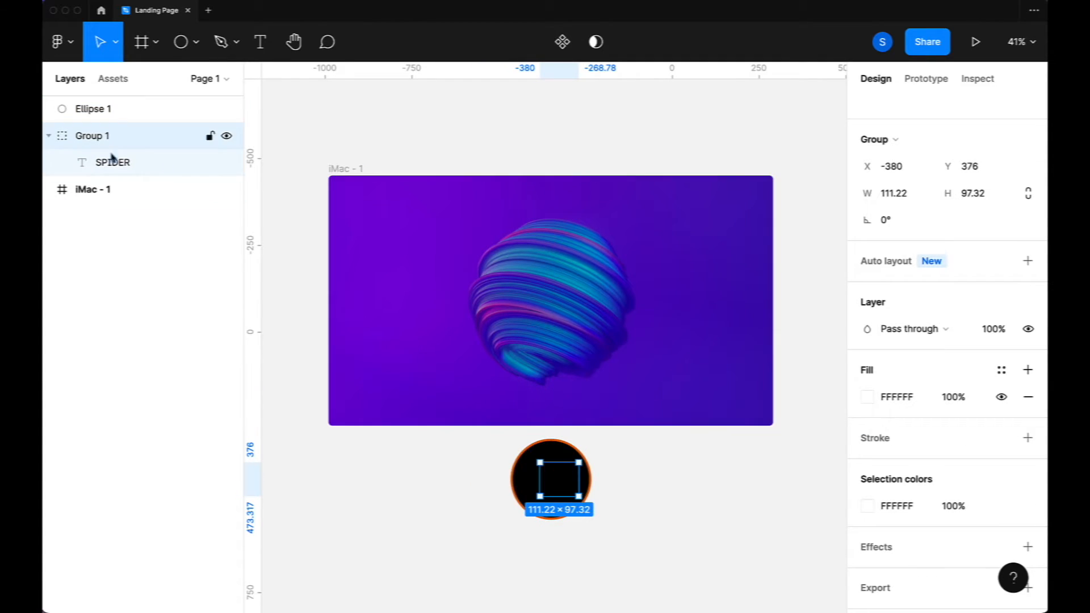
# Move the circle into the iMac frame at about X 269, Y 428 and the SPIDER group onto it at about X 323, Y 524
pyautogui.moveTo(100, 195); pyautogui.dragTo(97, 107)
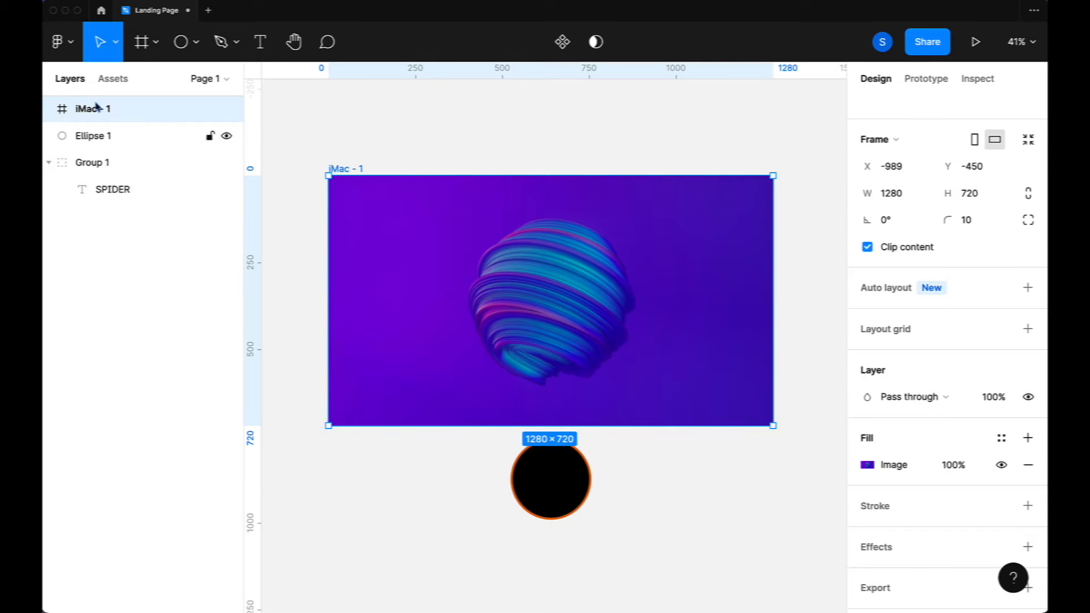
pyautogui.moveTo(559, 505); pyautogui.dragTo(469, 386)
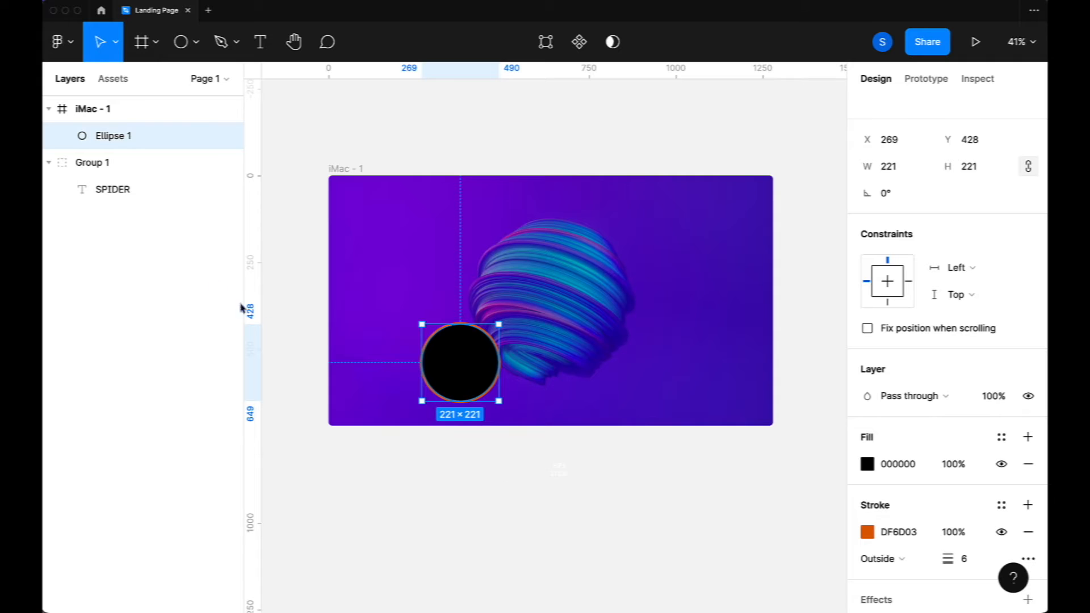
pyautogui.click(142, 163)
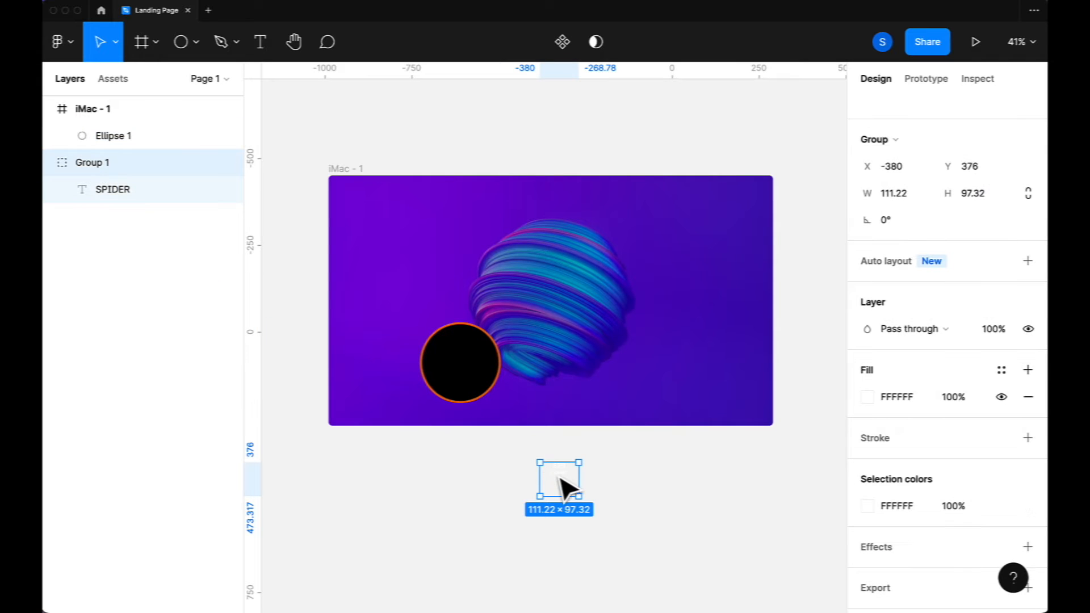
pyautogui.moveTo(560, 479); pyautogui.dragTo(465, 374)
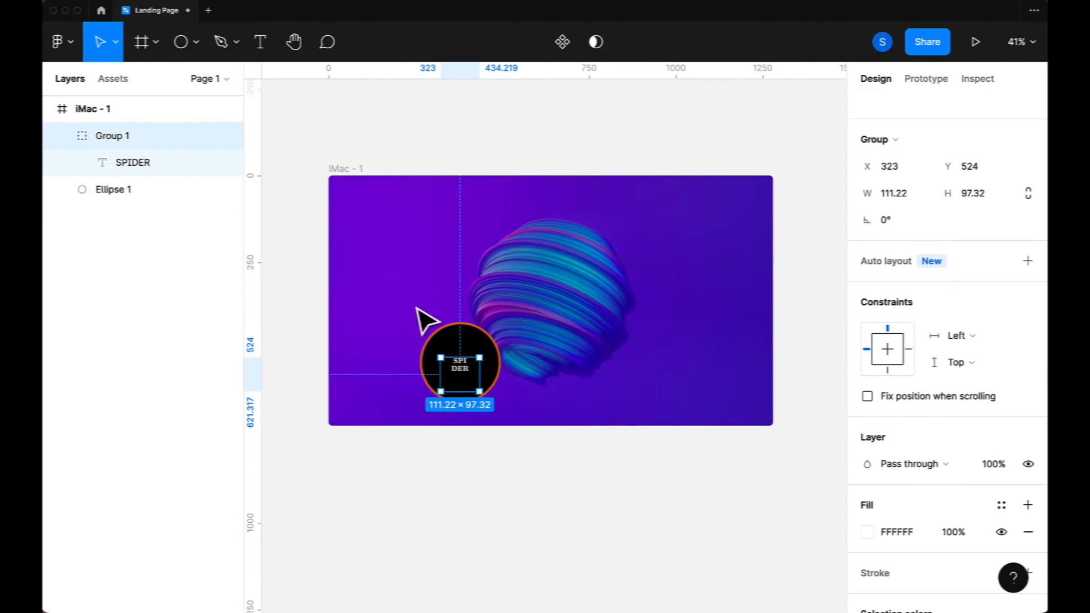
pyautogui.click(407, 293)
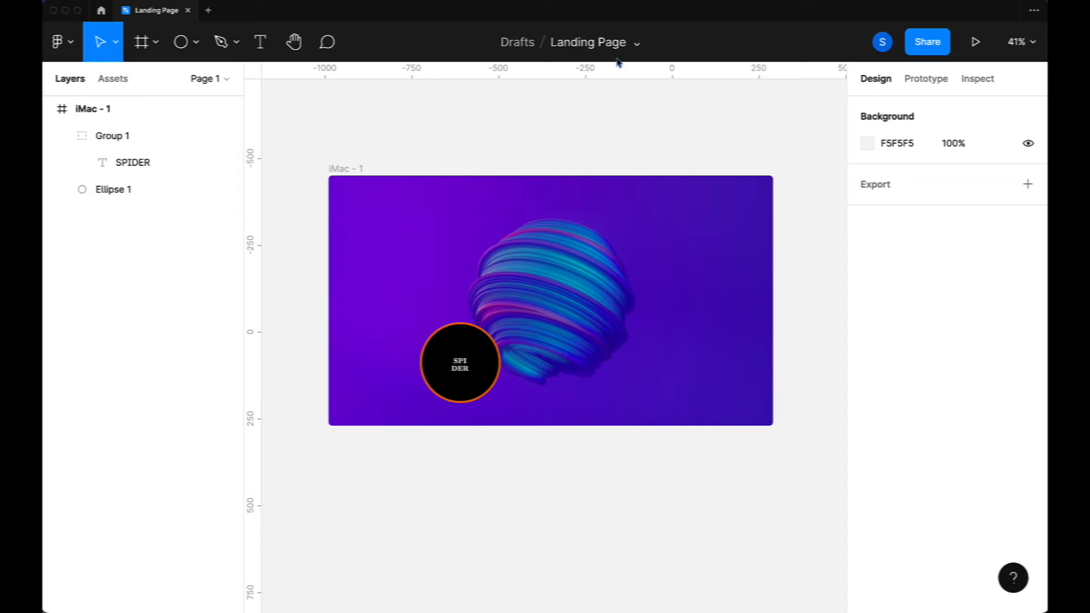
# Add a horizontal ruler guide across the upper part of the iMac frame at about Y 27
pyautogui.moveTo(616, 74); pyautogui.dragTo(613, 187)
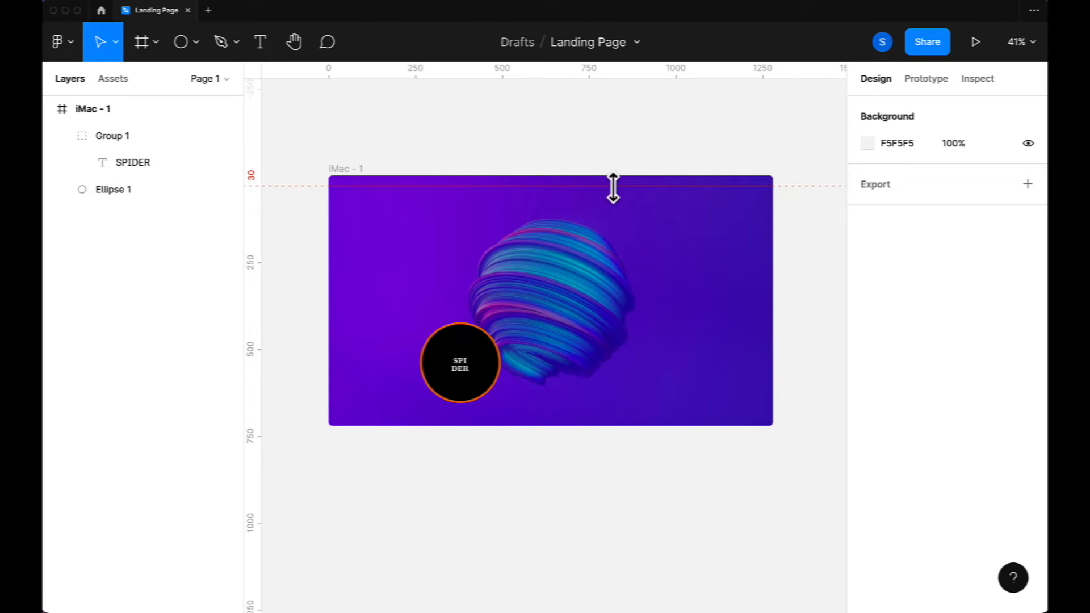
pyautogui.moveTo(613, 187); pyautogui.dragTo(613, 188)
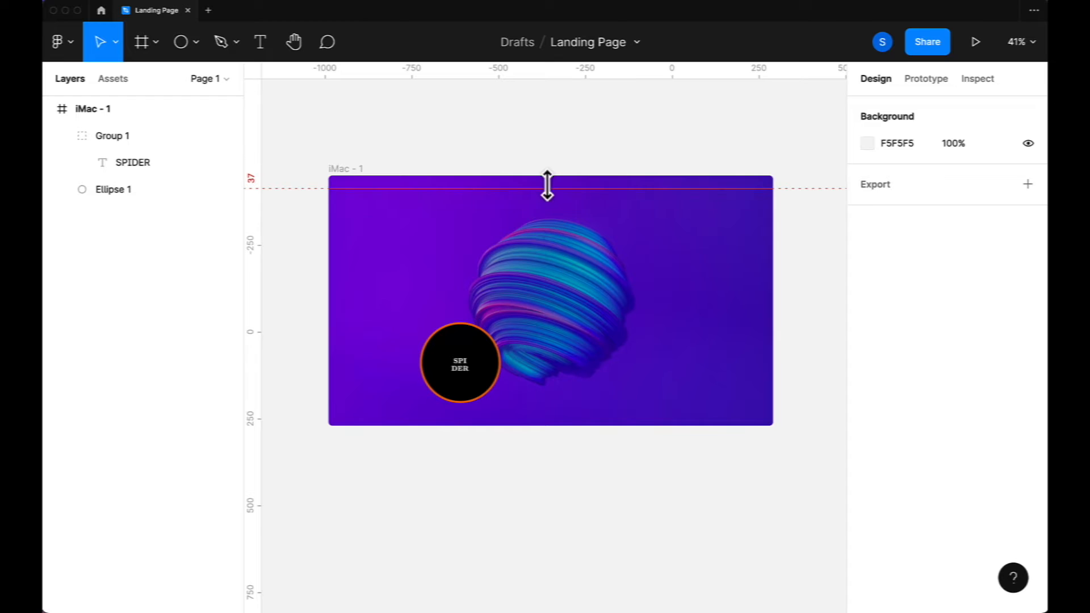
pyautogui.moveTo(547, 188); pyautogui.dragTo(546, 184)
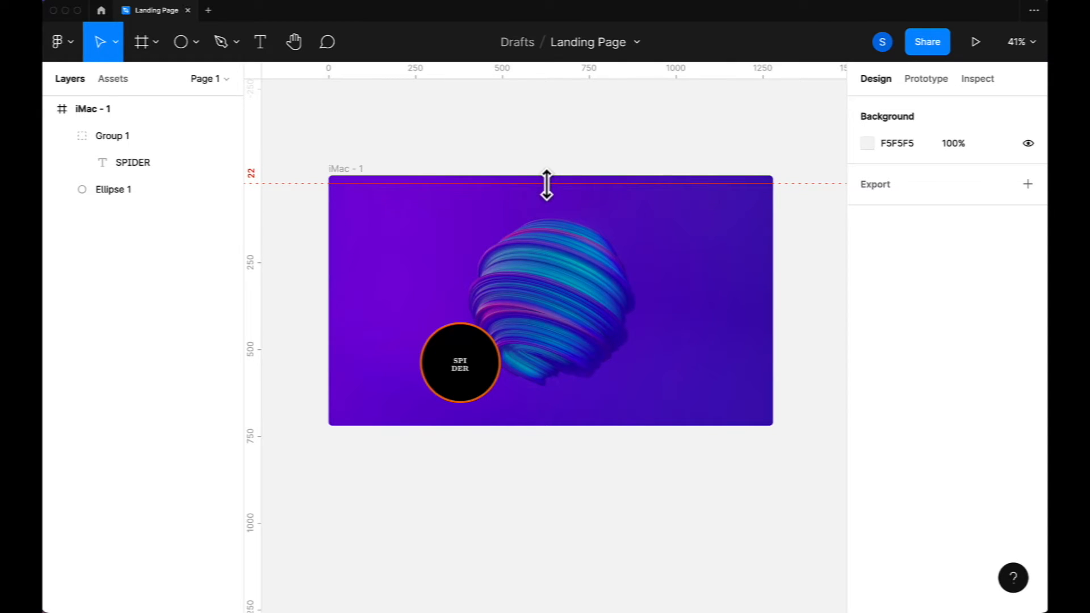
pyautogui.moveTo(547, 184); pyautogui.dragTo(546, 187)
pyautogui.scroll(3, 613, 324)
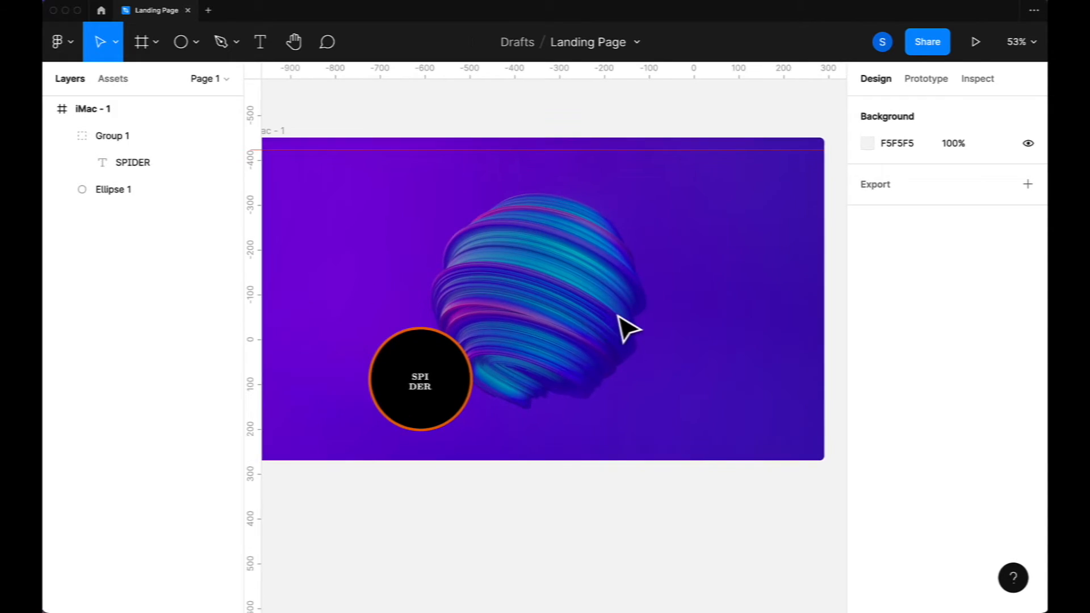
pyautogui.scroll(-2, 626, 328)
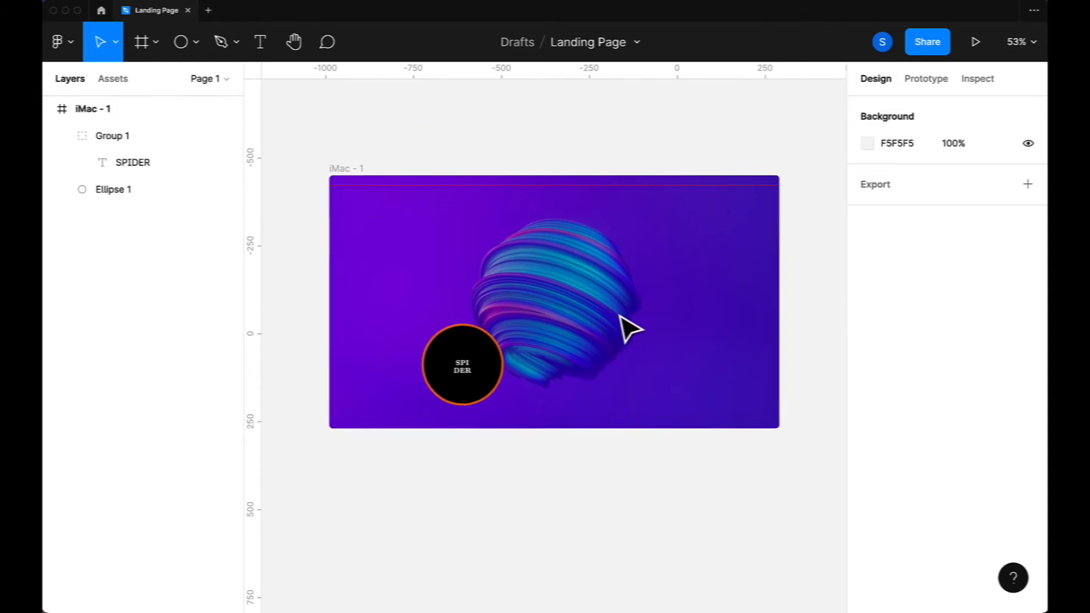
# Move the circle to the frame's upper-left corner at about X 70, Y 27 and shrink it to about 87 × 80
pyautogui.click(488, 377)
pyautogui.moveTo(489, 369); pyautogui.dragTo(386, 215)
# Try shrinking the circle to about 74 × 68, and undo its last two resizes
pyautogui.scroll(5, 421, 244)
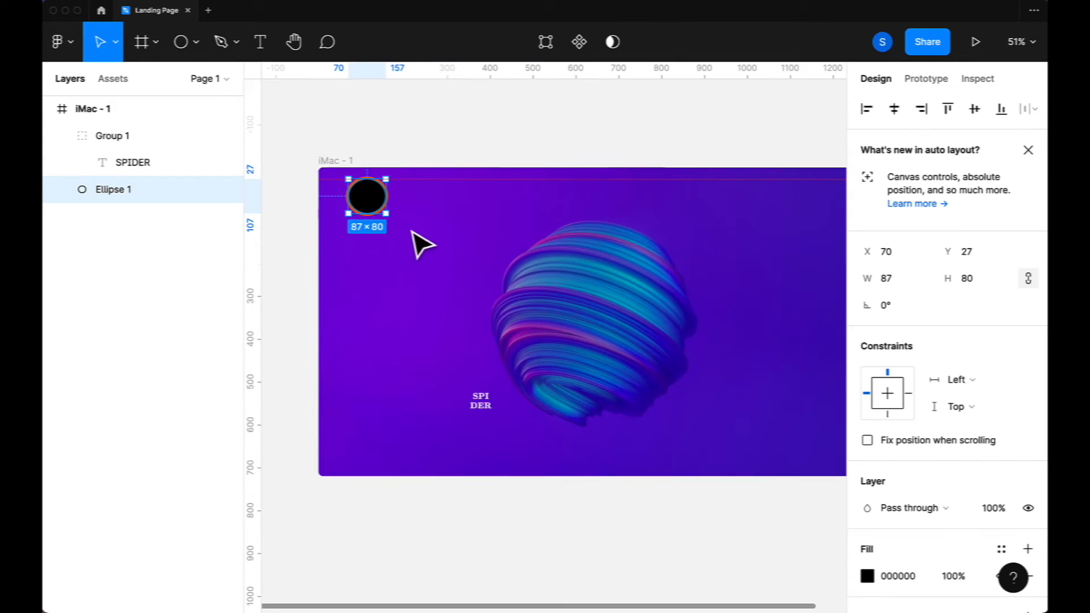
pyautogui.hscroll(-3, 424, 237)
pyautogui.scroll(1, 424, 237)
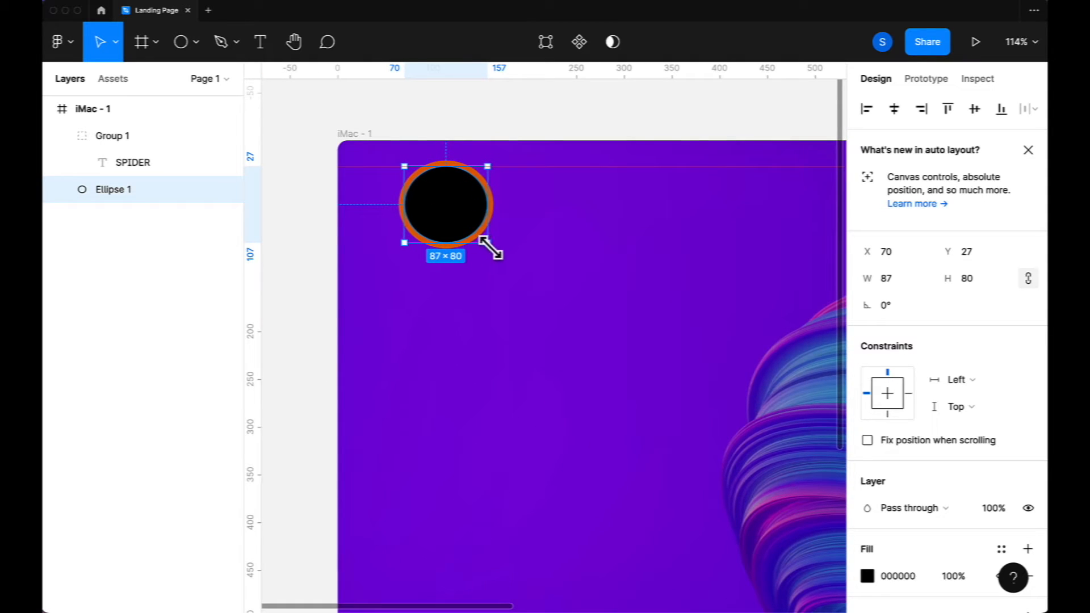
pyautogui.moveTo(489, 248); pyautogui.dragTo(432, 230)
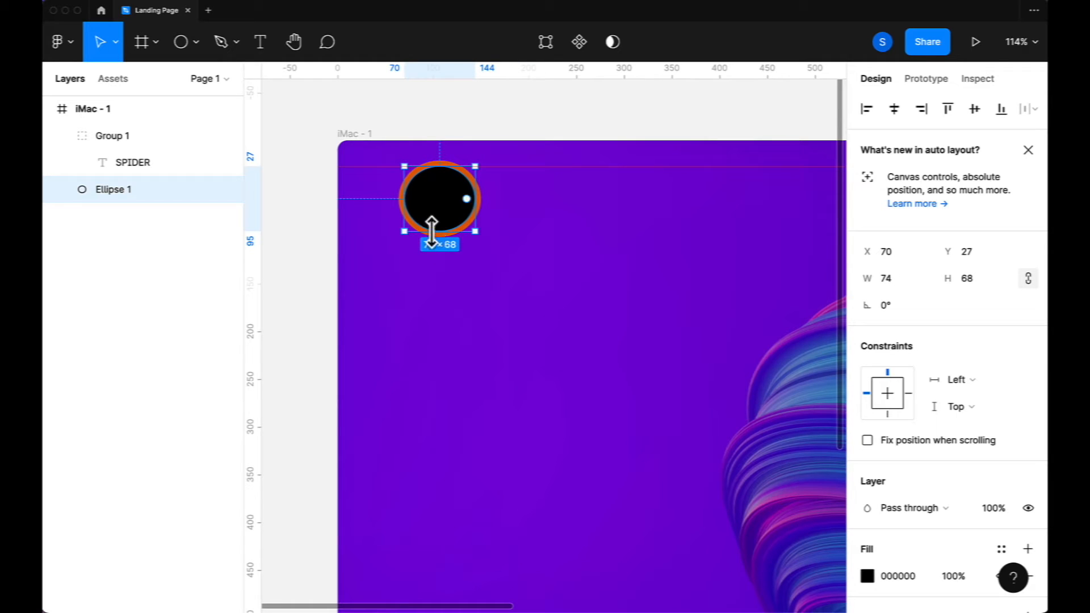
pyautogui.press('super+z')
pyautogui.press('super+z')
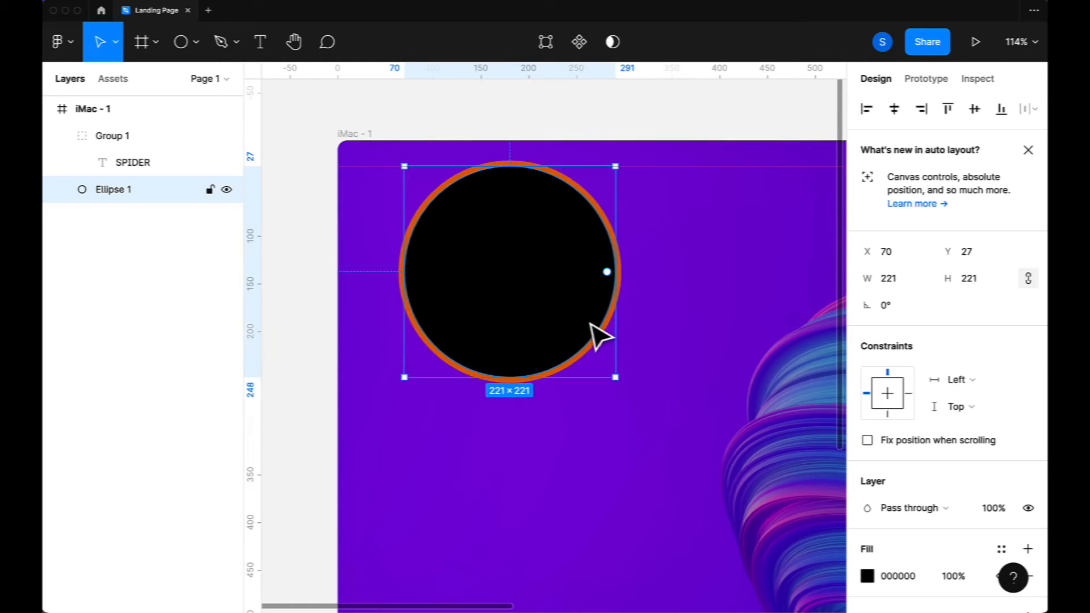
# Shrink the circle proportionally to about 65 × 65 and place it at about X 69, Y 34, just below the guide
pyautogui.moveTo(615, 378); pyautogui.dragTo(438, 223)
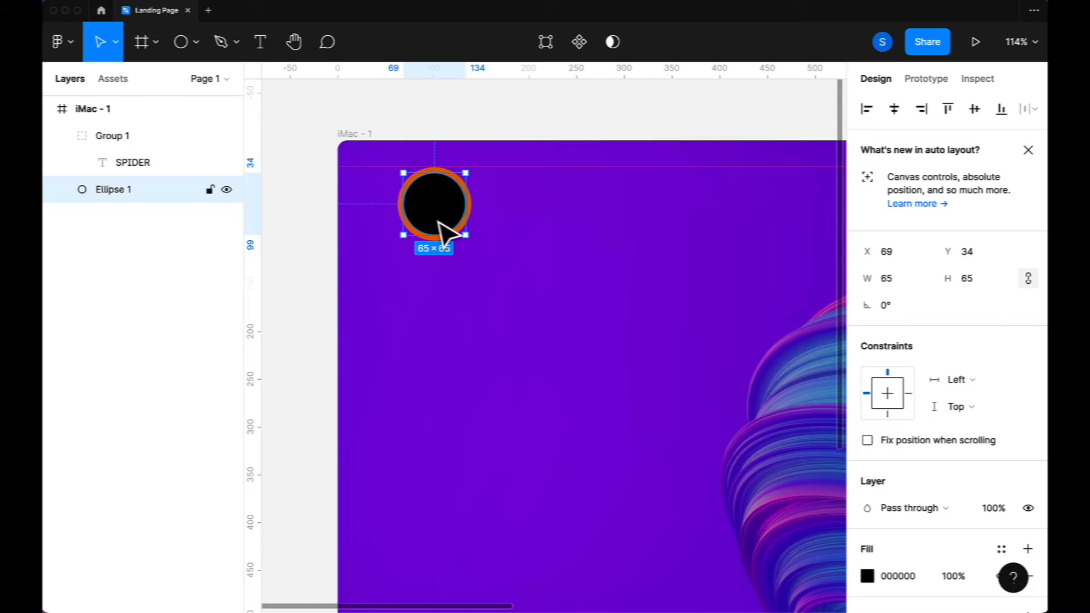
# Move the SPIDER group onto the small circle at about X 76, Y 44 and shrink it to about 51 × 45
pyautogui.scroll(-3, 618, 458)
pyautogui.hscroll(3, 617, 459)
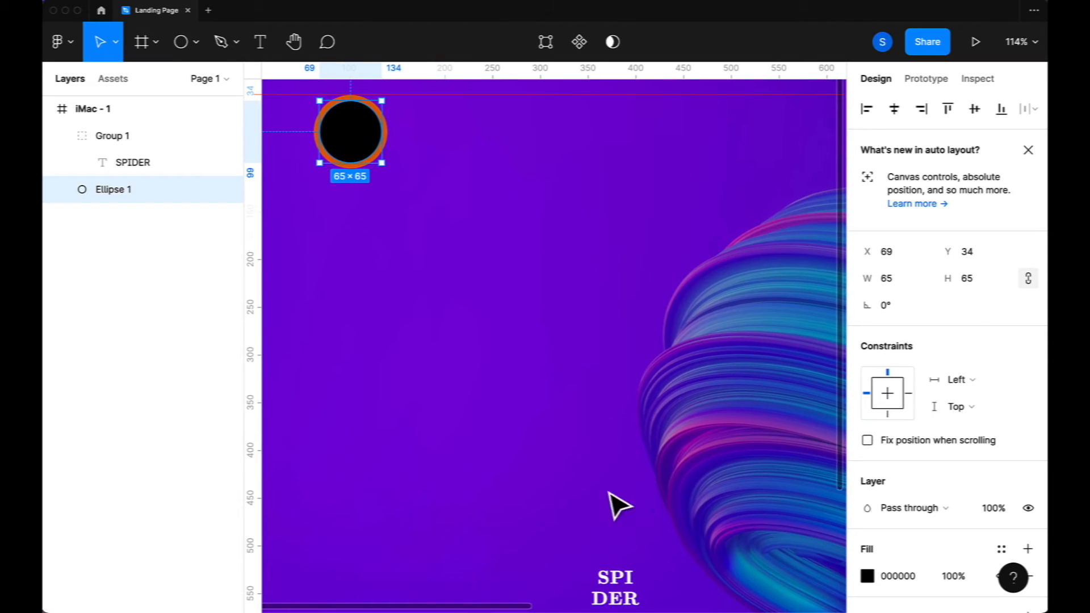
pyautogui.click(613, 576)
pyautogui.moveTo(613, 576); pyautogui.dragTo(470, 270)
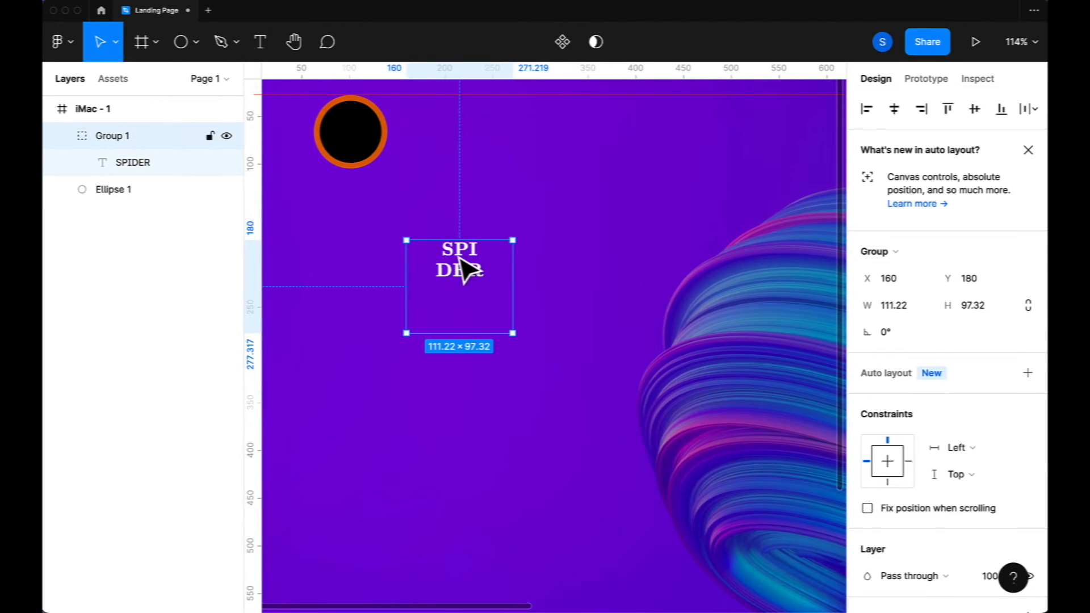
pyautogui.moveTo(513, 333); pyautogui.dragTo(366, 136)
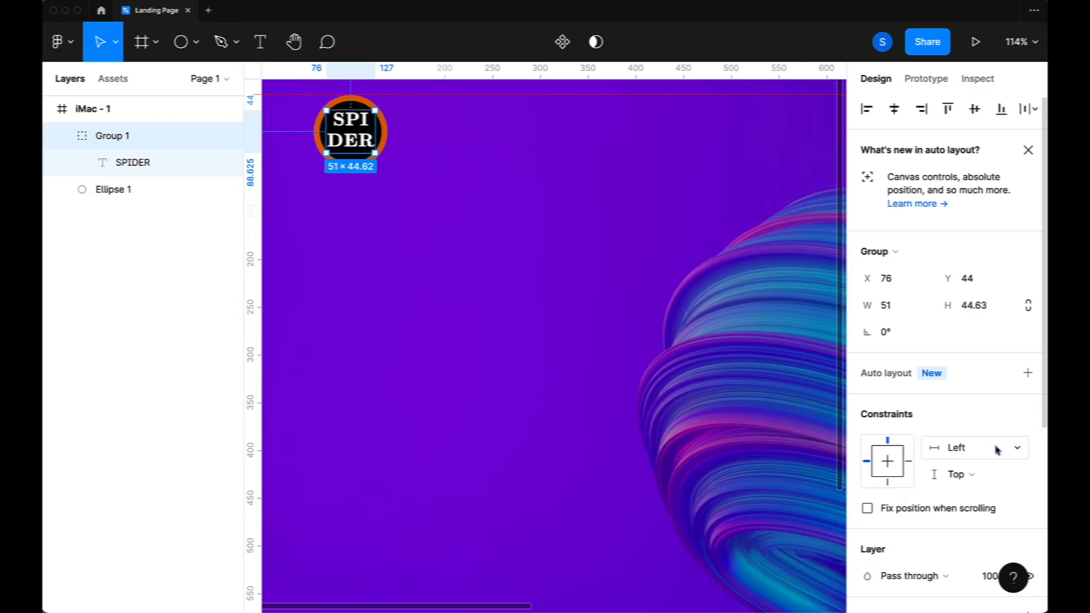
# Reduce the SPIDER text's font size to 16
pyautogui.scroll(-2, 959, 458)
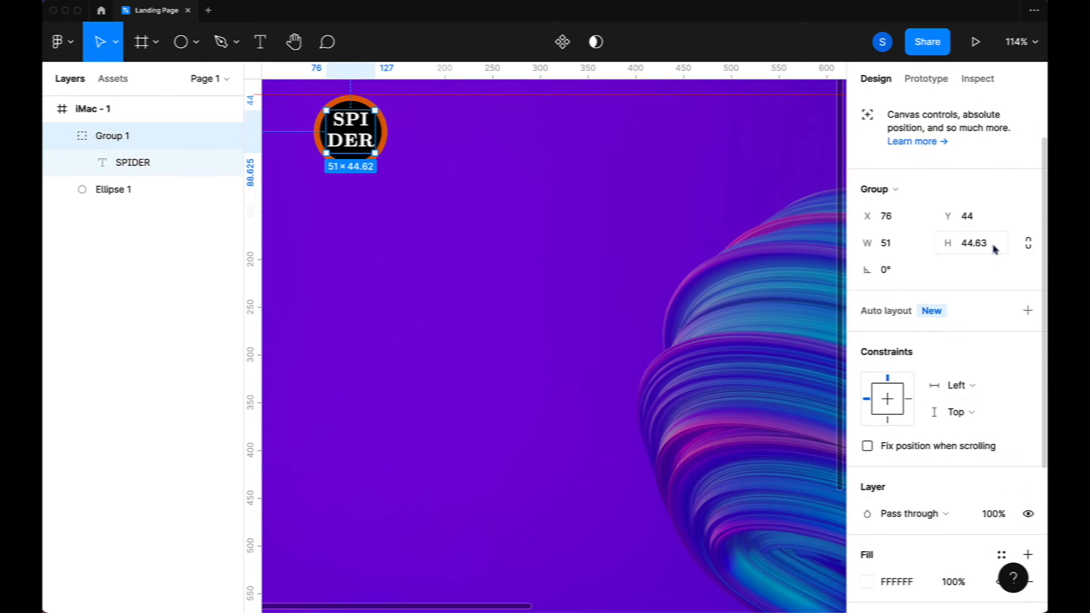
pyautogui.scroll(-5, 980, 461)
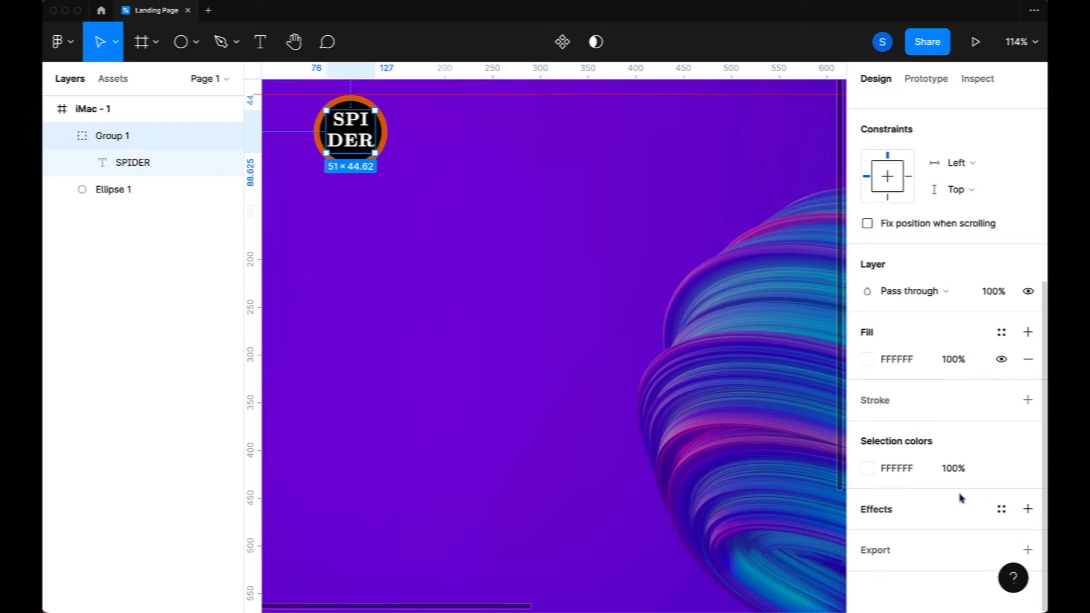
pyautogui.click(137, 164)
pyautogui.click(993, 369)
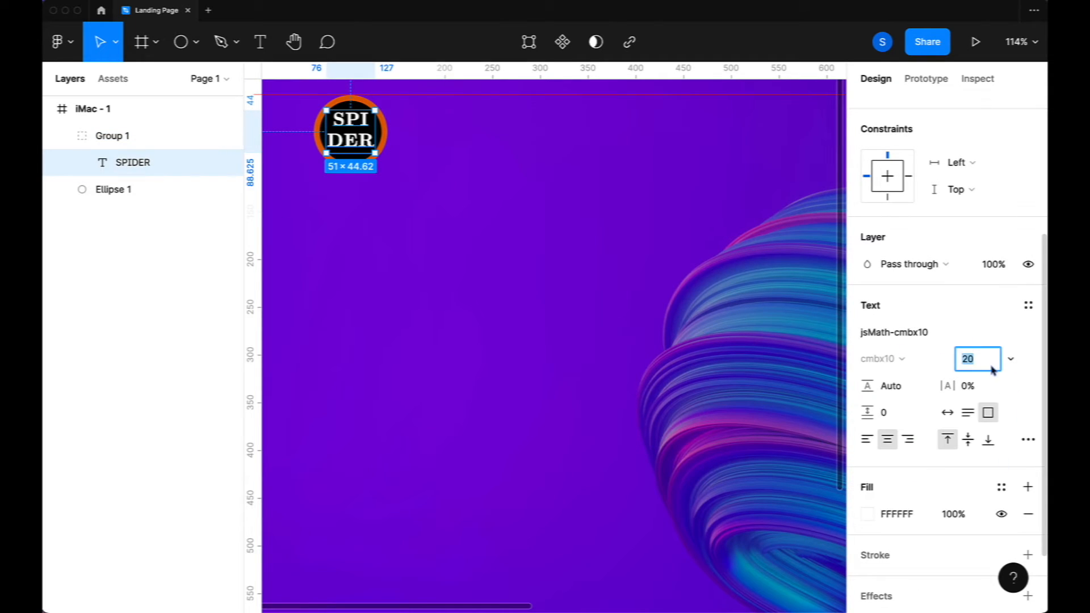
pyautogui.press('Down')
pyautogui.press('Down')
pyautogui.press('Down')
pyautogui.press('Down')
pyautogui.press('Down')
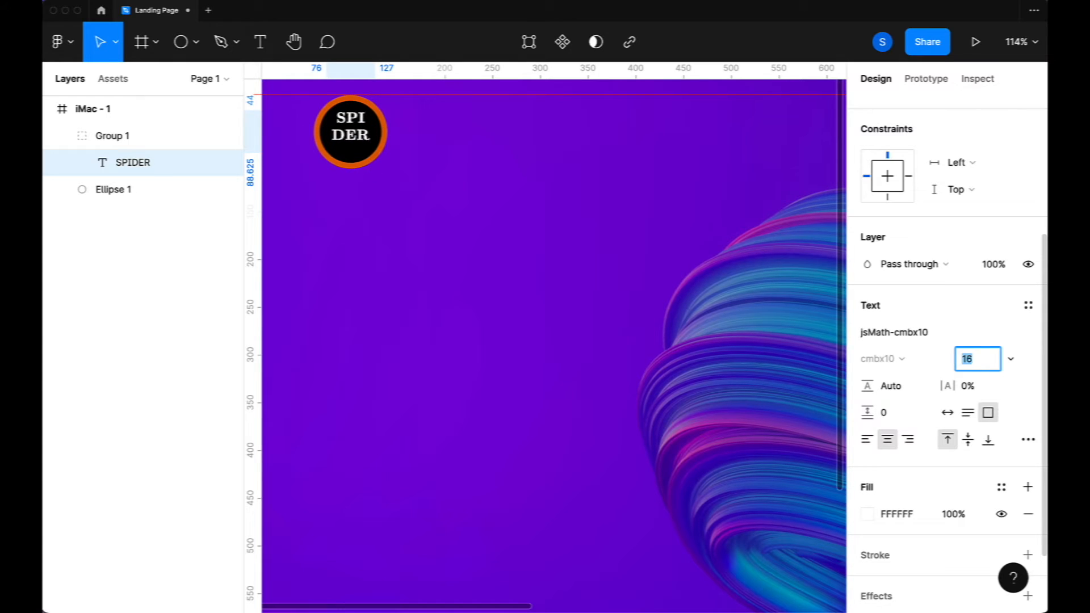
pyautogui.press('Up')
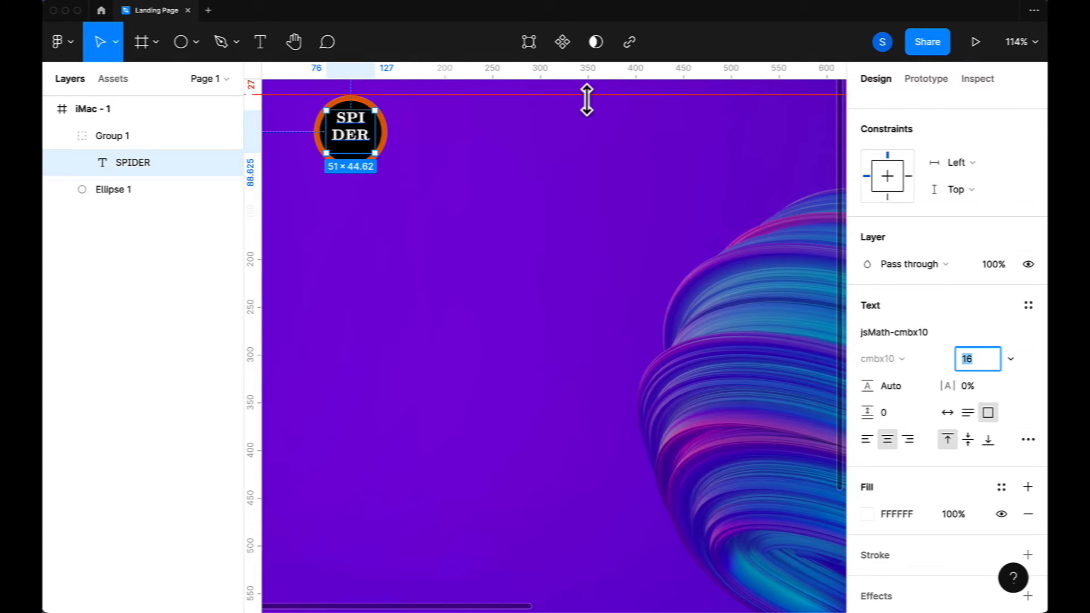
# Try to shift the SPIDER text layer down to center it inside the circle
pyautogui.click(358, 137)
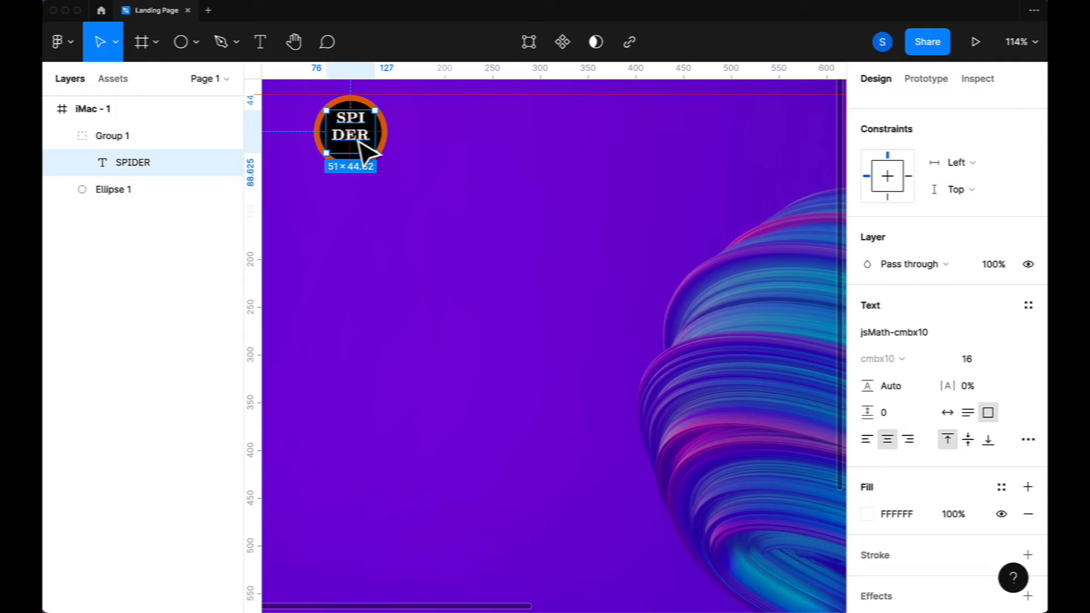
pyautogui.press('Down')
pyautogui.press('Down')
pyautogui.press('Down')
pyautogui.press('Down')
pyautogui.press('Down')
pyautogui.press('Down')
pyautogui.press('Down')
pyautogui.press('Down')
pyautogui.press('Down')
pyautogui.moveTo(354, 140); pyautogui.dragTo(354, 135)
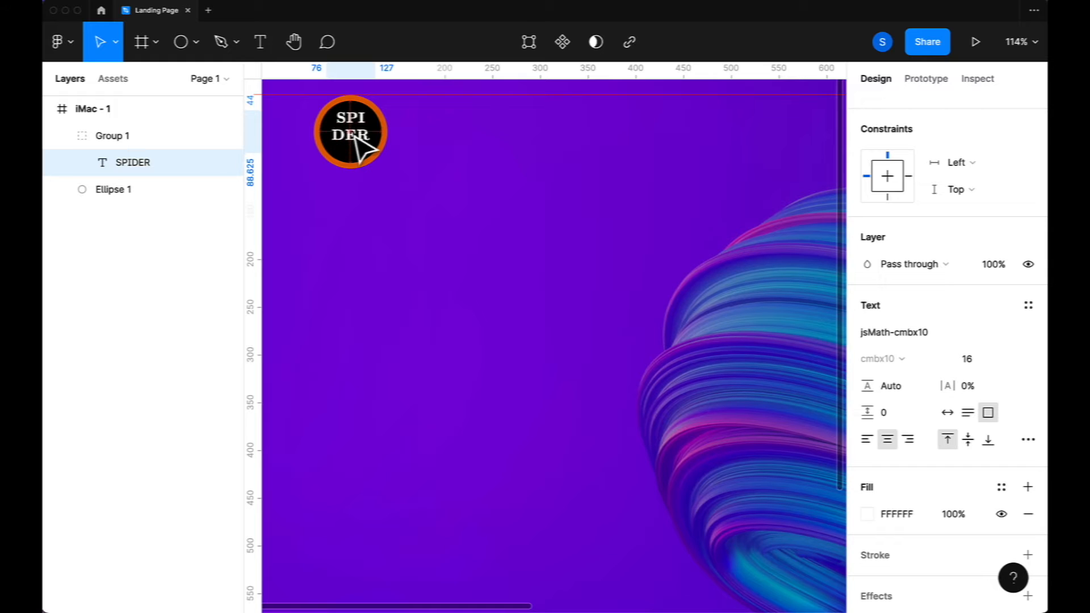
# Nudge the whole SPIDER group down to Y 47 inside the circle and deselect it
pyautogui.click(479, 257)
pyautogui.click(357, 145)
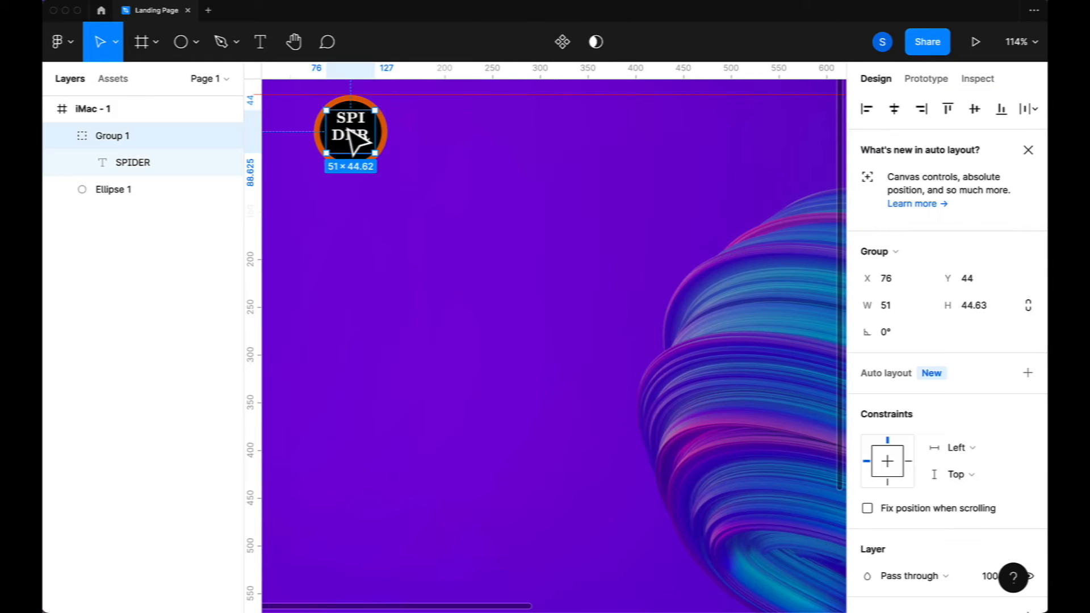
pyautogui.press('Down')
pyautogui.press('Down')
pyautogui.press('Down')
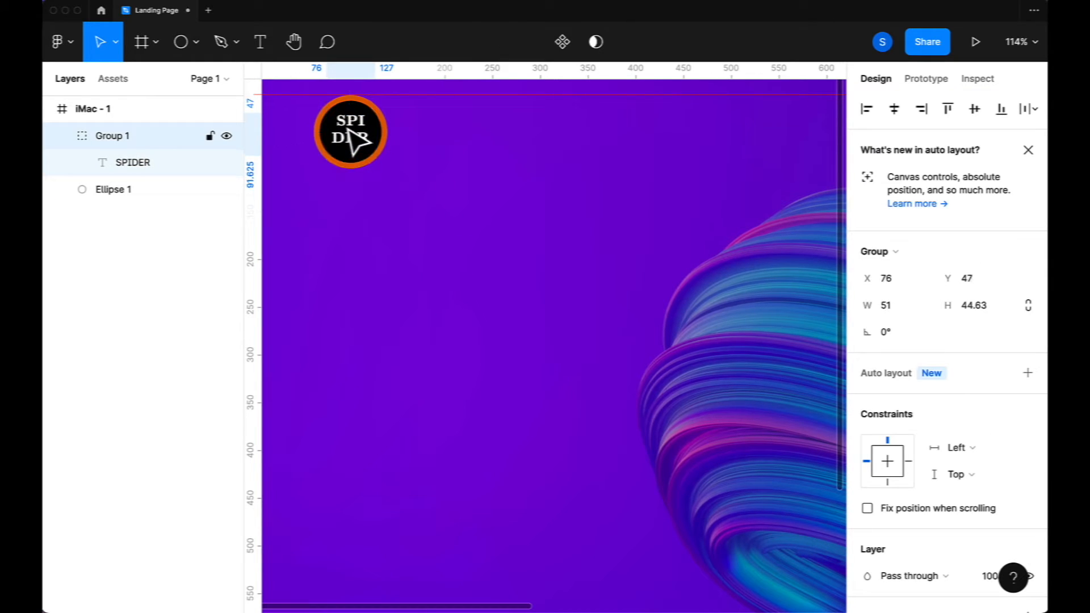
pyautogui.click(497, 249)
# Add a "Home" text label above the sphere, at about X 652, Y 74 in the iMac frame
pyautogui.scroll(-6, 498, 256)
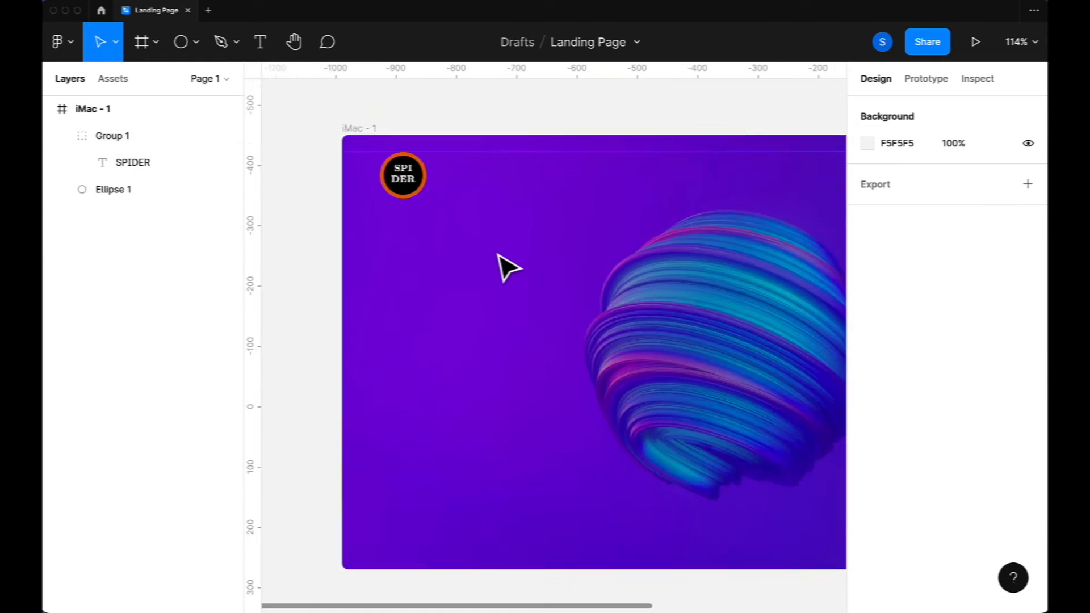
pyautogui.hscroll(3, 507, 266)
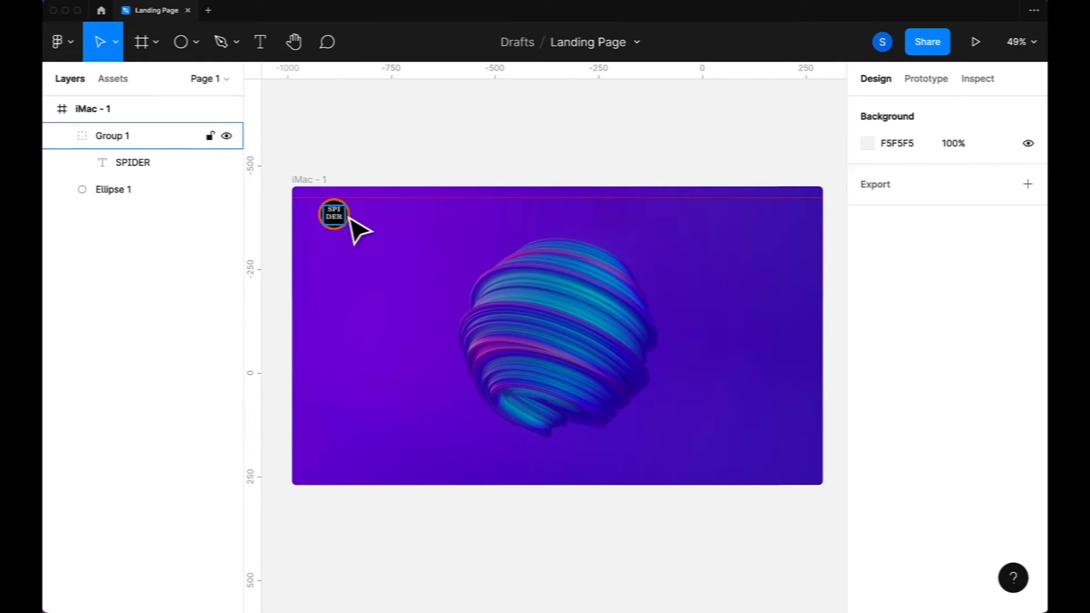
pyautogui.click(261, 55)
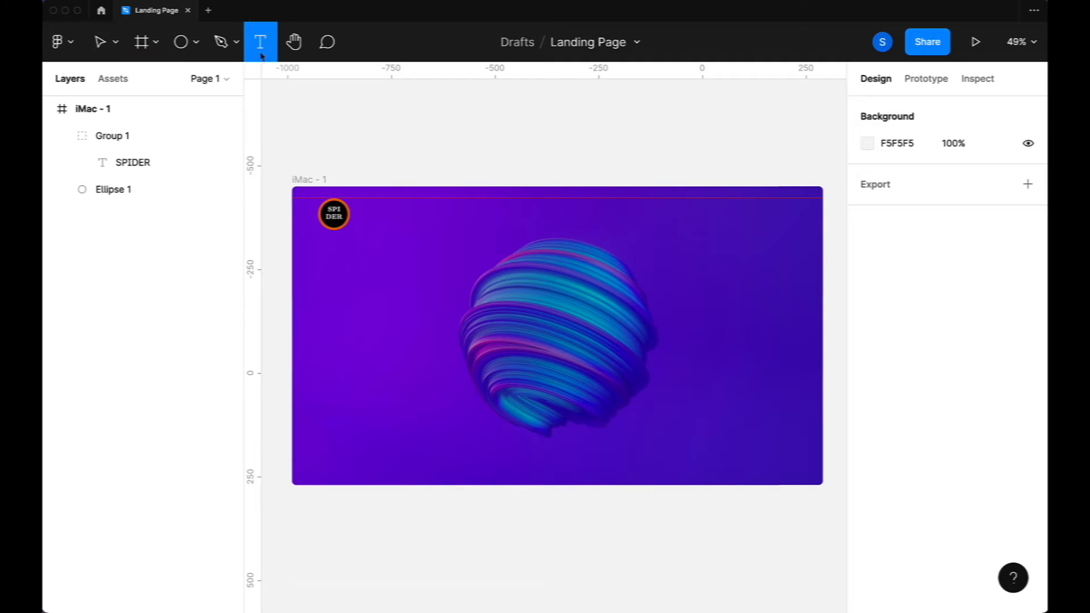
pyautogui.click(573, 217)
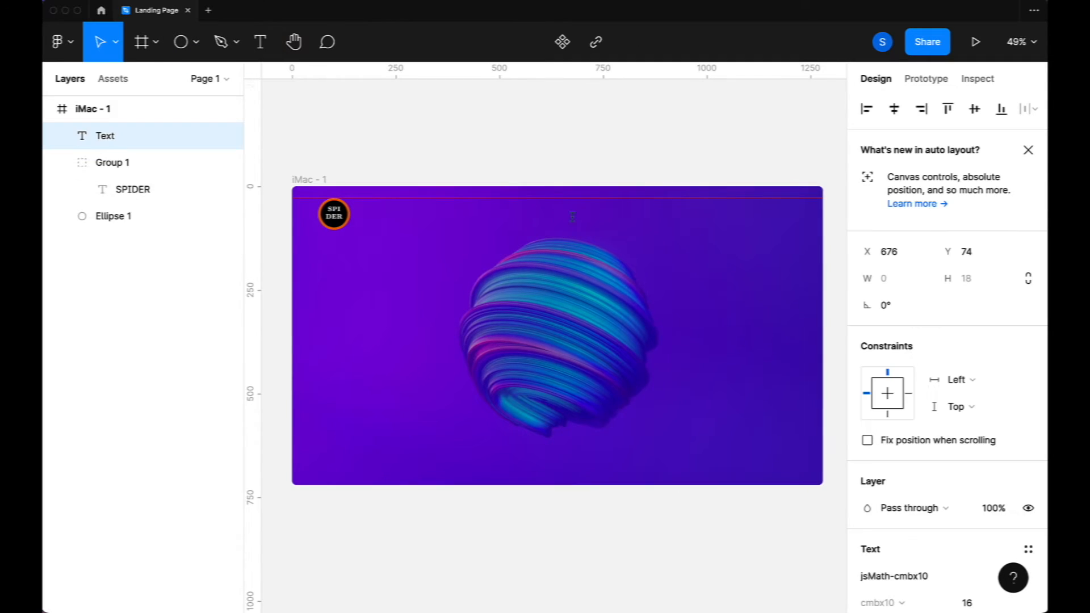
pyautogui.write('HO')
pyautogui.press('Escape')
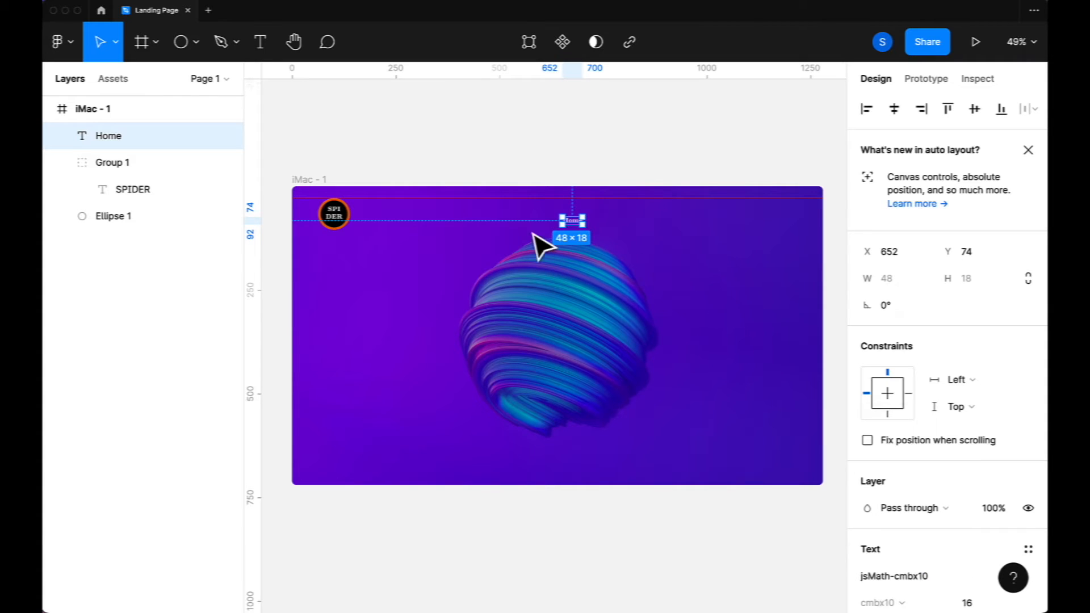
# Add a "Services" text label to the right of Home, at about X 801, Y 84
pyautogui.press('t')
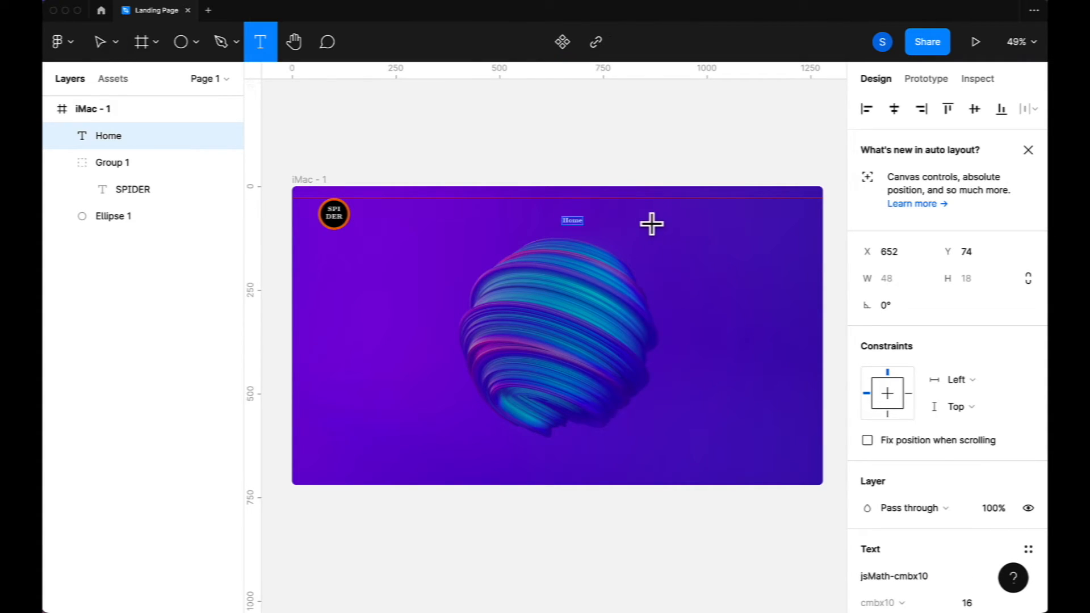
pyautogui.click(639, 222)
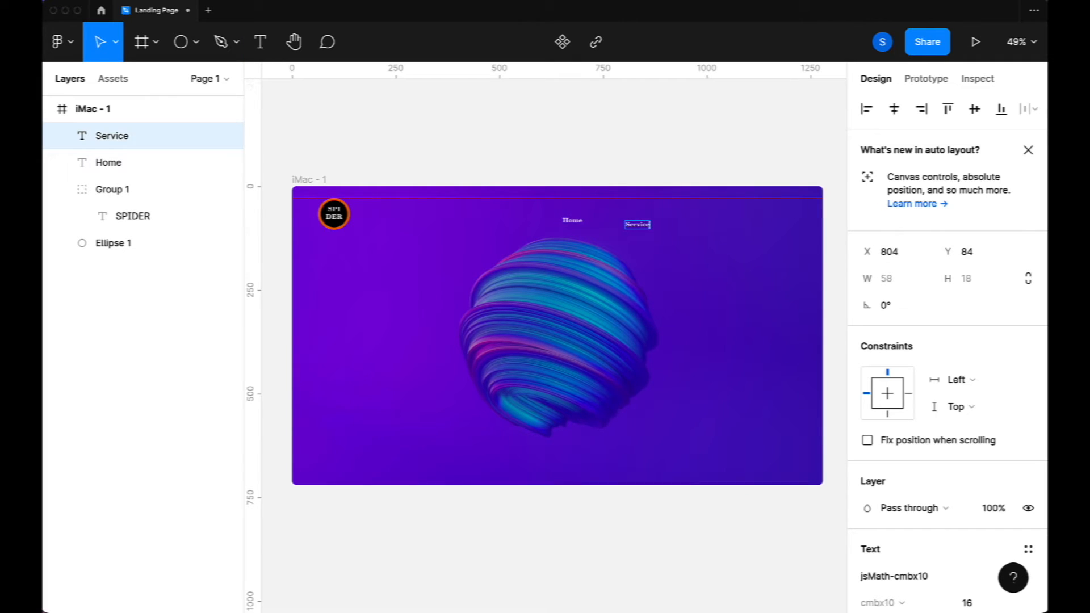
# Add an "About" text label to the right of Services, at about X 942, Y 116
pyautogui.press('t')
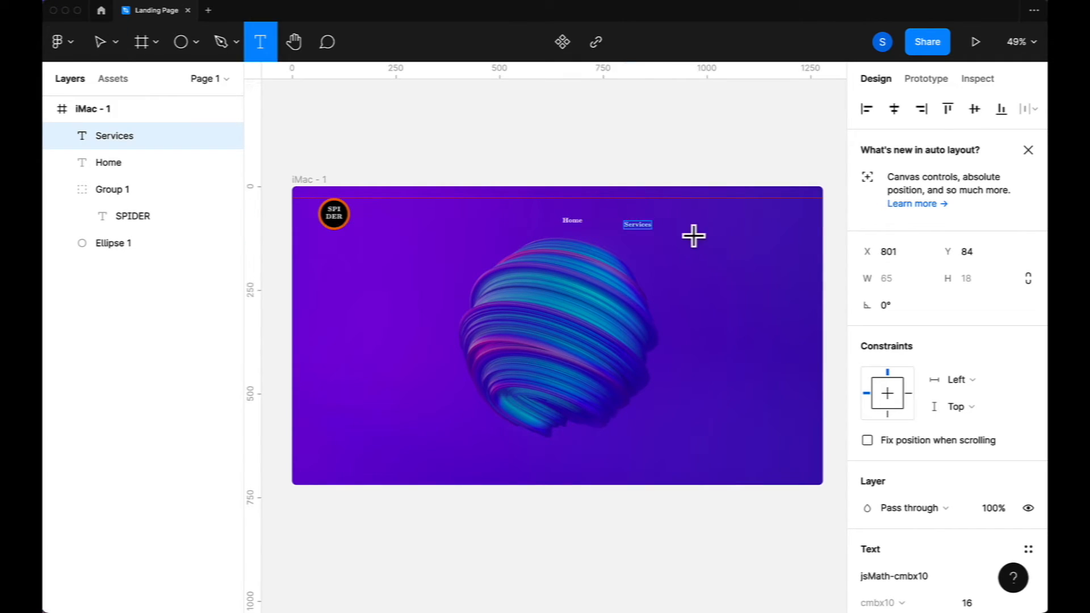
pyautogui.click(693, 235)
pyautogui.write('About')
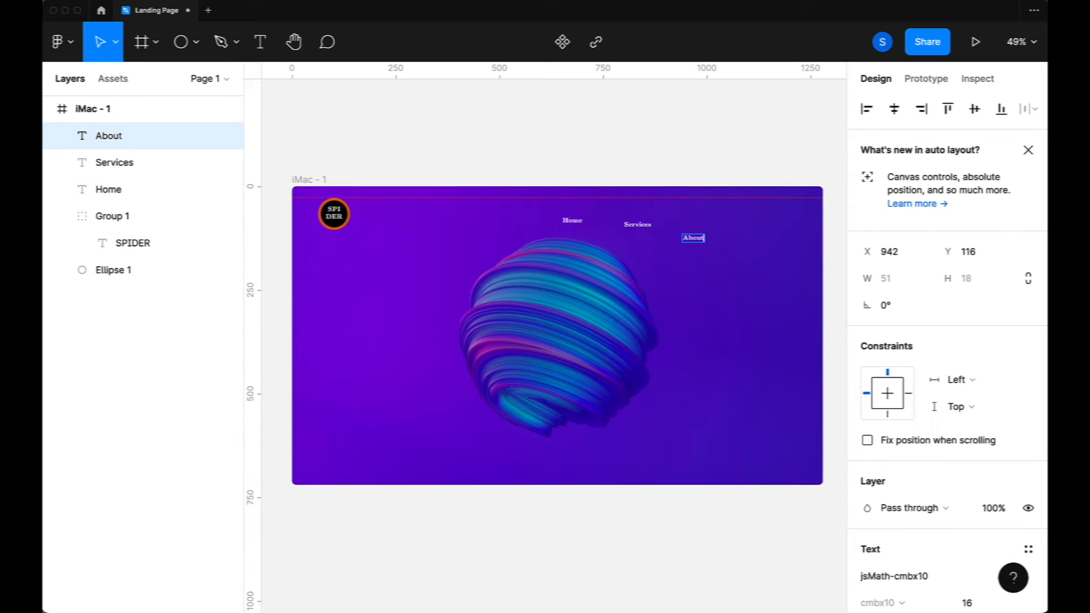
pyautogui.press('Escape')
# Add a "Contact" text label below About, at about X 949, Y 219
pyautogui.press('t')
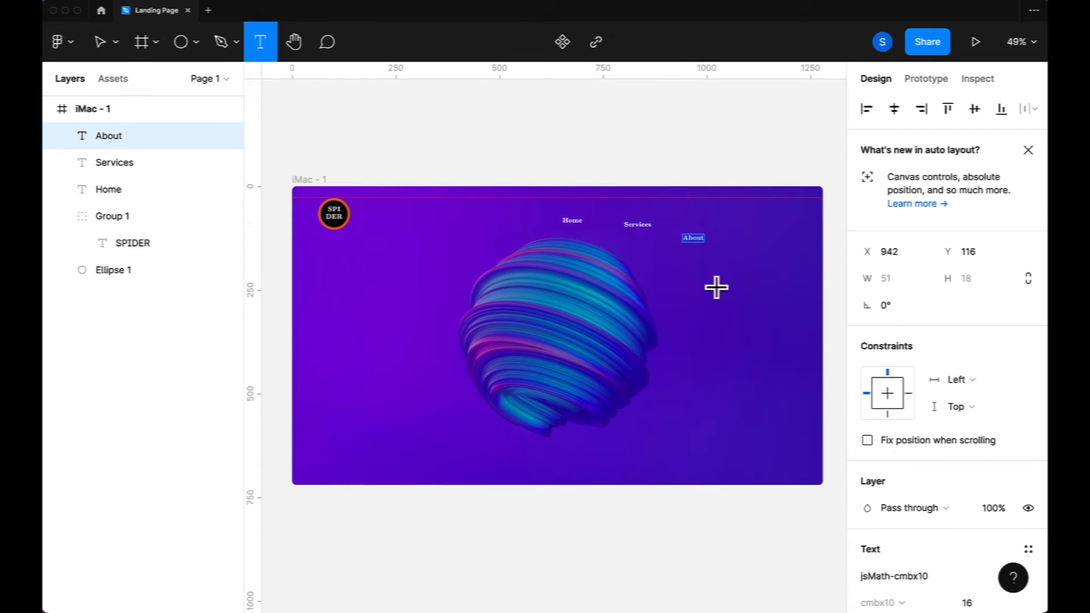
pyautogui.click(698, 278)
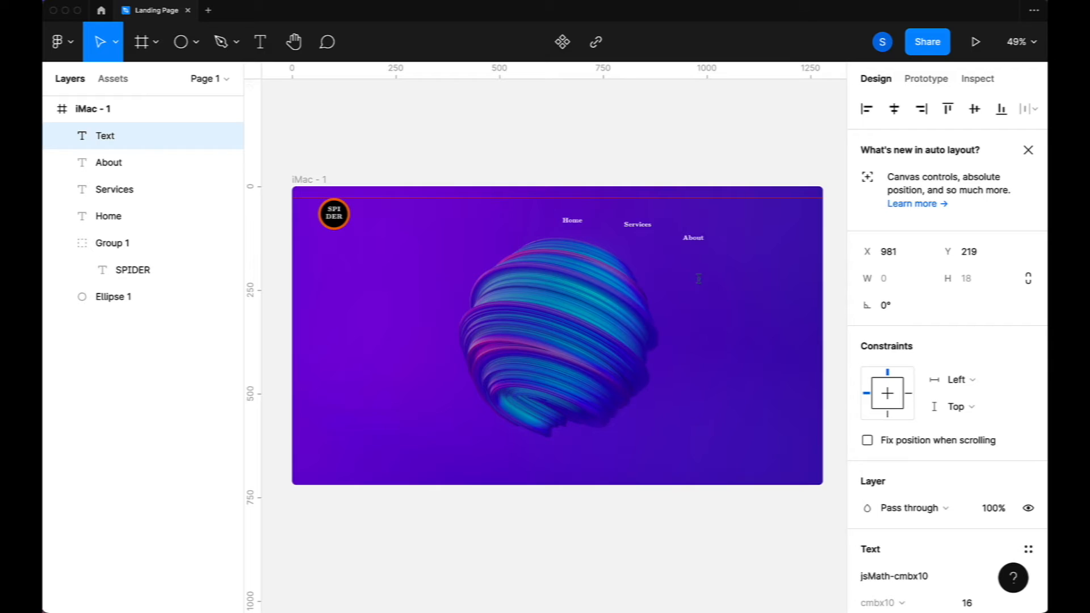
pyautogui.press('BackSpace')
pyautogui.press('Escape')
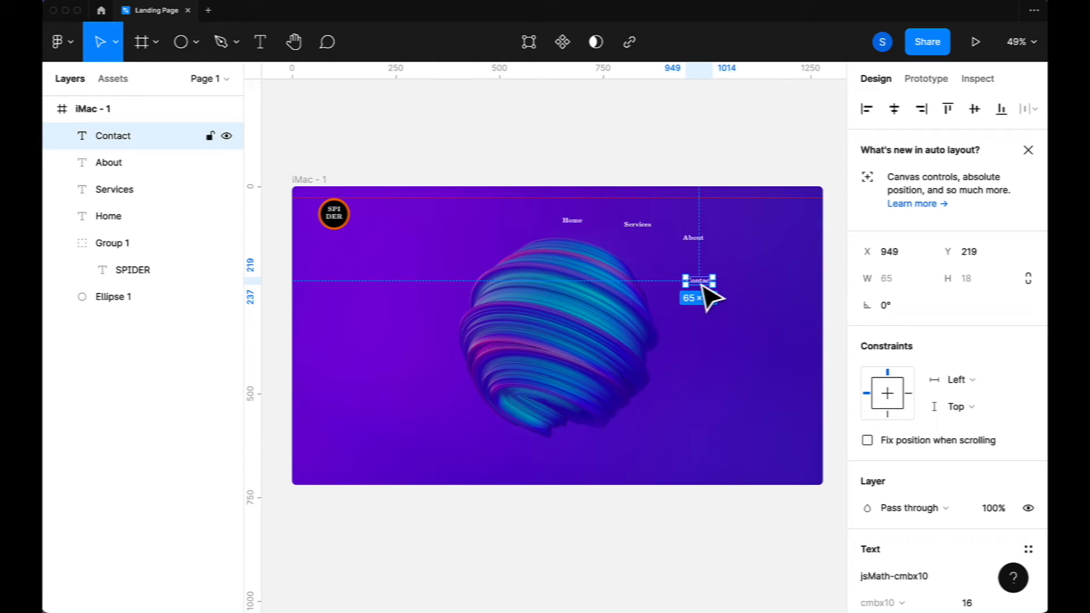
# Set the font size of the Home, Services, About and Contact labels to 27
pyautogui.click(569, 220)
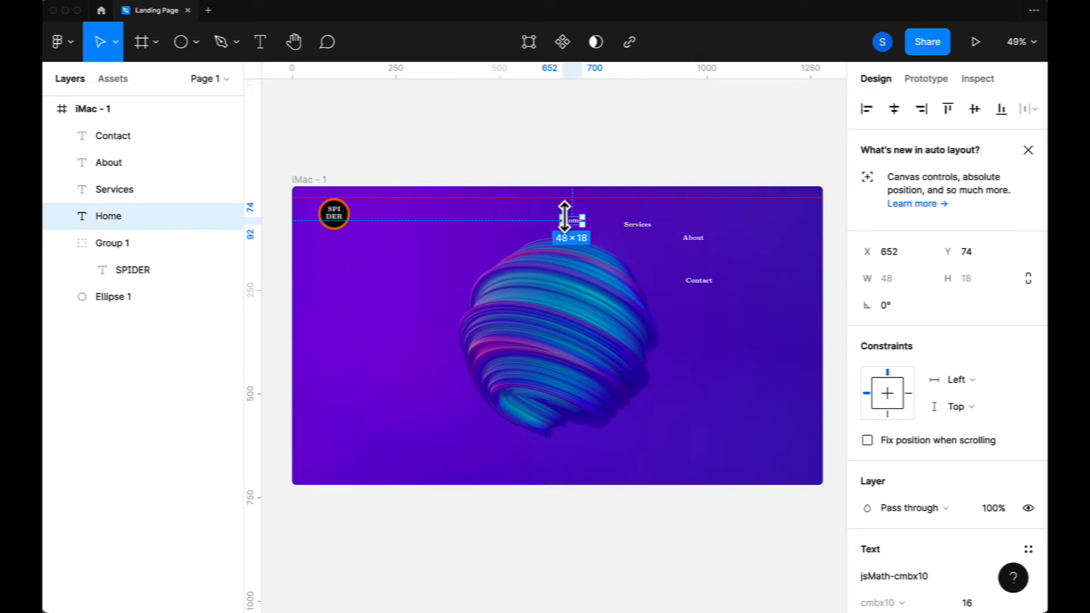
pyautogui.keyDown('shift'); pyautogui.click(638, 225); pyautogui.keyUp('shift')
pyautogui.keyDown('shift'); pyautogui.click(692, 238); pyautogui.keyUp('shift')
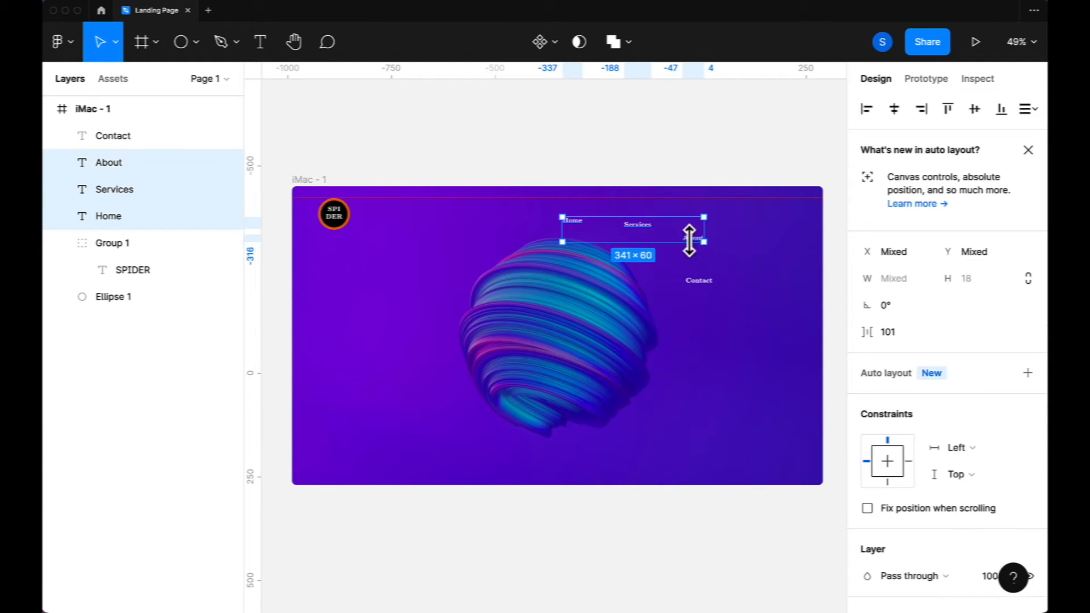
pyautogui.keyDown('shift'); pyautogui.click(699, 281); pyautogui.keyUp('shift')
pyautogui.scroll(-3, 972, 518)
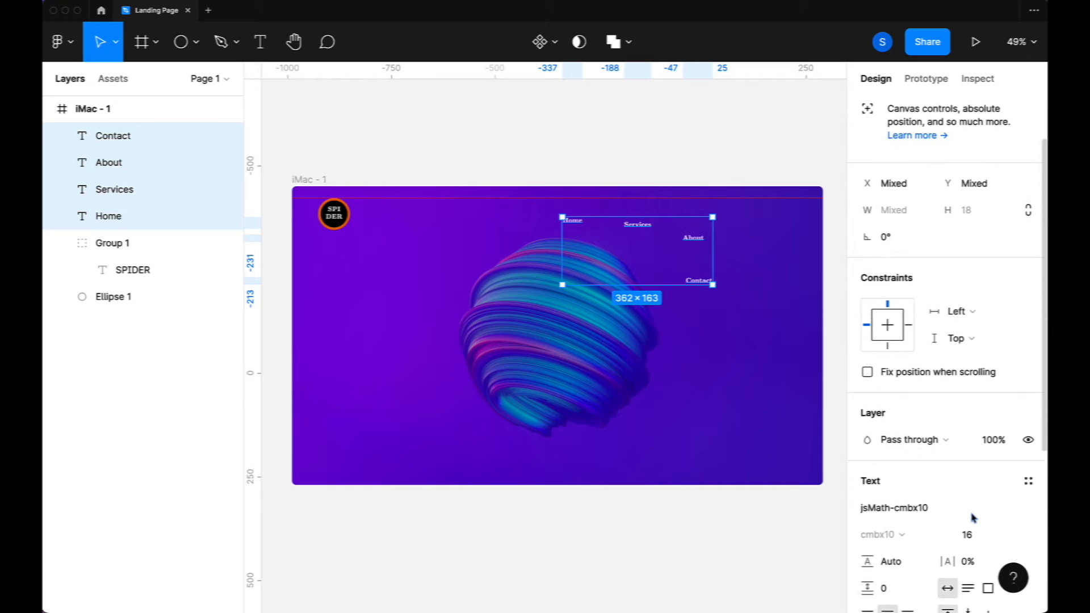
pyautogui.click(985, 496)
pyautogui.press('Up')
pyautogui.press('Up')
pyautogui.press('Up')
pyautogui.press('Up')
pyautogui.press('Up')
pyautogui.press('Up')
pyautogui.press('Up')
pyautogui.press('Up')
pyautogui.press('Up')
pyautogui.press('Up')
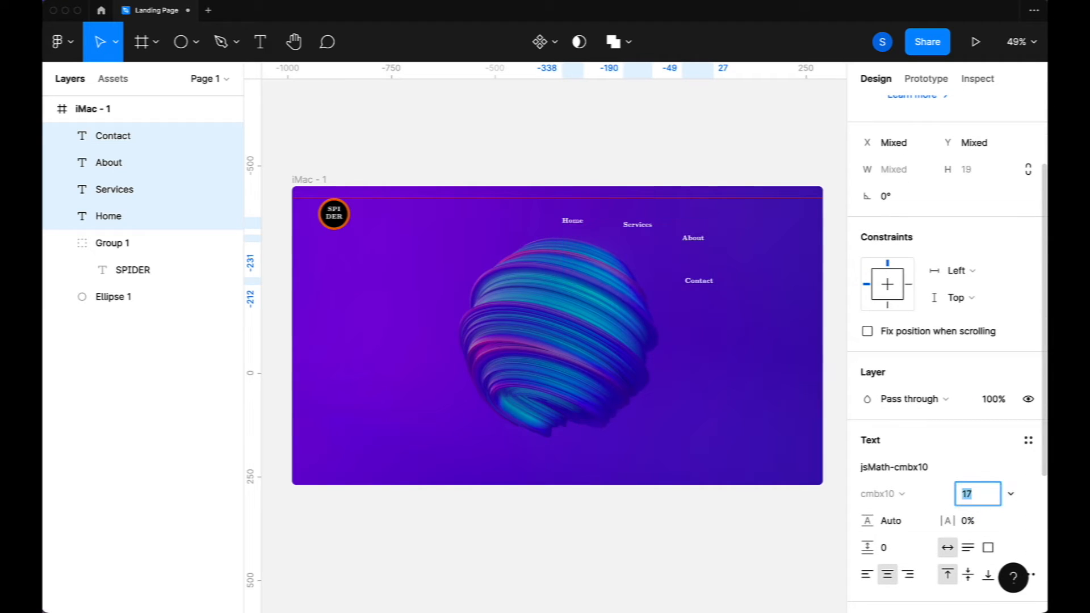
pyautogui.press('Up')
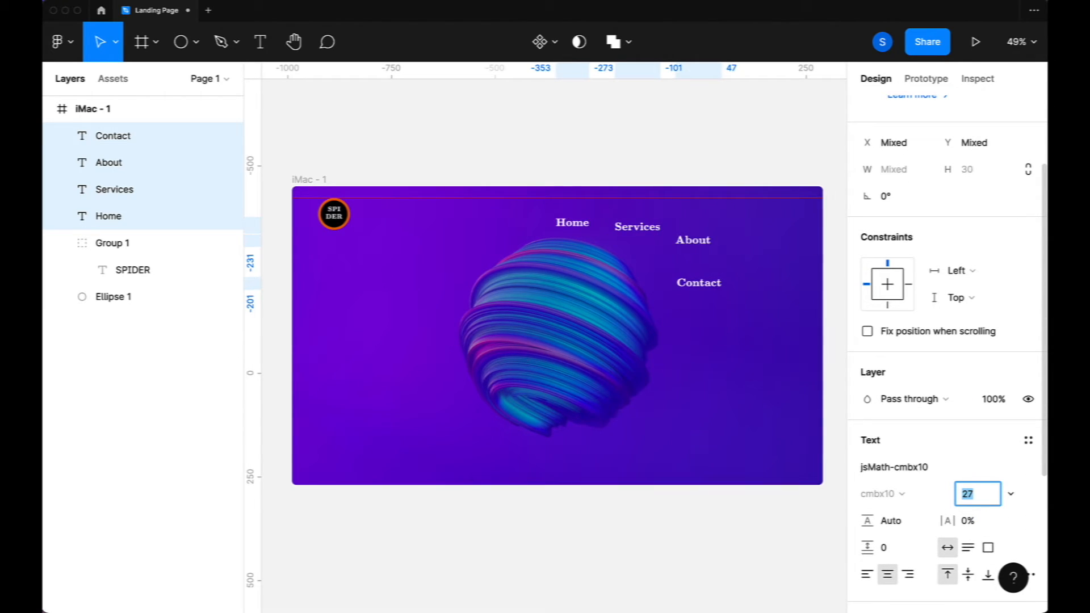
# Change the font of the four navigation labels to Roboto and deselect them
pyautogui.click(952, 468)
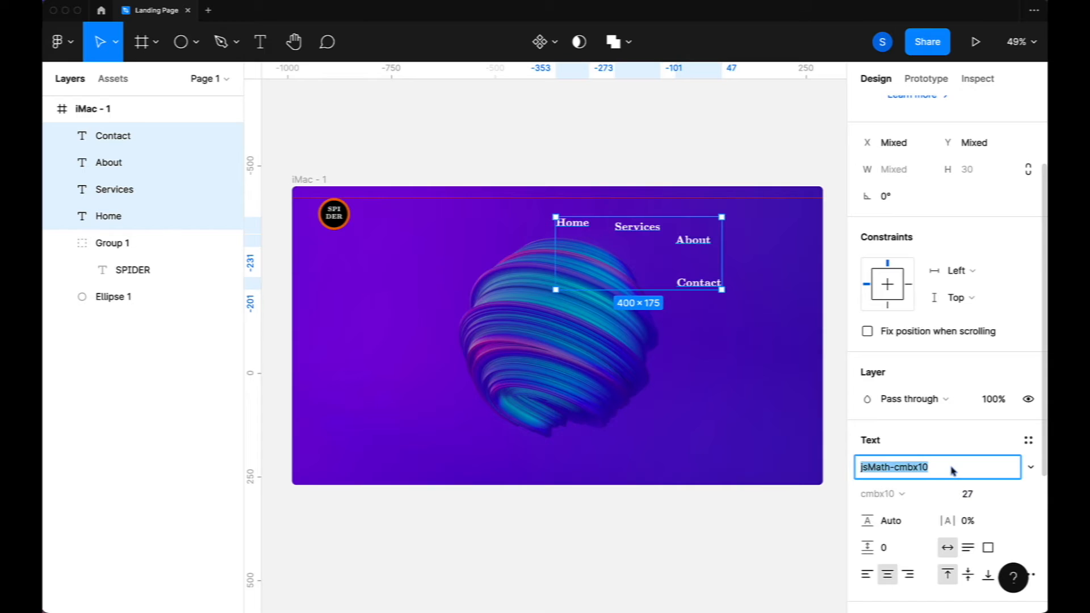
pyautogui.write('Po')
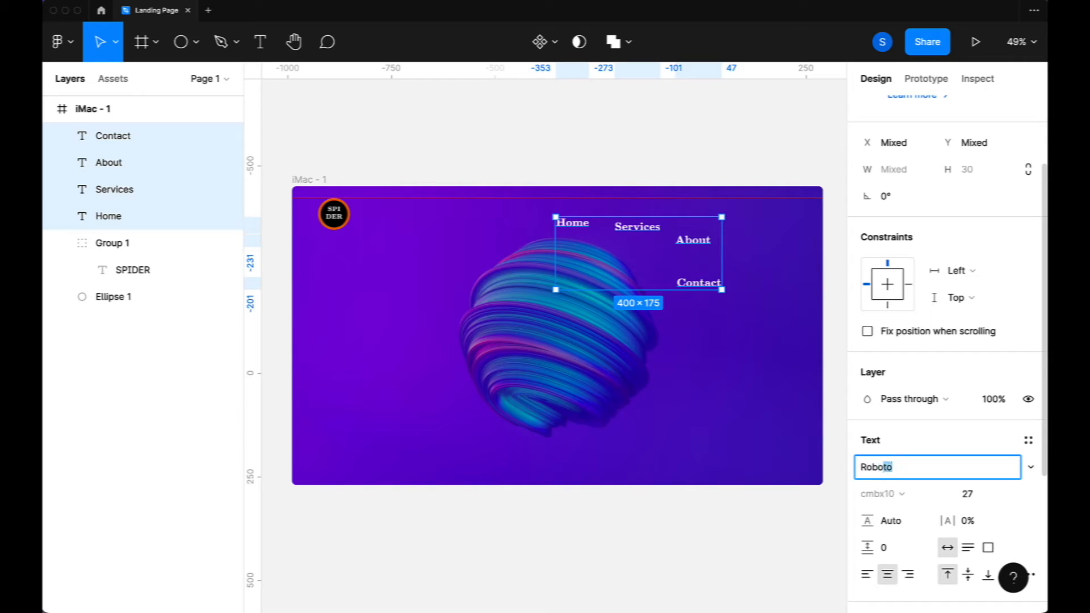
pyautogui.press('Return')
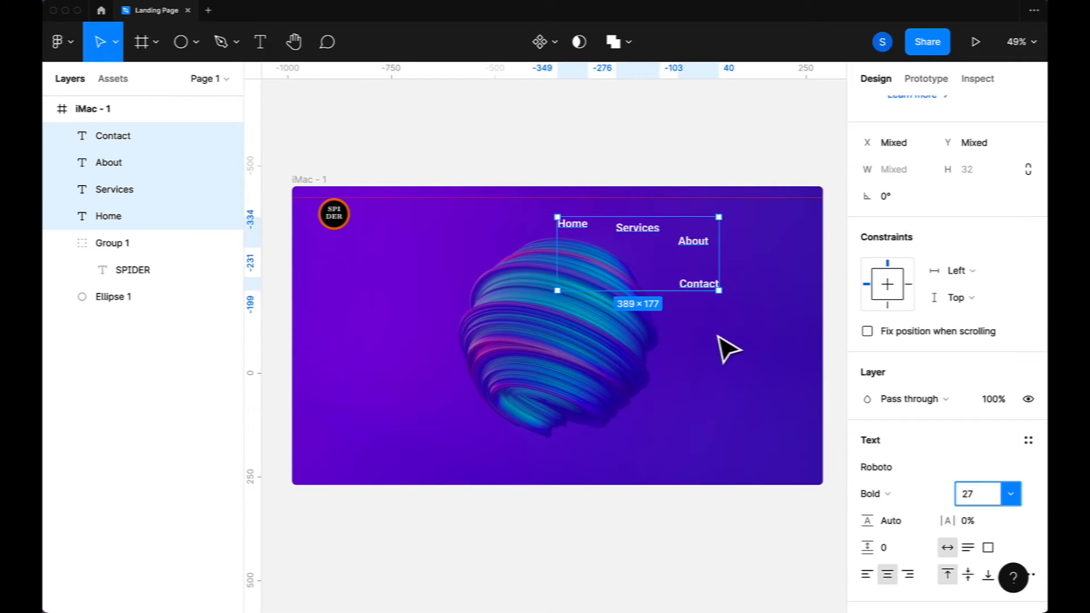
pyautogui.click(710, 329)
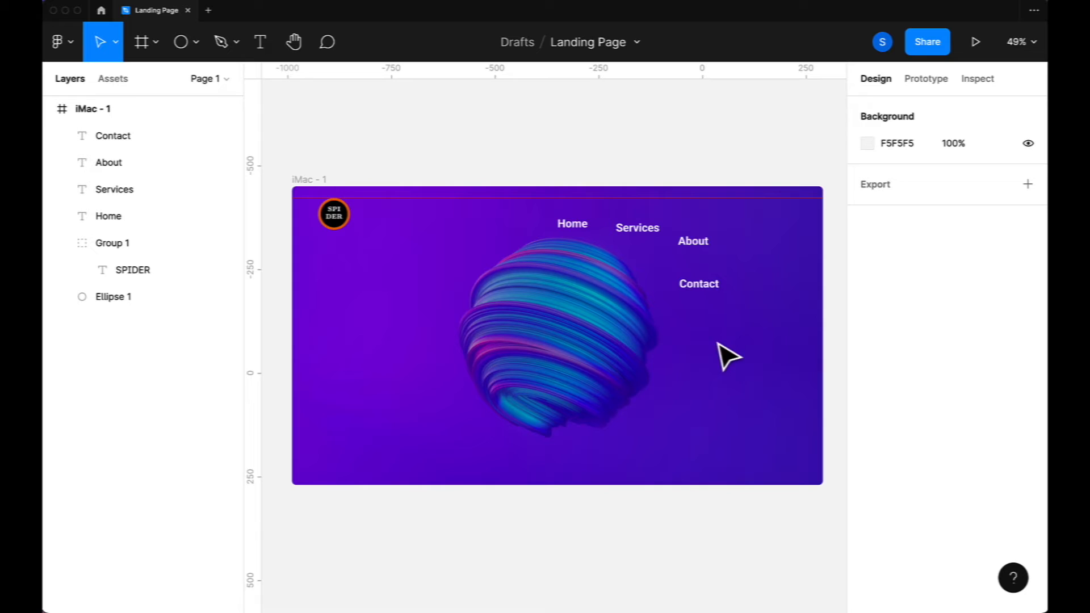
# Move the Contact label to about X 1132, Y 59 and the Home label to about X 640, Y 59
pyautogui.click(710, 289)
pyautogui.moveTo(713, 289); pyautogui.dragTo(795, 220)
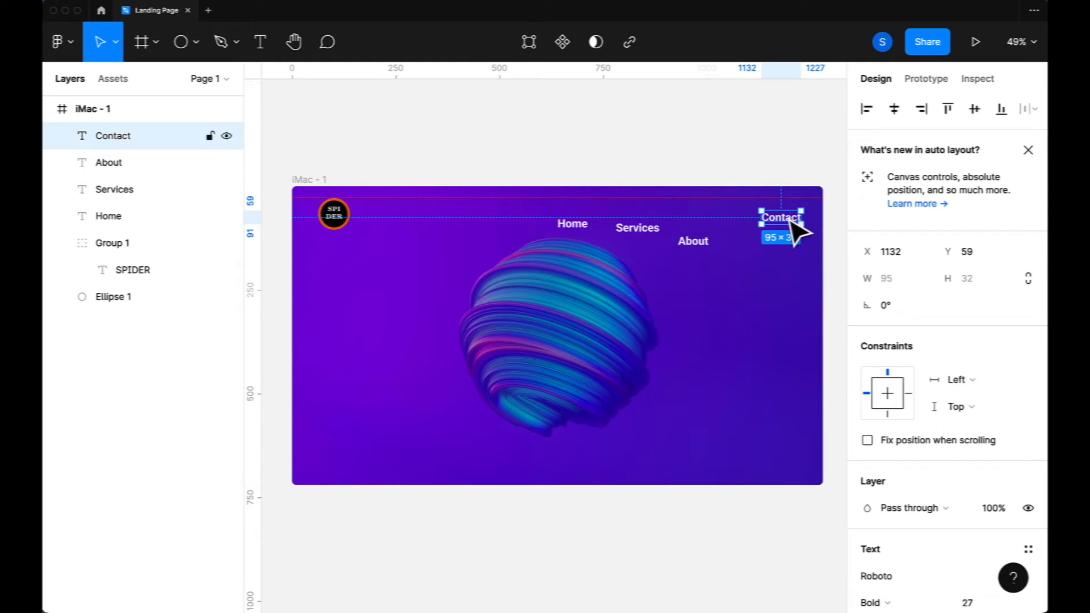
pyautogui.moveTo(584, 235); pyautogui.dragTo(576, 223)
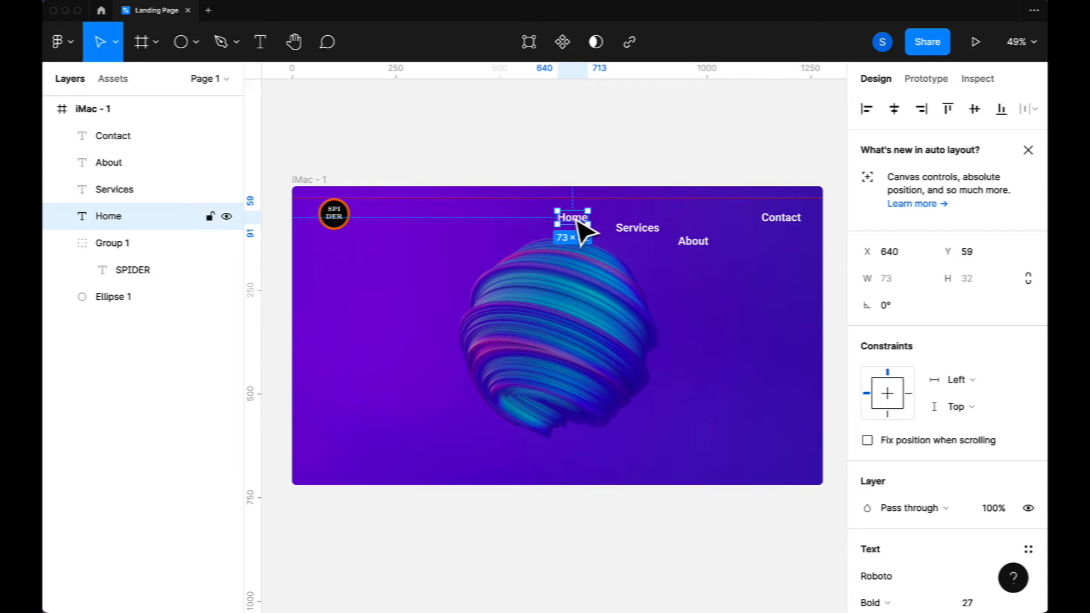
pyautogui.click(693, 301)
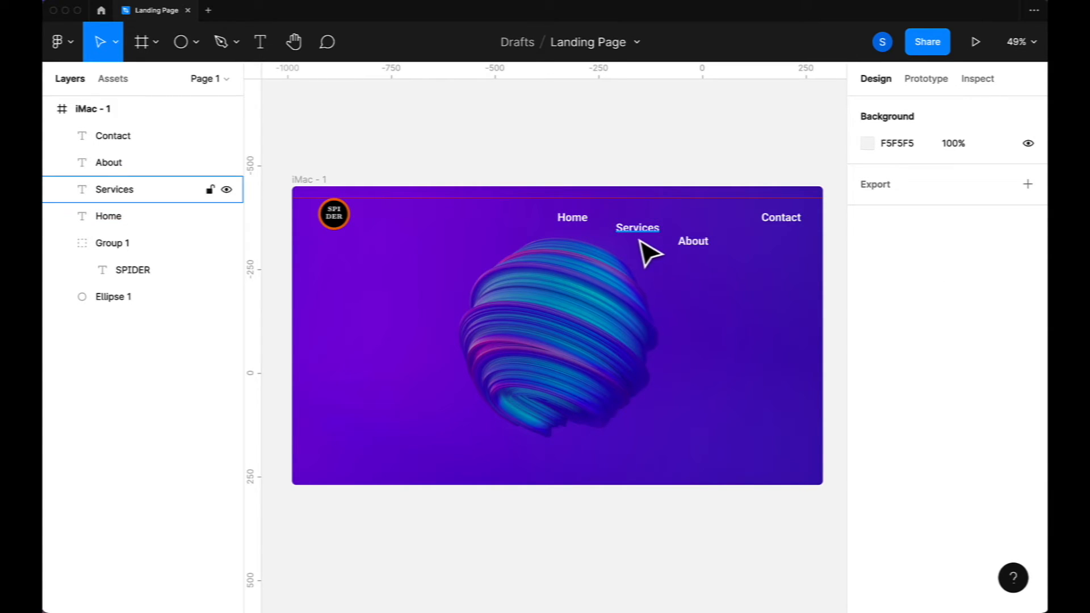
# Align the Home, Services, About and Contact labels on their vertical centers
pyautogui.click(587, 223)
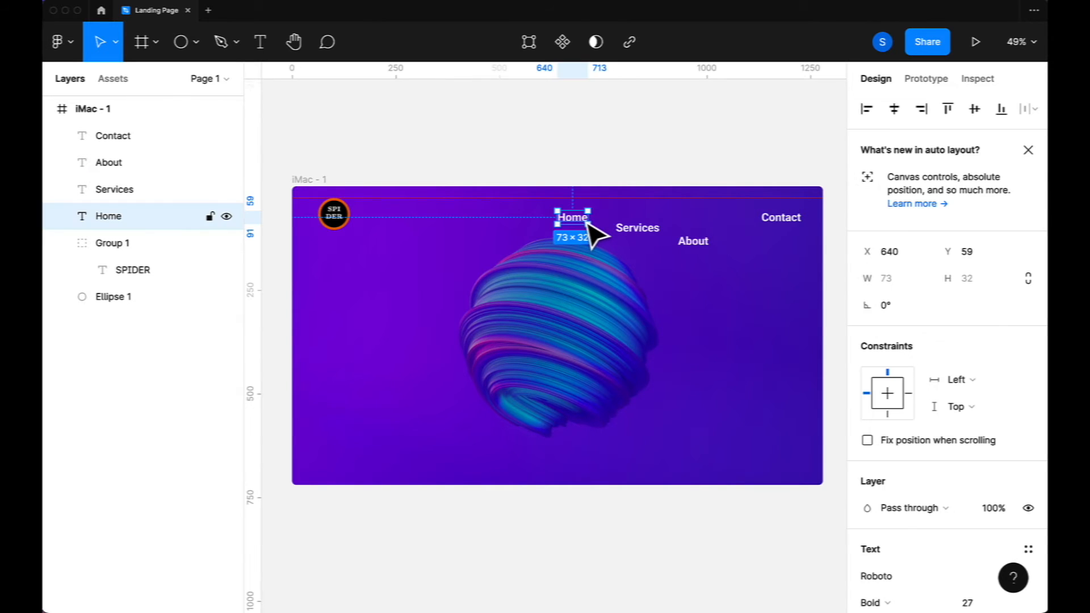
pyautogui.keyDown('shift'); pyautogui.click(630, 230); pyautogui.keyUp('shift')
pyautogui.keyDown('shift'); pyautogui.click(692, 242); pyautogui.keyUp('shift')
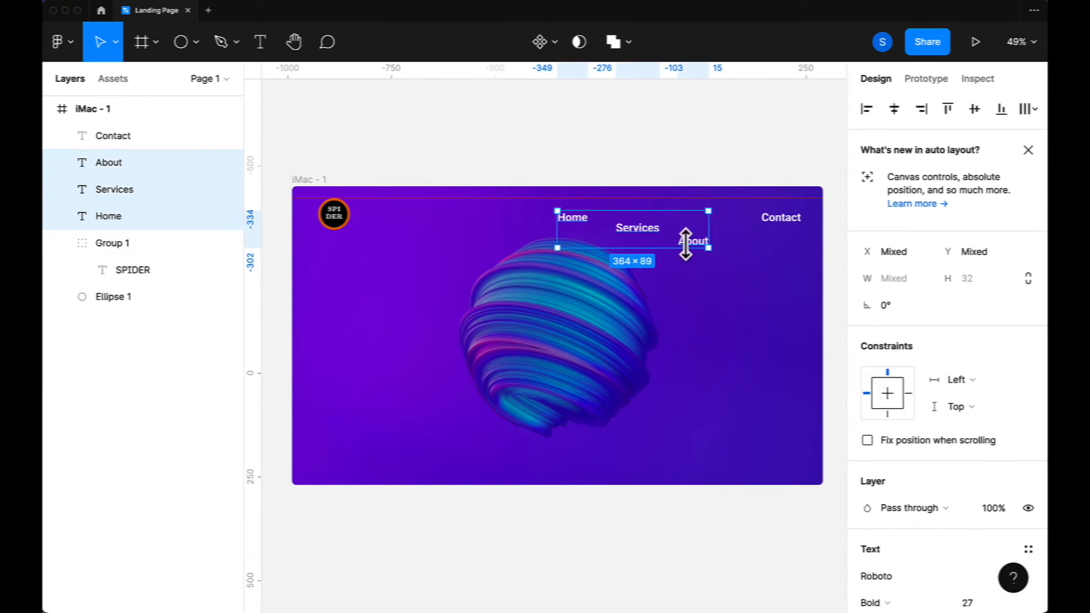
pyautogui.keyDown('shift'); pyautogui.click(782, 219); pyautogui.keyUp('shift')
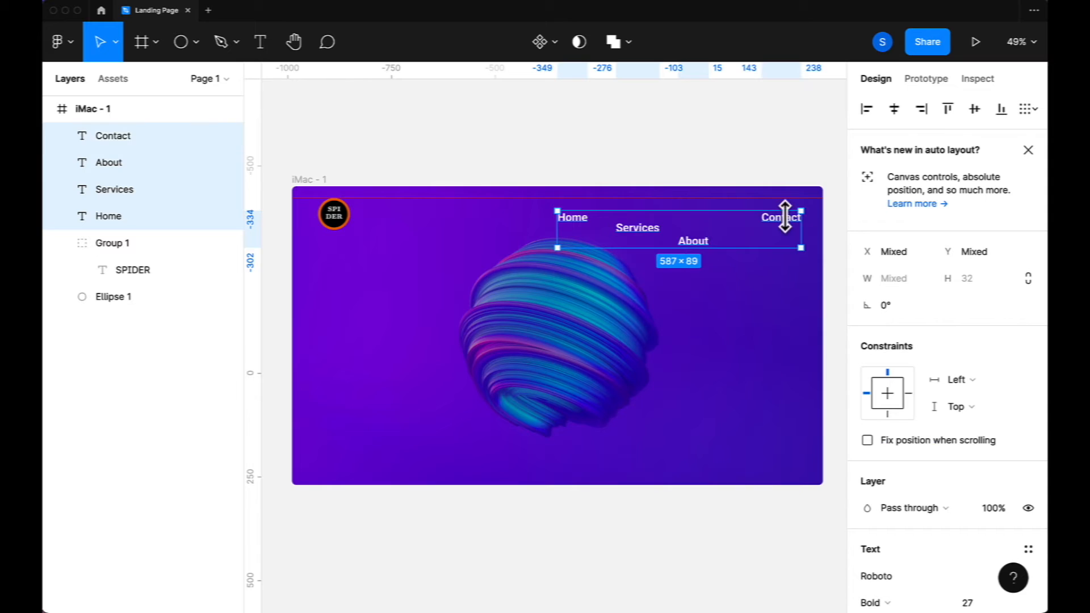
pyautogui.click(976, 111)
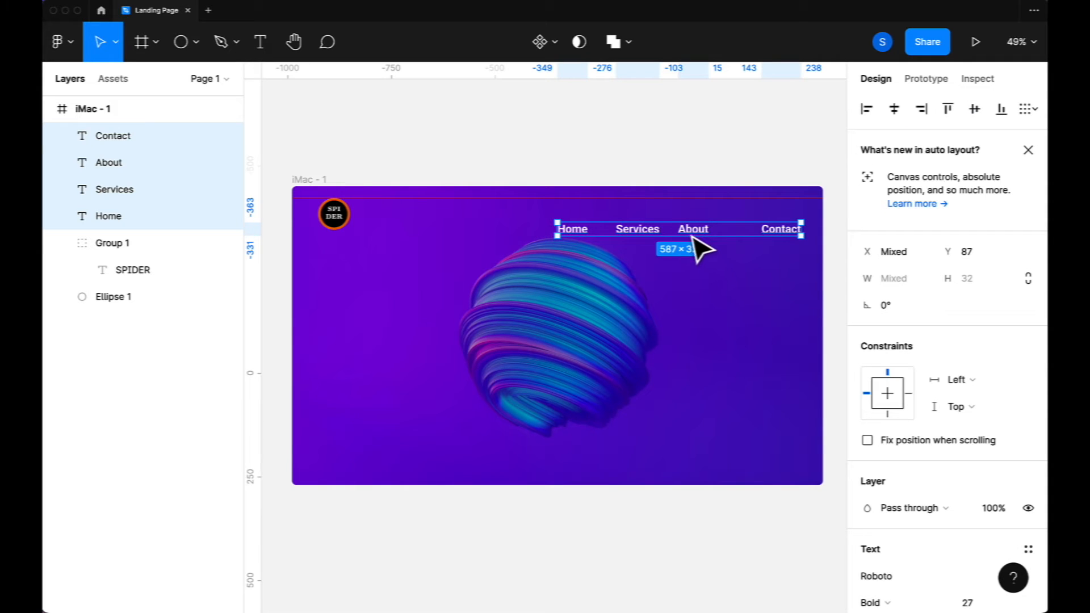
# Move the aligned row of navigation labels up to Y 56, level with the SPIDER badge, and deselect it
pyautogui.moveTo(694, 238); pyautogui.dragTo(696, 225)
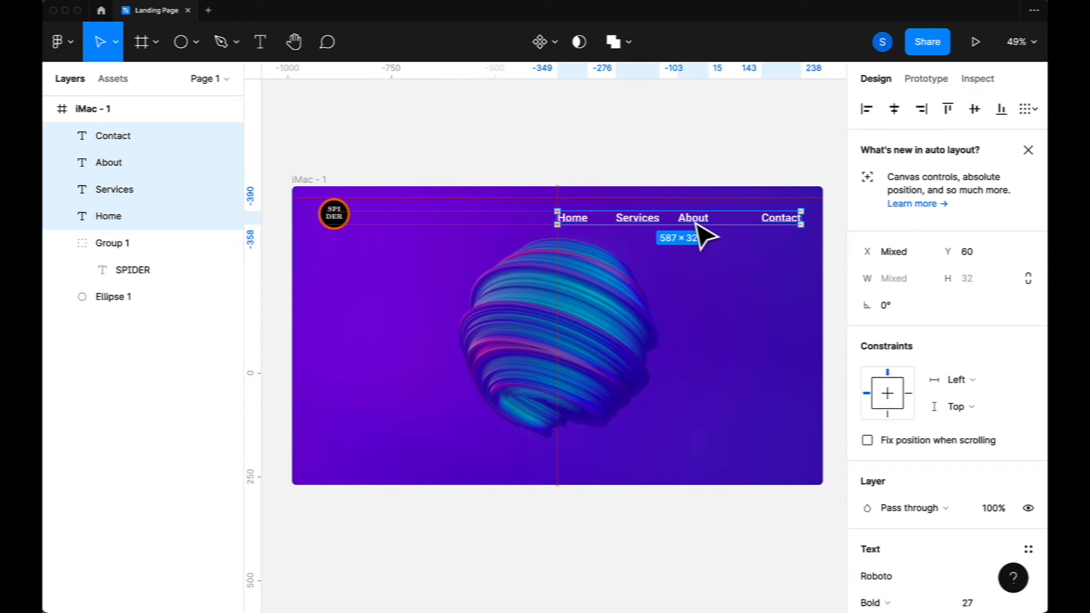
pyautogui.press('Up')
pyautogui.press('Up')
pyautogui.press('Up')
pyautogui.press('Up')
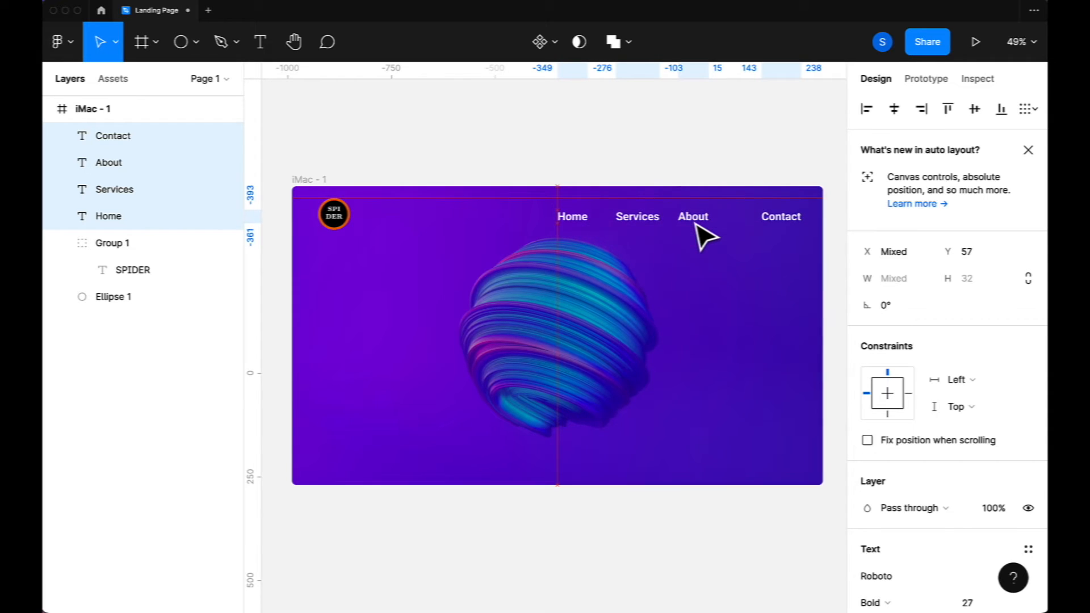
pyautogui.click(729, 291)
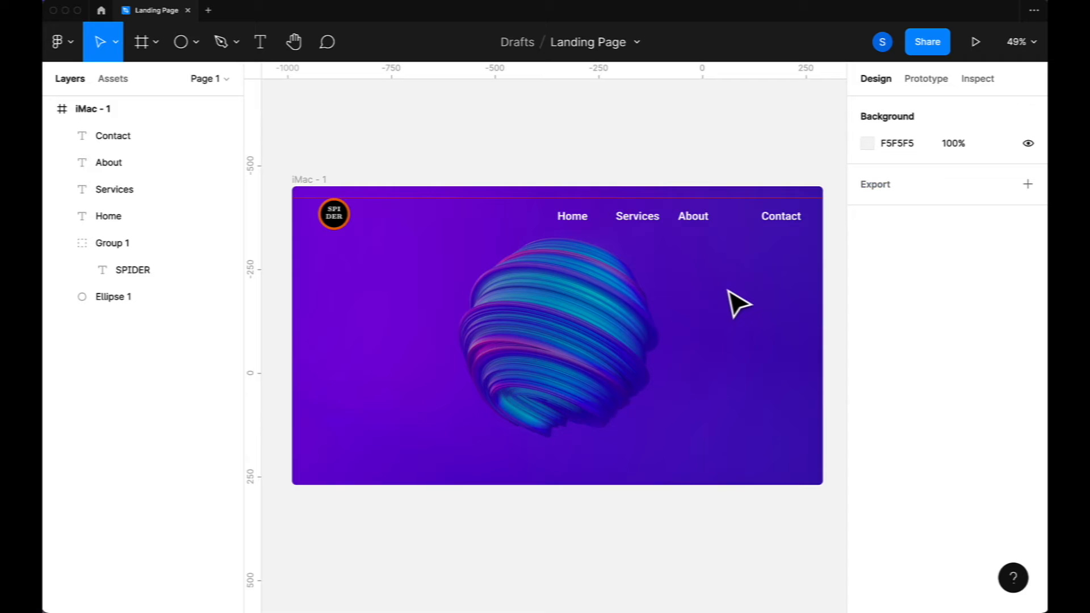
# Distribute the horizontal spacing evenly between the Home, Services, About and Contact labels and deselect them
pyautogui.click(584, 224)
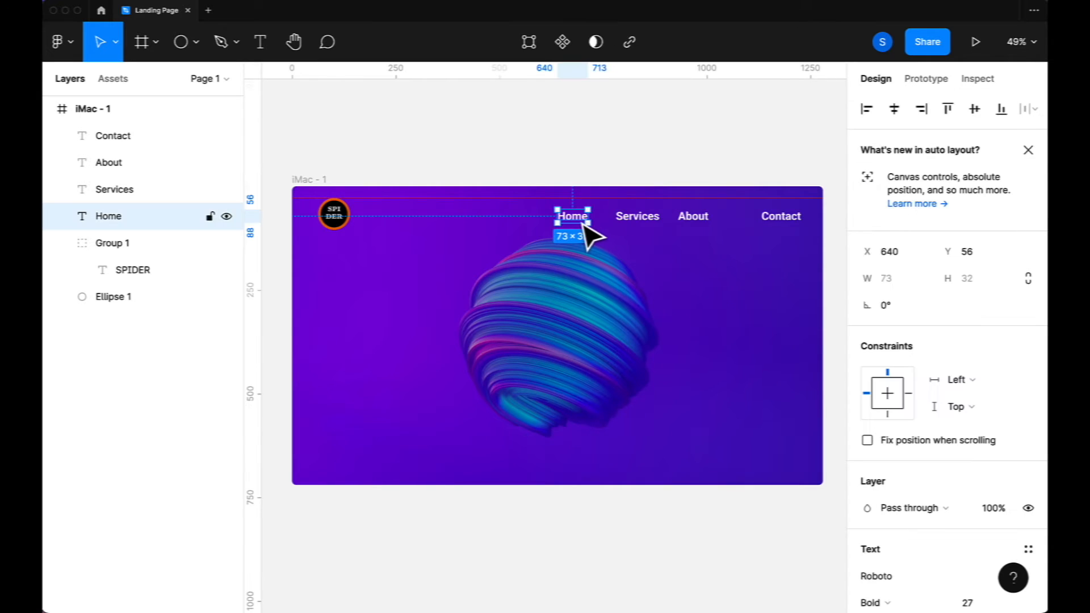
pyautogui.keyDown('shift'); pyautogui.click(647, 222); pyautogui.keyUp('shift')
pyautogui.keyDown('shift'); pyautogui.click(696, 224); pyautogui.keyUp('shift')
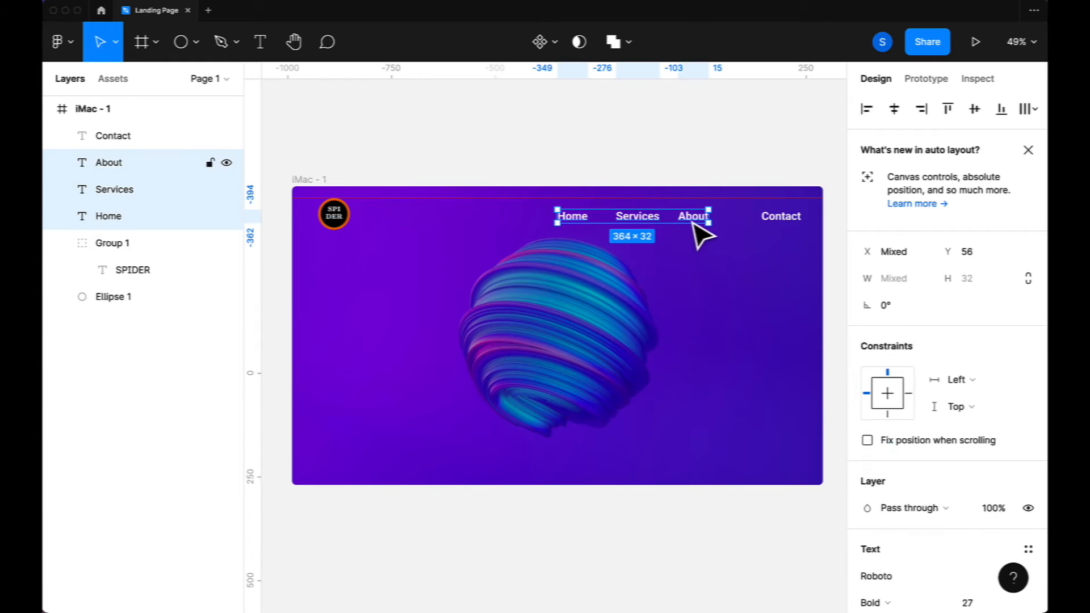
pyautogui.keyDown('shift'); pyautogui.click(779, 223); pyautogui.keyUp('shift')
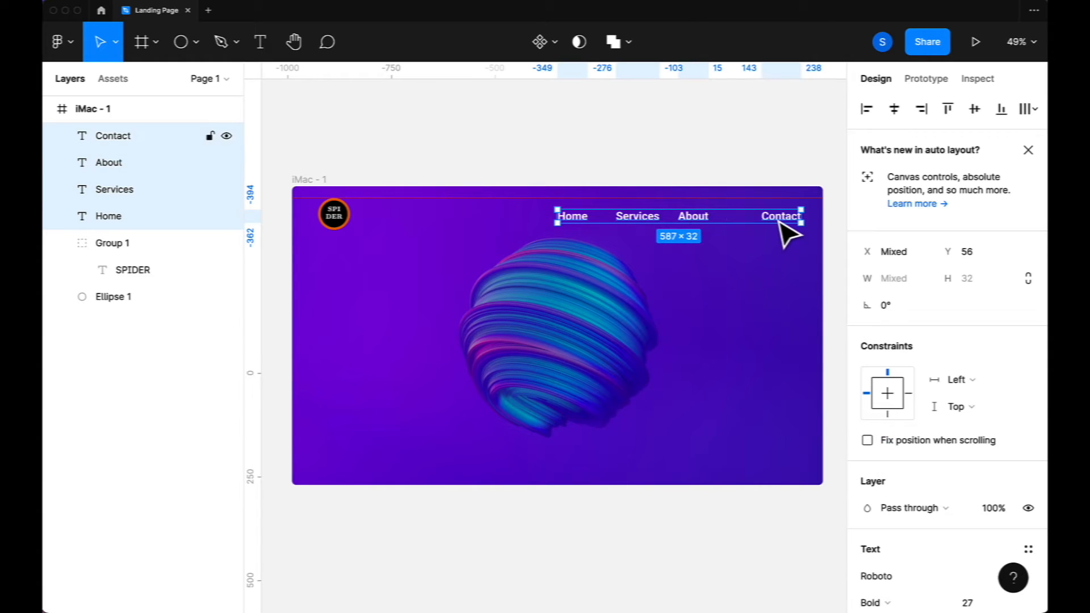
pyautogui.click(1035, 111)
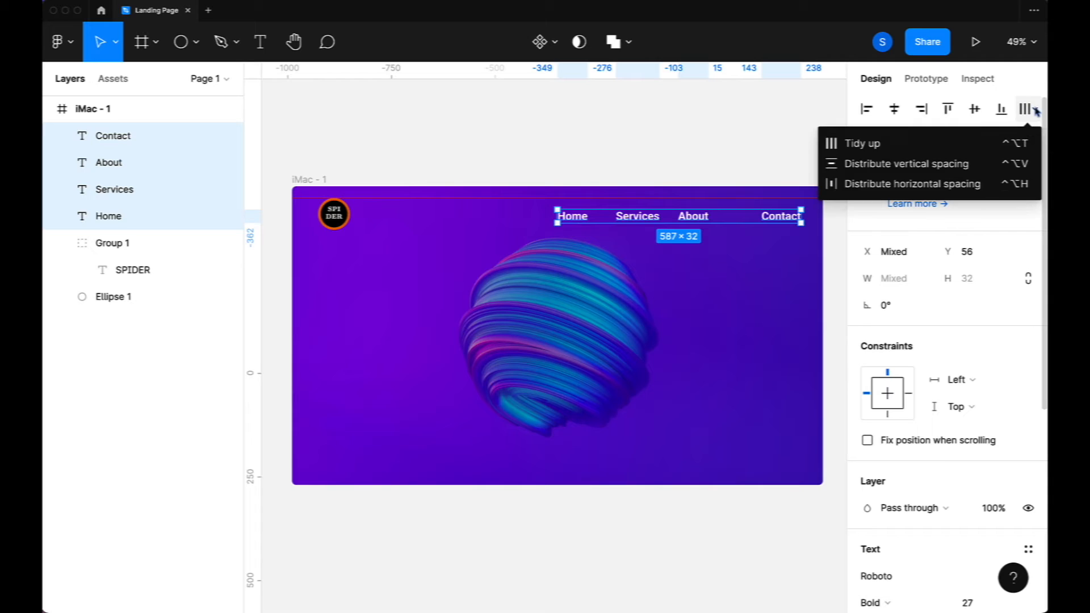
pyautogui.click(894, 184)
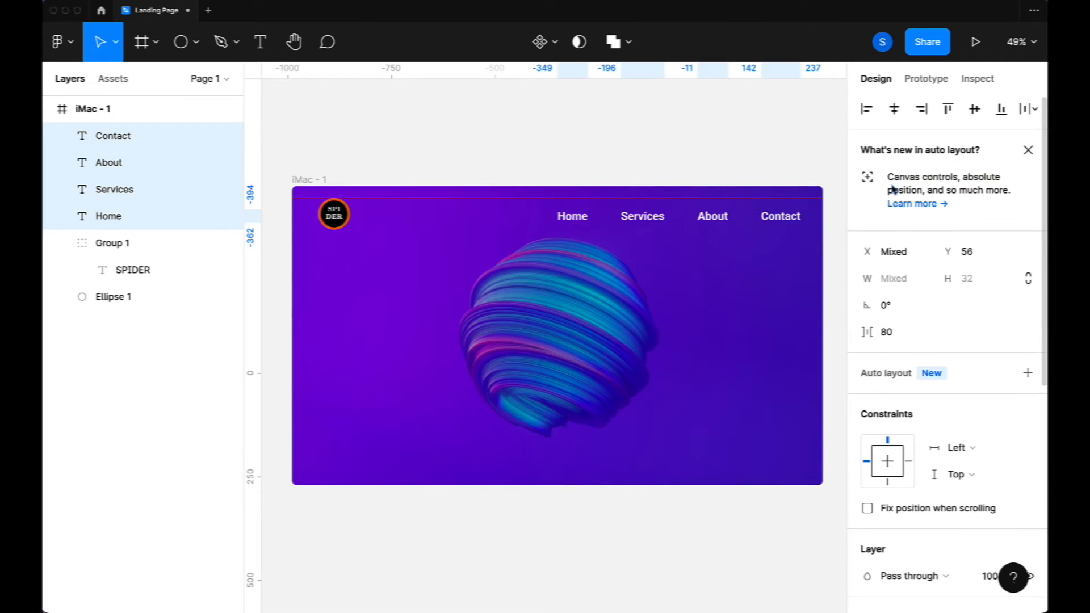
pyautogui.click(758, 332)
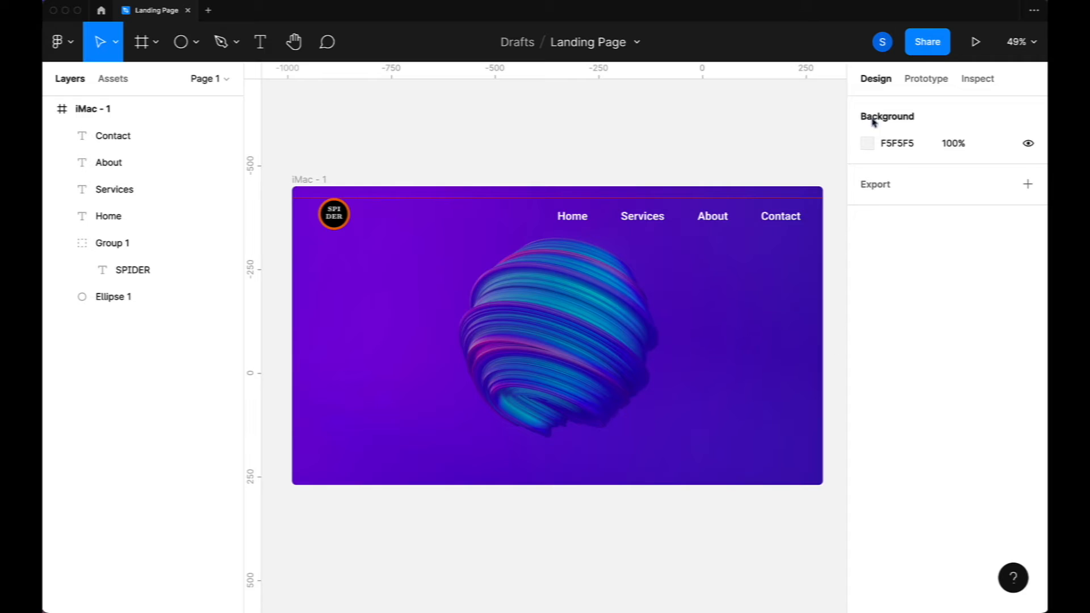
# Preview the landing page as a prototype with the Fit to screen scaling, and return to the design file
pyautogui.click(977, 43)
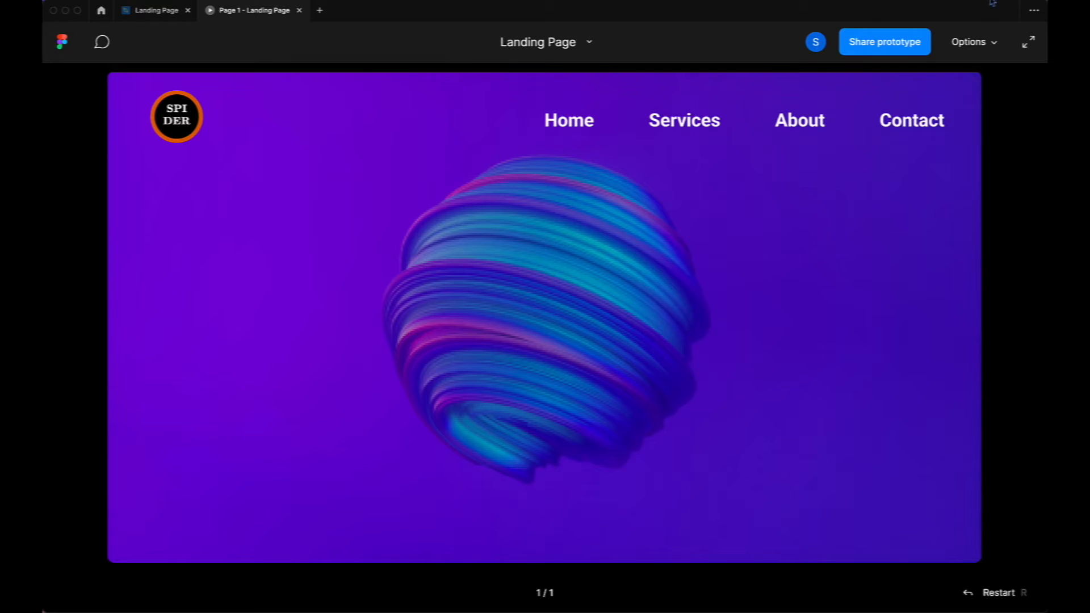
pyautogui.click(993, 43)
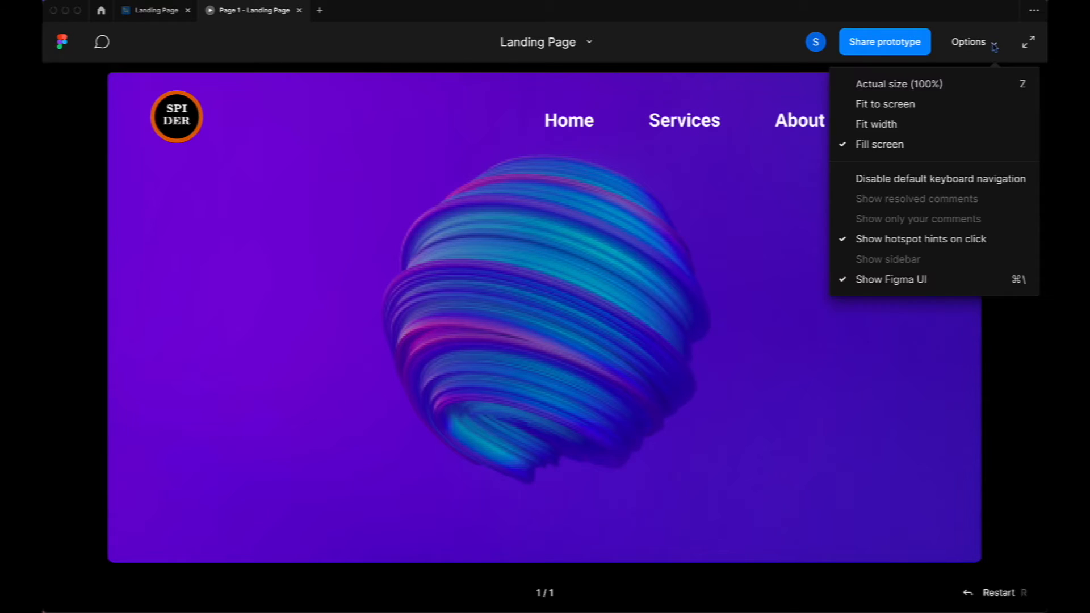
pyautogui.click(902, 111)
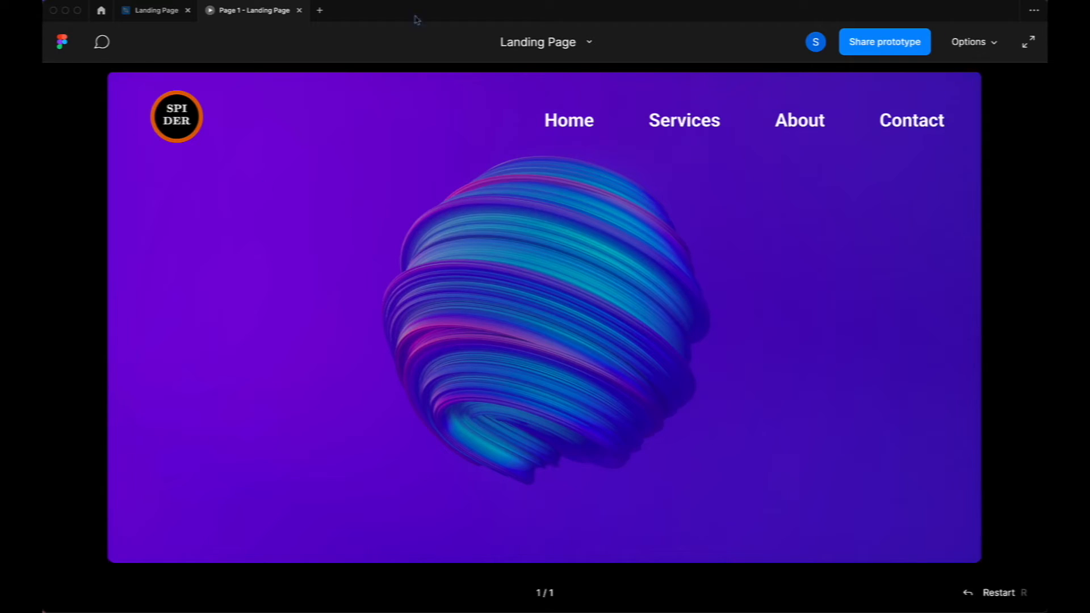
pyautogui.click(167, 16)
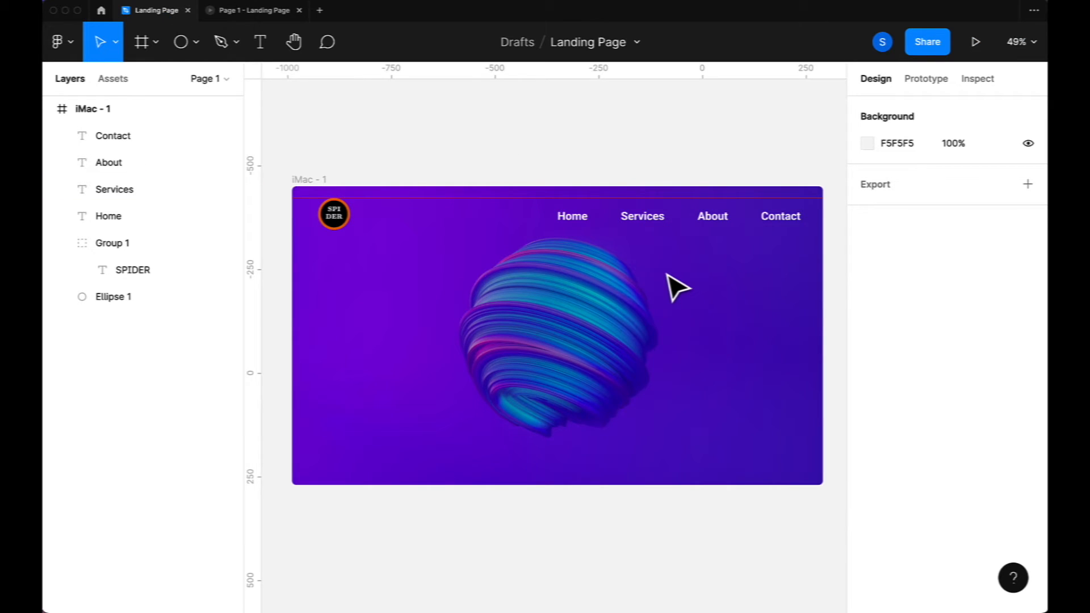
pyautogui.scroll(5, 678, 287)
pyautogui.scroll(-8, 678, 287)
pyautogui.scroll(4, 678, 287)
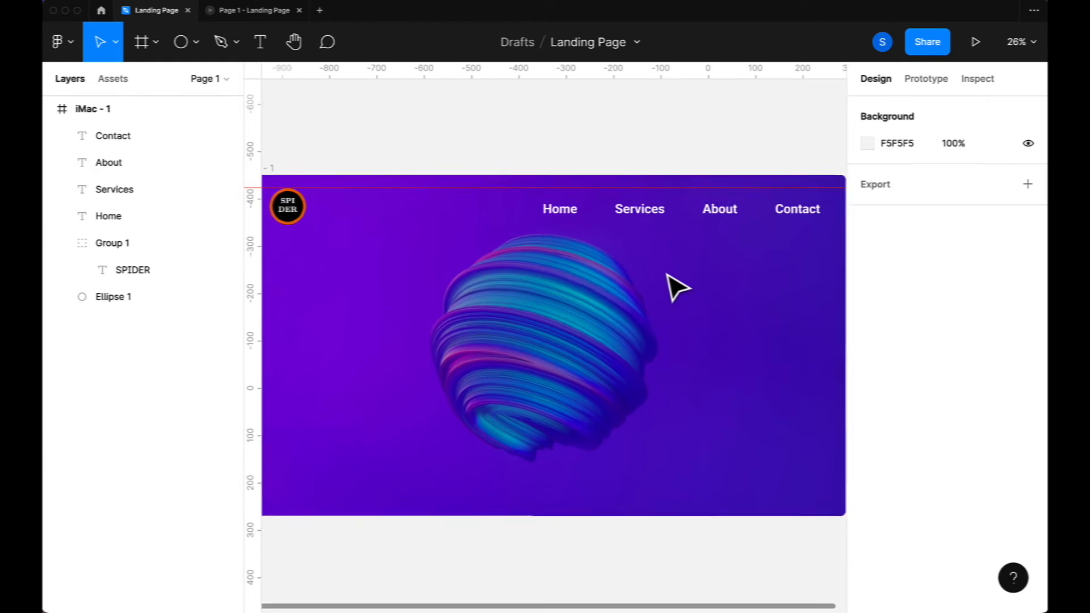
# Set the font size of the Home, Services, About and Contact labels to 22
pyautogui.scroll(1, 678, 287)
pyautogui.scroll(-3, 679, 287)
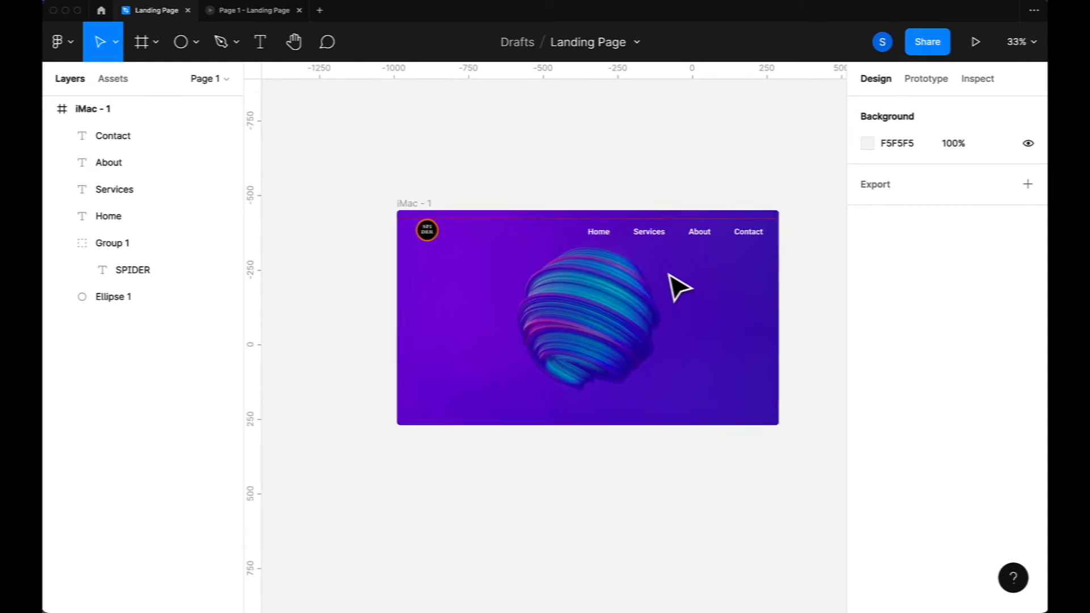
pyautogui.scroll(2, 670, 276)
pyautogui.click(585, 226)
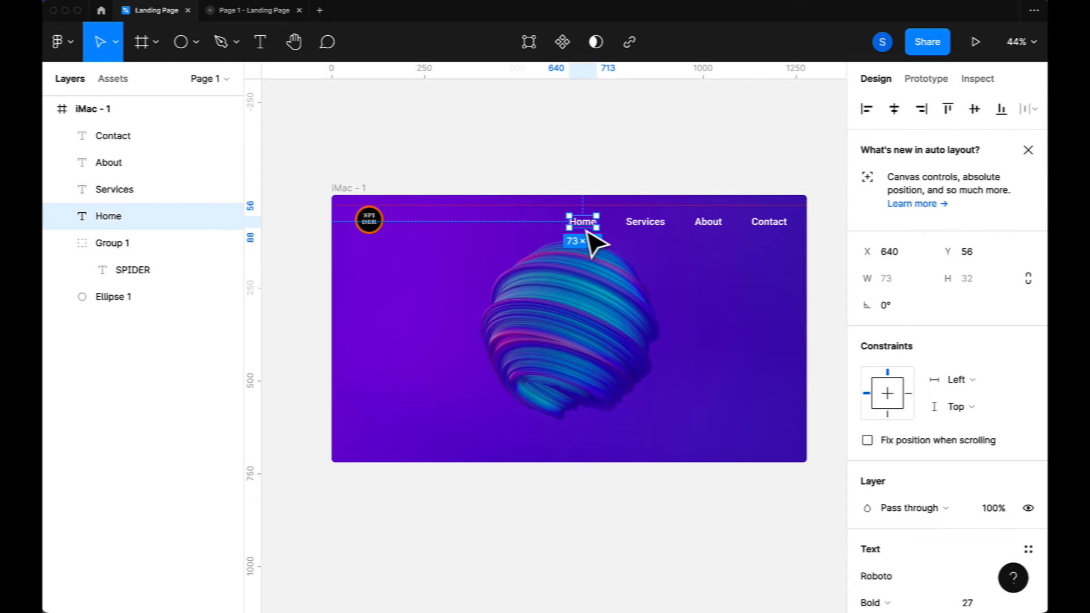
pyautogui.keyDown('shift'); pyautogui.click(641, 224); pyautogui.keyUp('shift')
pyautogui.keyDown('shift'); pyautogui.click(716, 230); pyautogui.keyUp('shift')
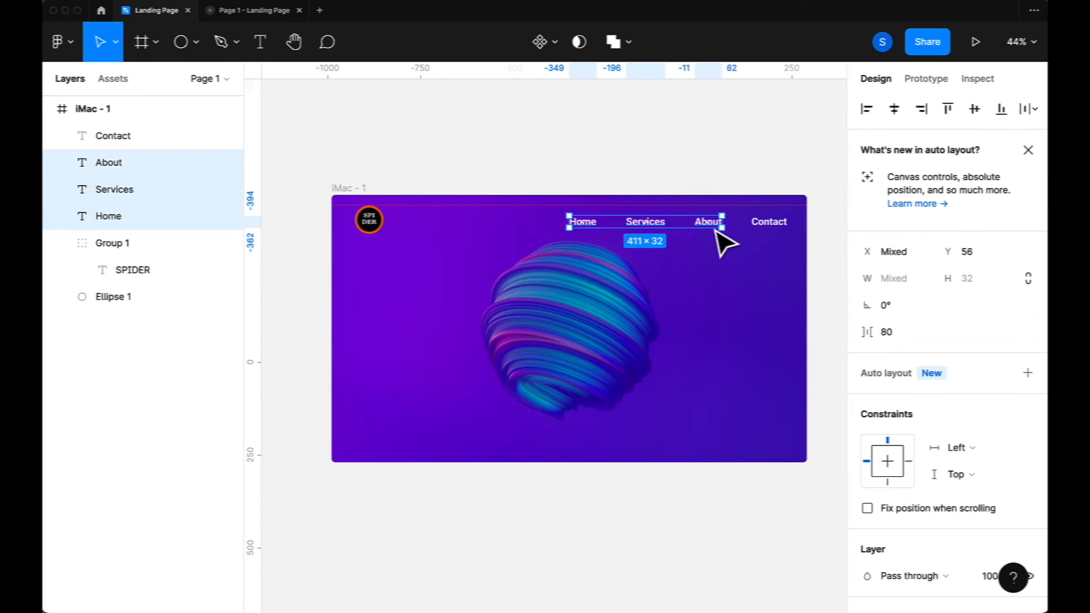
pyautogui.keyDown('shift'); pyautogui.click(772, 230); pyautogui.keyUp('shift')
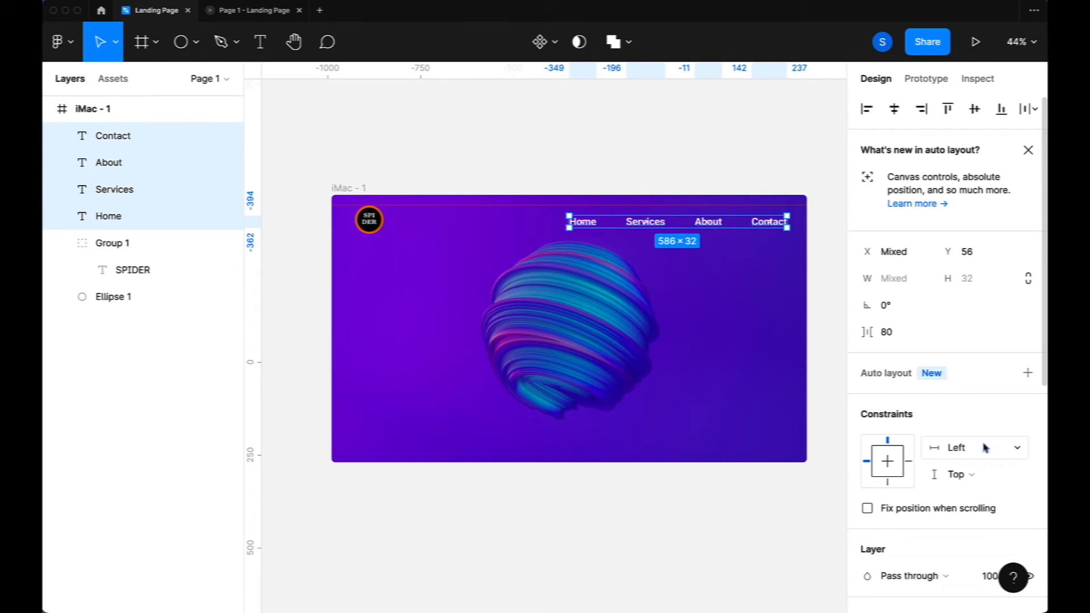
pyautogui.scroll(-3, 983, 421)
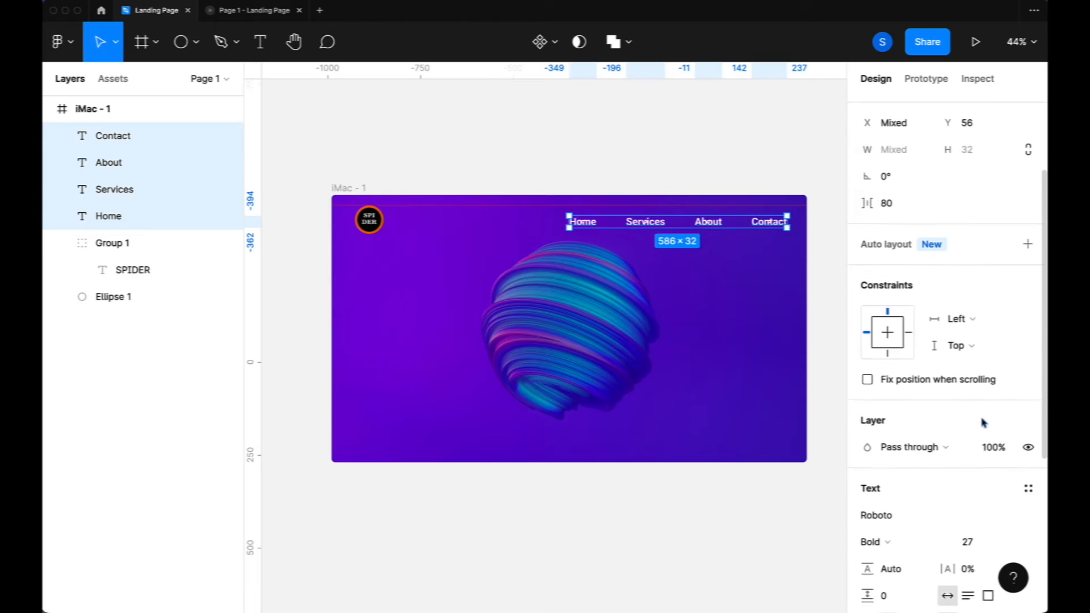
pyautogui.scroll(-1, 984, 423)
pyautogui.click(971, 510)
pyautogui.write('25')
pyautogui.press('Return')
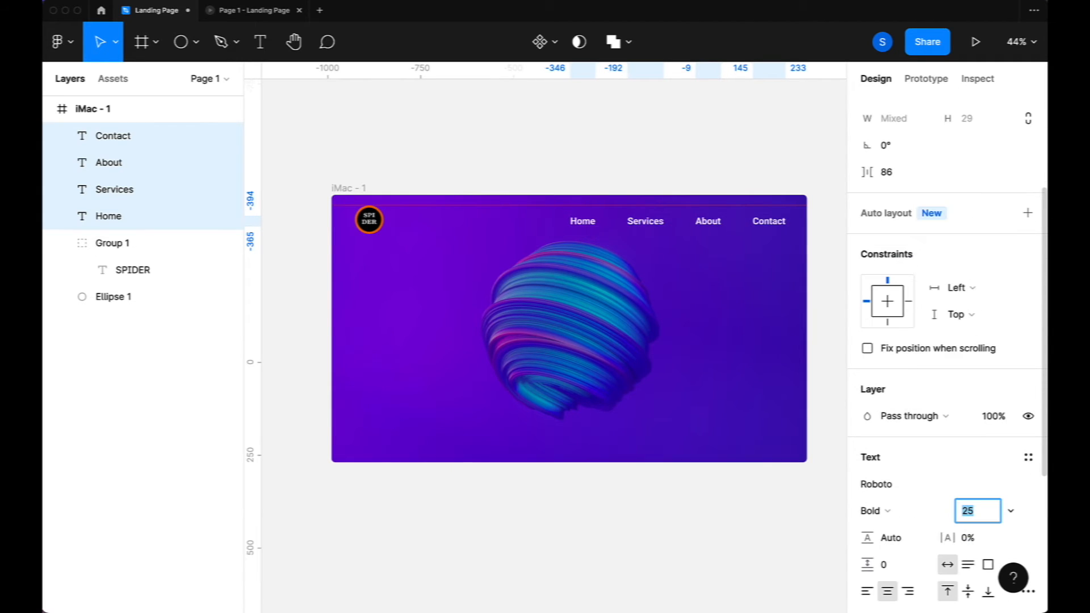
pyautogui.press('Down')
pyautogui.press('Down')
pyautogui.press('Down')
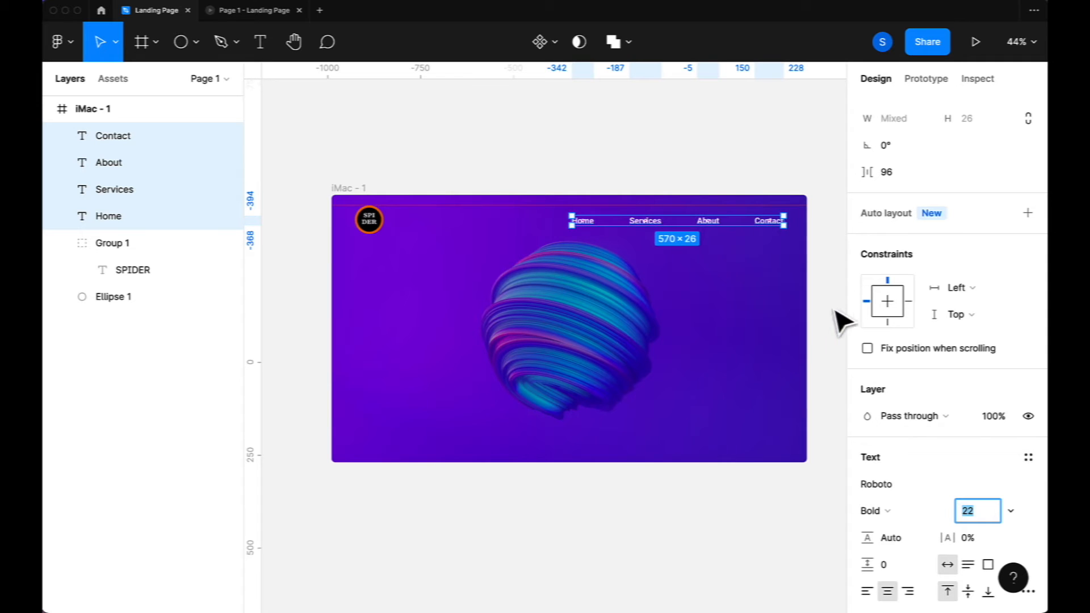
# Check the resized navigation labels in the prototype preview, return to the design file and deselect them
pyautogui.click(264, 17)
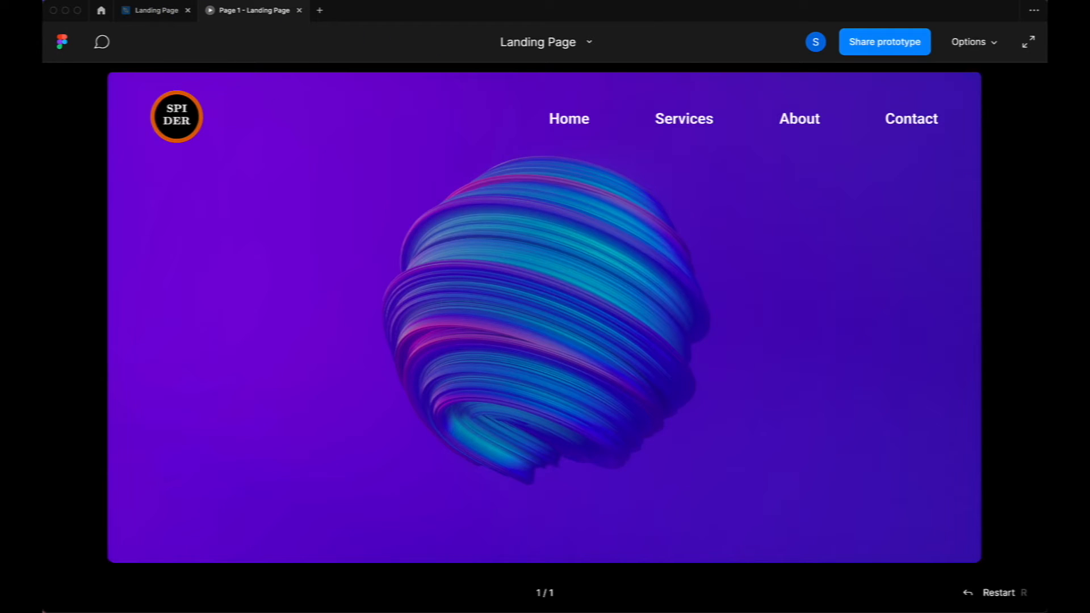
pyautogui.click(668, 1)
pyautogui.click(682, 25)
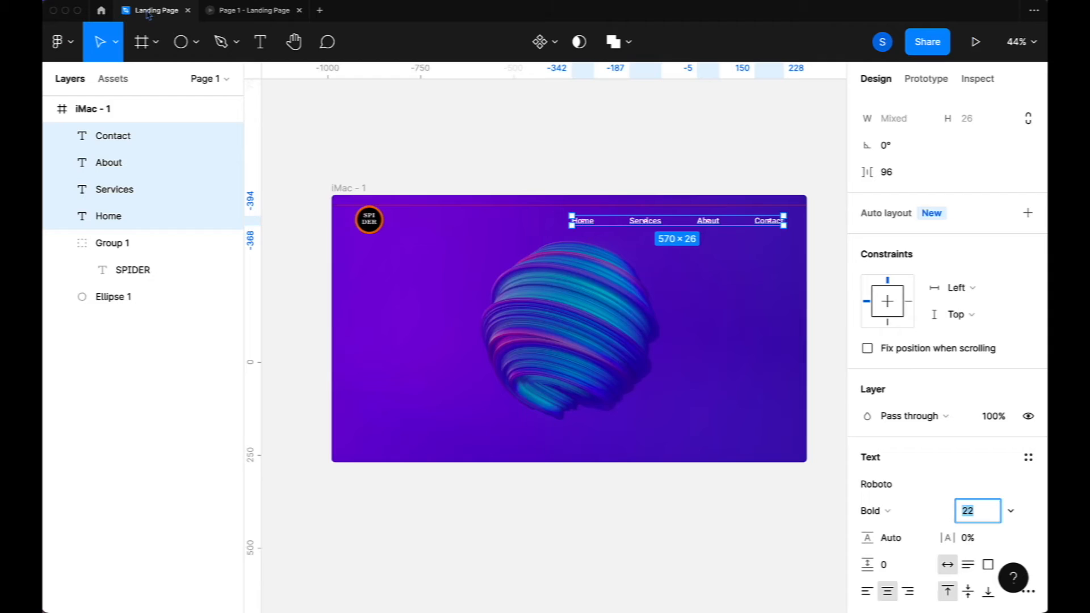
pyautogui.click(150, 10)
pyautogui.press('Escape')
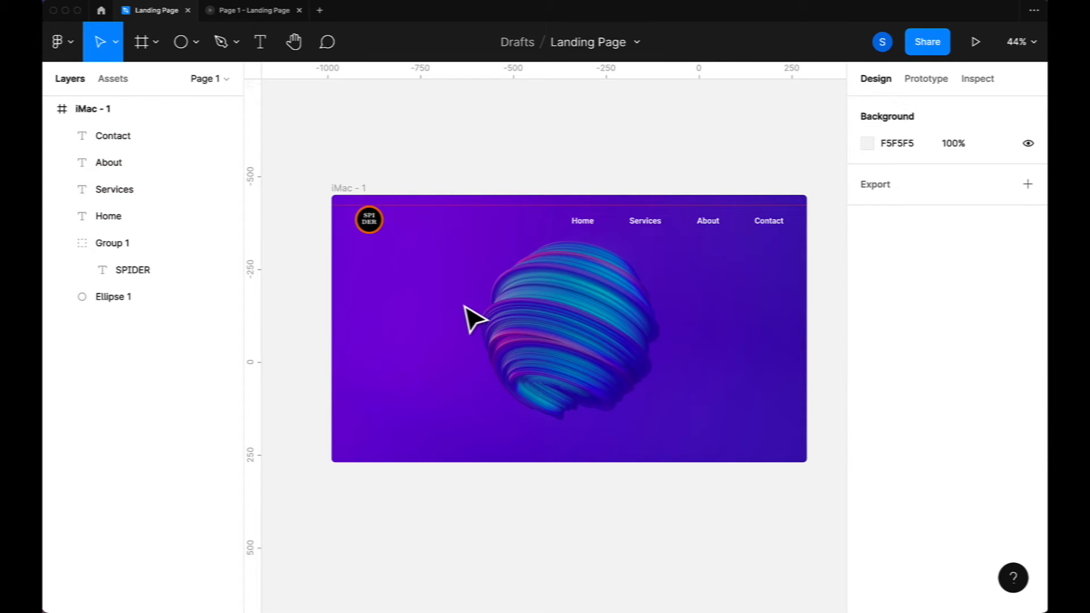
# Add a text layer reading "My Startup" near the sphere's left edge in the iMac frame
pyautogui.press('t')
pyautogui.click(492, 301)
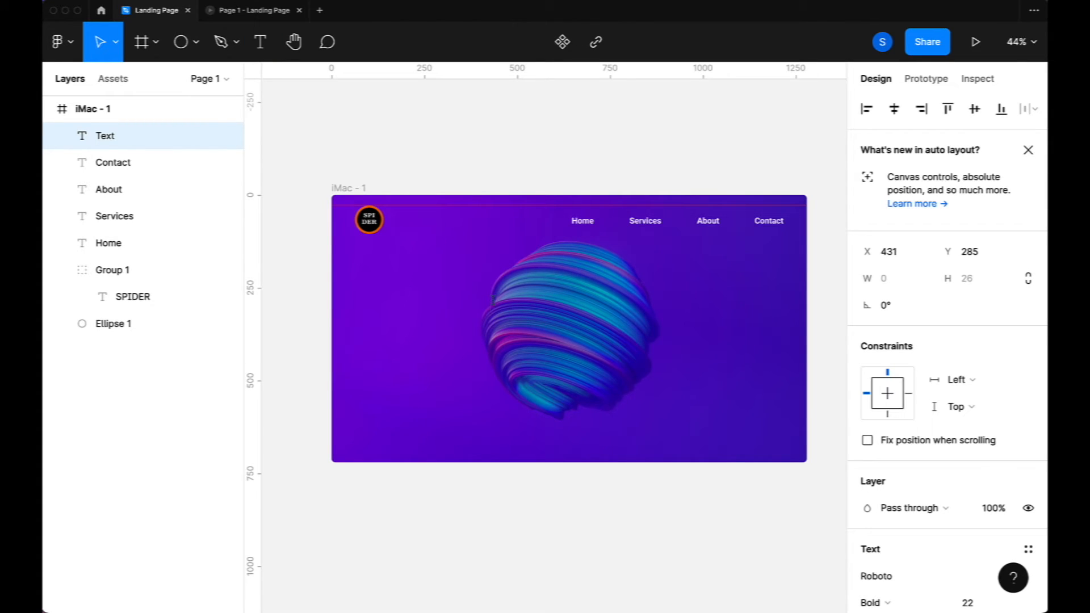
pyautogui.write('My Start')
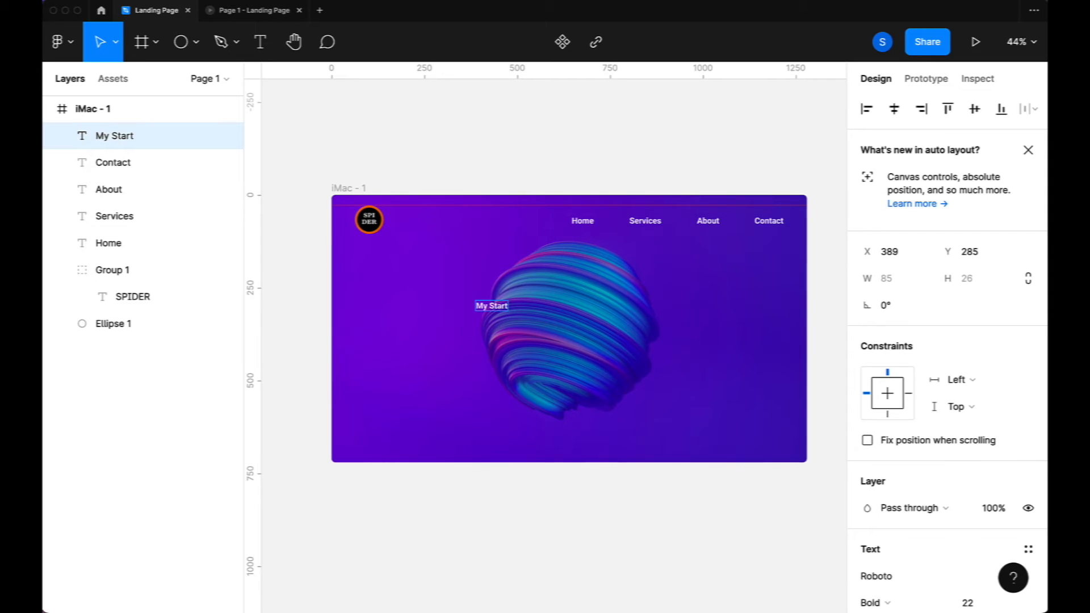
pyautogui.write('up')
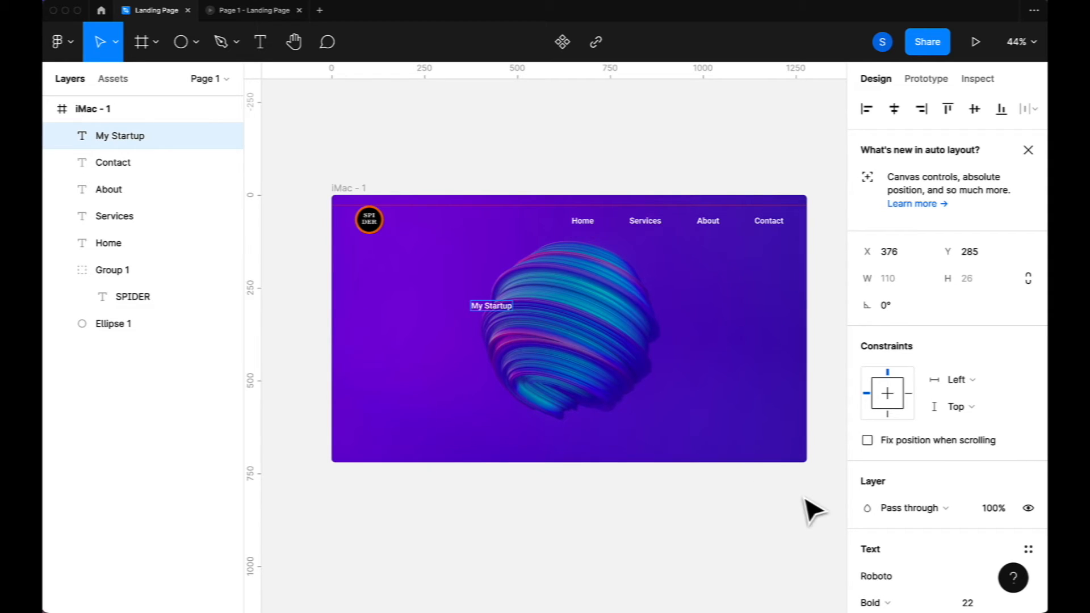
# Set the font size of the My Startup text to 59
pyautogui.scroll(-5, 994, 440)
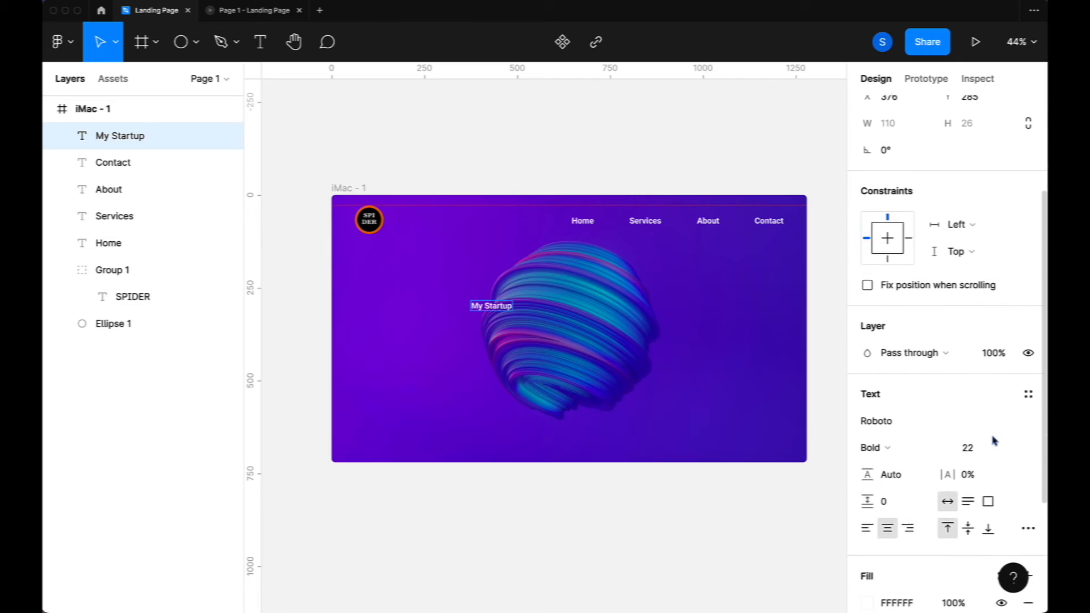
pyautogui.click(993, 445)
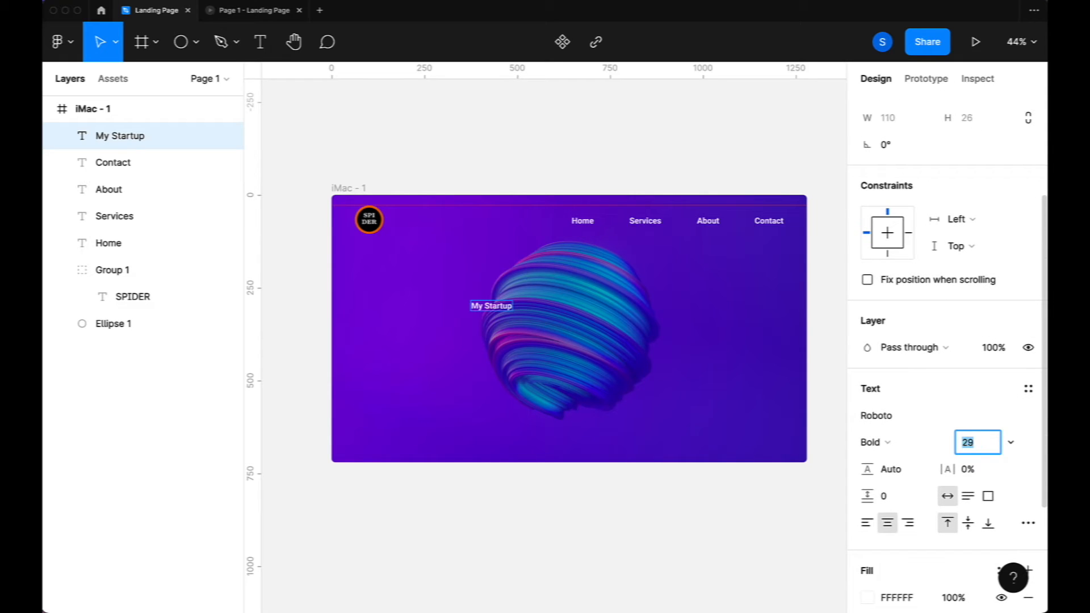
pyautogui.click(707, 417)
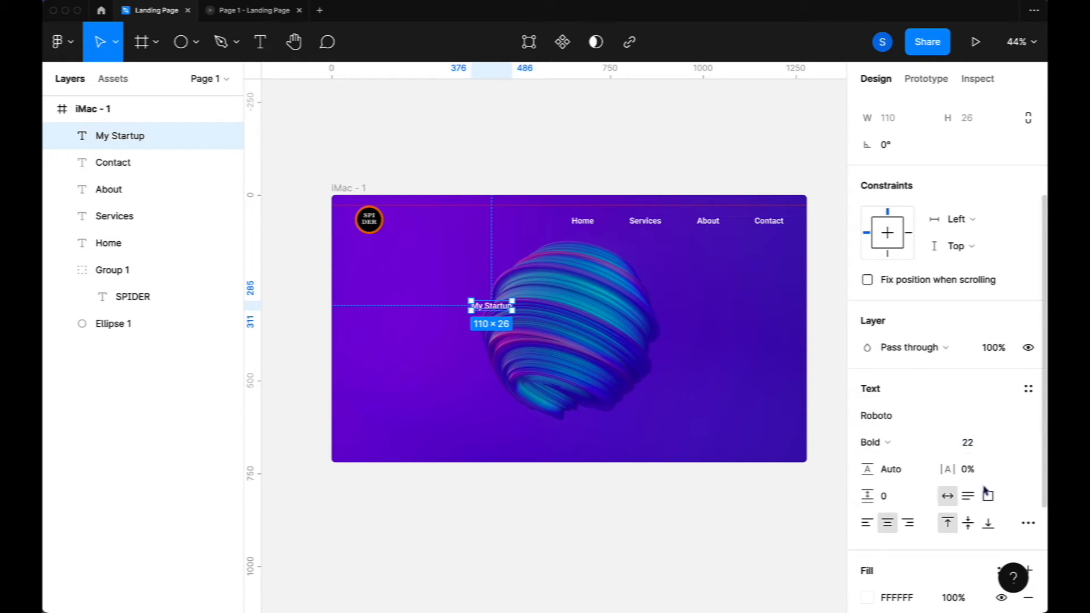
pyautogui.click(989, 447)
pyautogui.write('36')
pyautogui.press('Return')
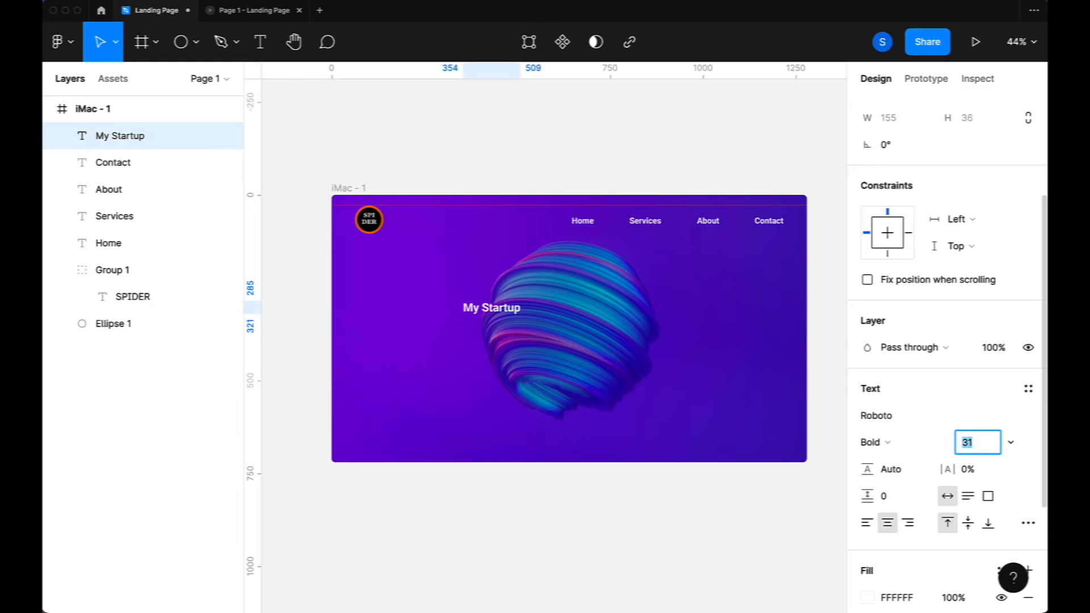
pyautogui.press('Up')
pyautogui.press('Up')
pyautogui.press('Up')
pyautogui.press('Up')
pyautogui.press('Up')
pyautogui.press('Up')
pyautogui.press('Up')
pyautogui.press('Up')
pyautogui.press('Up')
pyautogui.press('Up')
pyautogui.press('Up')
pyautogui.press('Up')
pyautogui.press('Up')
pyautogui.press('Up')
pyautogui.press('Up')
pyautogui.press('Up')
pyautogui.press('Up')
pyautogui.press('Up')
pyautogui.press('Up')
pyautogui.press('Up')
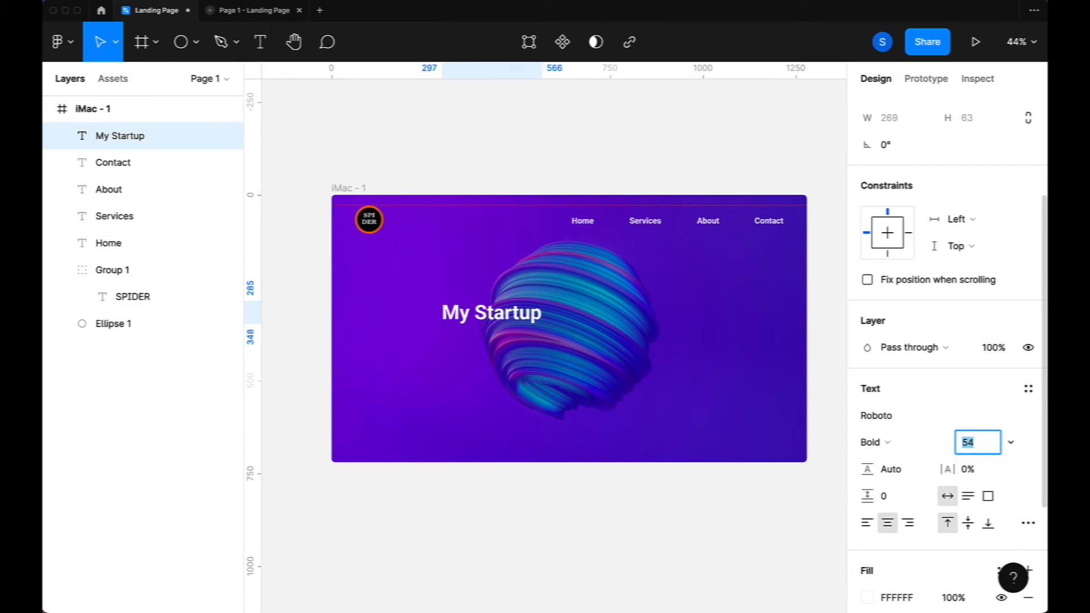
pyautogui.press('Down')
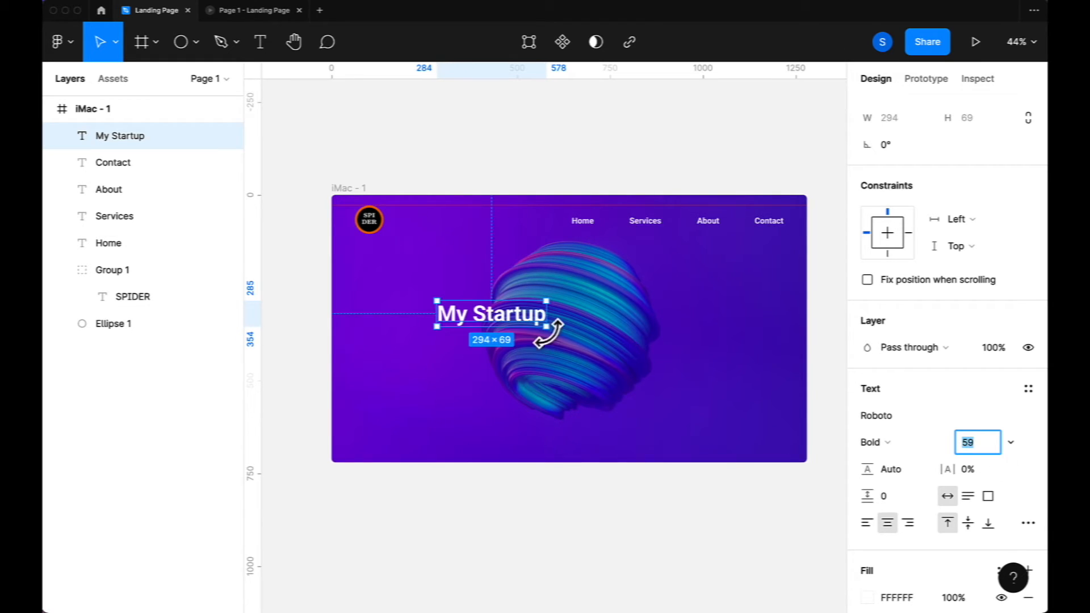
# Move the My Startup text onto the upper part of the sphere, at X 529, Y 224
pyautogui.moveTo(531, 326); pyautogui.dragTo(622, 307)
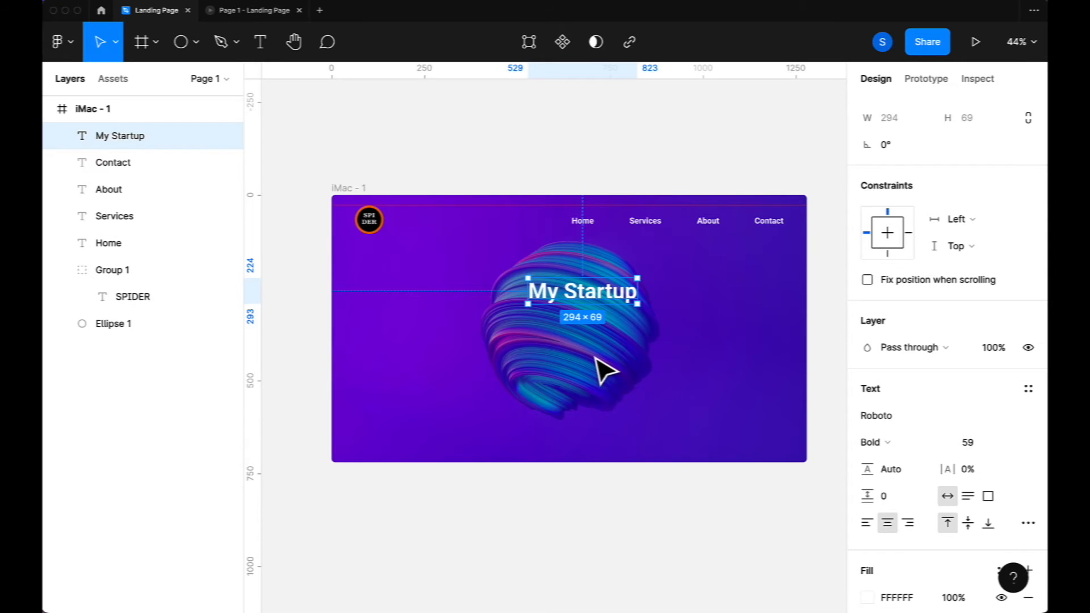
pyautogui.click(604, 372)
pyautogui.click(622, 299)
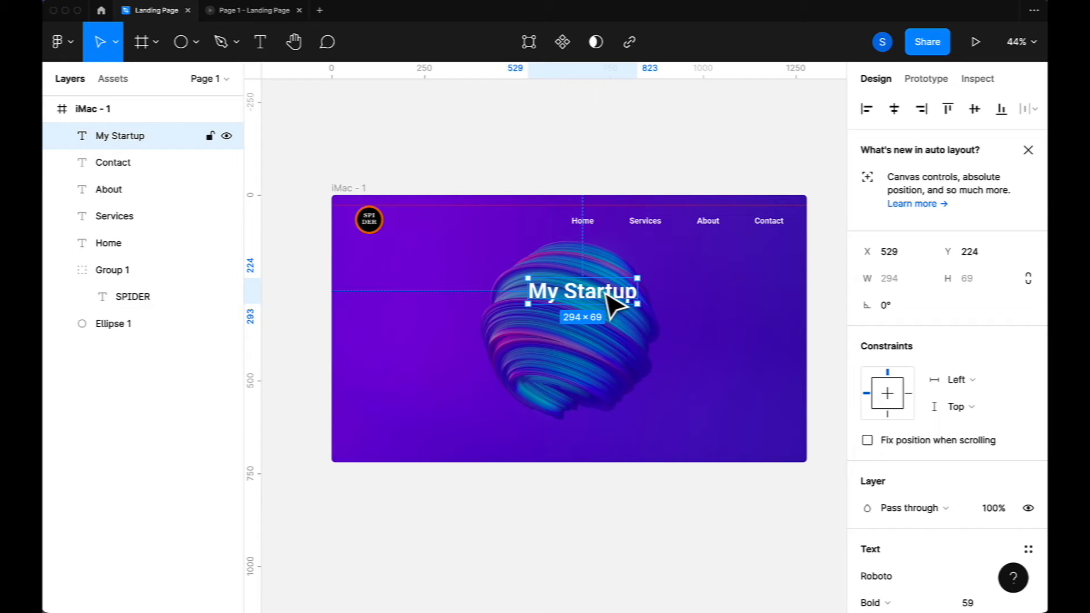
# Add the text "landing page" below My Startup and position it at X 504, Y 360, centered under the heading
pyautogui.press('t')
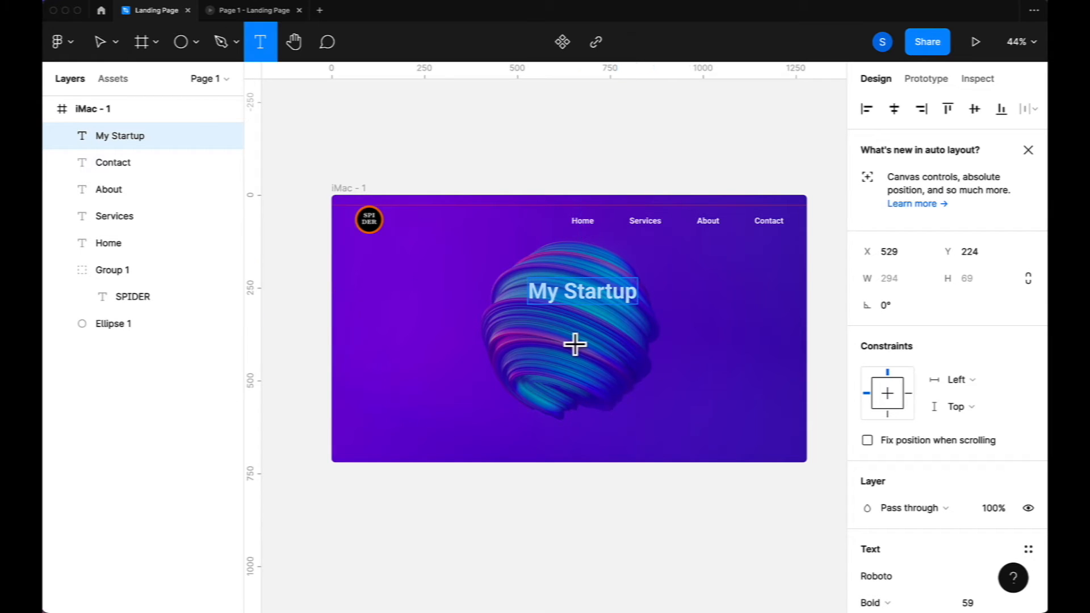
pyautogui.click(574, 342)
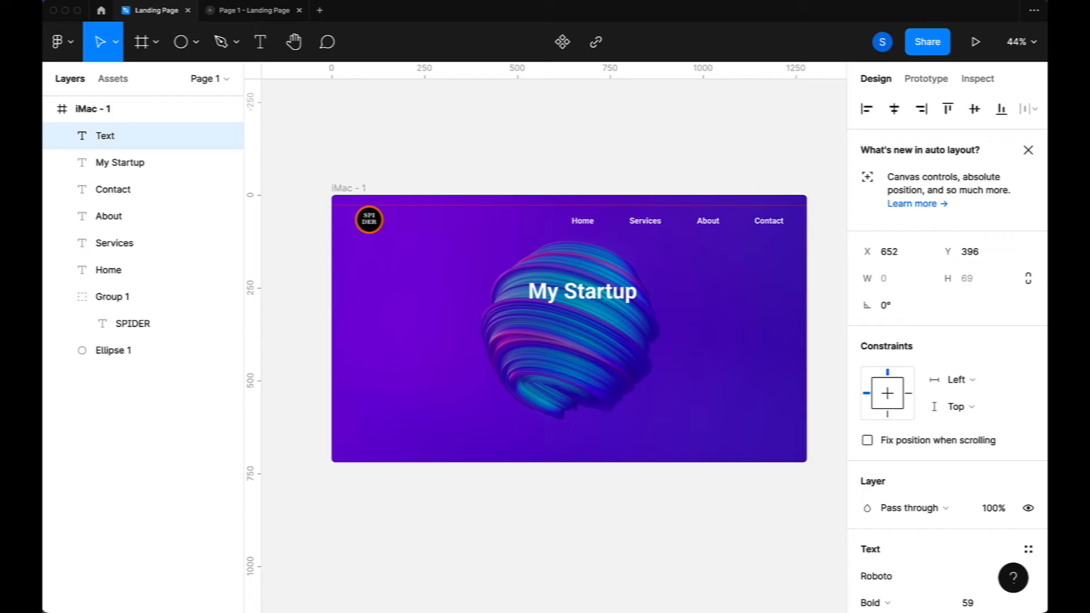
pyautogui.write('landing')
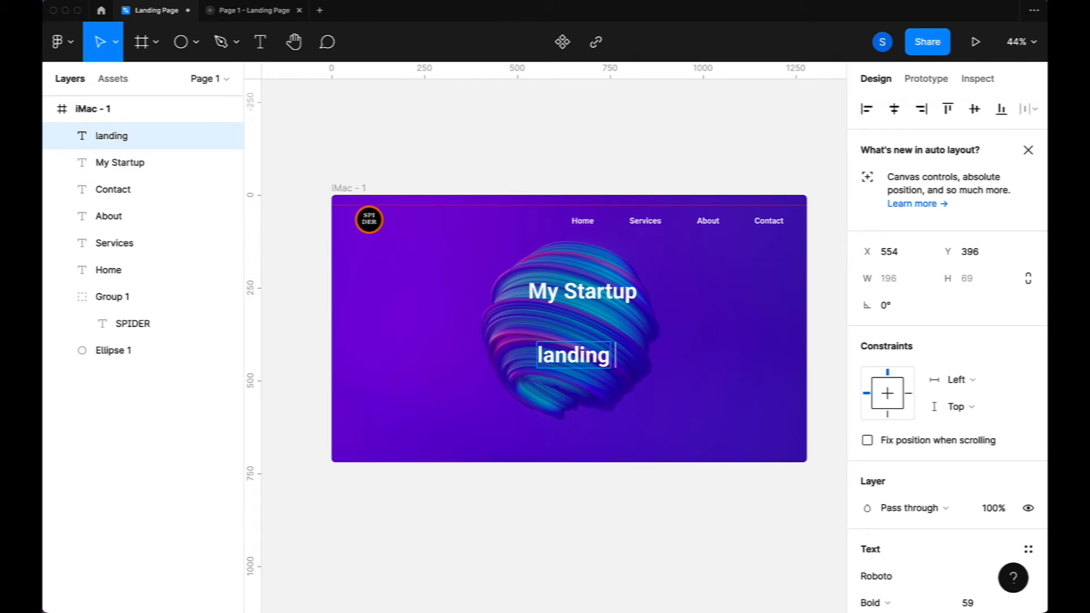
pyautogui.write(' page')
pyautogui.press('Escape')
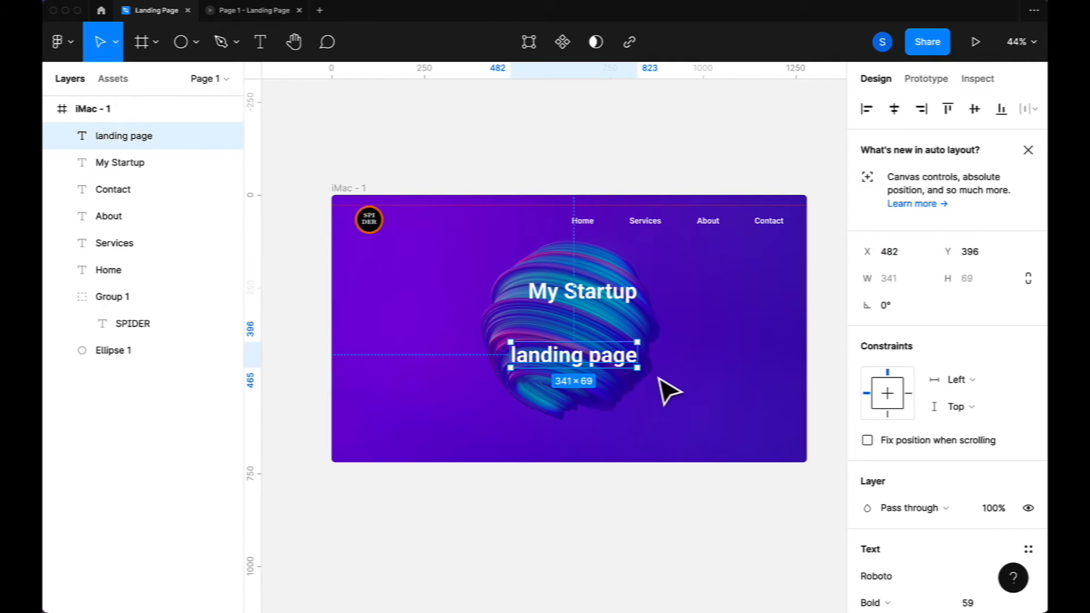
pyautogui.moveTo(585, 369); pyautogui.dragTo(594, 357)
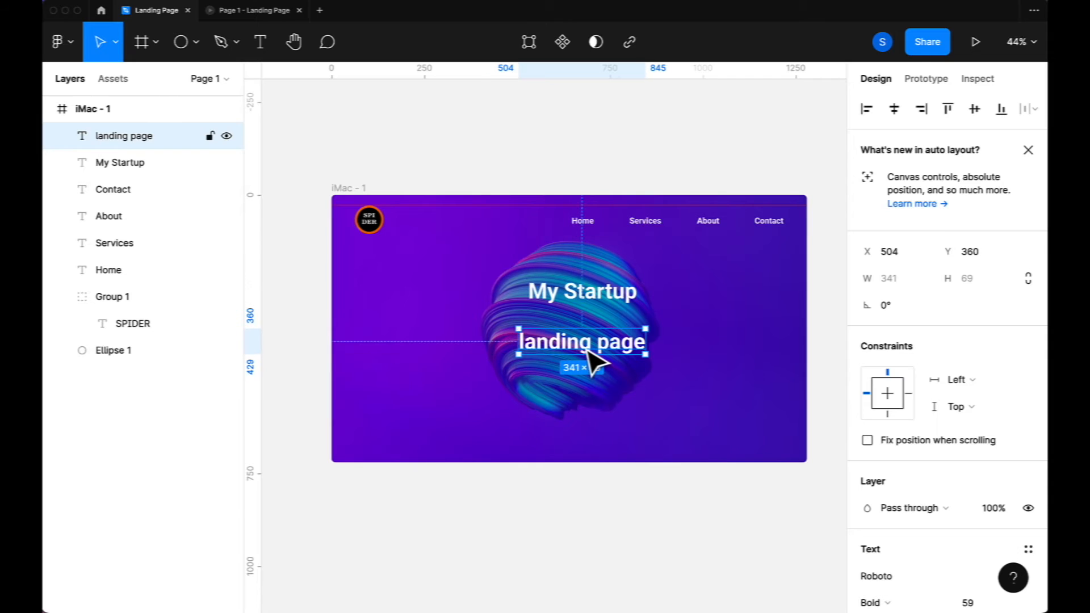
# Change the font of both the My Startup and landing page texts to Lobster and deselect them
pyautogui.click(625, 301)
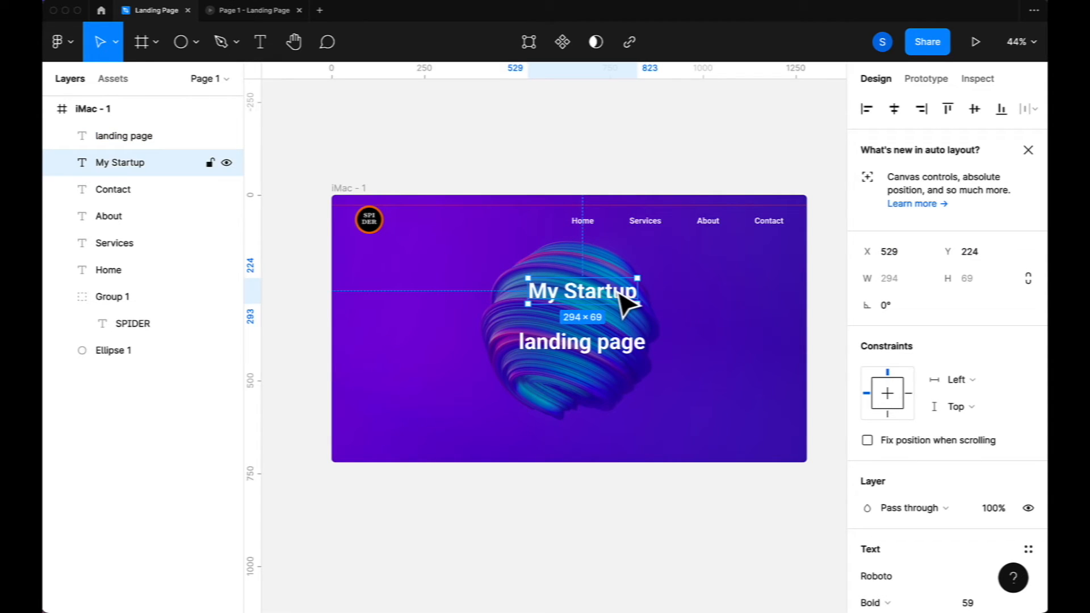
pyautogui.keyDown('shift'); pyautogui.click(619, 341); pyautogui.keyUp('shift')
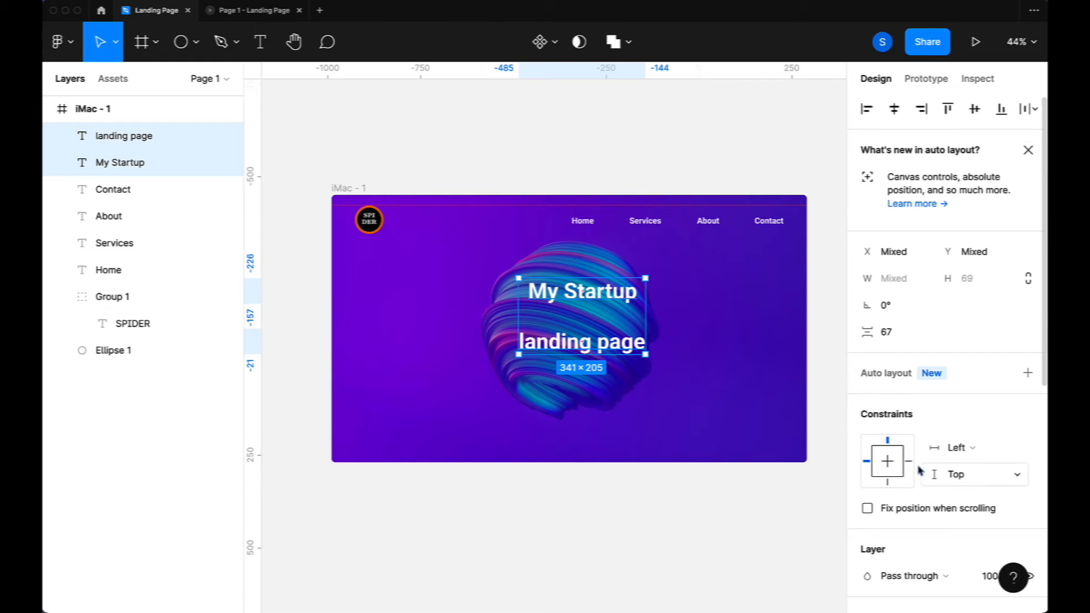
pyautogui.scroll(-7, 937, 468)
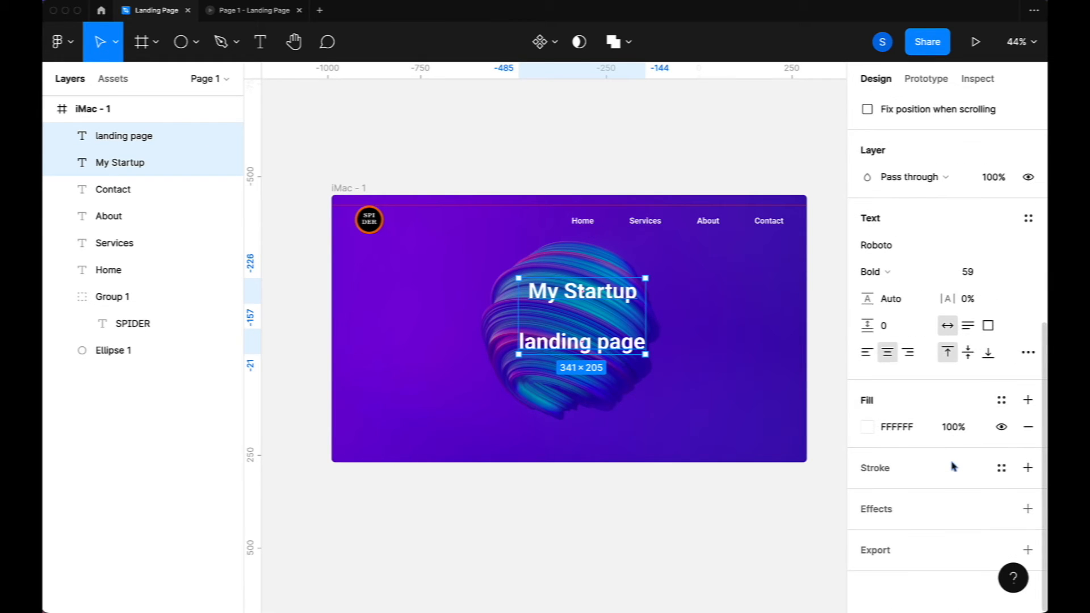
pyautogui.click(923, 252)
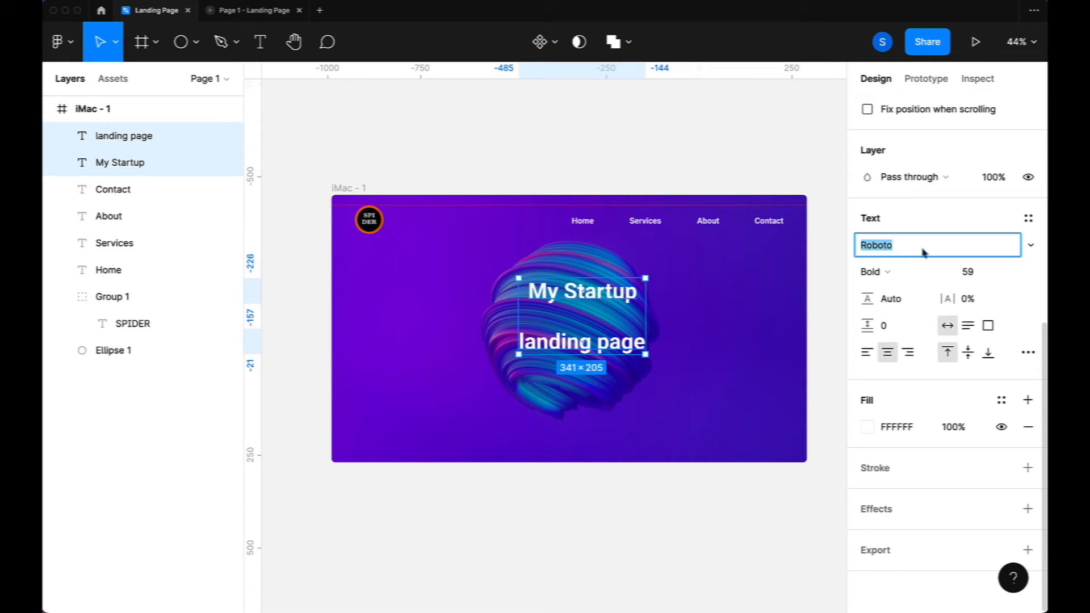
pyautogui.write('Lobster')
pyautogui.press('Return')
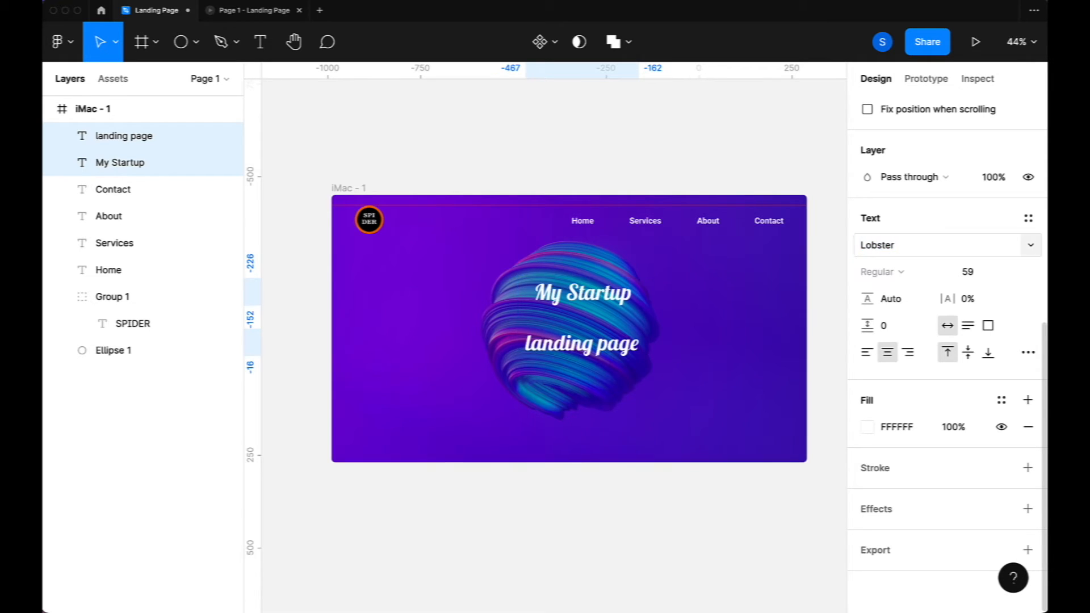
pyautogui.click(660, 376)
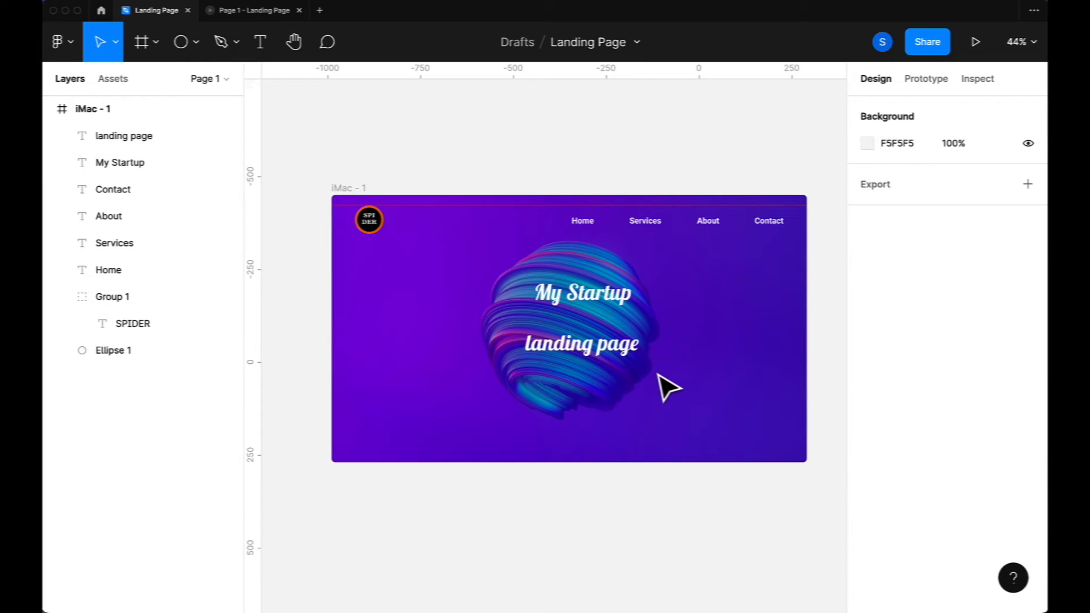
# Increase the font size of the My Startup text alone to 67
pyautogui.click(605, 311)
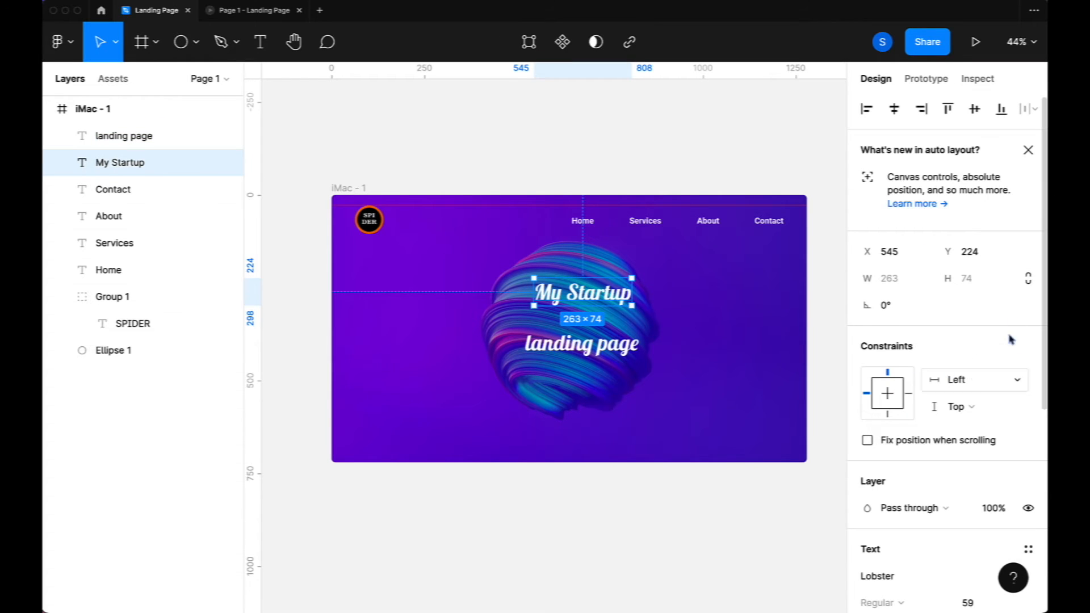
pyautogui.scroll(-5, 909, 481)
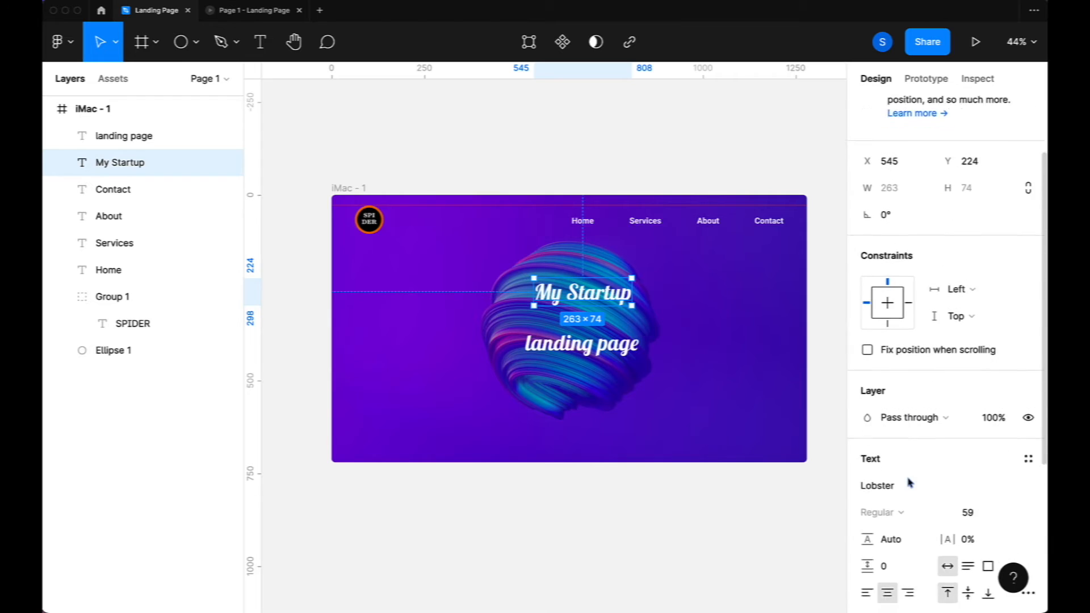
pyautogui.click(986, 471)
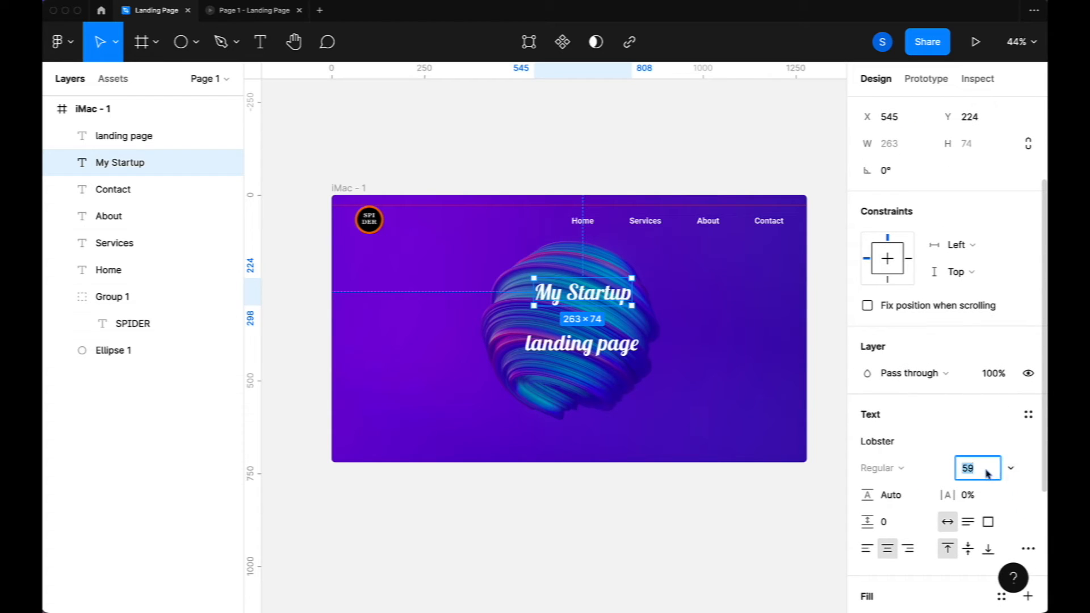
pyautogui.press('Up')
pyautogui.press('Up')
pyautogui.press('Up')
pyautogui.press('Up')
pyautogui.press('Up')
pyautogui.press('Up')
pyautogui.press('Up')
pyautogui.press('Up')
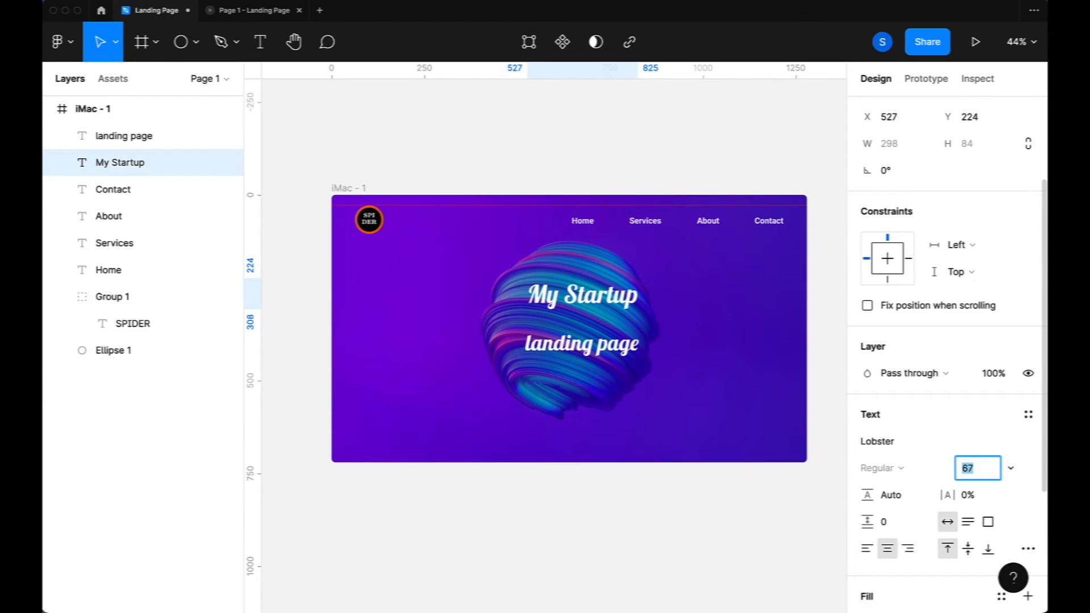
# Set the font size of the "My Startup" heading to 85
pyautogui.press('Up')
pyautogui.press('Up')
pyautogui.press('Up')
pyautogui.press('Up')
pyautogui.press('Up')
pyautogui.press('Up')
pyautogui.press('Up')
pyautogui.press('Up')
pyautogui.press('Up')
pyautogui.press('Up')
pyautogui.press('Up')
pyautogui.press('Up')
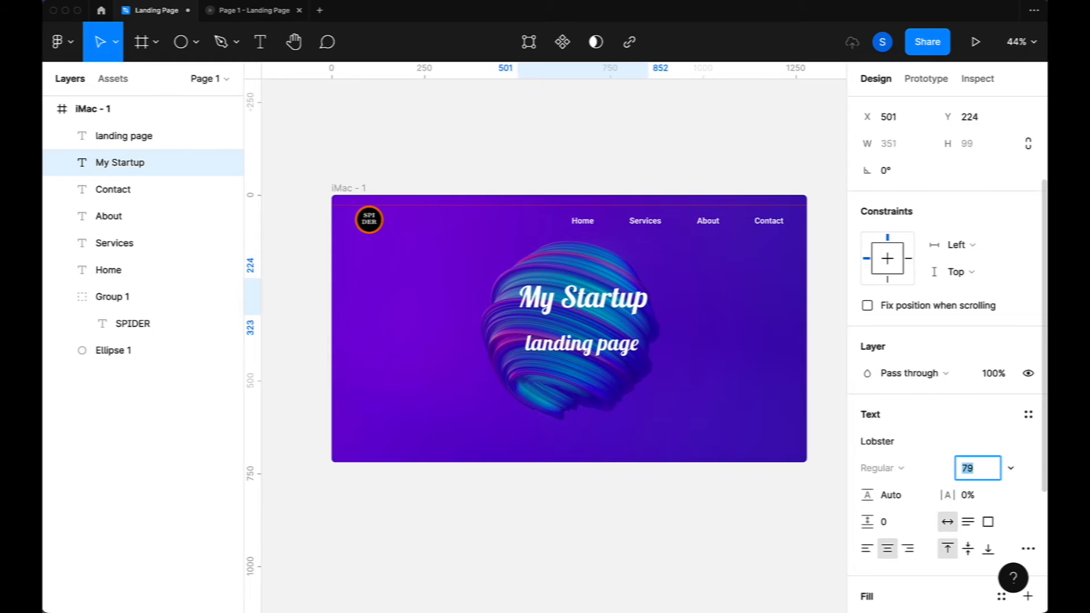
pyautogui.press('Up')
pyautogui.press('Up')
pyautogui.press('Up')
pyautogui.press('Up')
pyautogui.press('Up')
pyautogui.press('Up')
pyautogui.press('Up')
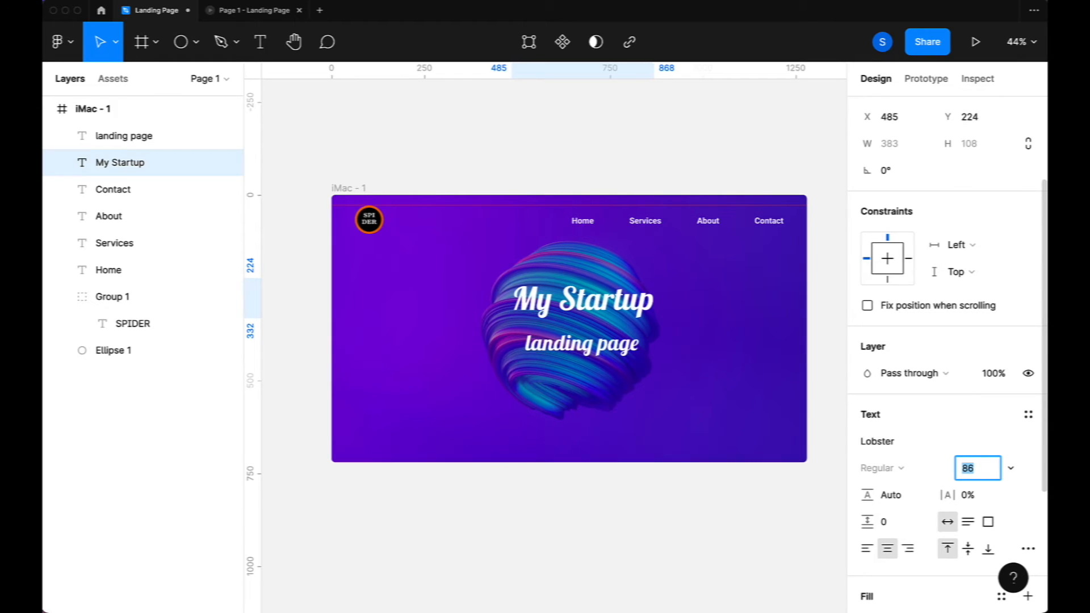
pyautogui.press('Down')
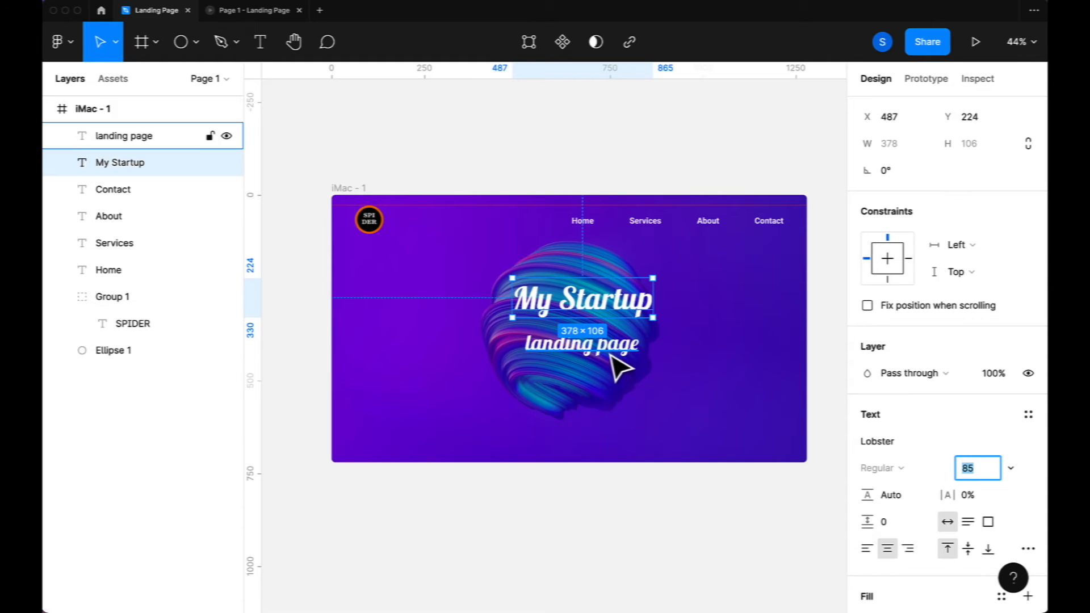
# Move the "landing page" text up directly beneath the "My Startup" heading and set its font size to 40
pyautogui.click(611, 353)
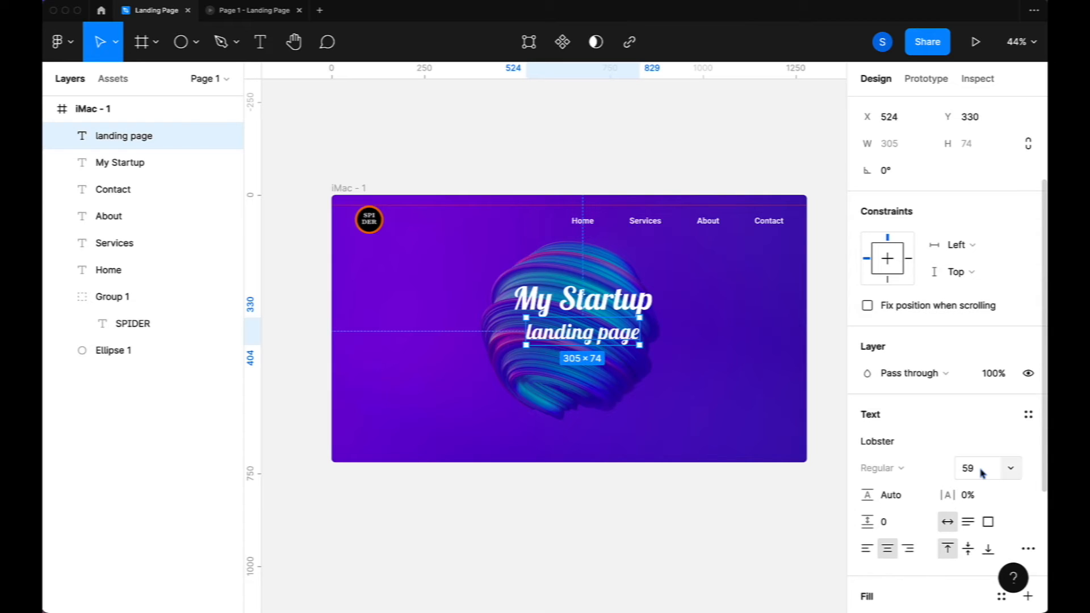
pyautogui.click(981, 471)
pyautogui.press('Down')
pyautogui.press('Down')
pyautogui.press('Down')
pyautogui.press('Down')
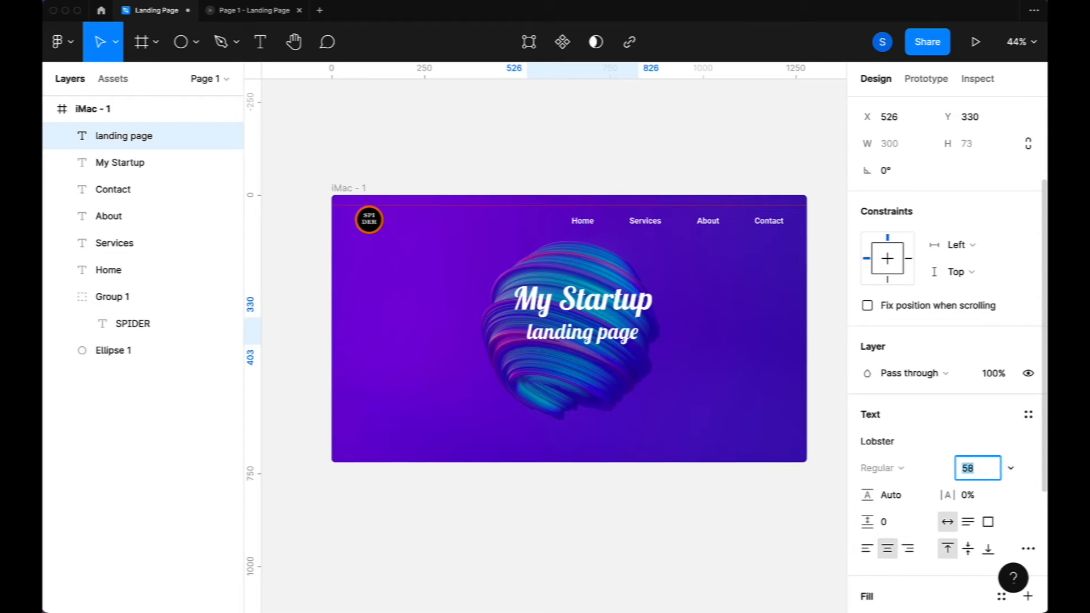
pyautogui.press('Down')
pyautogui.press('Down')
pyautogui.press('Down')
pyautogui.press('Down')
pyautogui.press('Down')
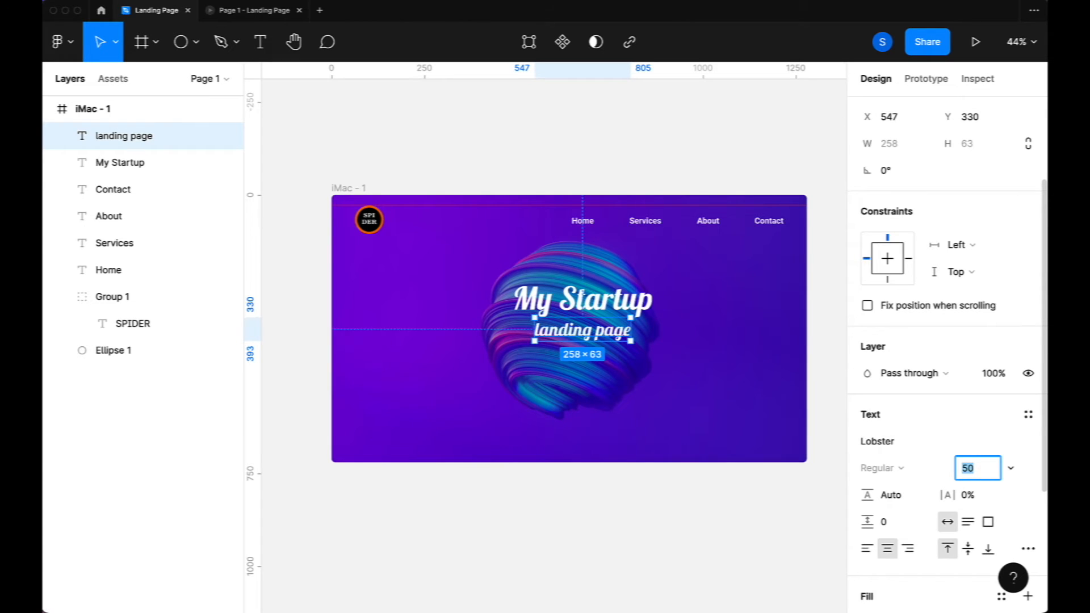
pyautogui.press('Down')
pyautogui.press('Down')
pyautogui.press('Down')
pyautogui.press('Down')
pyautogui.press('Down')
pyautogui.press('Down')
pyautogui.press('Down')
pyautogui.press('Down')
pyautogui.press('Down')
pyautogui.press('Down')
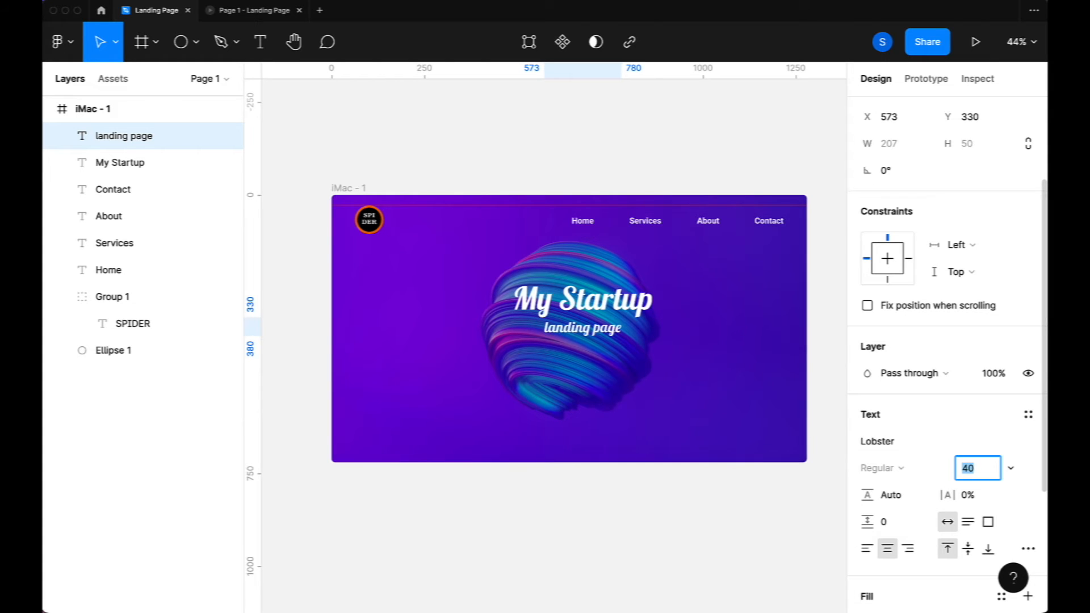
# Check the resized headings in the prototype preview and return to the design file
pyautogui.click(629, 513)
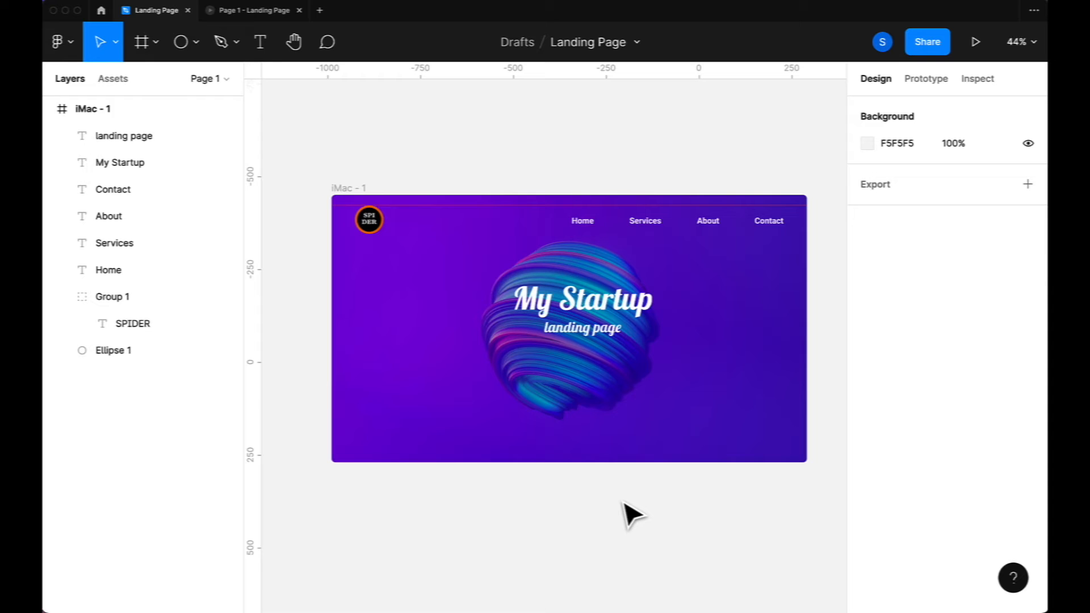
pyautogui.click(258, 14)
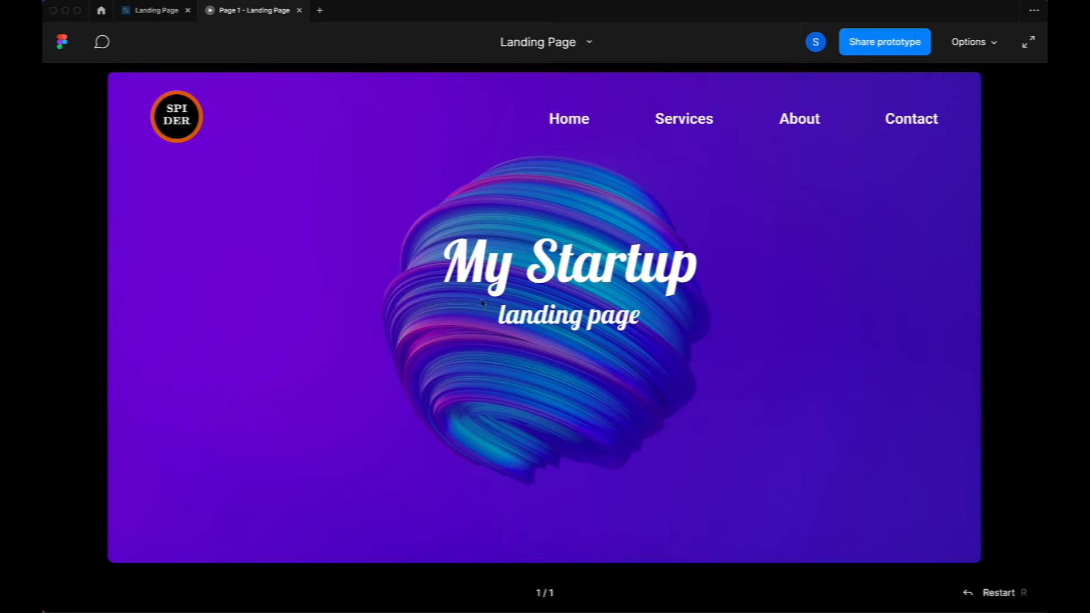
pyautogui.click(160, 15)
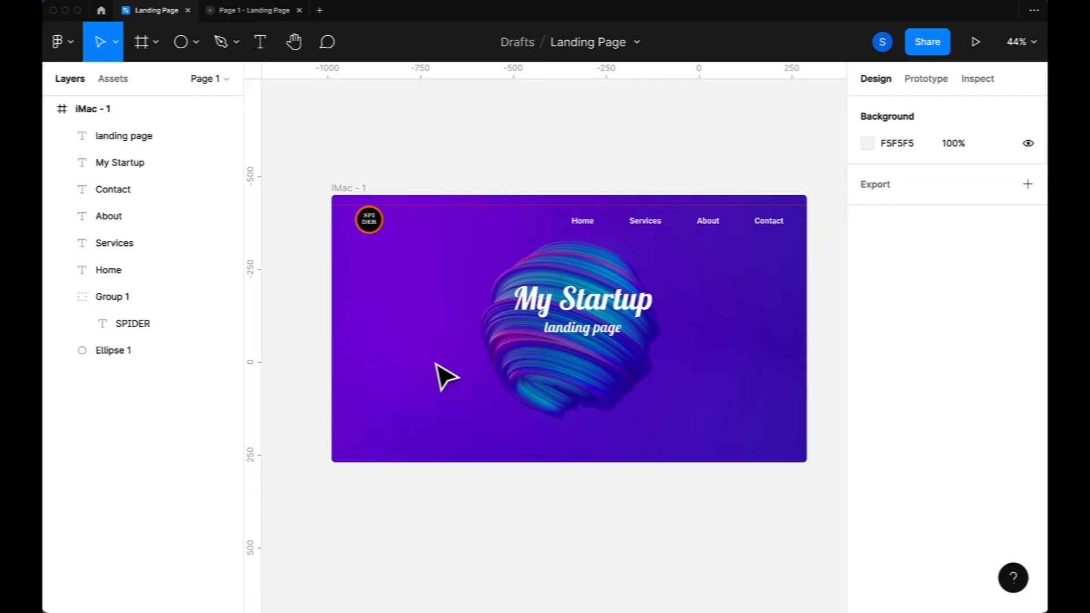
# Launch the Lorem ipsum plugin from the iMac - 1 frame, move its window clear of the artwork, and deselect the frame
pyautogui.scroll(5, 437, 365)
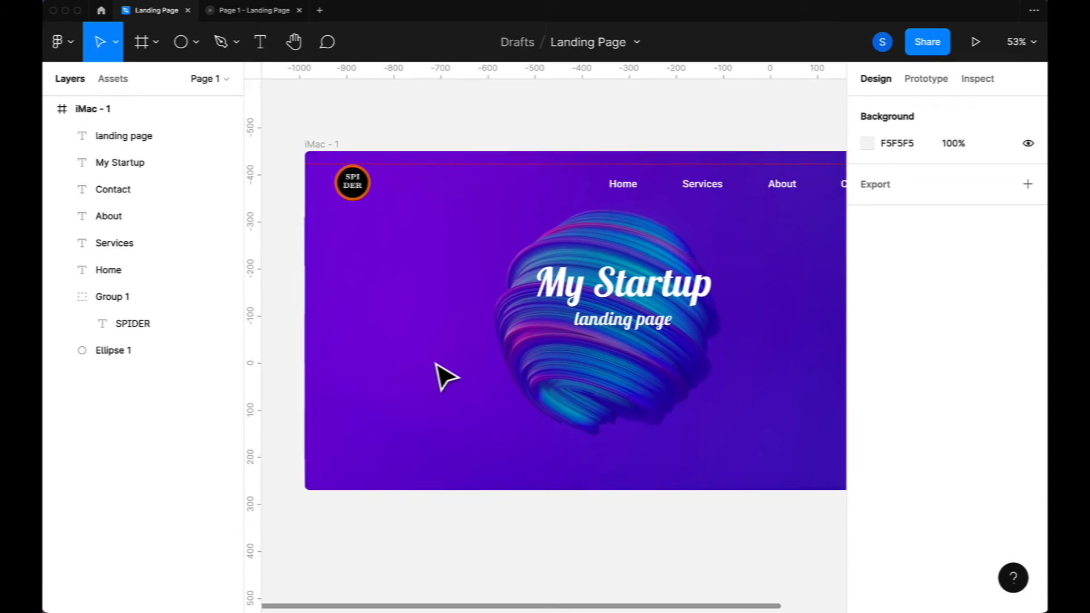
pyautogui.hscroll(4, 445, 376)
pyautogui.scroll(1, 445, 376)
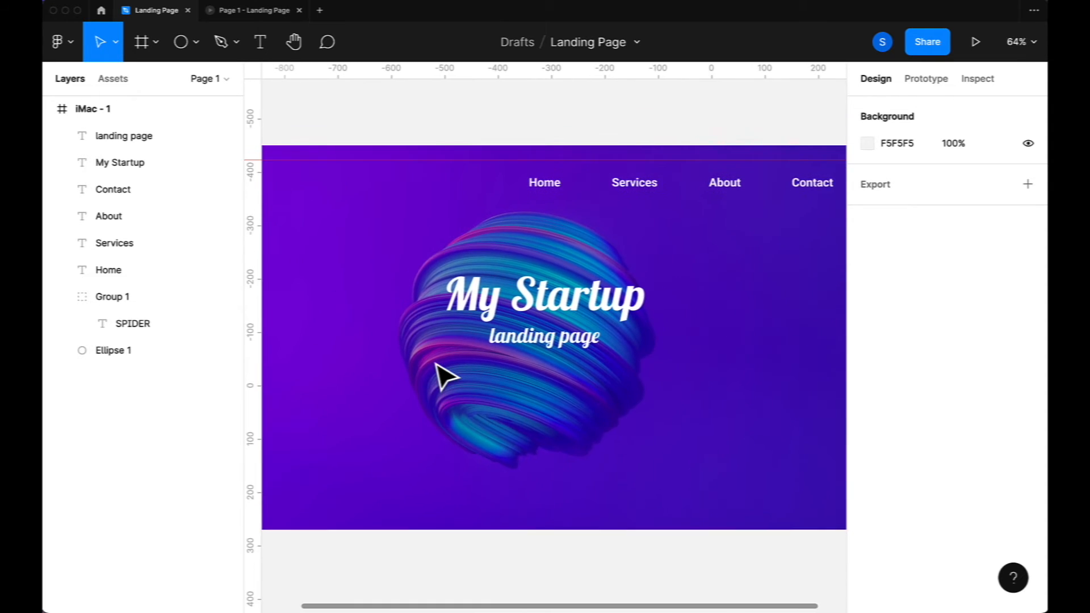
pyautogui.scroll(2, 437, 365)
pyautogui.scroll(-6, 437, 365)
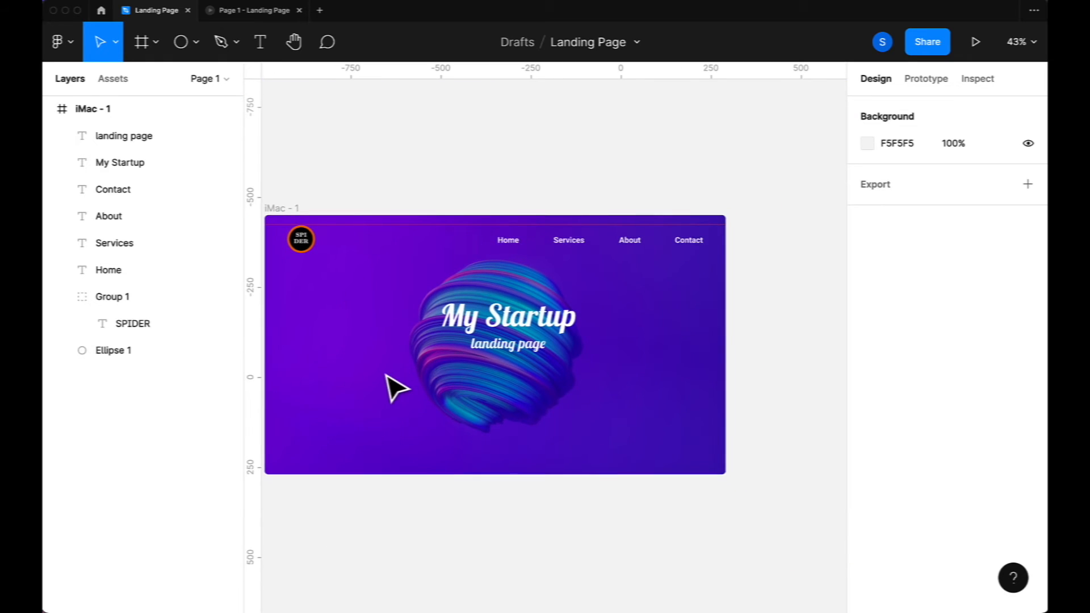
pyautogui.scroll(4, 386, 376)
pyautogui.rightClick(385, 377)
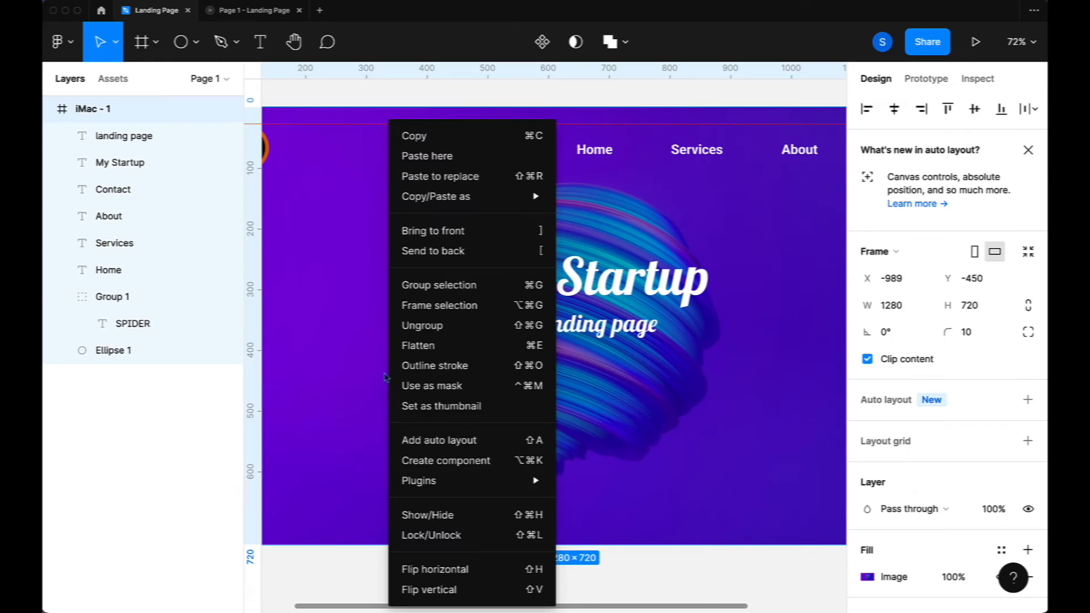
pyautogui.moveTo(471, 479)
pyautogui.scroll(-10, 656, 424)
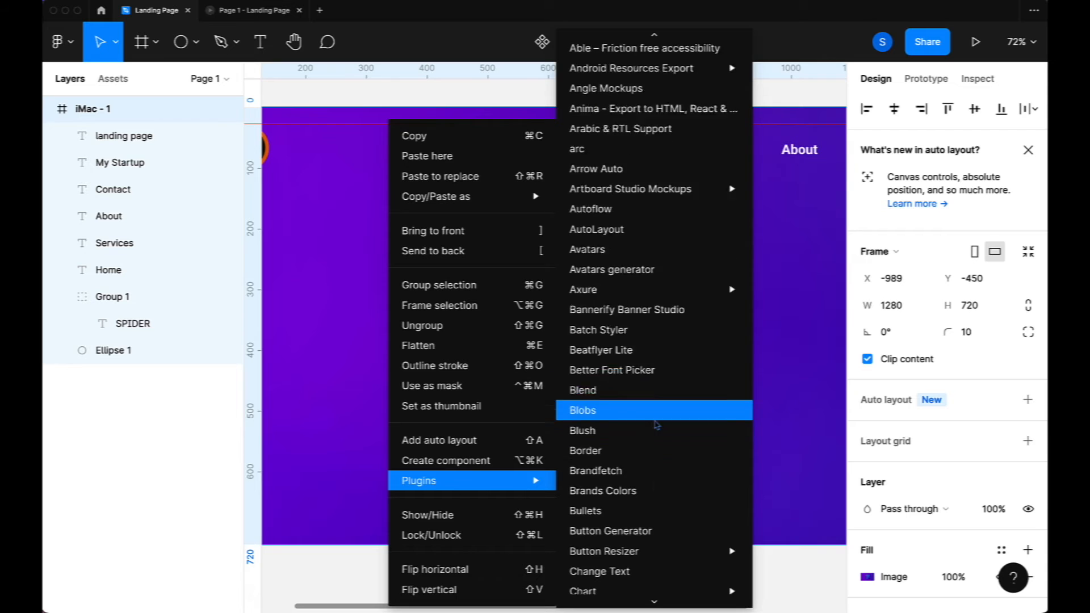
pyautogui.scroll(-15, 657, 424)
pyautogui.scroll(12, 656, 424)
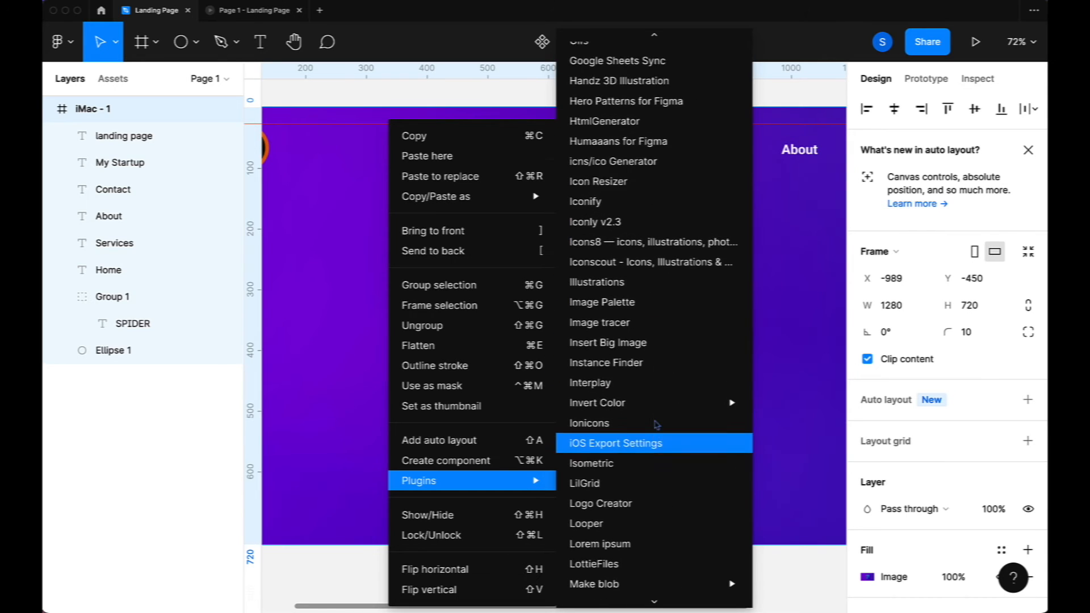
pyautogui.scroll(3, 656, 425)
pyautogui.scroll(-6, 657, 425)
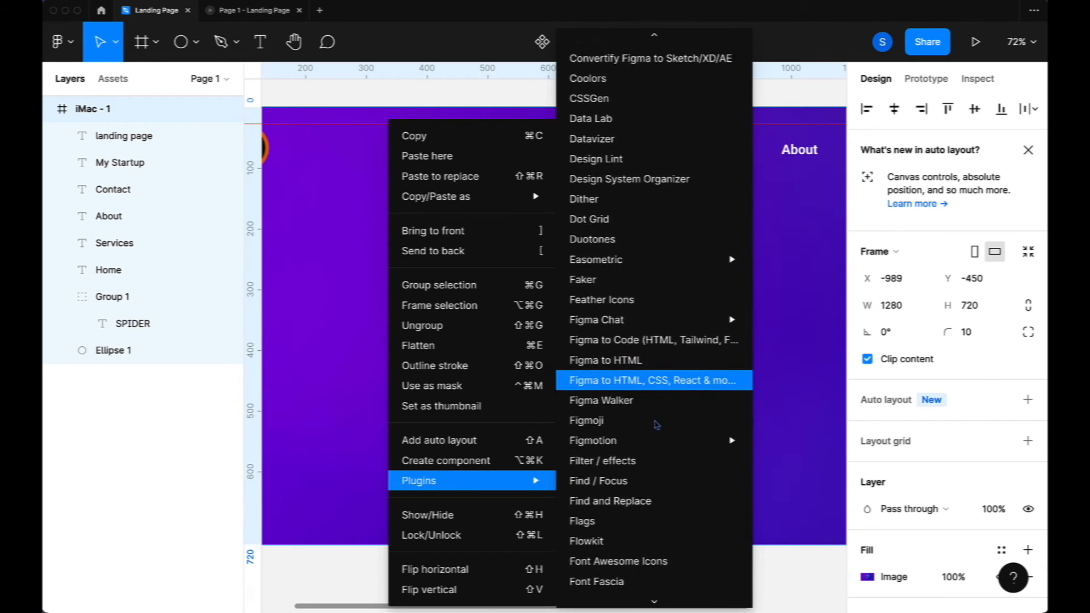
pyautogui.scroll(-10, 657, 425)
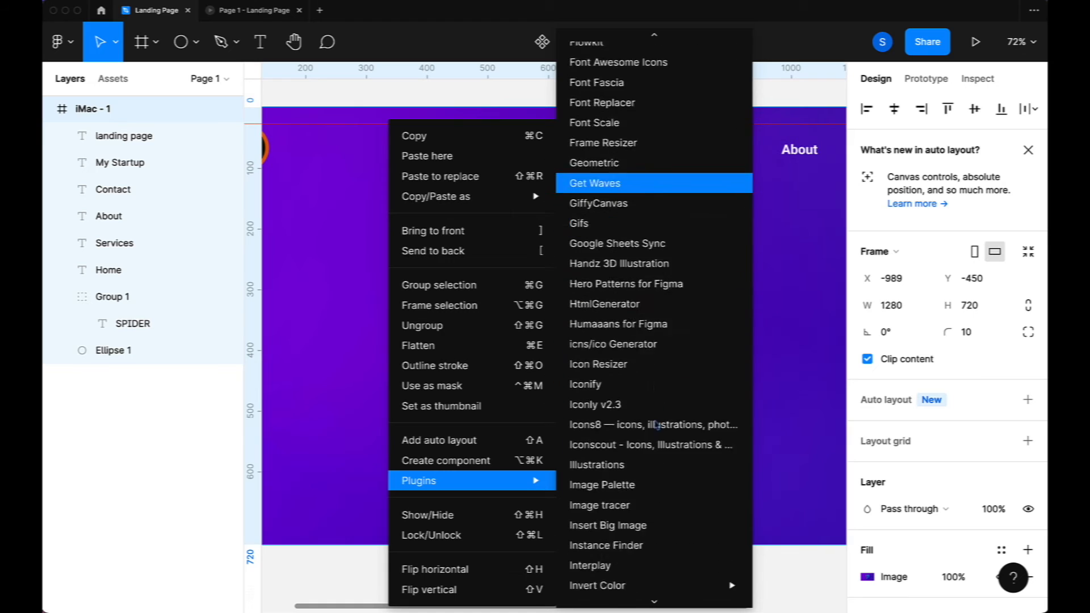
pyautogui.scroll(-5, 655, 420)
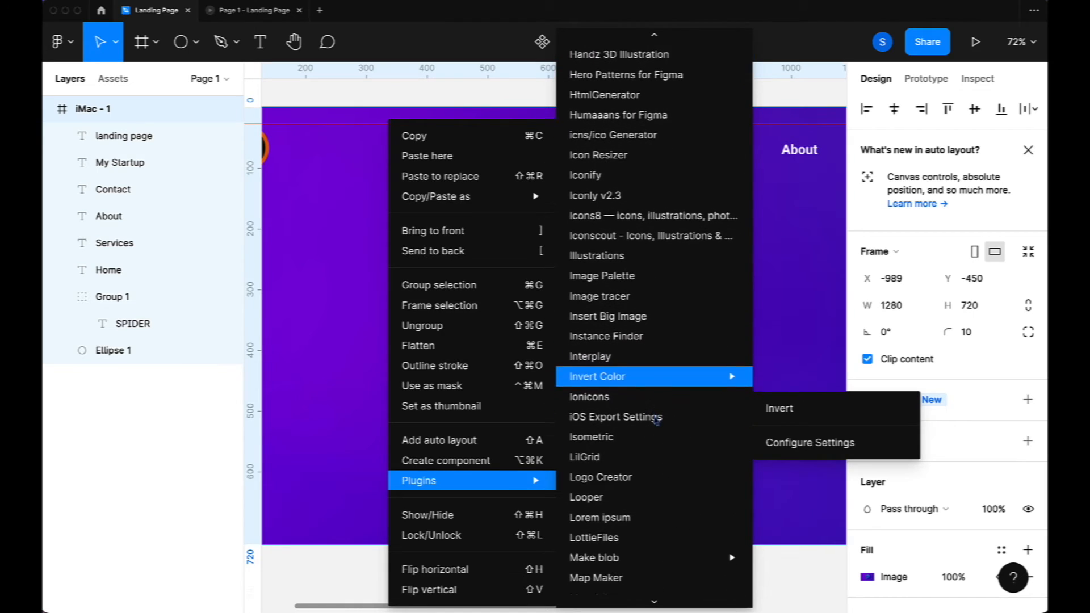
pyautogui.click(625, 444)
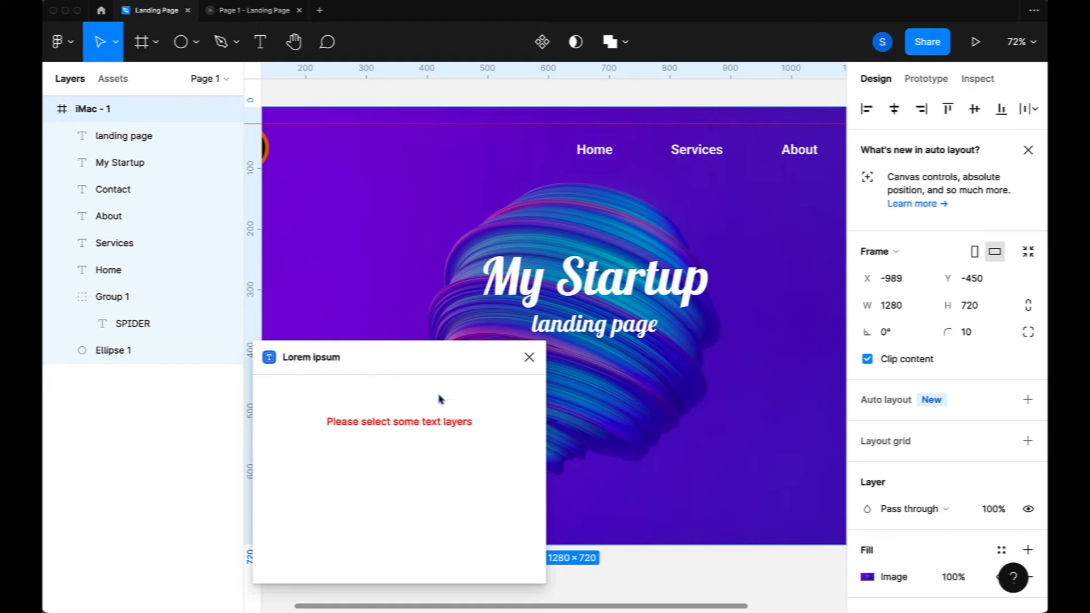
pyautogui.moveTo(392, 366); pyautogui.dragTo(316, 337)
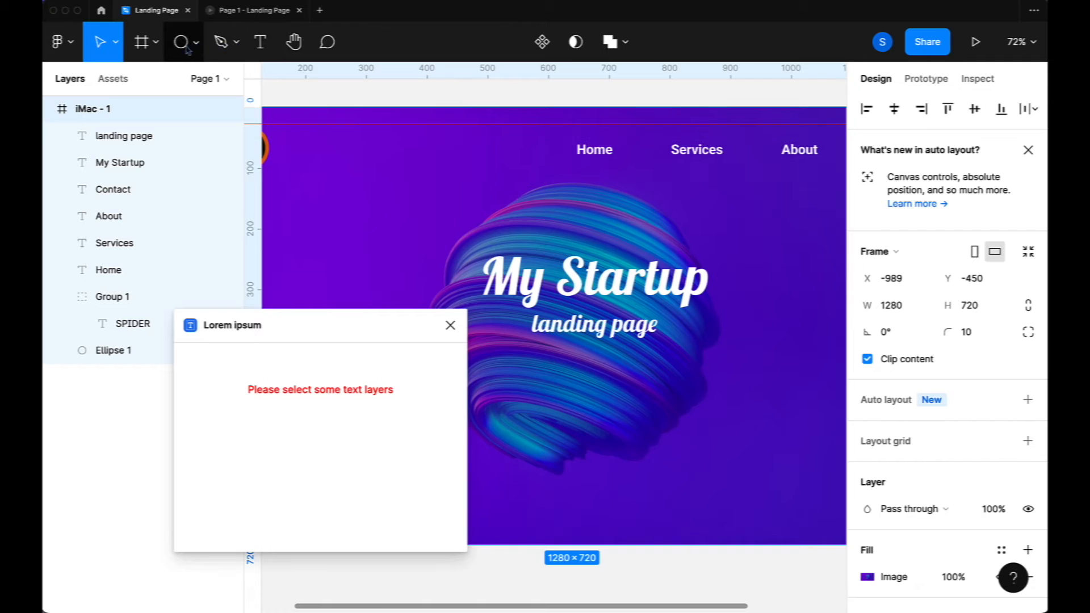
pyautogui.click(582, 444)
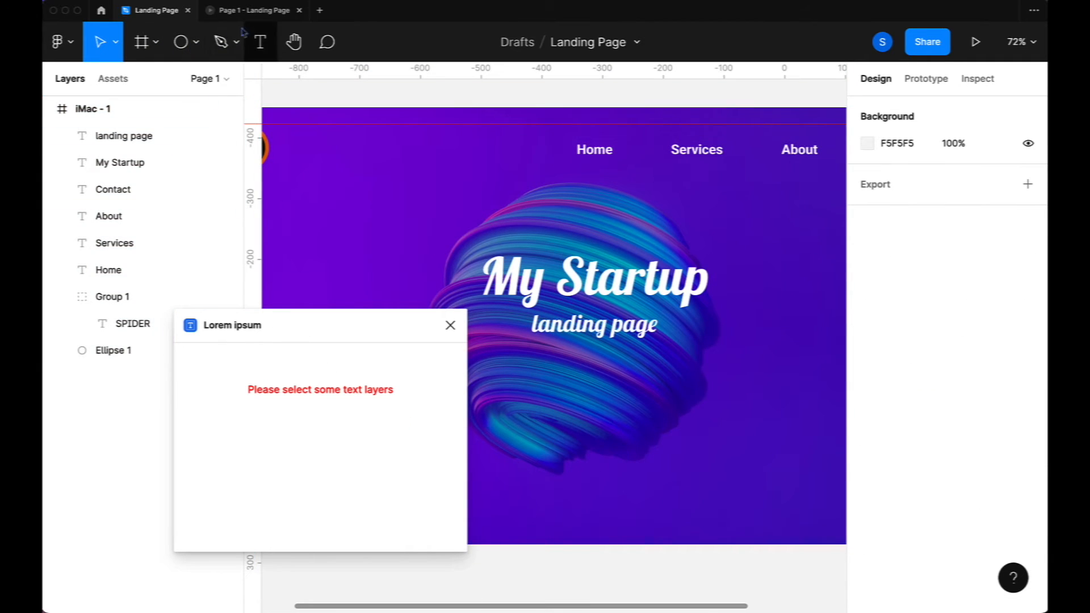
pyautogui.click(156, 45)
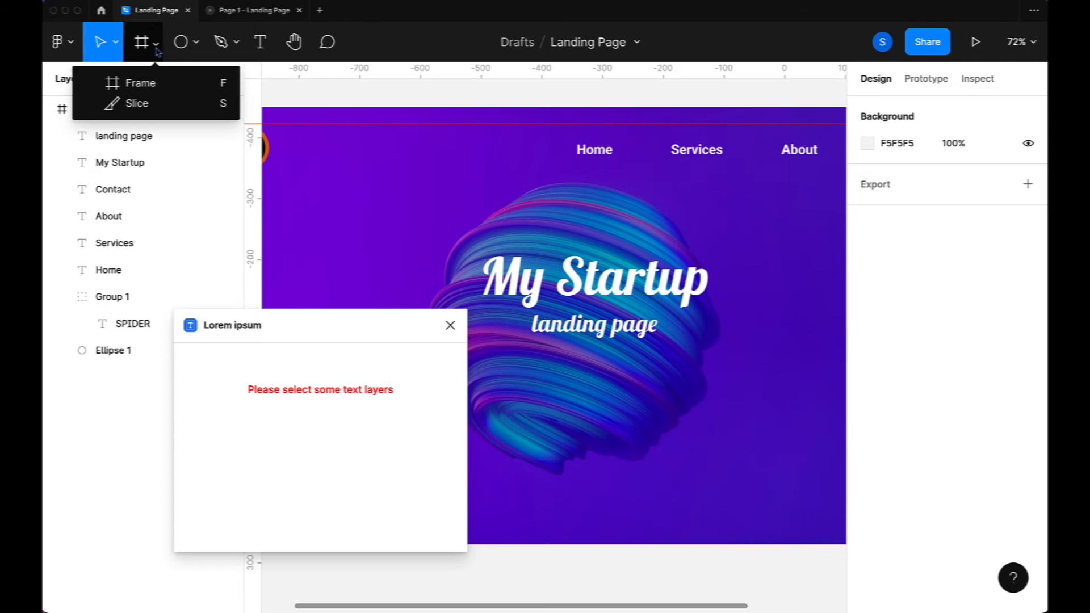
pyautogui.click(195, 43)
pyautogui.click(191, 84)
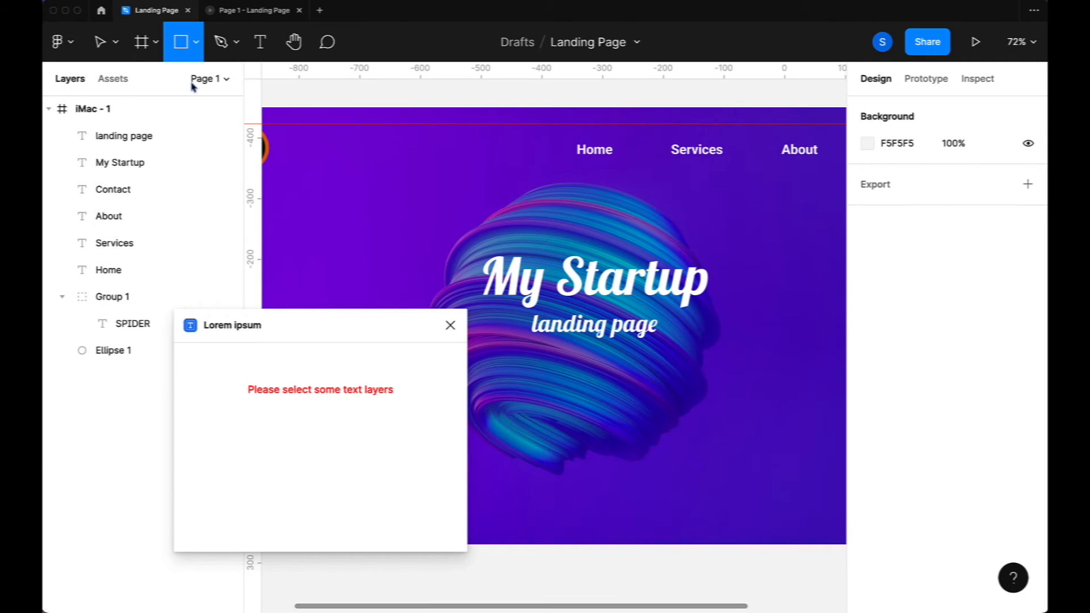
pyautogui.click(600, 406)
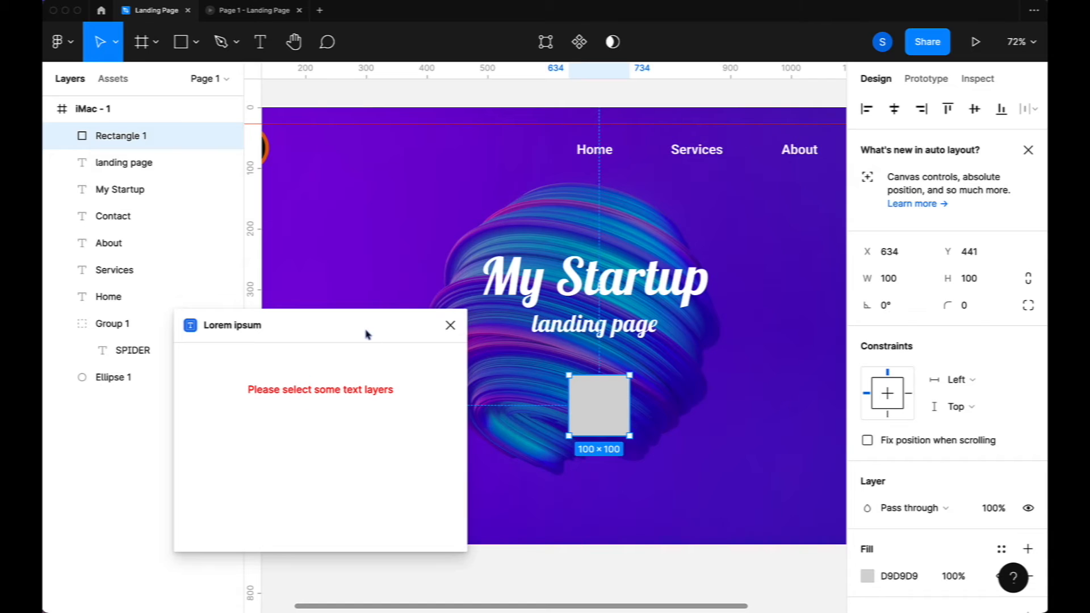
pyautogui.moveTo(365, 333); pyautogui.dragTo(301, 324)
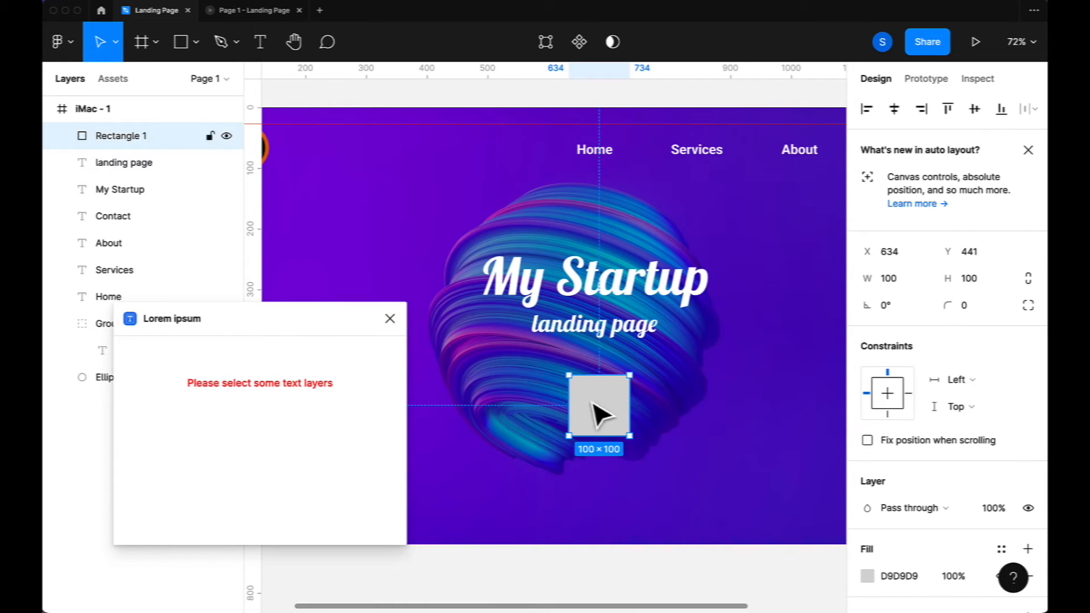
pyautogui.press('Delete')
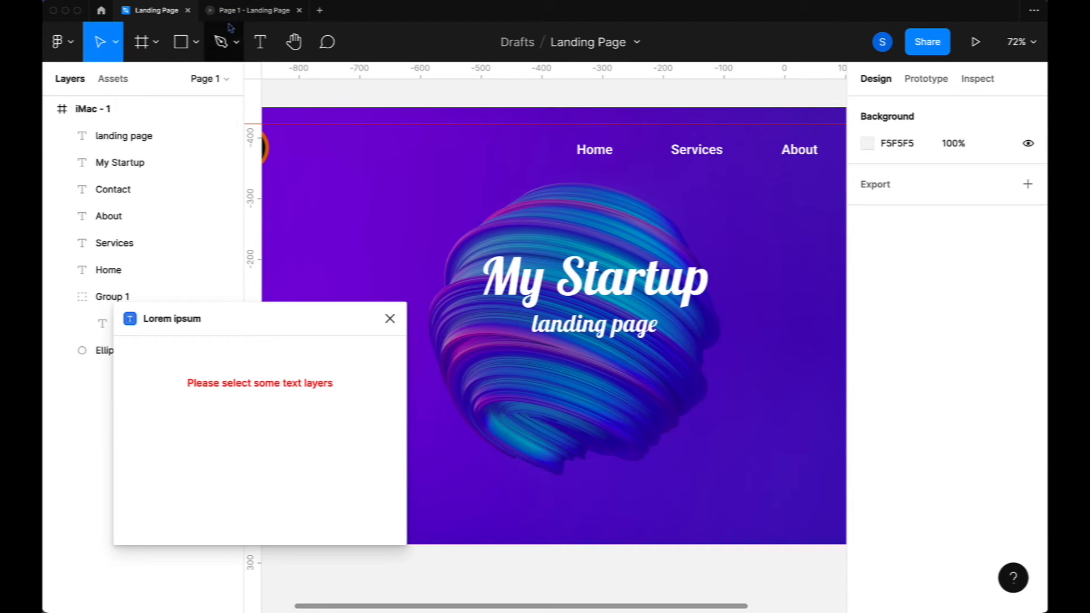
# Place an empty text layer below "landing page" and fill it with 25 words generated by the Lorem ipsum plugin
pyautogui.click(256, 41)
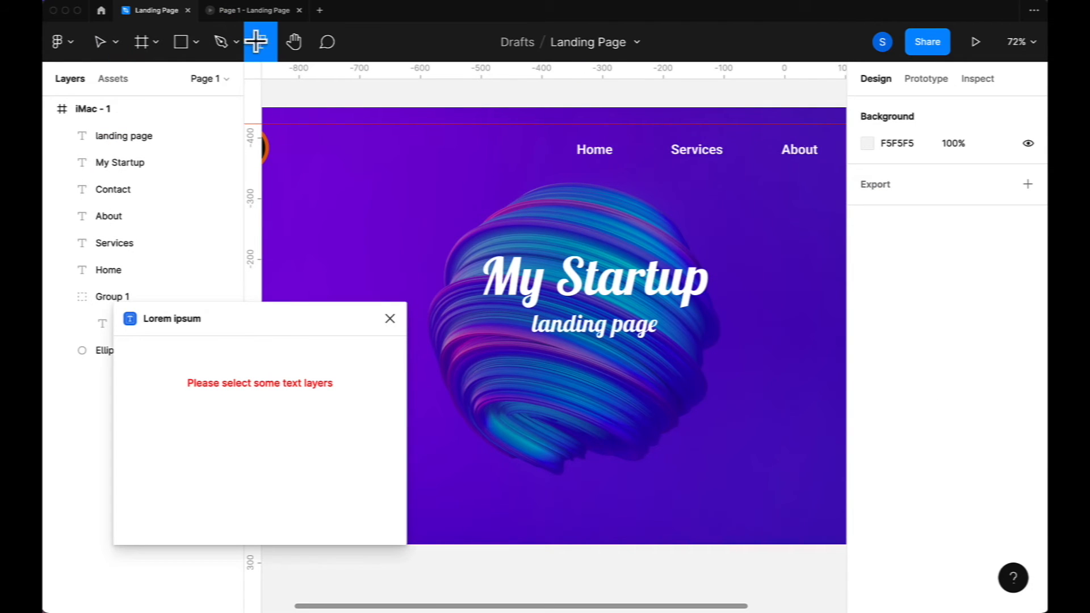
pyautogui.click(579, 418)
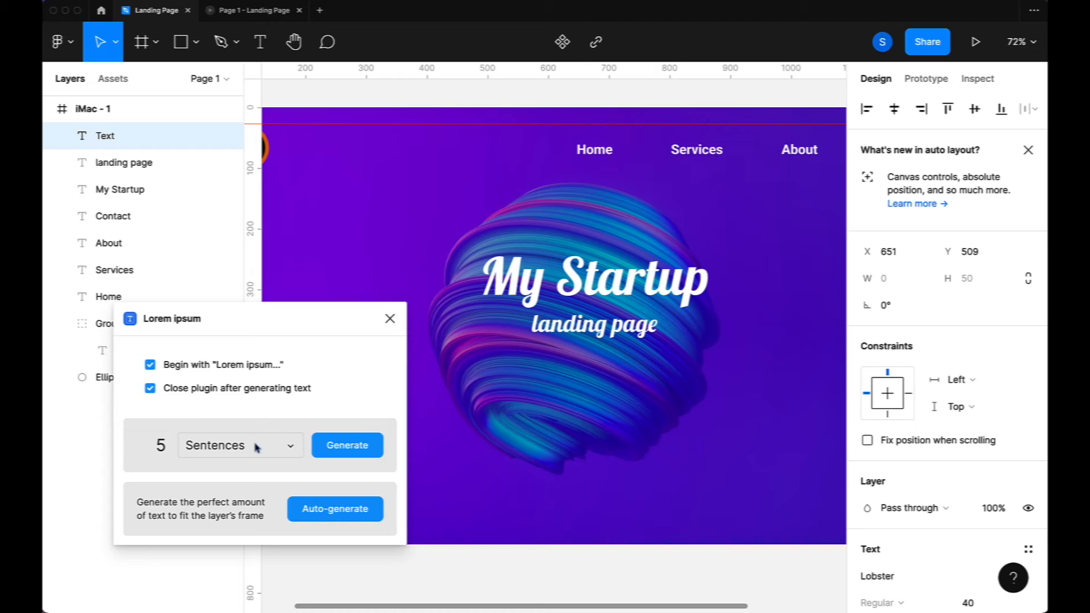
pyautogui.click(272, 452)
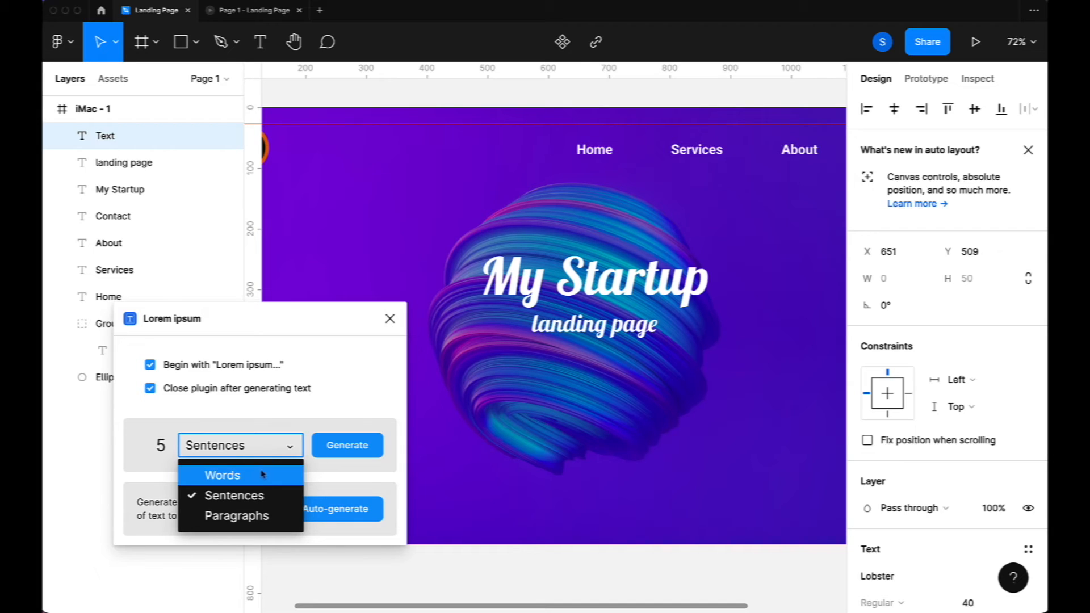
pyautogui.click(262, 476)
pyautogui.click(161, 448)
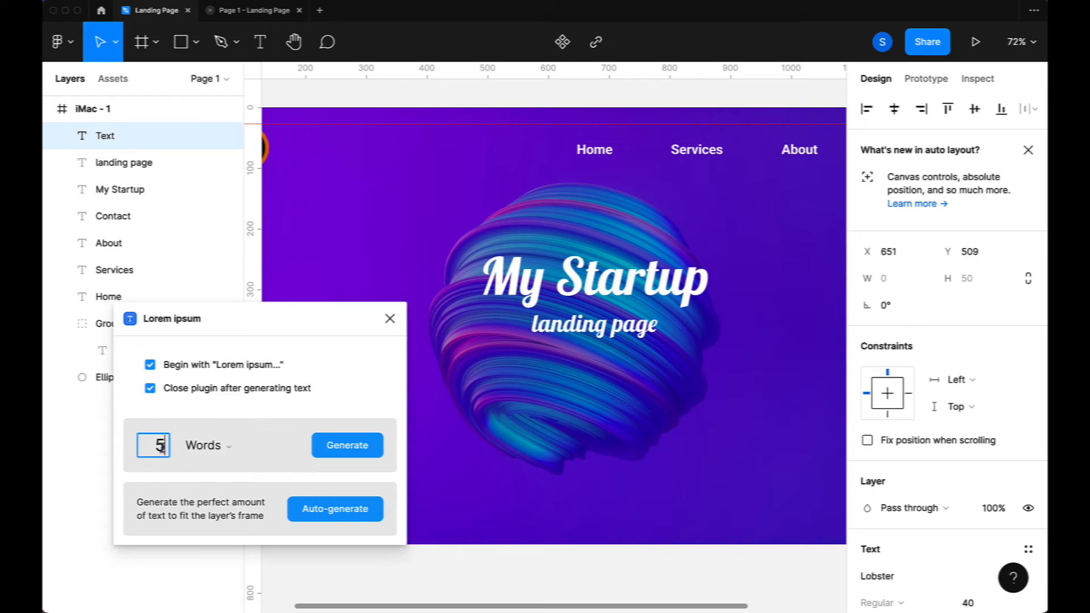
pyautogui.press('BackSpace')
pyautogui.write('25')
pyautogui.click(352, 445)
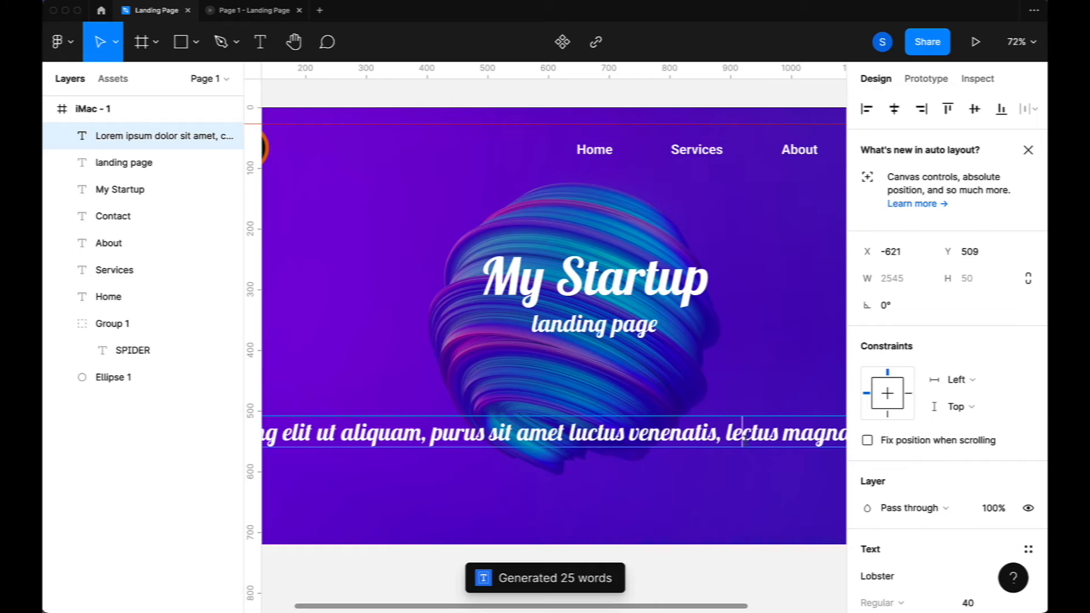
# Change the font of the generated lorem ipsum text to Roboto
pyautogui.scroll(-2, 991, 533)
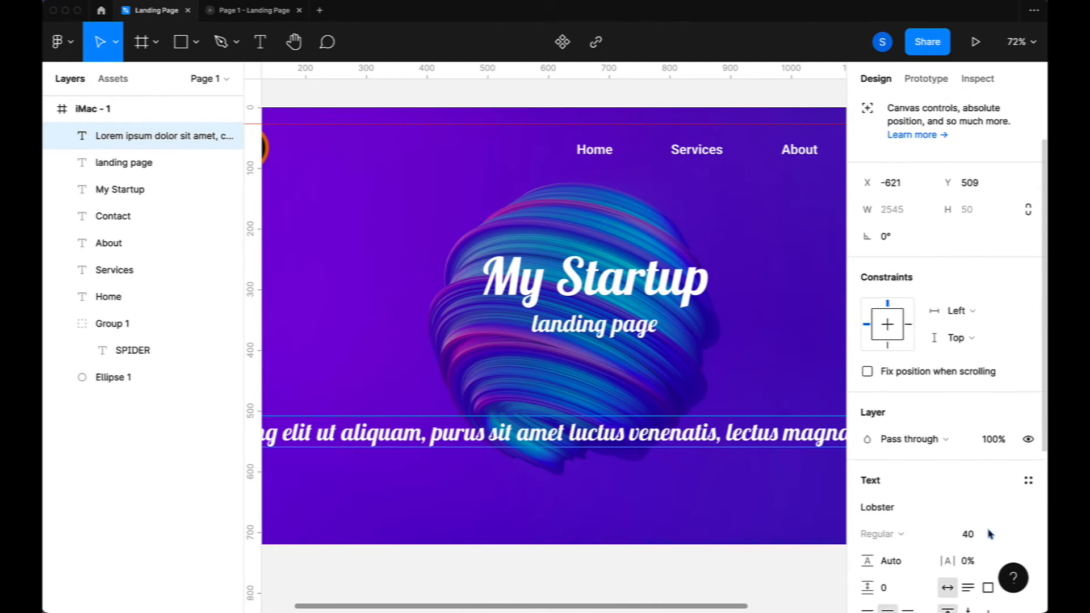
pyautogui.scroll(-1, 990, 533)
pyautogui.click(921, 493)
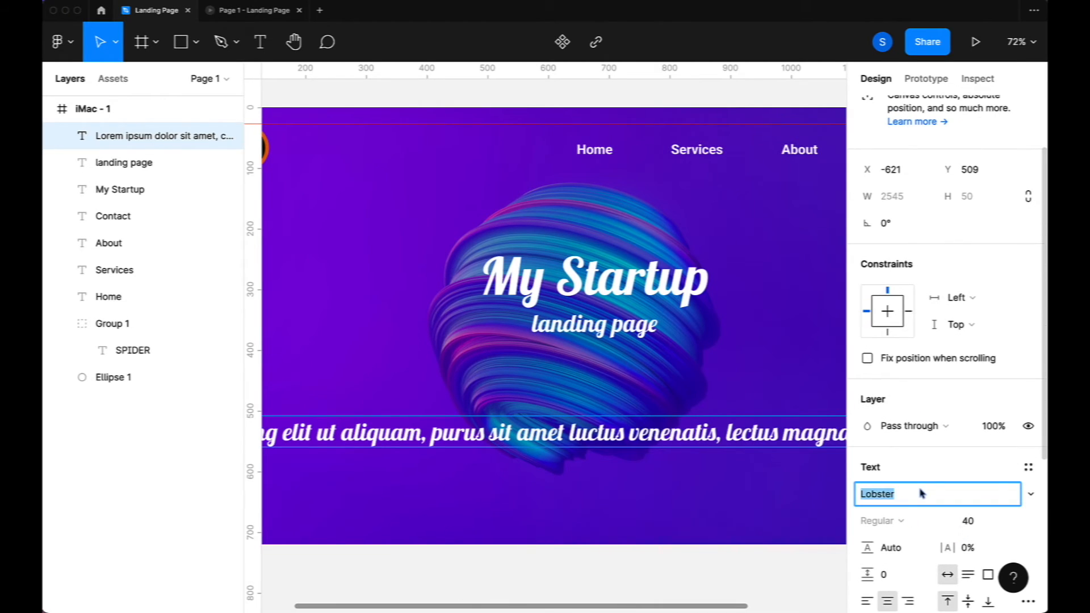
pyautogui.write('Roboto')
pyautogui.press('Return')
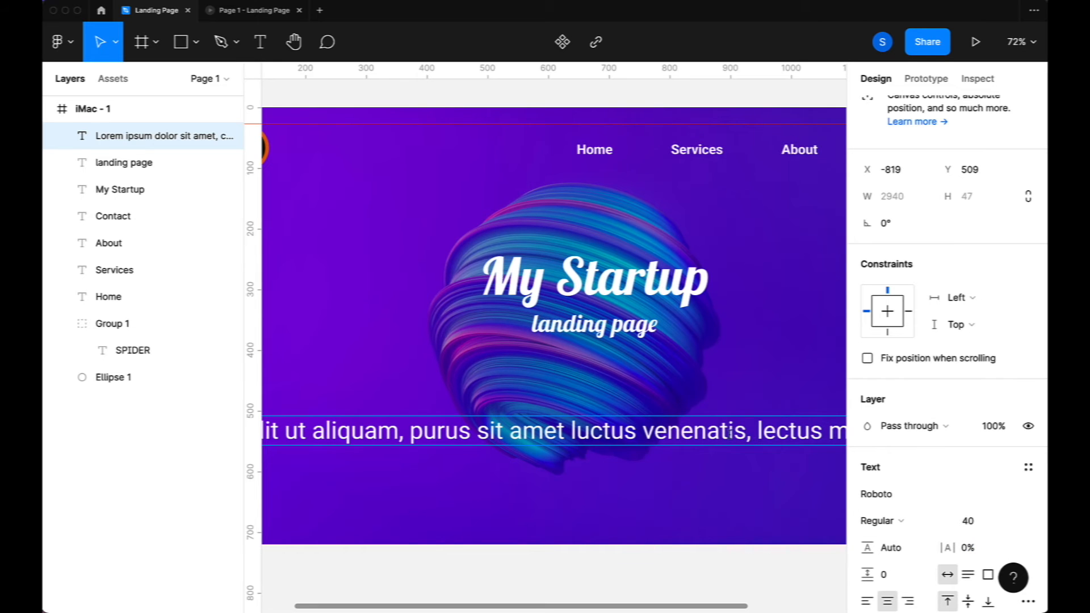
# Finish editing the lorem ipsum text and pull in its box's left edge to a width of about 1728
pyautogui.scroll(-5, 731, 433)
pyautogui.scroll(3, 731, 432)
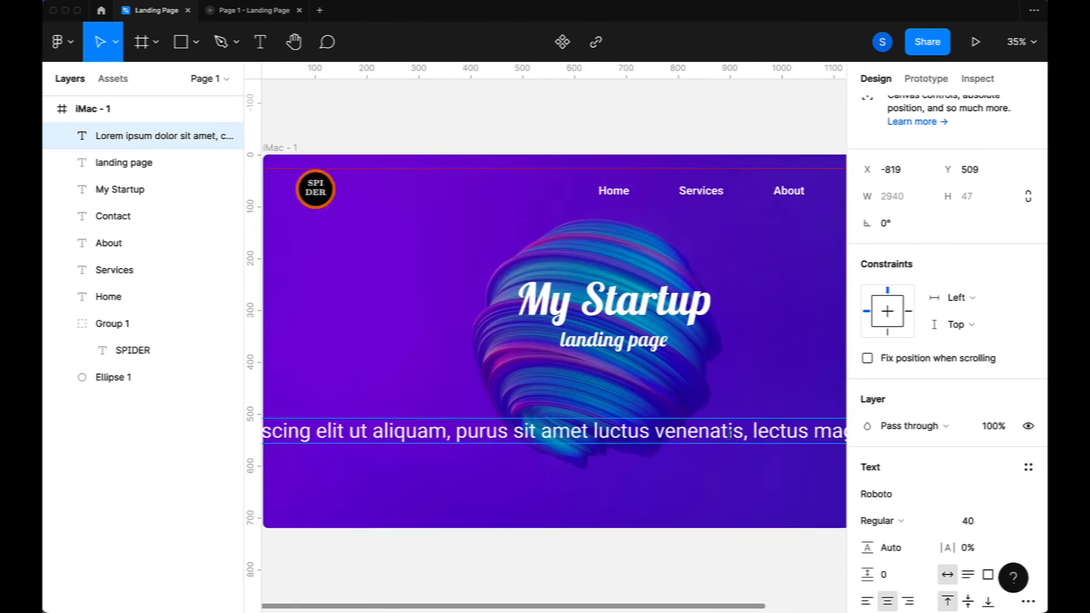
pyautogui.scroll(2, 730, 433)
pyautogui.scroll(-6, 731, 432)
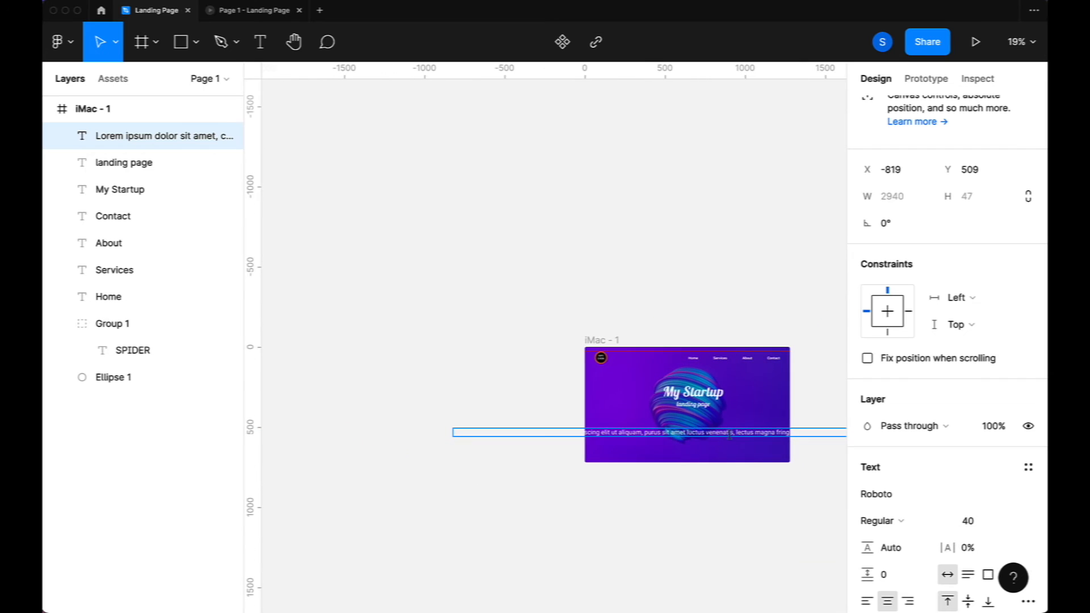
pyautogui.press('Escape')
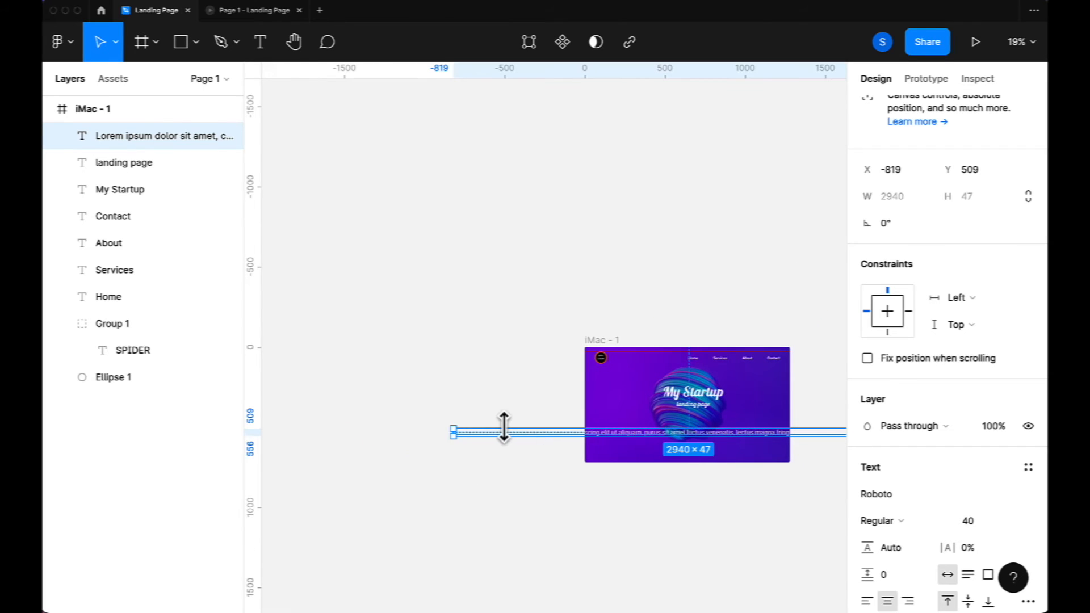
pyautogui.moveTo(453, 433); pyautogui.dragTo(647, 442)
pyautogui.scroll(6, 646, 442)
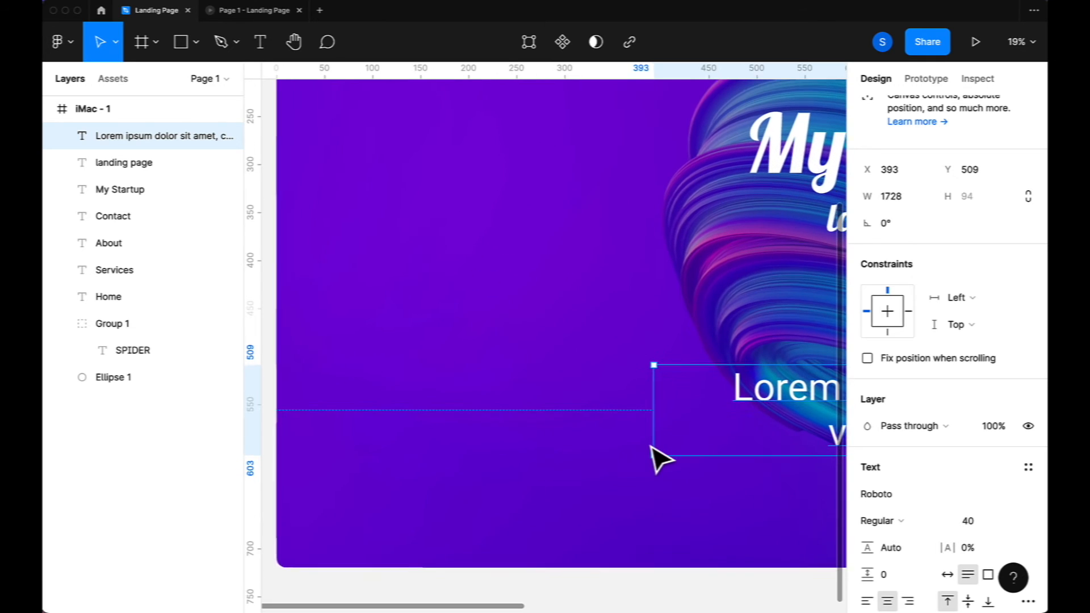
pyautogui.scroll(-5, 538, 432)
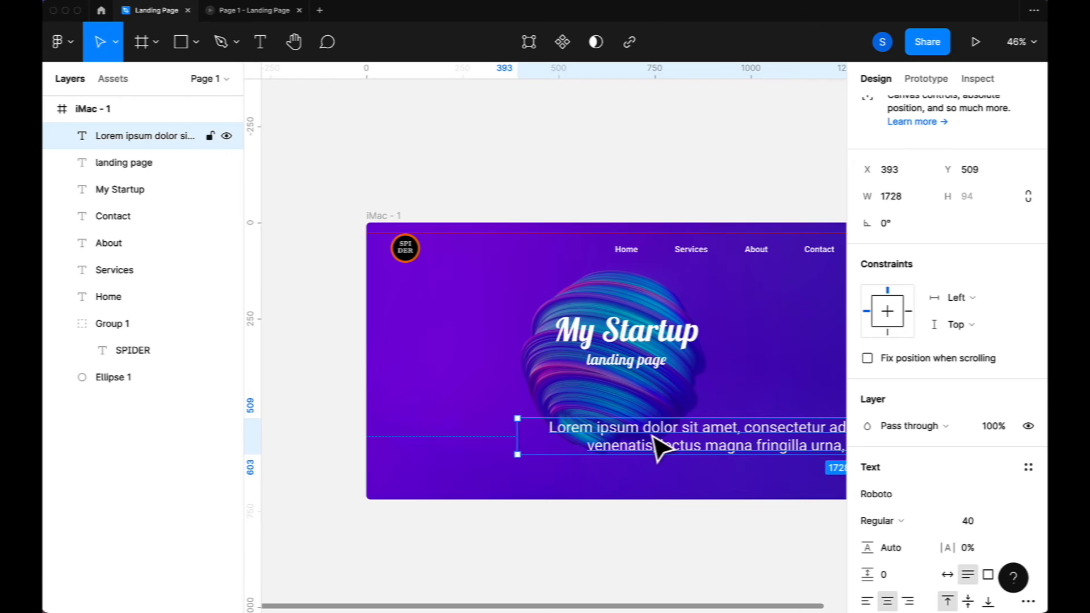
# Move the lorem ipsum text box to about X 120, Y 492 and narrow it from its right edge to about 882 wide
pyautogui.moveTo(659, 448); pyautogui.dragTo(556, 440)
pyautogui.hscroll(5, 559, 463)
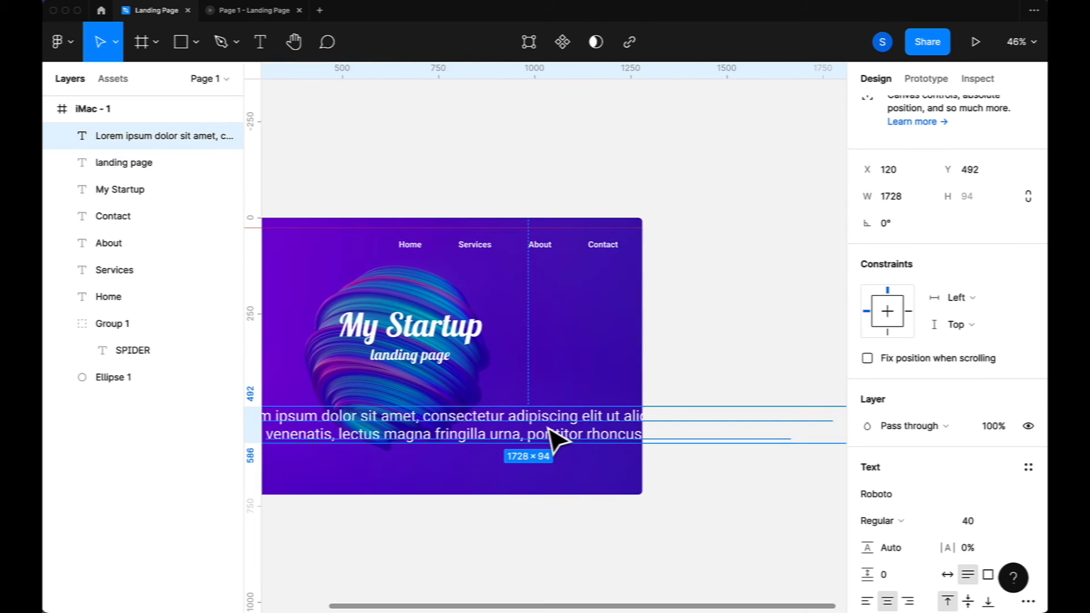
pyautogui.hscroll(6, 653, 459)
pyautogui.hscroll(-5, 639, 440)
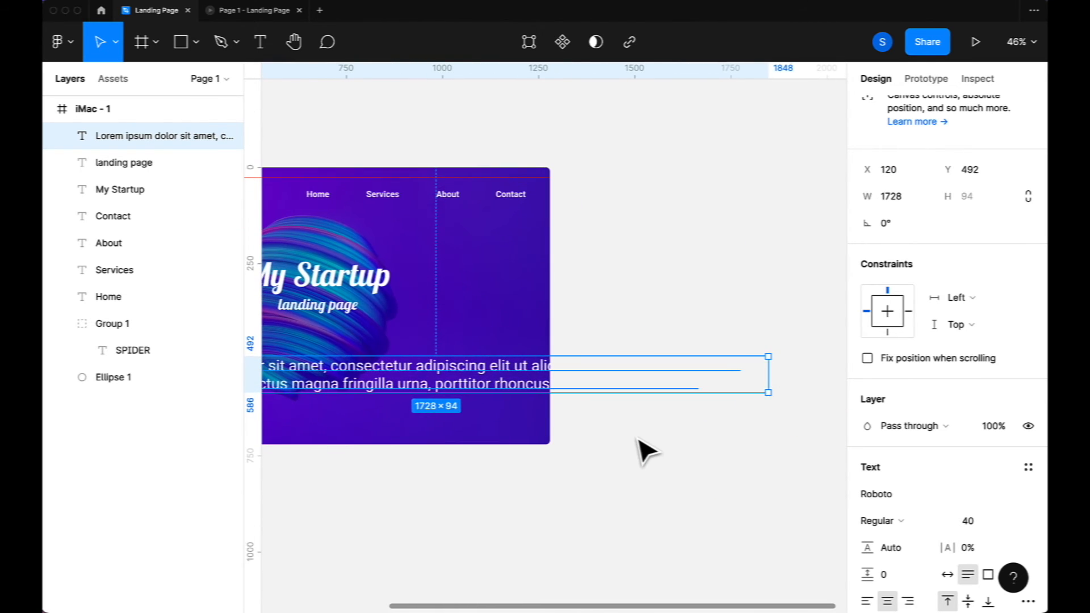
pyautogui.moveTo(772, 378); pyautogui.dragTo(448, 380)
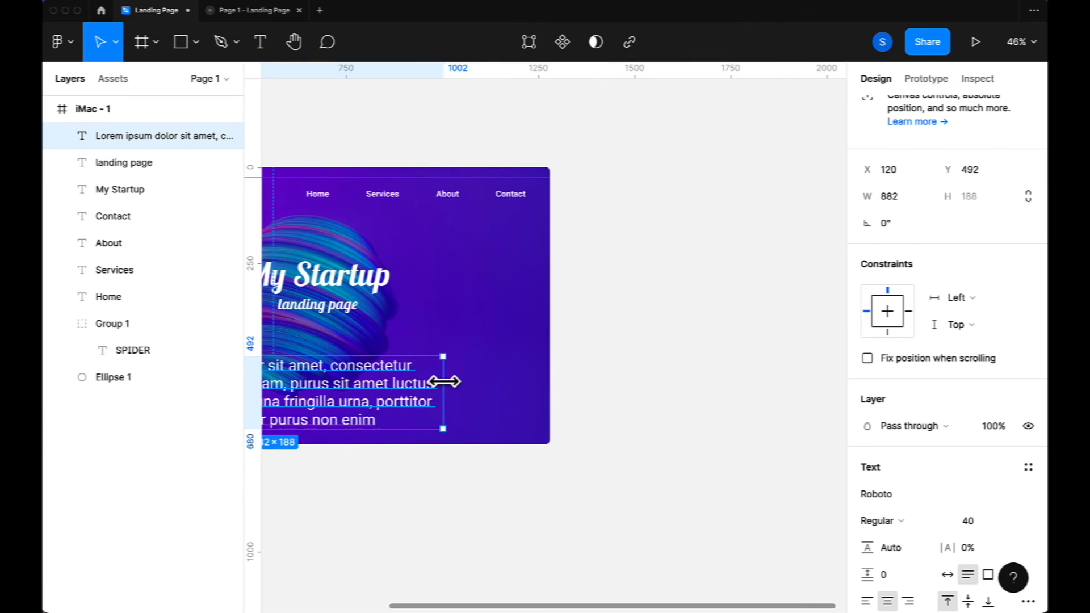
# Move the lorem ipsum paragraph up beneath "landing page", to about X 199, Y 411
pyautogui.hscroll(-5, 447, 384)
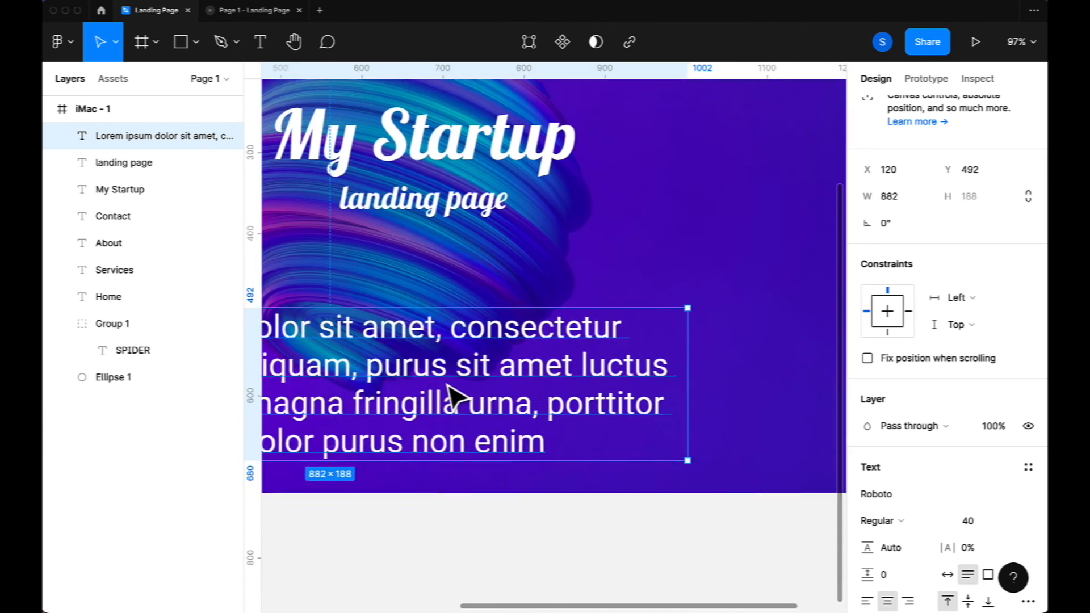
pyautogui.scroll(-5, 447, 386)
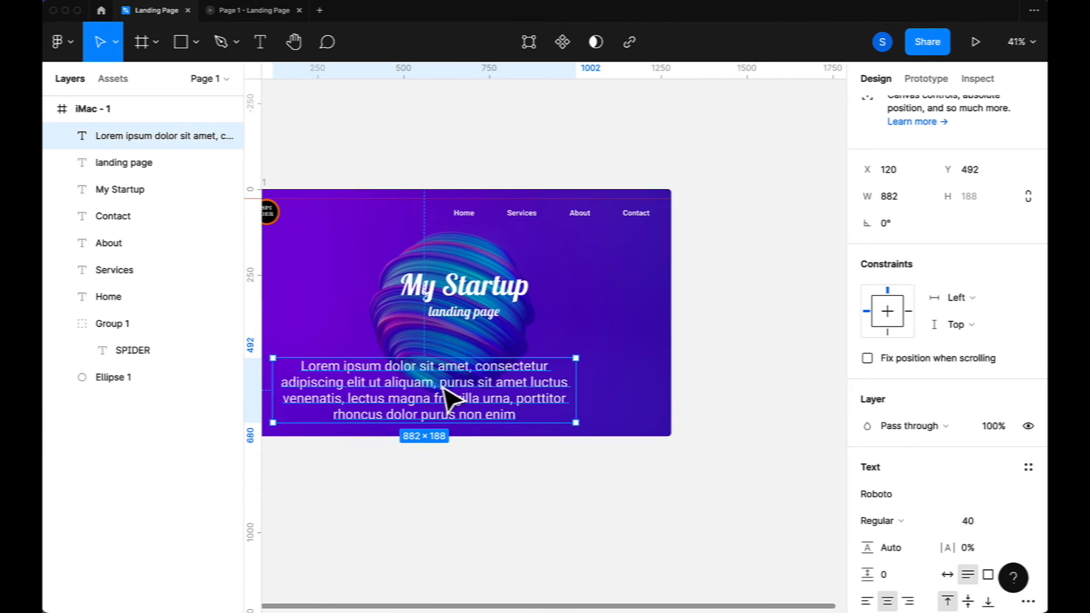
pyautogui.moveTo(448, 384); pyautogui.dragTo(470, 364)
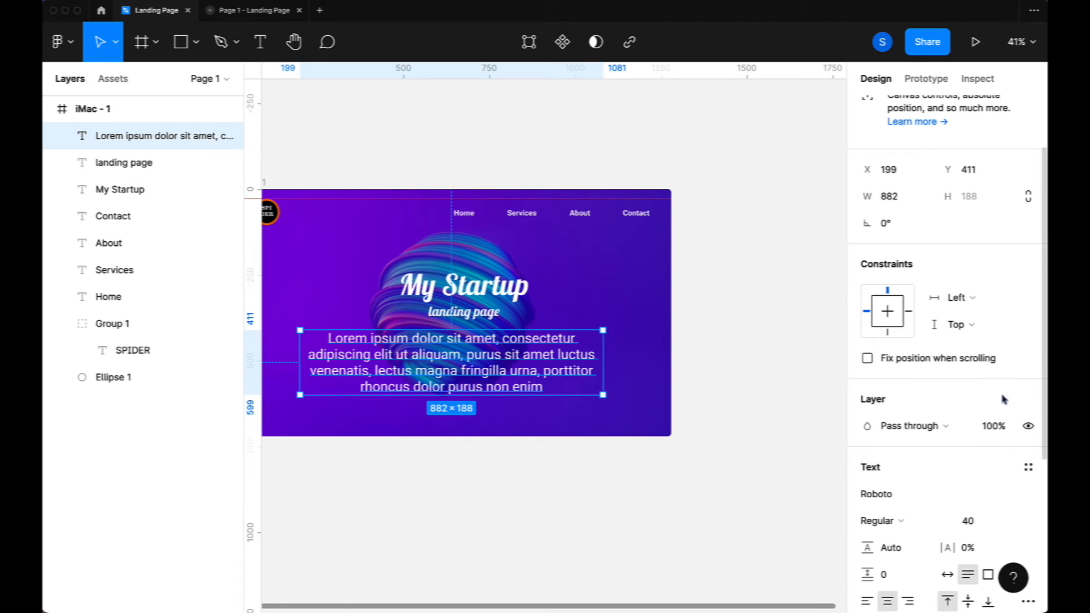
# Reduce the lorem ipsum paragraph's font size to 26
pyautogui.scroll(-3, 959, 511)
pyautogui.click(977, 377)
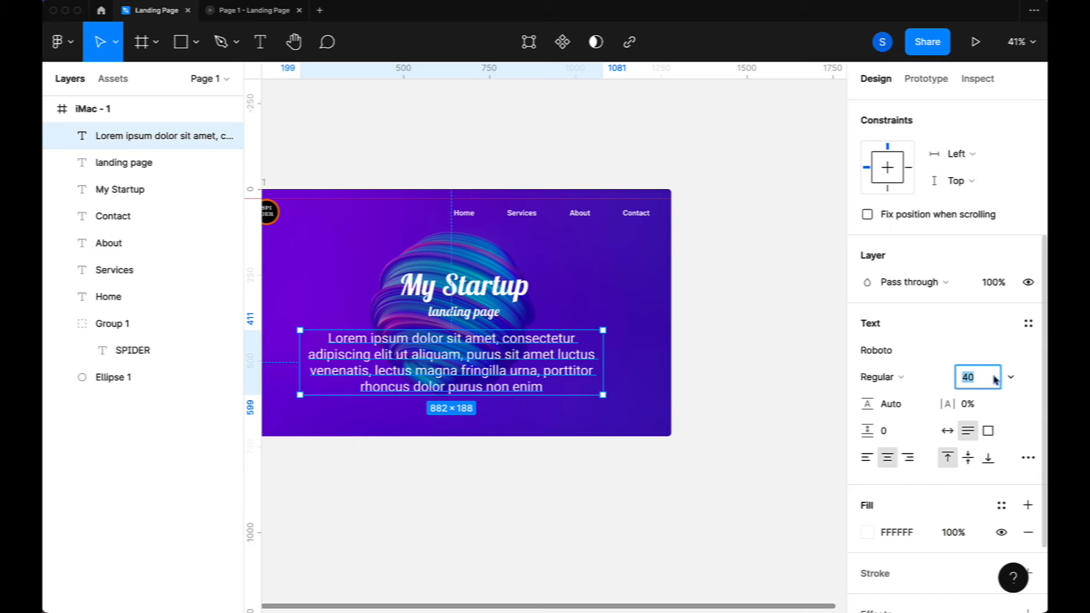
pyautogui.press('Down')
pyautogui.press('Down')
pyautogui.press('Down')
pyautogui.press('Down')
pyautogui.press('Down')
pyautogui.press('Down')
pyautogui.press('Down')
pyautogui.press('Down')
pyautogui.press('Down')
pyautogui.press('Down')
pyautogui.press('Down')
pyautogui.press('Down')
pyautogui.press('Down')
pyautogui.press('Down')
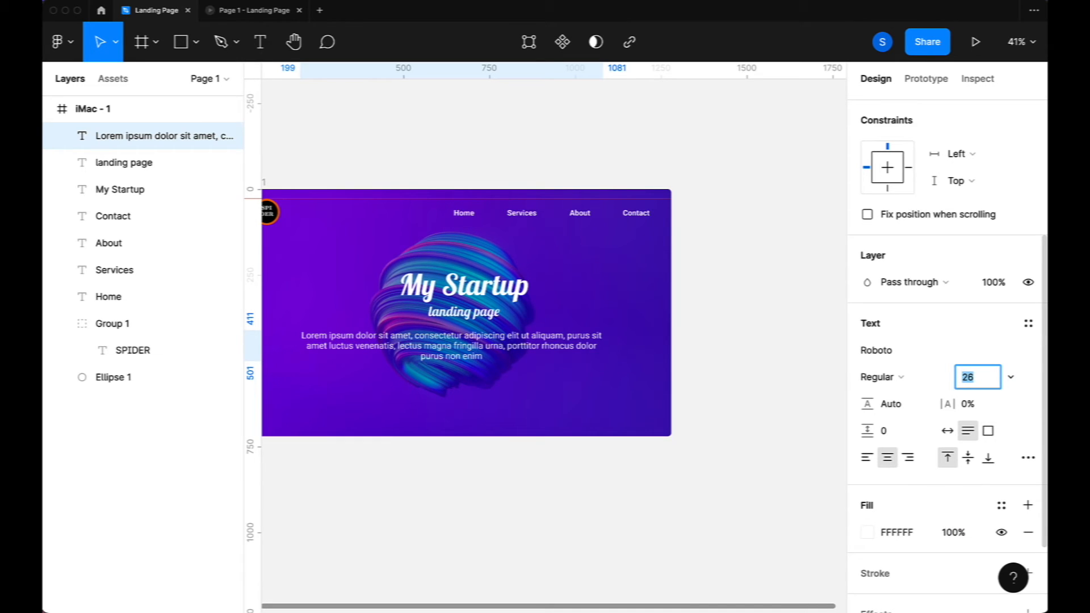
# Lower the lorem ipsum paragraph to about X 206, Y 440, leaving a gap below "landing page", and deselect it
pyautogui.click(469, 351)
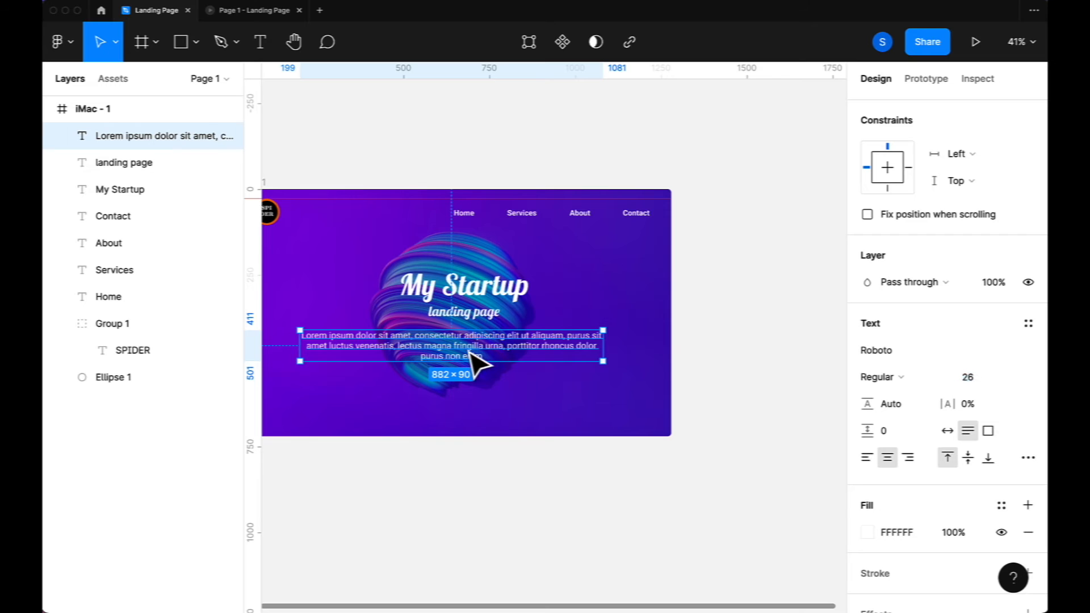
pyautogui.moveTo(470, 354); pyautogui.dragTo(473, 361)
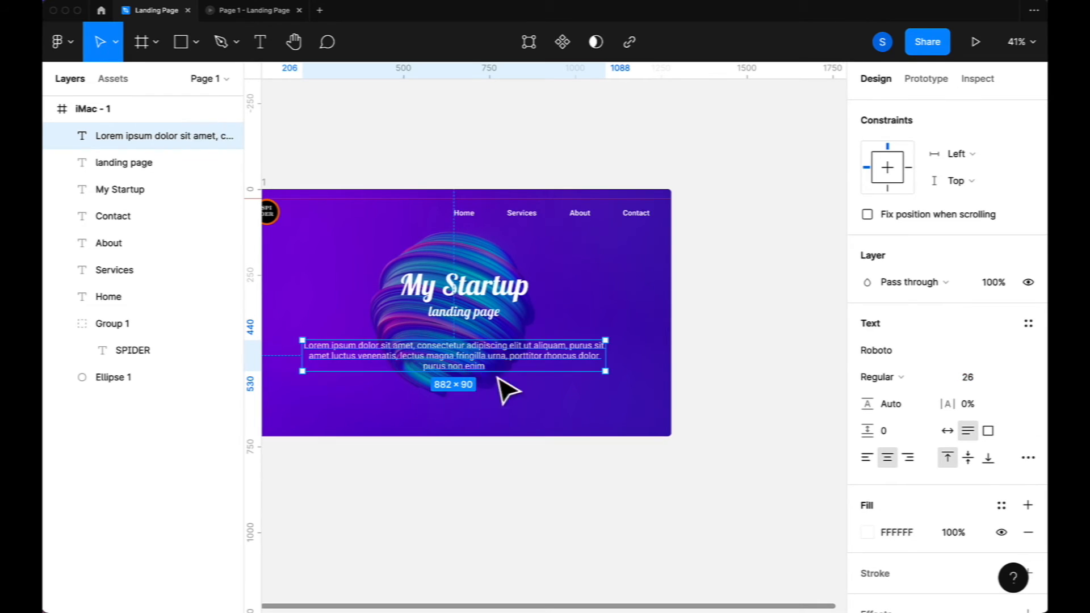
pyautogui.click(522, 405)
pyautogui.hscroll(-3, 532, 420)
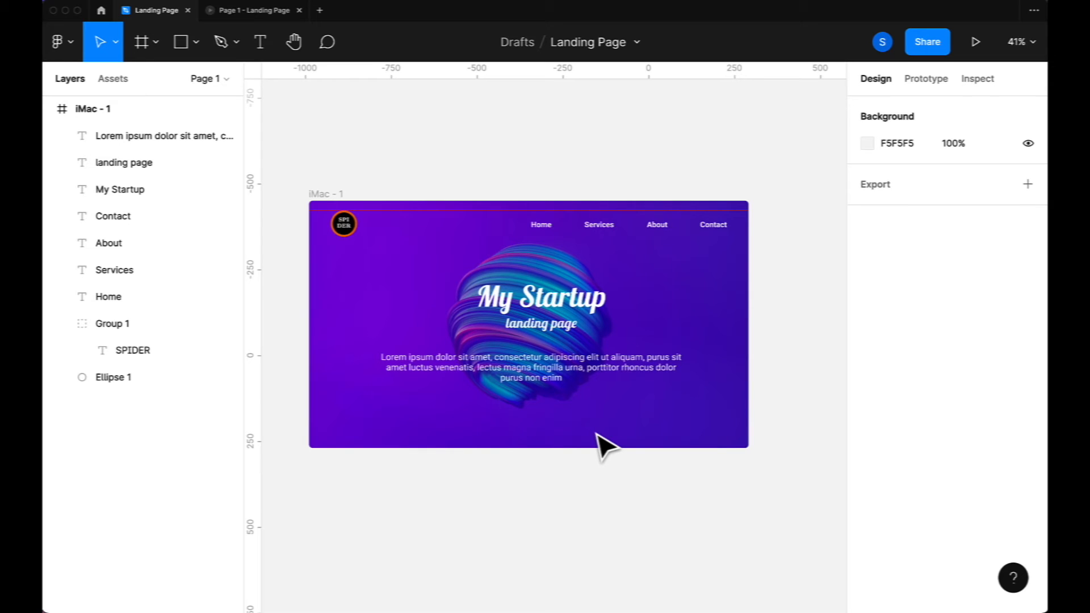
# Place a rectangle below the lorem ipsum paragraph and resize it to about 249 × 84 at X 398, Y 606
pyautogui.click(179, 44)
pyautogui.click(469, 408)
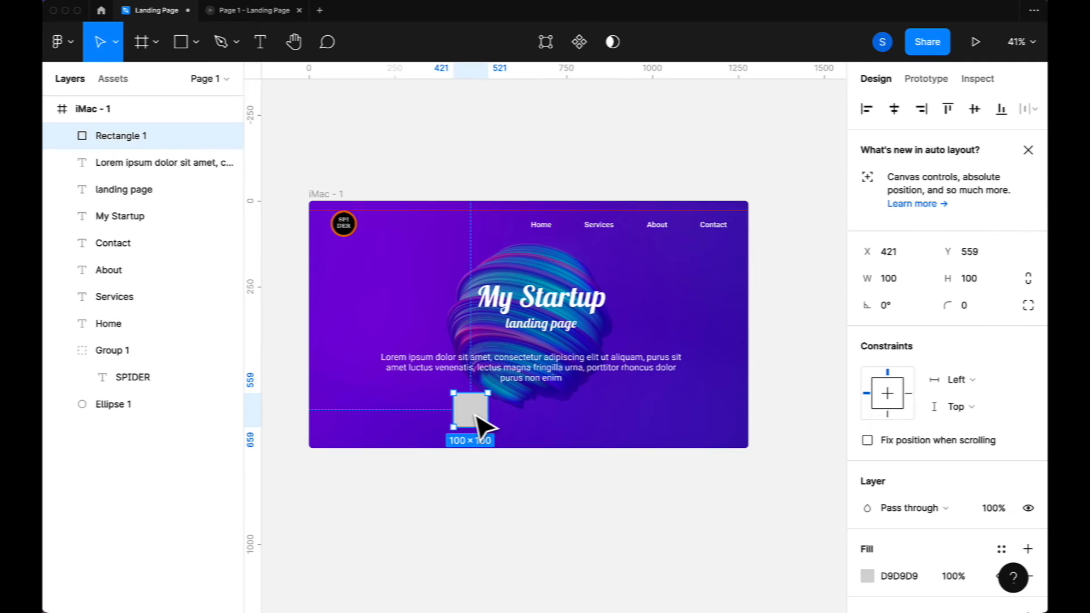
pyautogui.moveTo(488, 415); pyautogui.dragTo(491, 440)
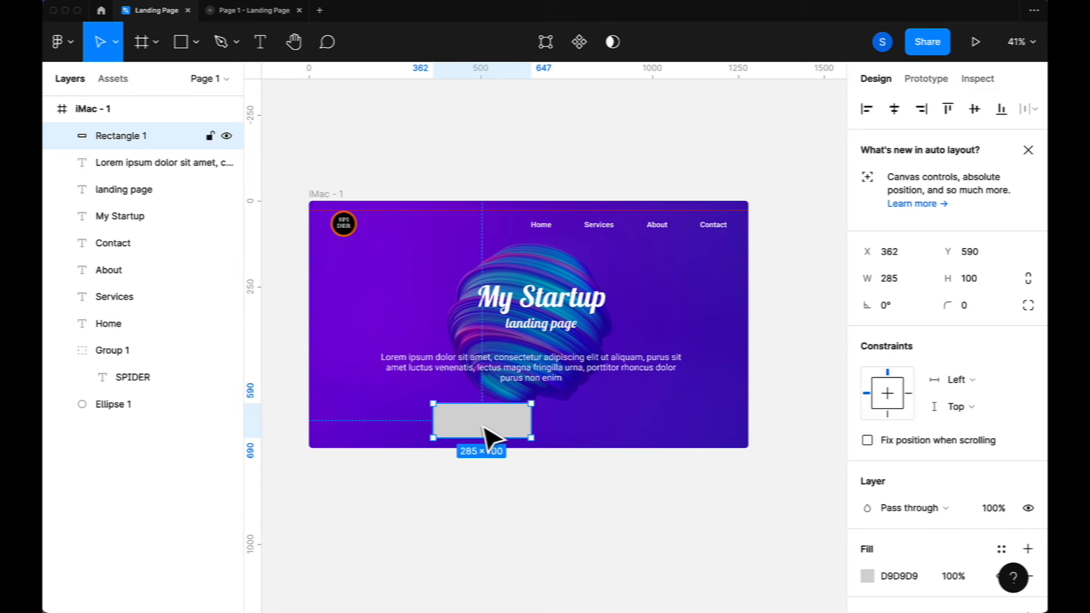
pyautogui.moveTo(433, 403); pyautogui.dragTo(446, 408)
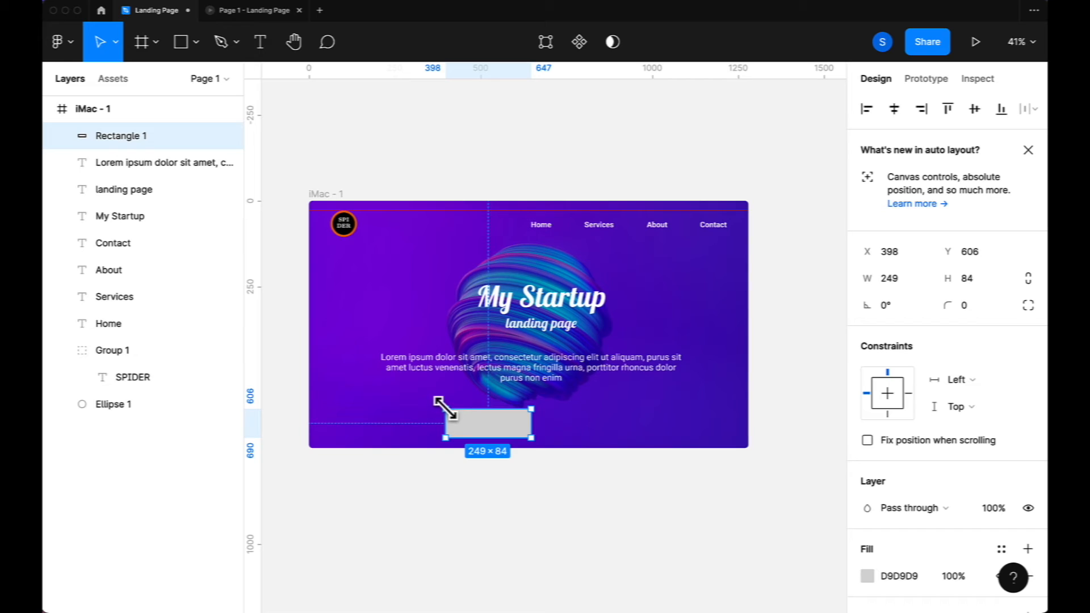
# Try the dark orange document color DF6D03 as the rectangle's fill
pyautogui.click(867, 576)
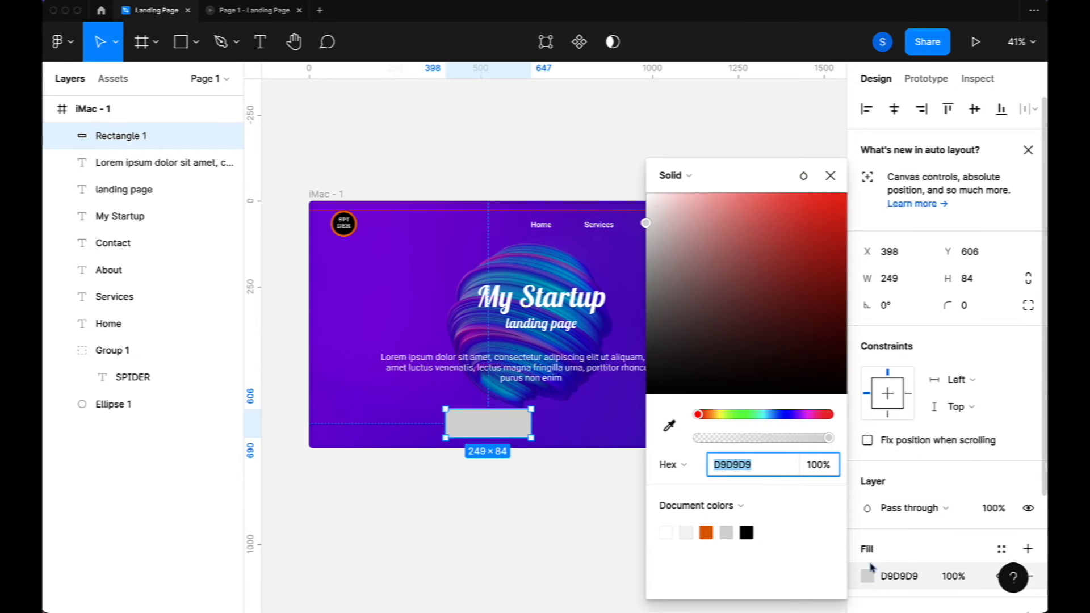
pyautogui.click(710, 530)
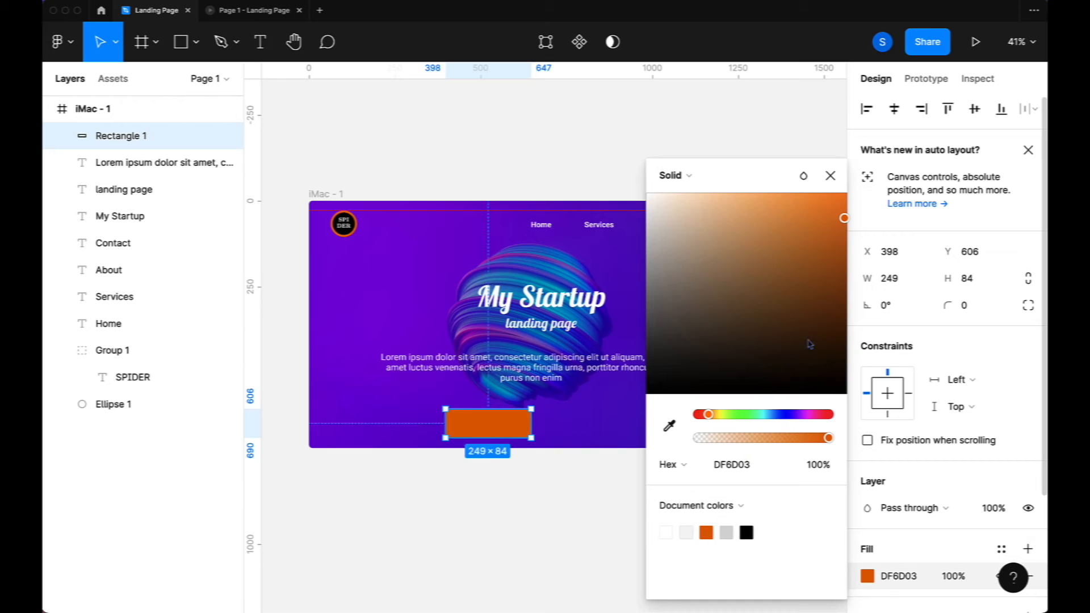
pyautogui.click(766, 469)
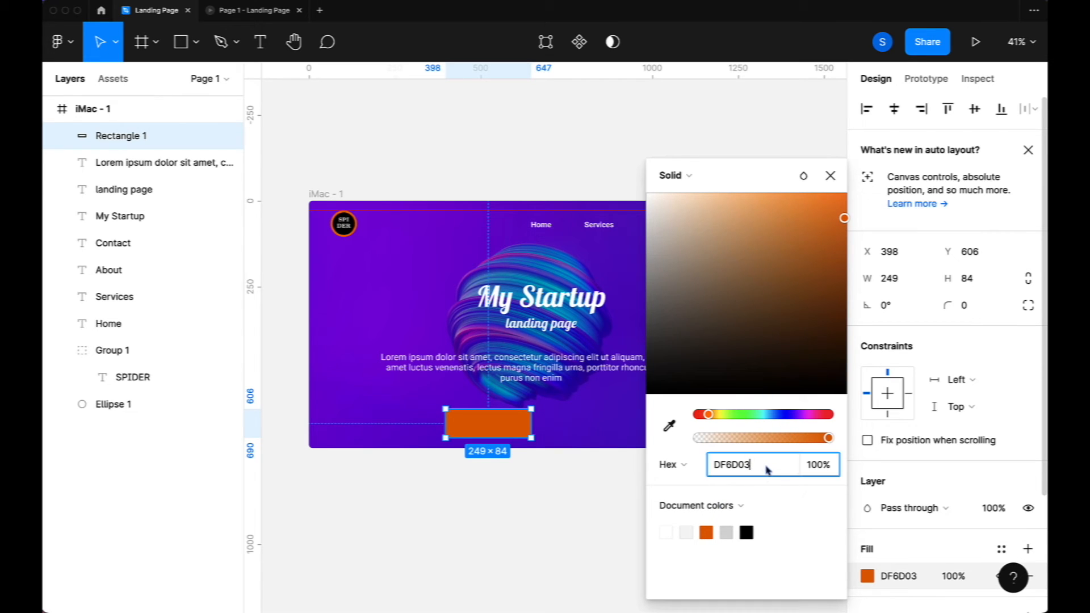
pyautogui.click(830, 177)
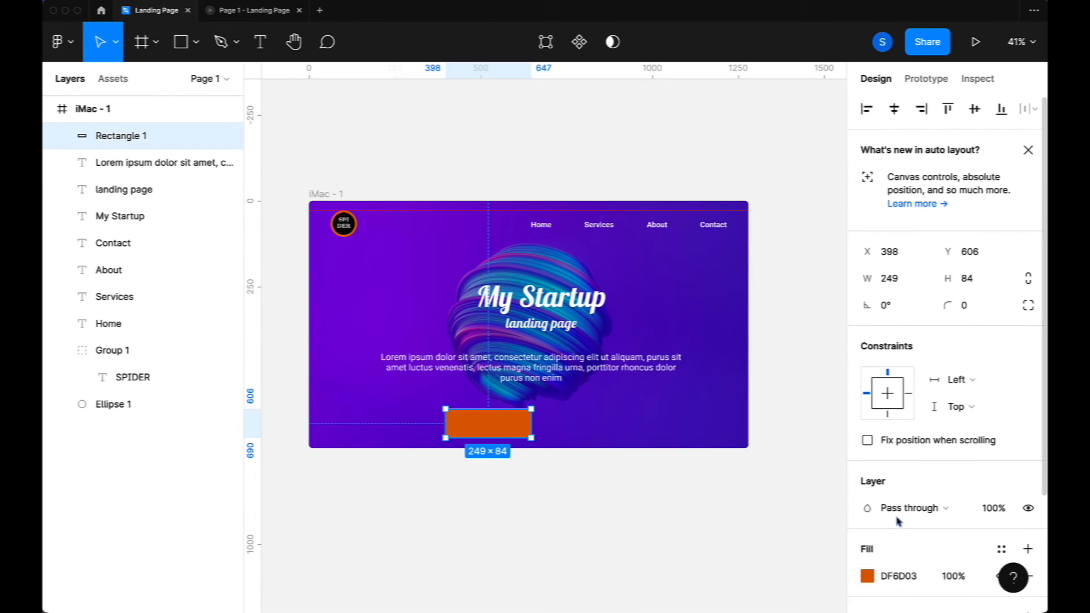
# Set the rectangle's fill to the named color orange
pyautogui.scroll(-3, 898, 549)
pyautogui.click(905, 435)
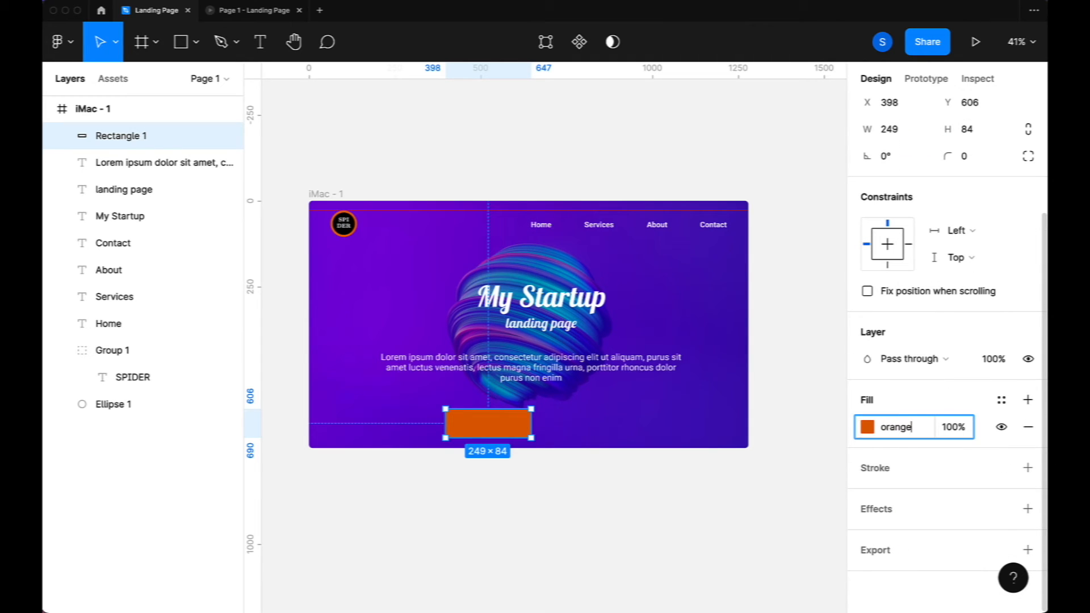
pyautogui.press('Return')
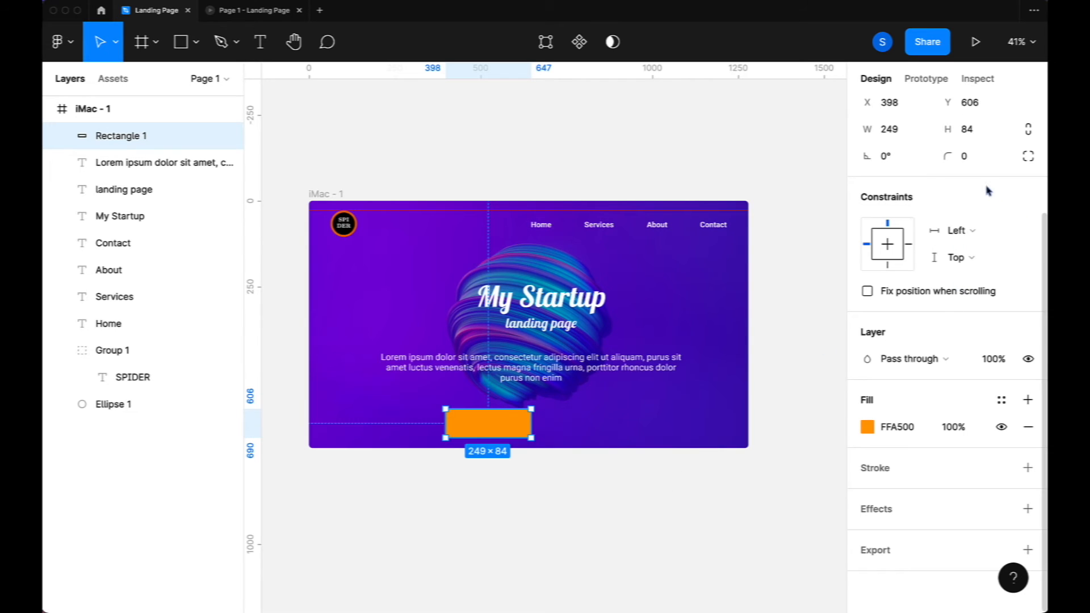
# Set the orange rectangle's corner radius to 41 and move it to about X 363, Y 604
pyautogui.click(970, 158)
pyautogui.write('3')
pyautogui.press('Return')
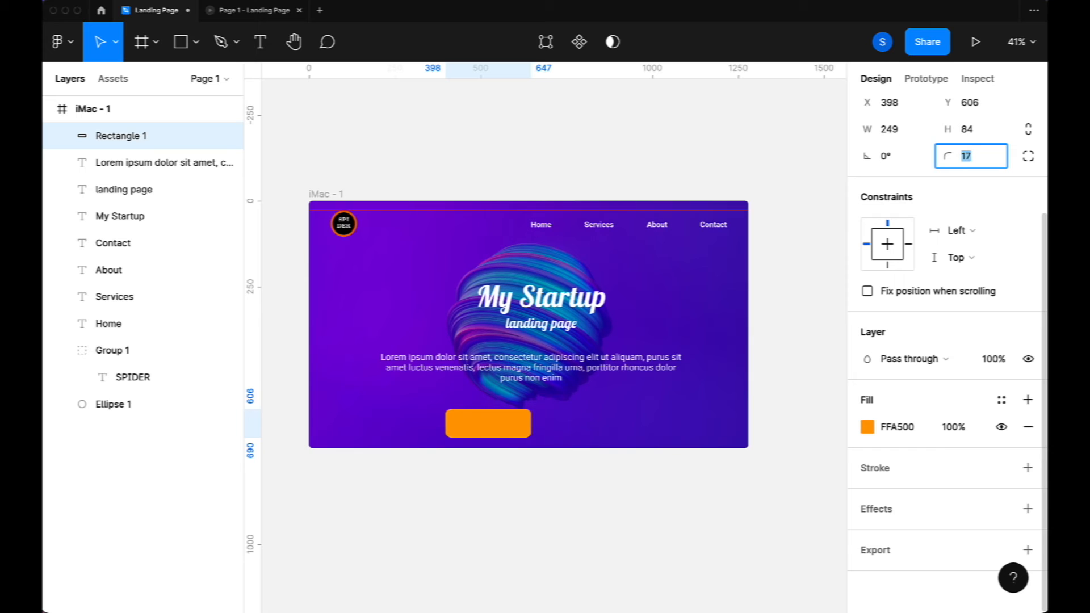
pyautogui.write('22')
pyautogui.press('Return')
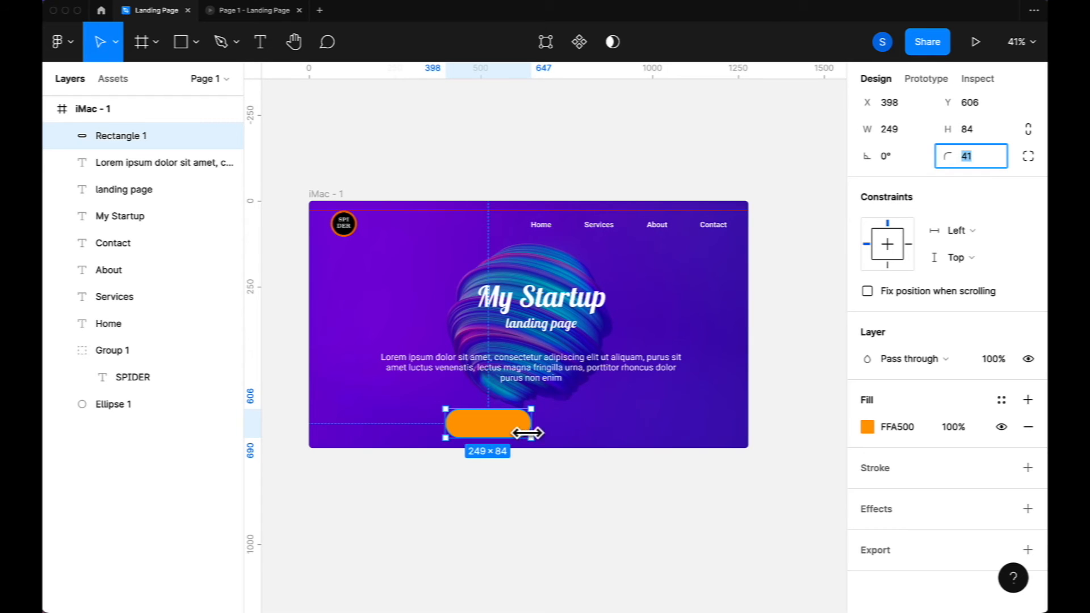
pyautogui.click(571, 442)
pyautogui.moveTo(515, 431); pyautogui.dragTo(490, 430)
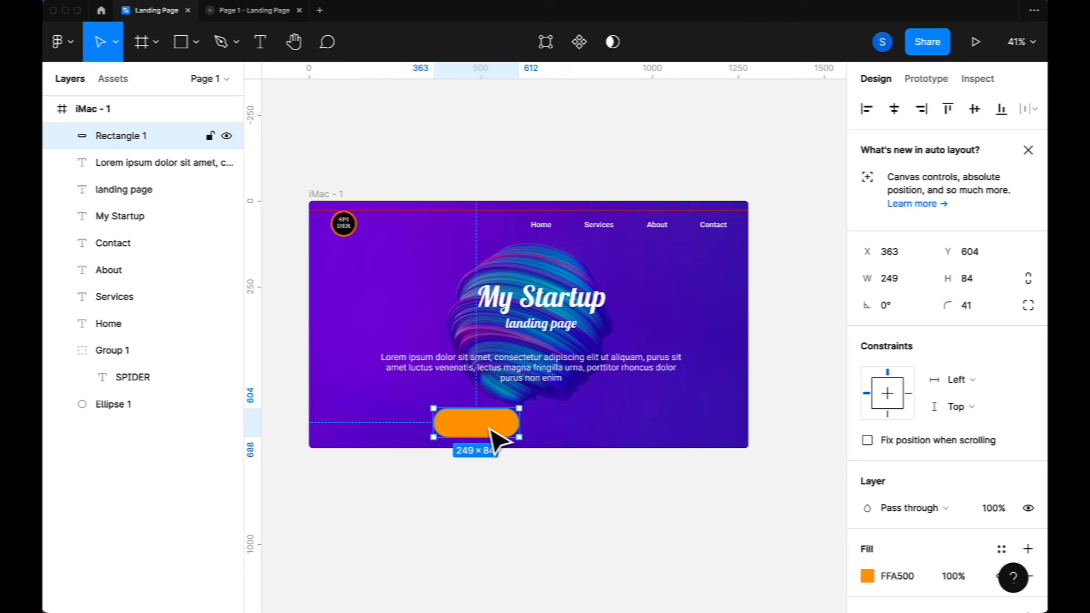
# Add a text layer reading "sign in" on top of the orange button
pyautogui.press('t')
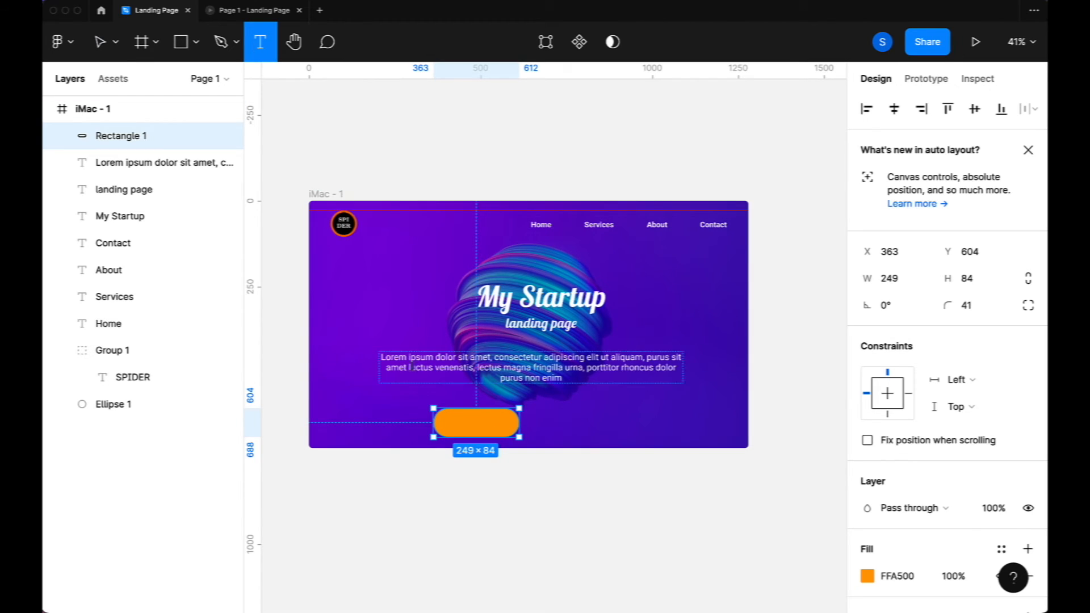
pyautogui.click(471, 425)
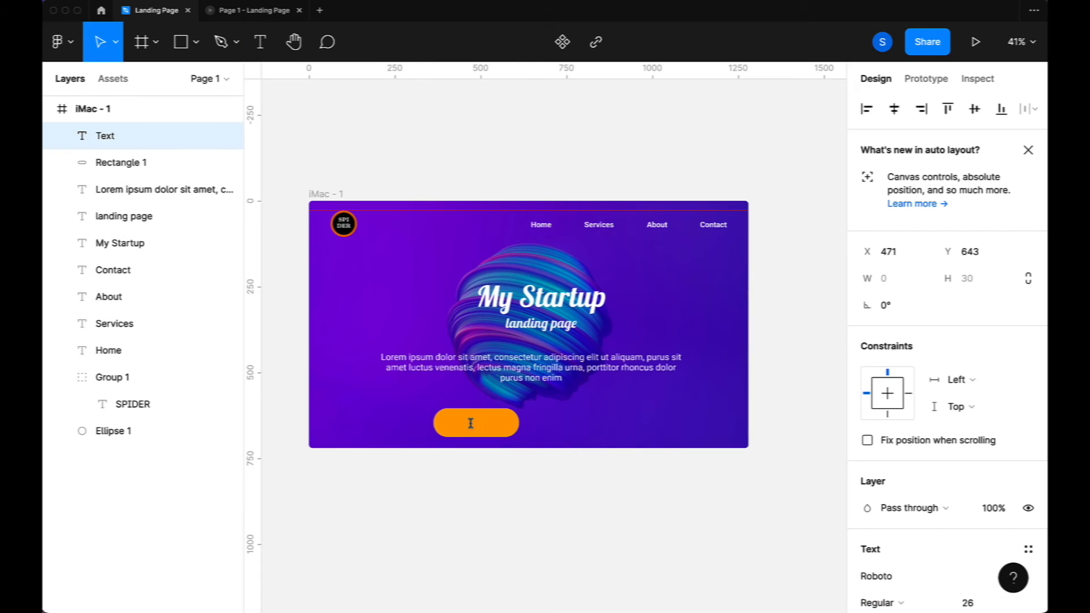
pyautogui.write('sign in')
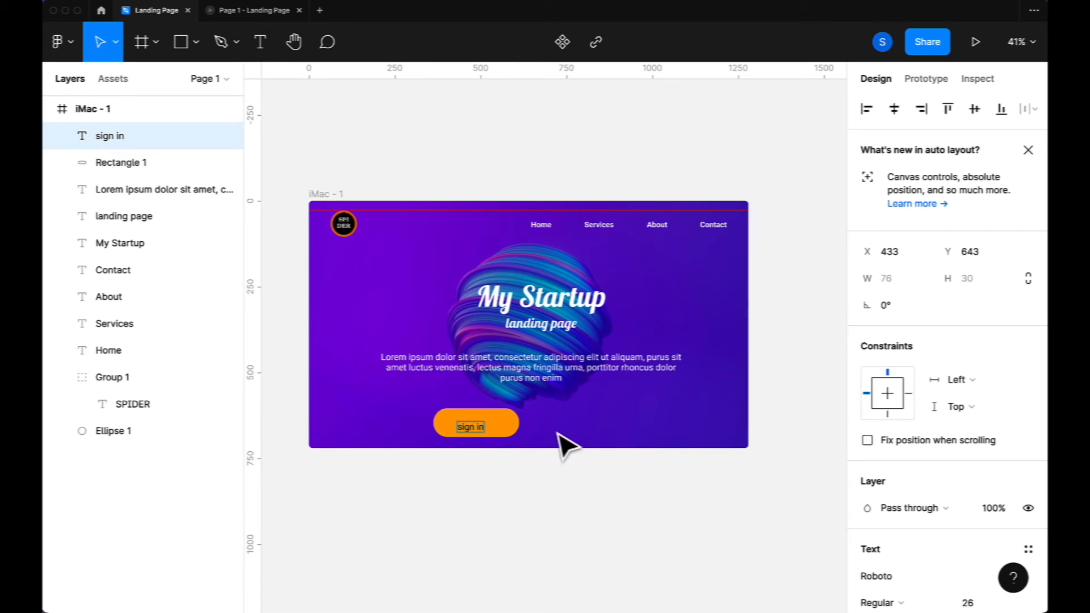
pyautogui.press('Escape')
# Change the "sign in" text's fill to white FFFFFF and center it on the button at about X 449, Y 622
pyautogui.scroll(-5, 898, 546)
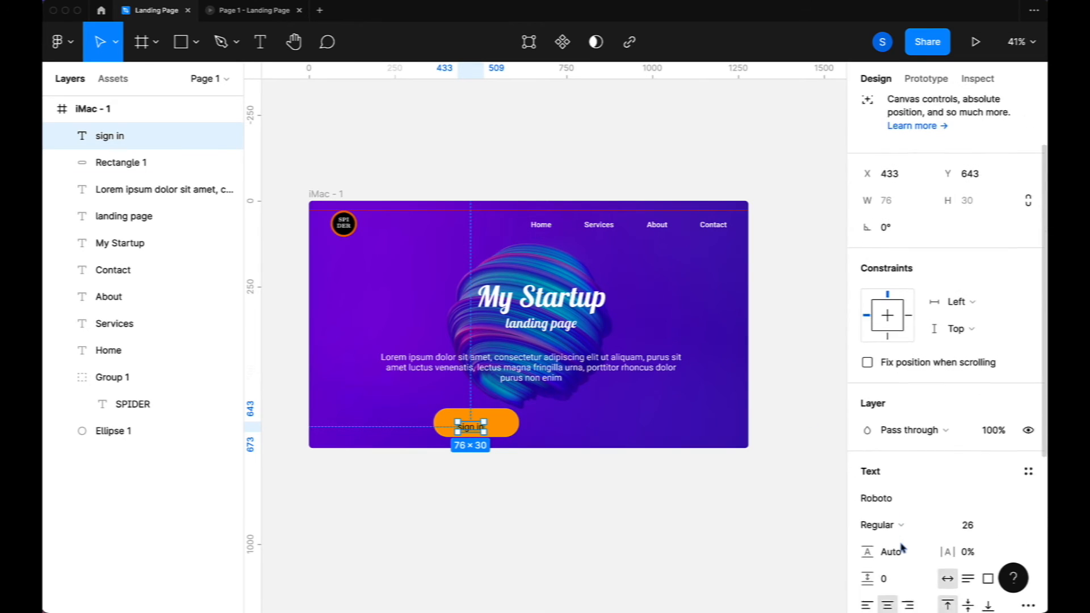
pyautogui.click(866, 525)
pyautogui.moveTo(645, 394); pyautogui.dragTo(645, 177)
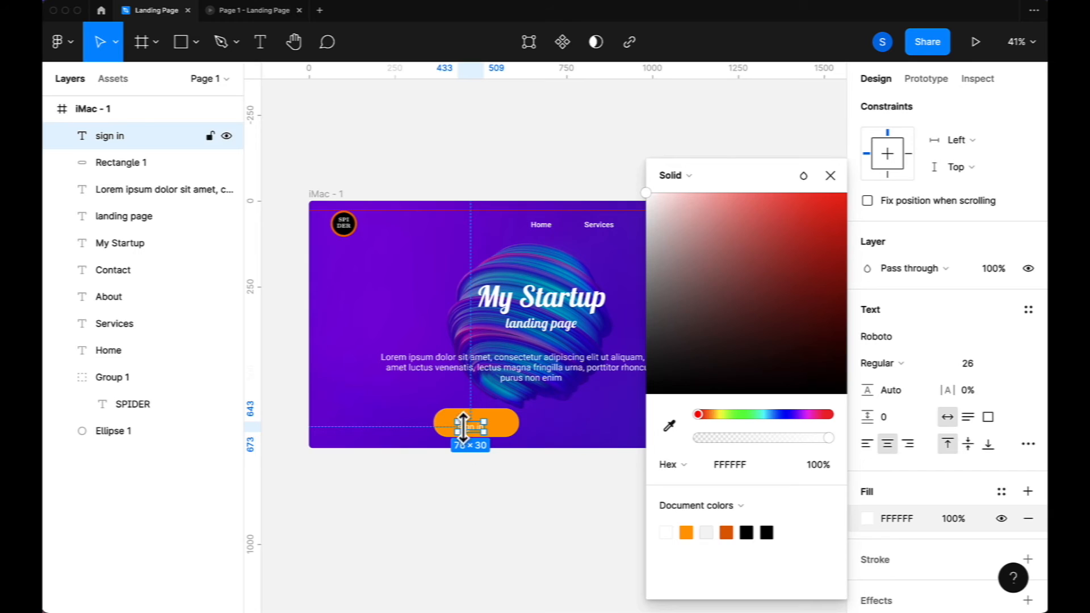
pyautogui.moveTo(471, 432); pyautogui.dragTo(477, 424)
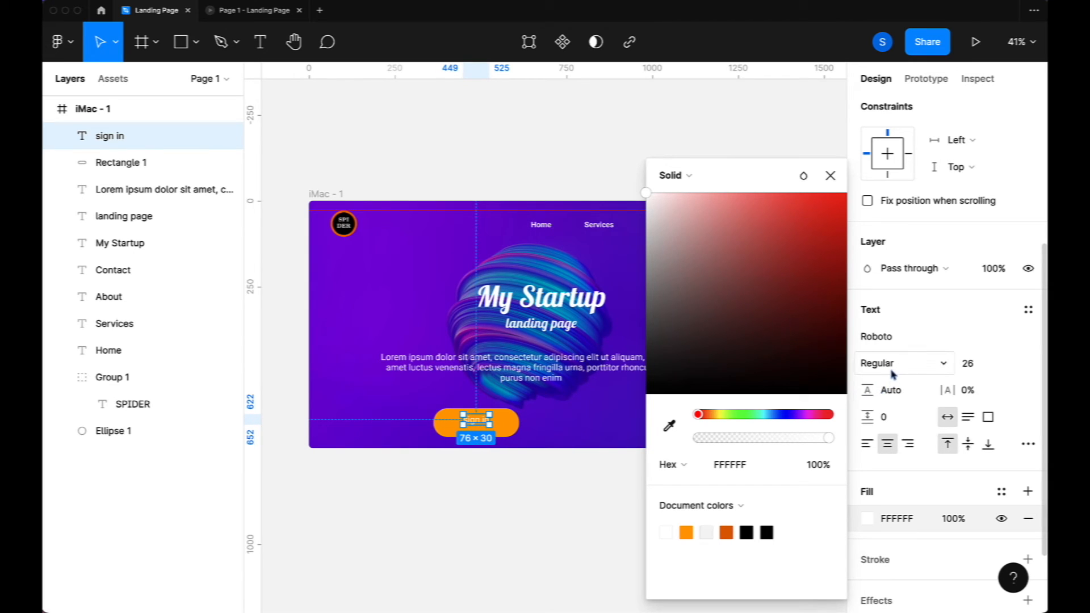
# Set the "sign in" text to SemiBold at size 32 and recenter it on the orange button
pyautogui.click(891, 342)
pyautogui.click(892, 366)
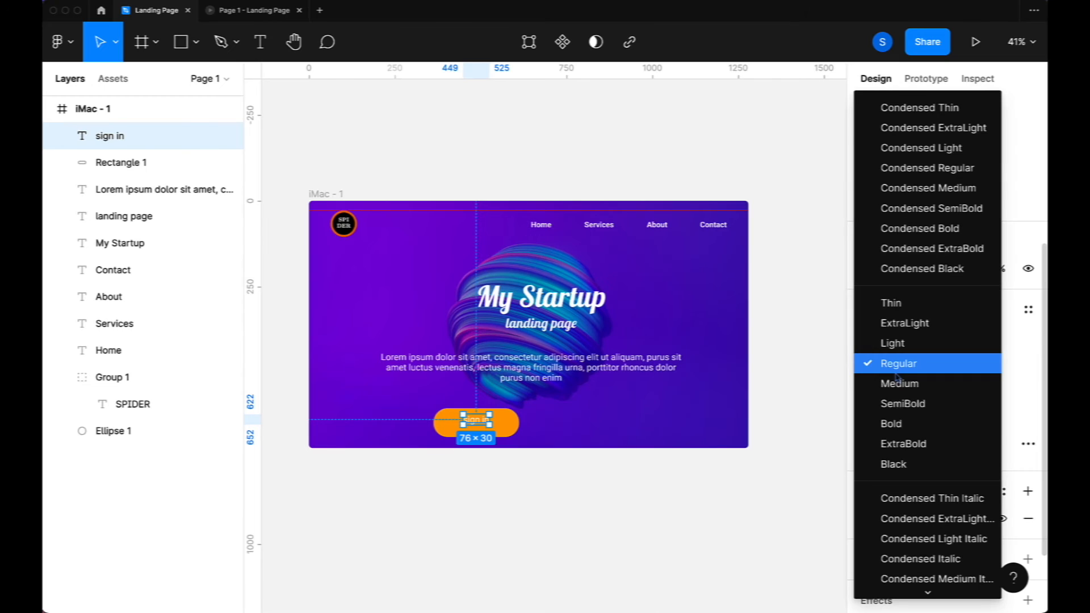
pyautogui.click(909, 404)
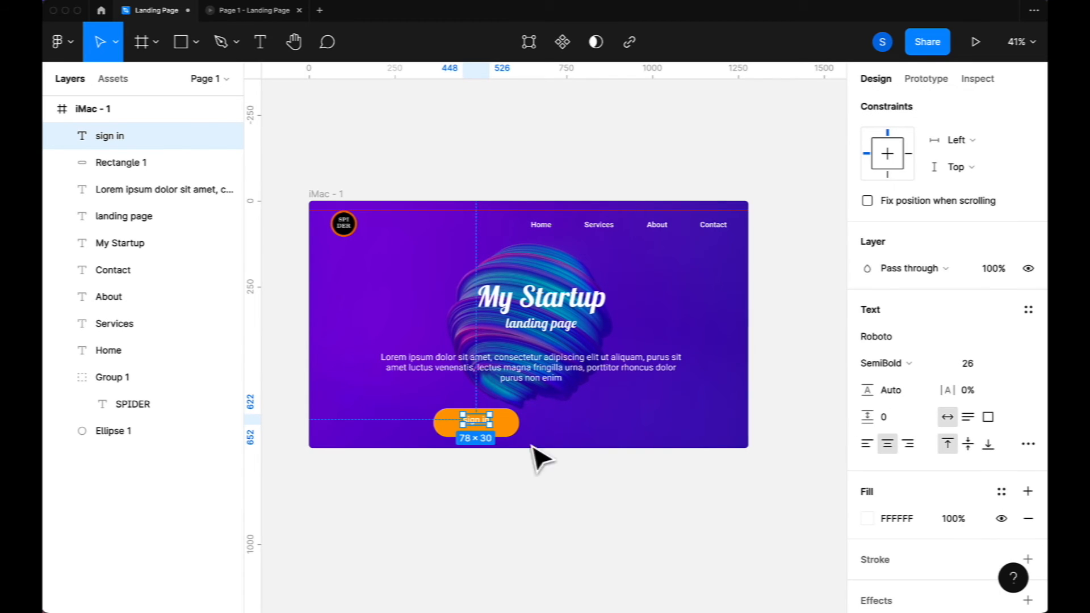
pyautogui.click(987, 372)
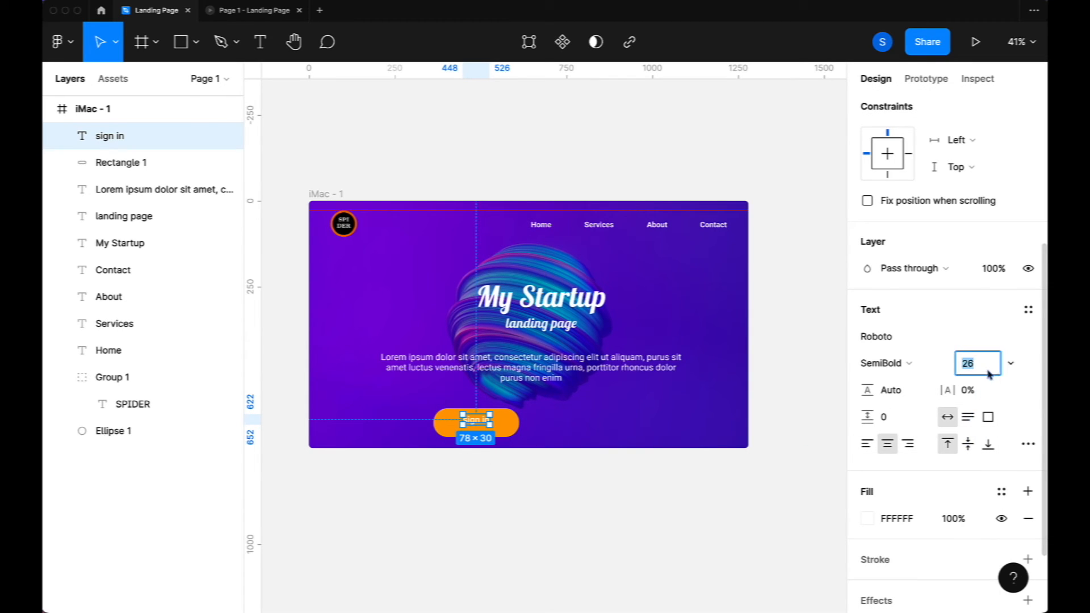
pyautogui.press('Up')
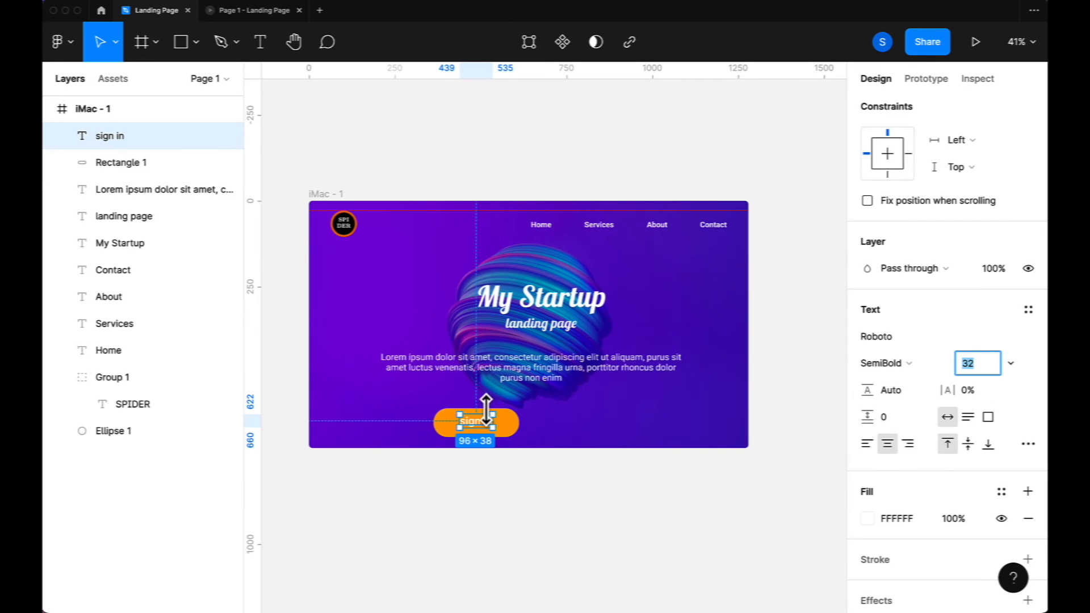
pyautogui.click(484, 426)
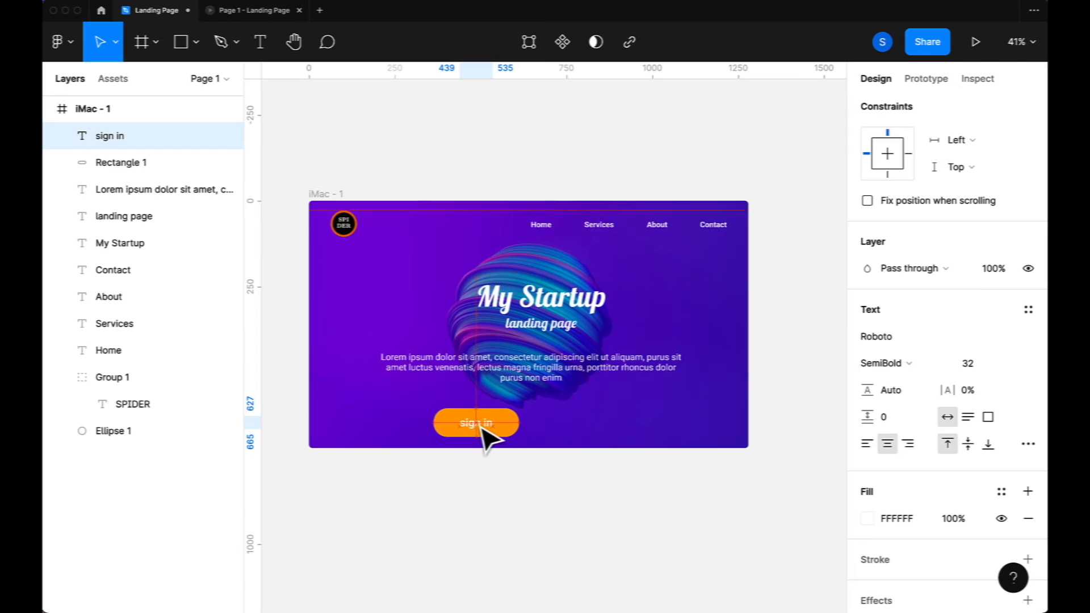
pyautogui.click(550, 507)
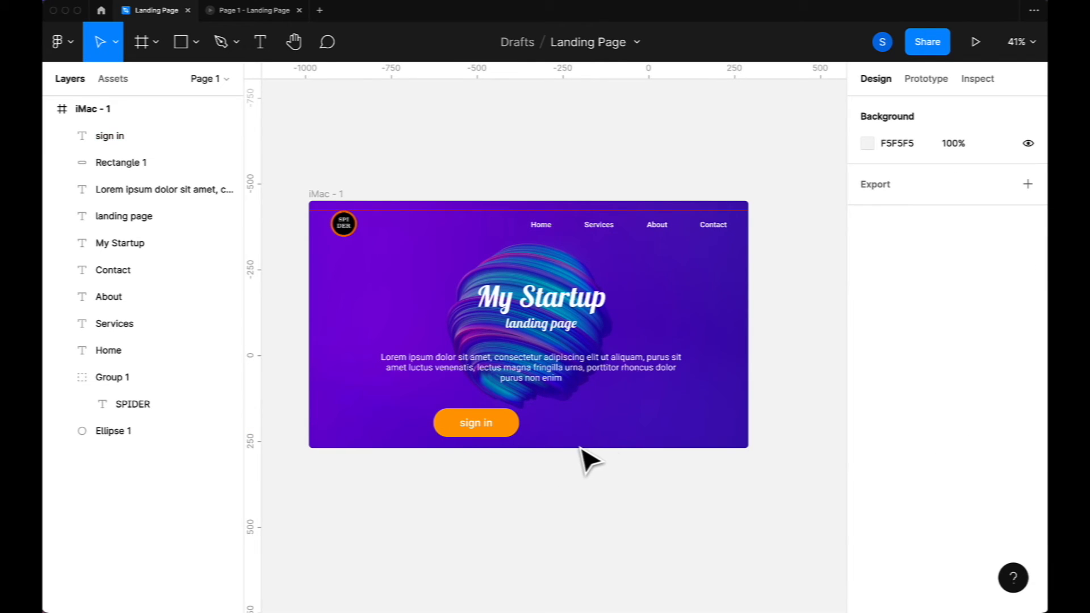
# Check the sign in button in the prototype preview and return to the design file
pyautogui.click(514, 436)
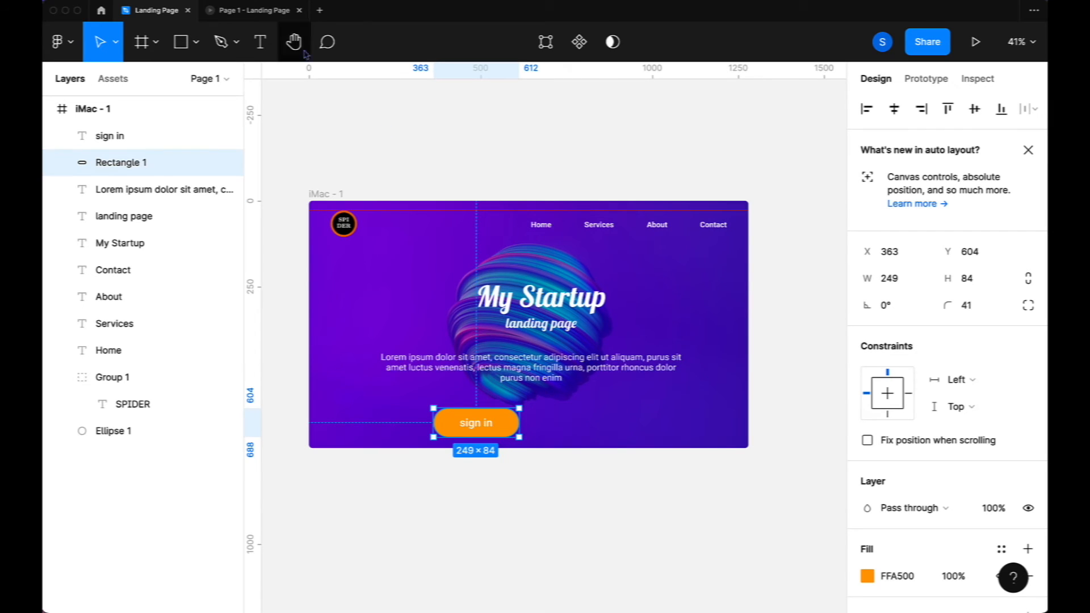
pyautogui.click(255, 11)
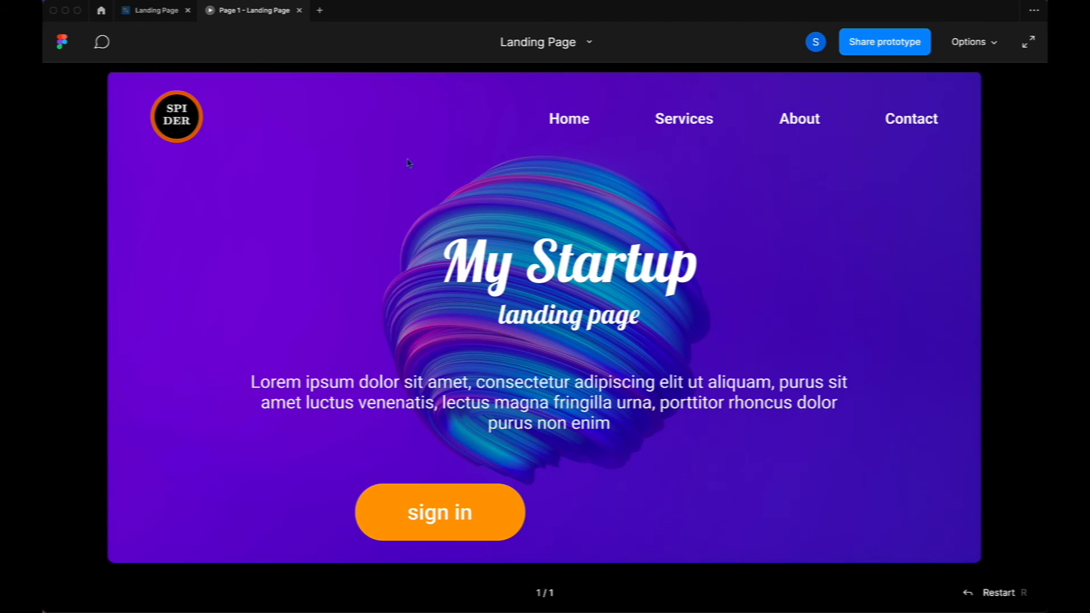
pyautogui.click(169, 12)
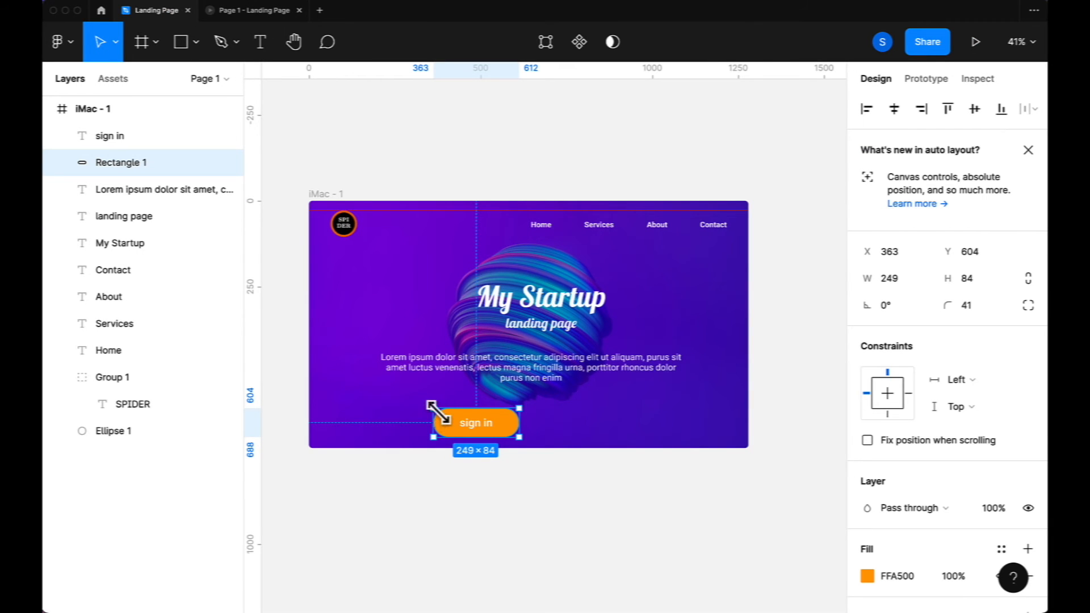
# Shrink the orange rectangle to about 191 × 65 and recenter the "sign in" text on it at about X 468, Y 637
pyautogui.moveTo(431, 405); pyautogui.dragTo(440, 409)
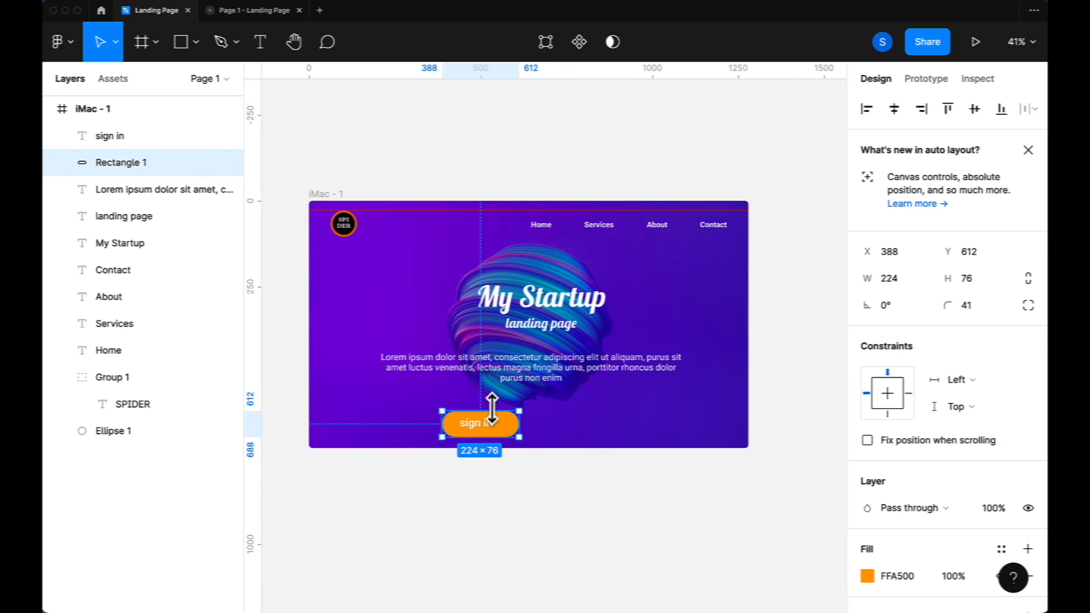
pyautogui.scroll(5, 492, 410)
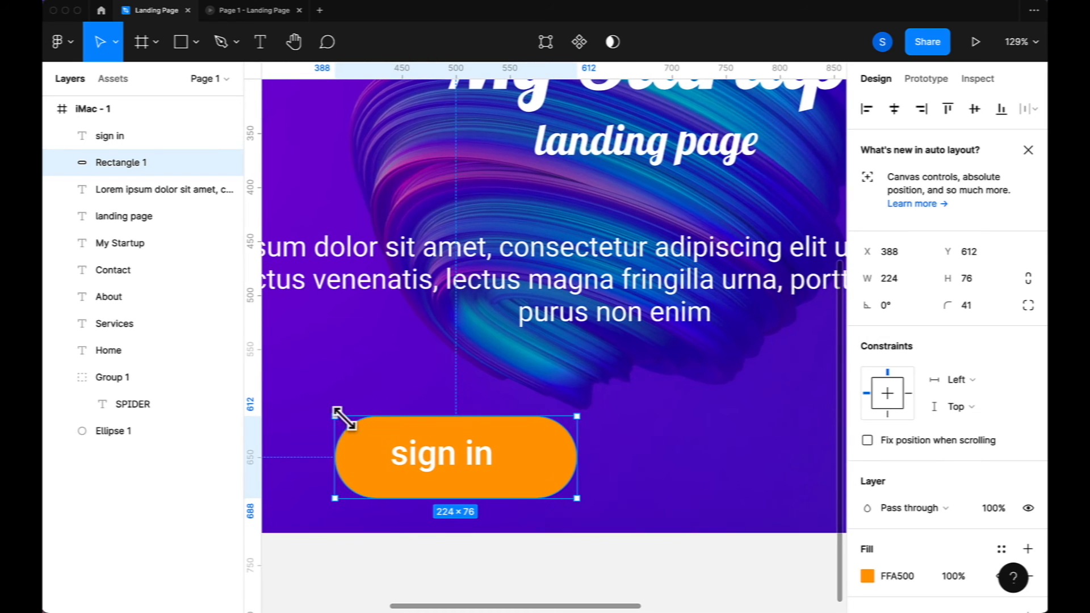
pyautogui.moveTo(335, 418); pyautogui.dragTo(371, 429)
pyautogui.moveTo(437, 469); pyautogui.dragTo(466, 482)
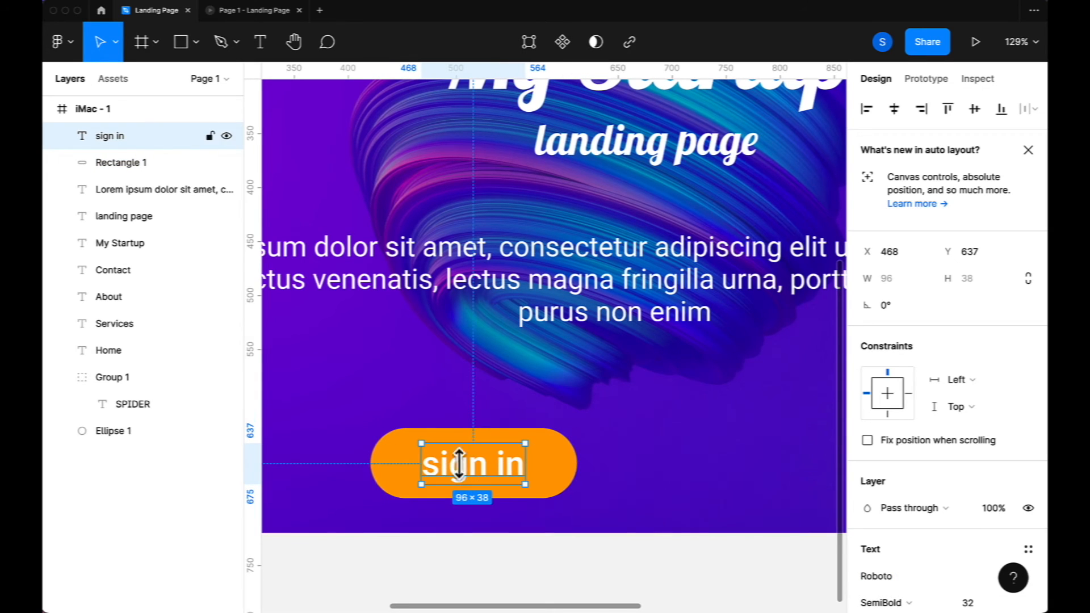
# Reduce the orange button's height to about 51 and recenter the "sign in" text at about Y 644
pyautogui.click(466, 436)
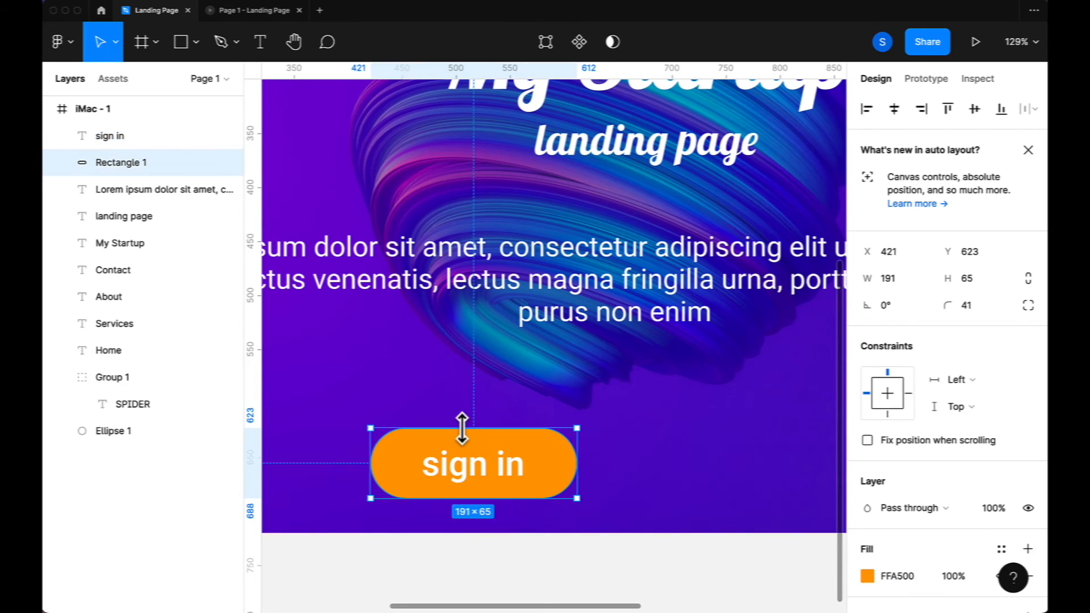
pyautogui.moveTo(462, 428); pyautogui.dragTo(475, 487)
pyautogui.click(474, 475)
pyautogui.scroll(-3, 624, 482)
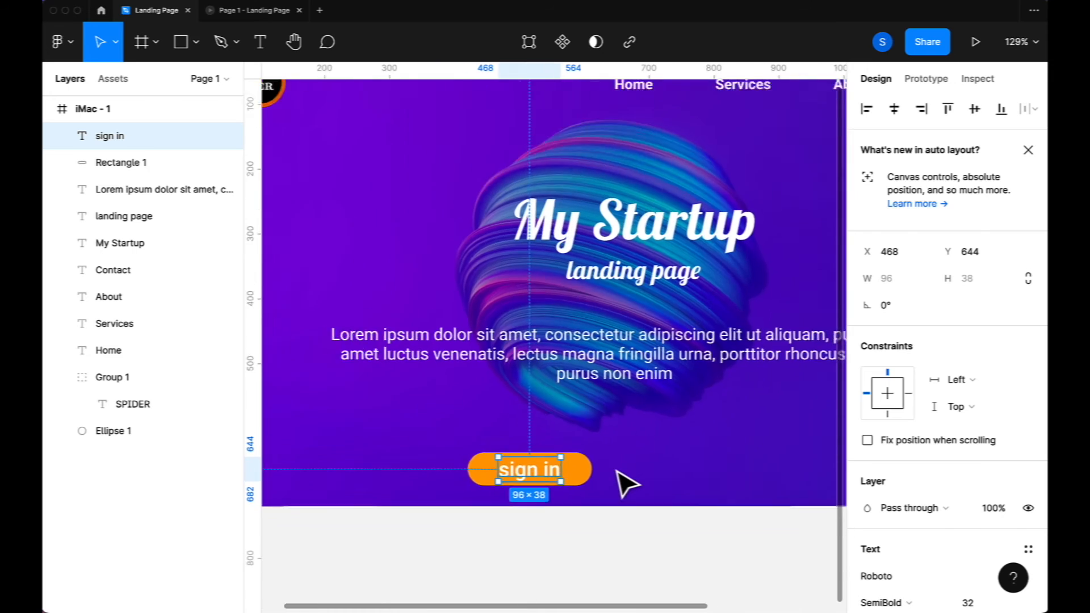
pyautogui.scroll(-4, 626, 482)
pyautogui.click(621, 514)
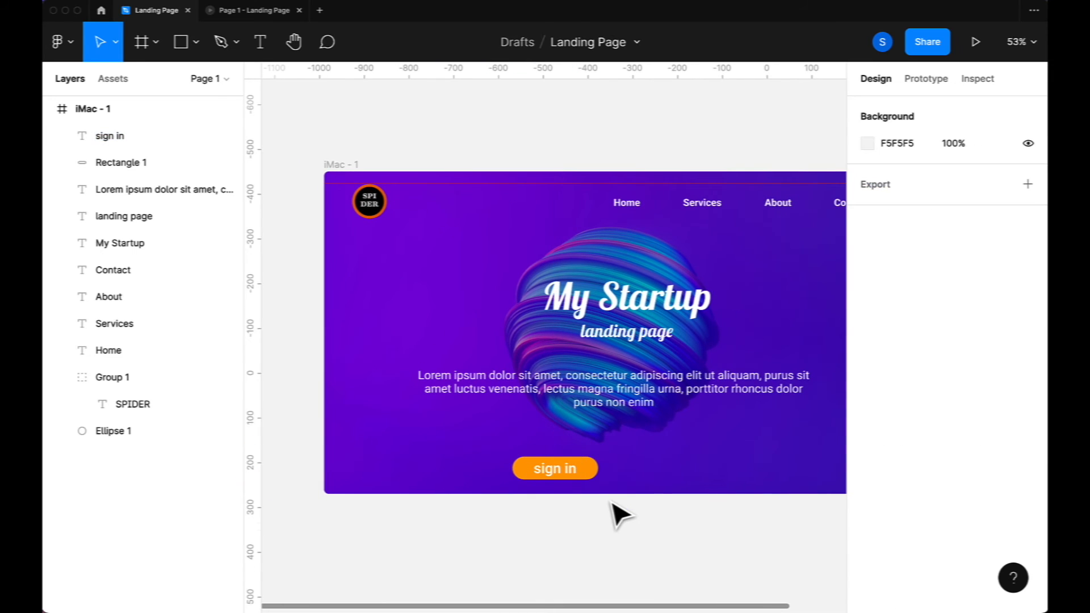
# Set the "sign in" text's font size to 28
pyautogui.scroll(5, 621, 514)
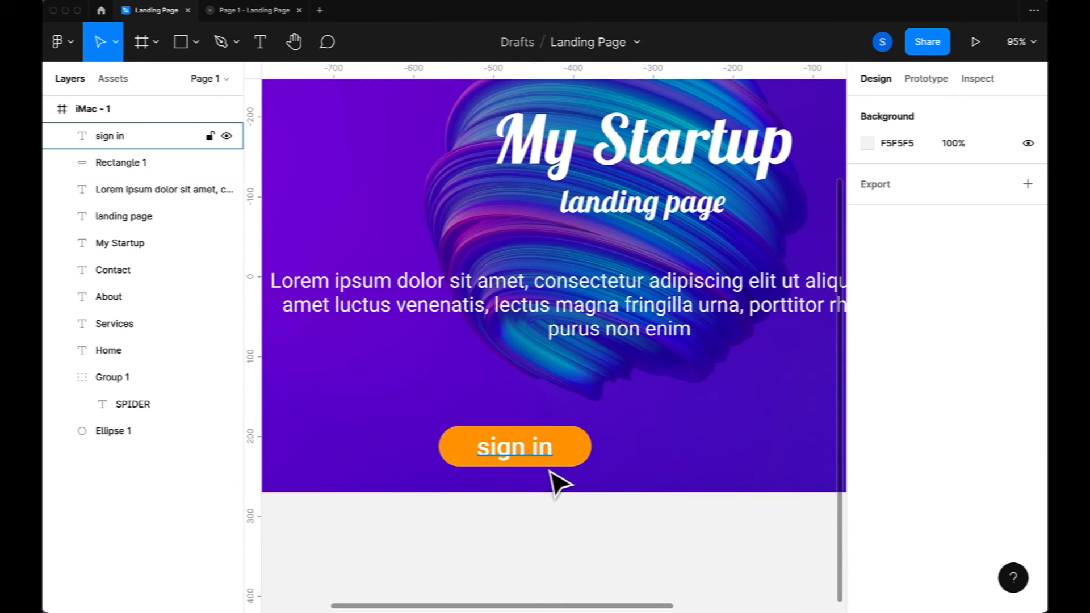
pyautogui.click(532, 460)
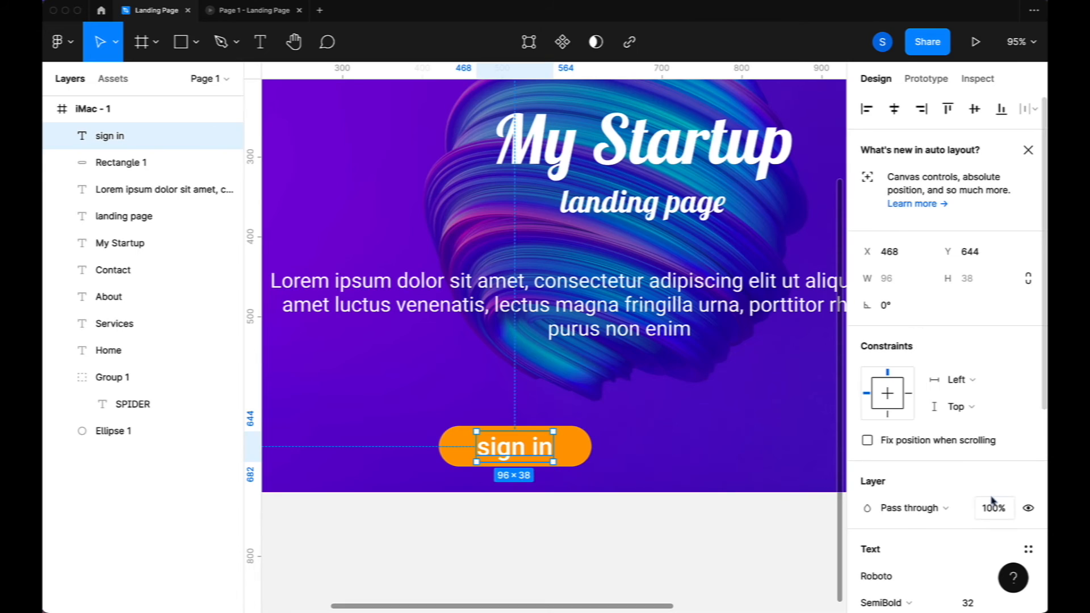
pyautogui.scroll(-3, 1005, 478)
pyautogui.click(1001, 480)
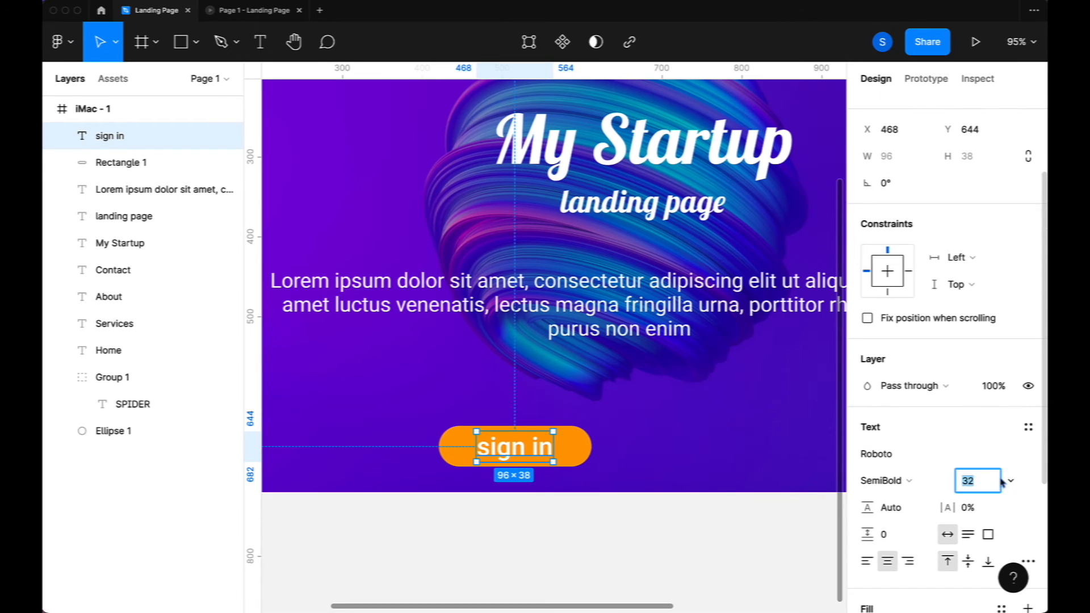
pyautogui.press('Down')
pyautogui.press('Down')
pyautogui.press('Down')
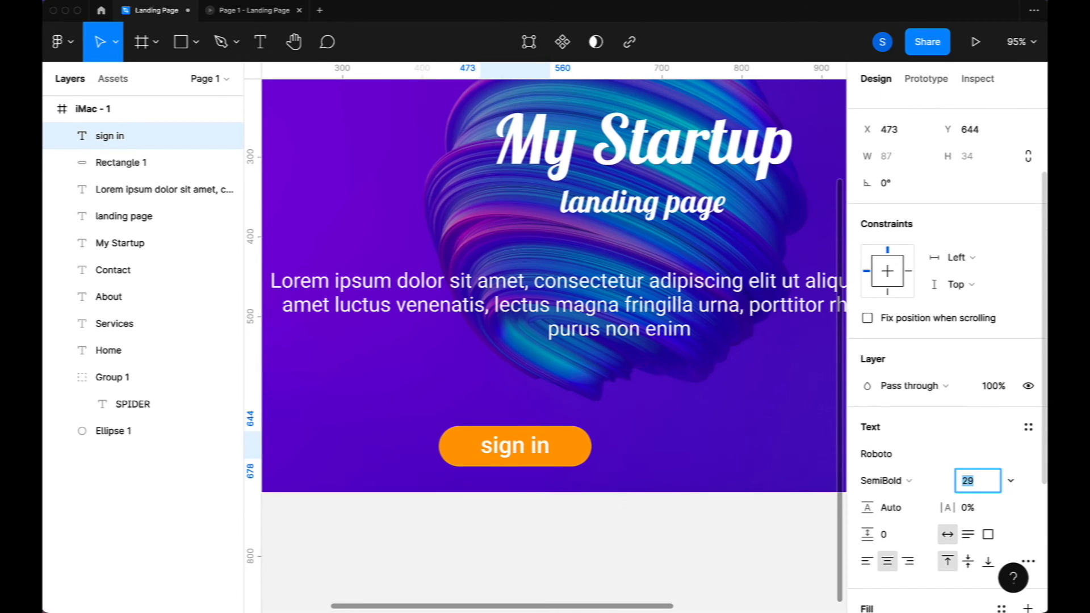
pyautogui.press('Down')
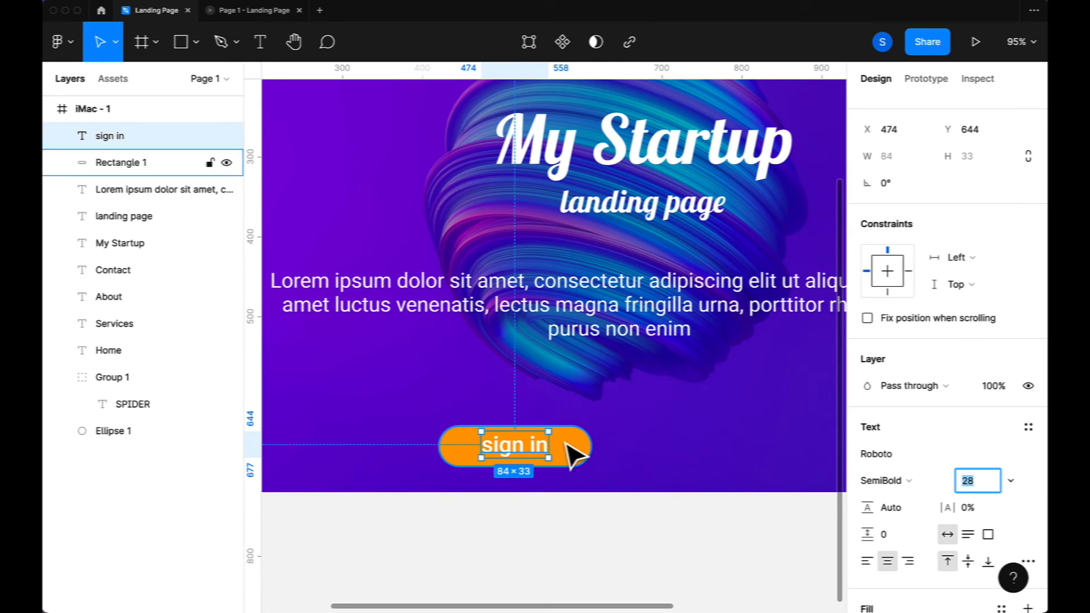
pyautogui.click(661, 462)
# Narrow the orange button to about 165 wide and recenter the "sign in" text on it
pyautogui.scroll(-5, 664, 463)
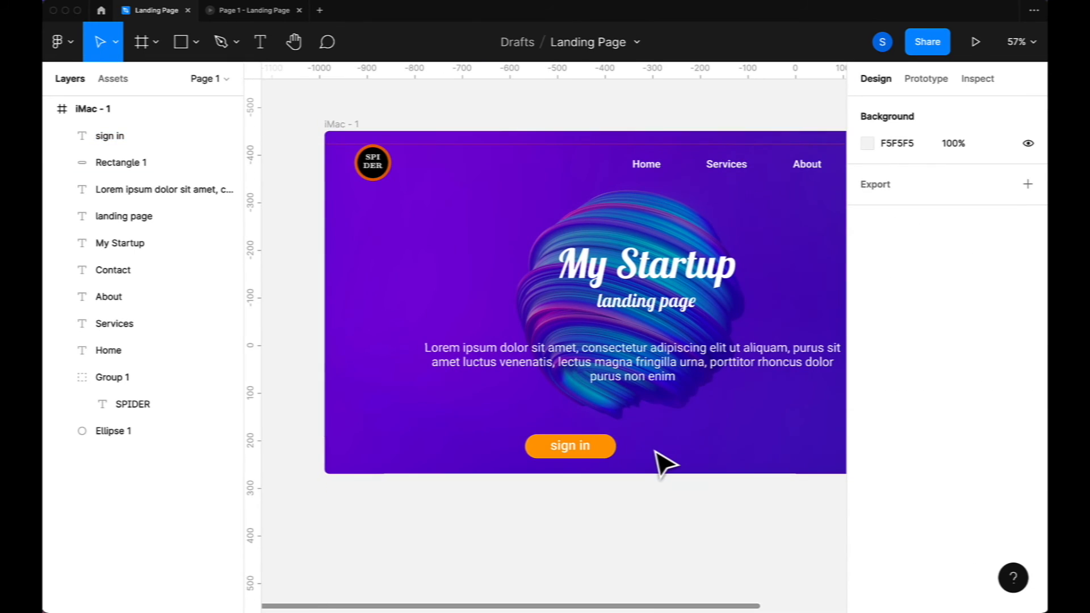
pyautogui.click(593, 446)
pyautogui.click(614, 453)
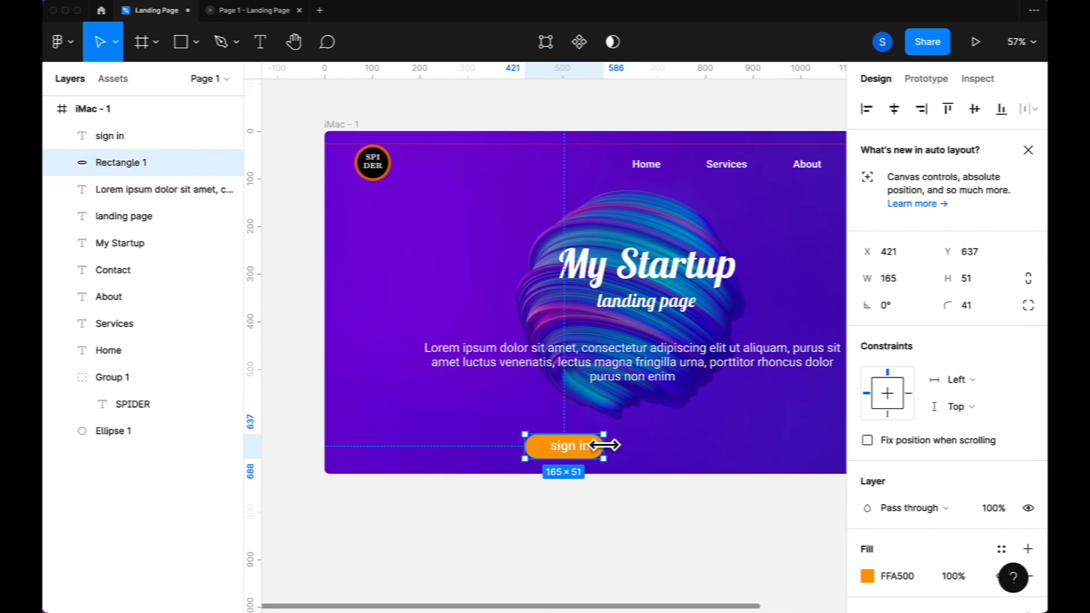
pyautogui.click(589, 453)
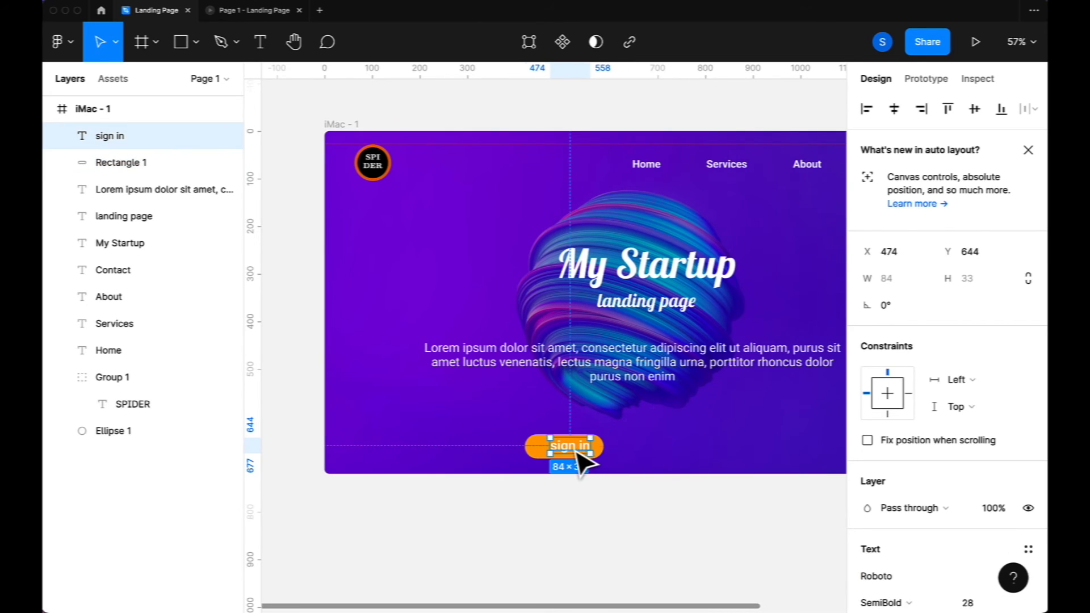
pyautogui.click(637, 462)
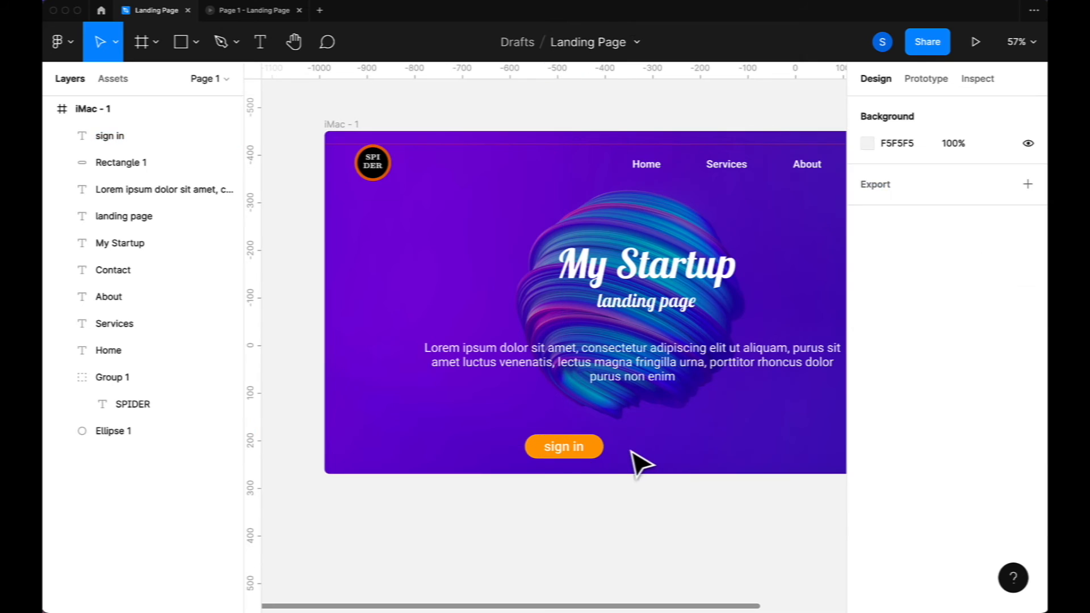
# Move the orange button with its label slightly up and left, and place a duplicate of both beside it at about X 676
pyautogui.click(601, 457)
pyautogui.keyDown('shift'); pyautogui.click(586, 457); pyautogui.keyUp('shift')
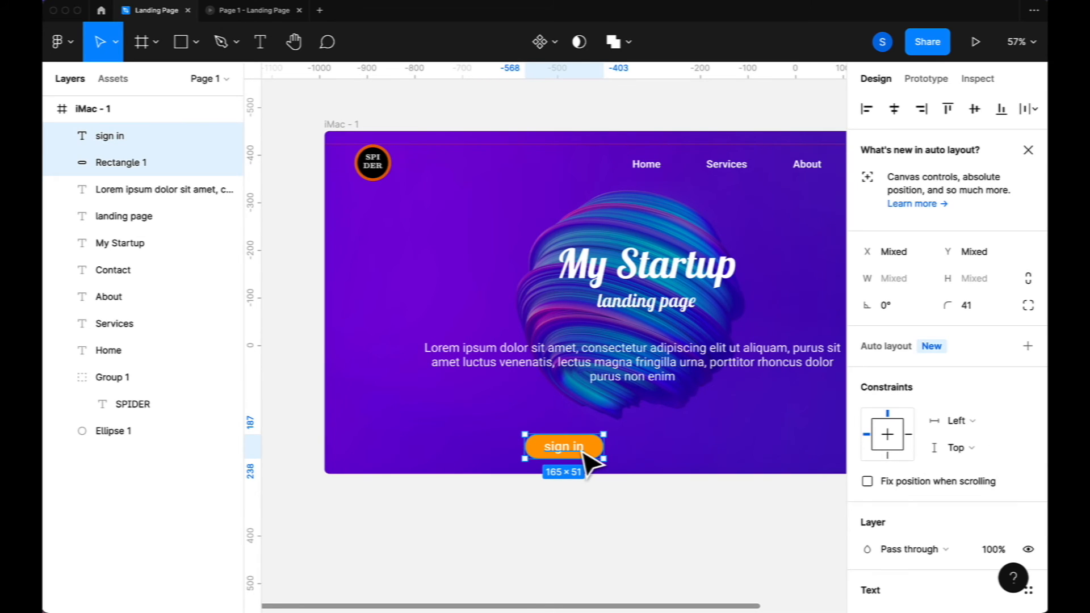
pyautogui.moveTo(585, 451); pyautogui.dragTo(581, 438)
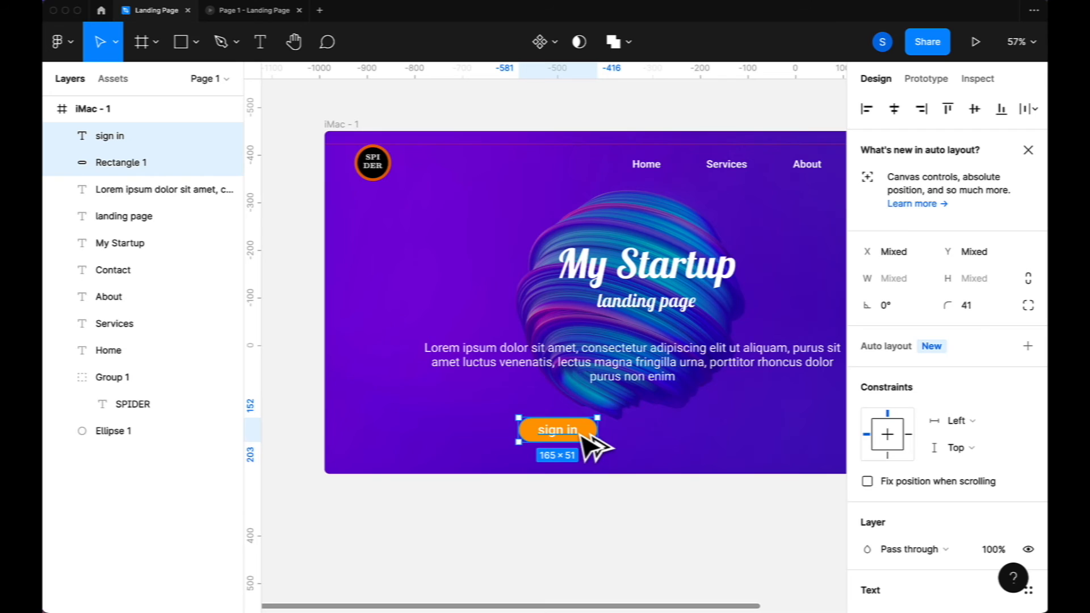
pyautogui.moveTo(581, 437); pyautogui.dragTo(709, 438)
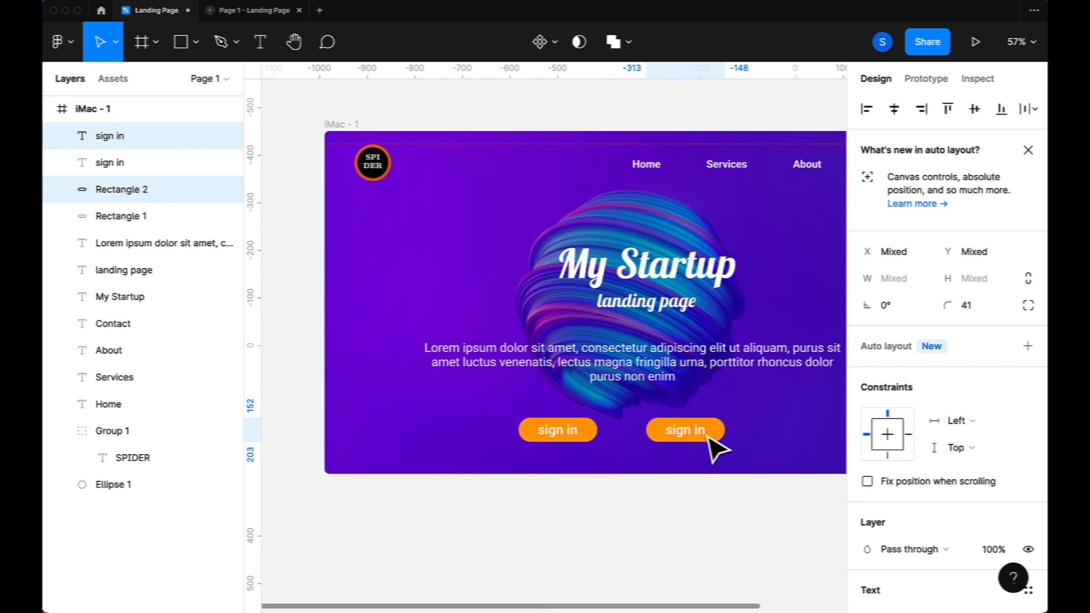
# Change the duplicated button's label to "learn more.."
pyautogui.doubleClick(692, 431)
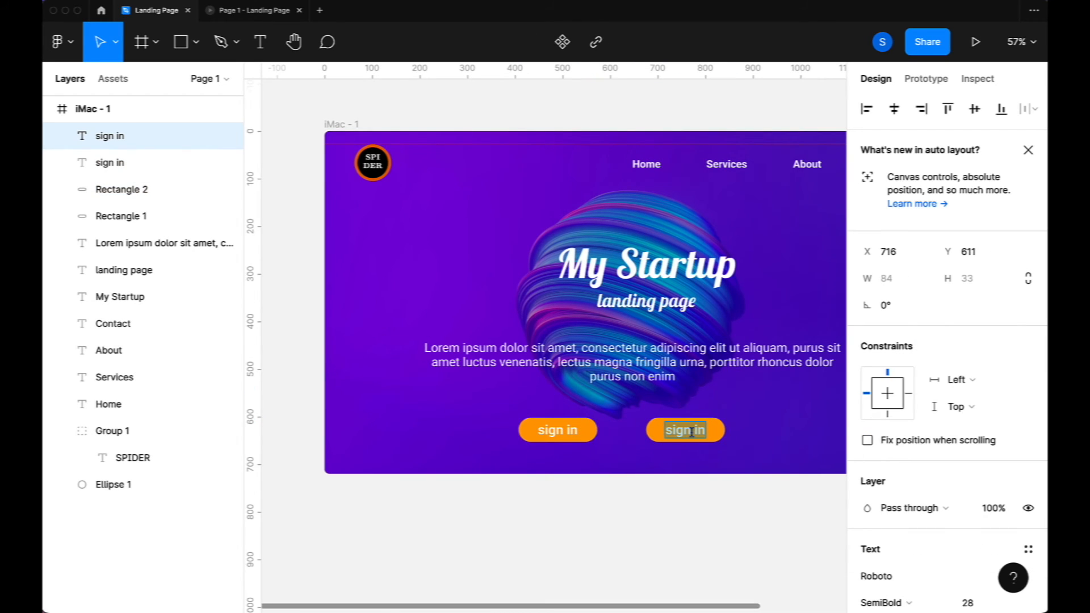
pyautogui.write('le')
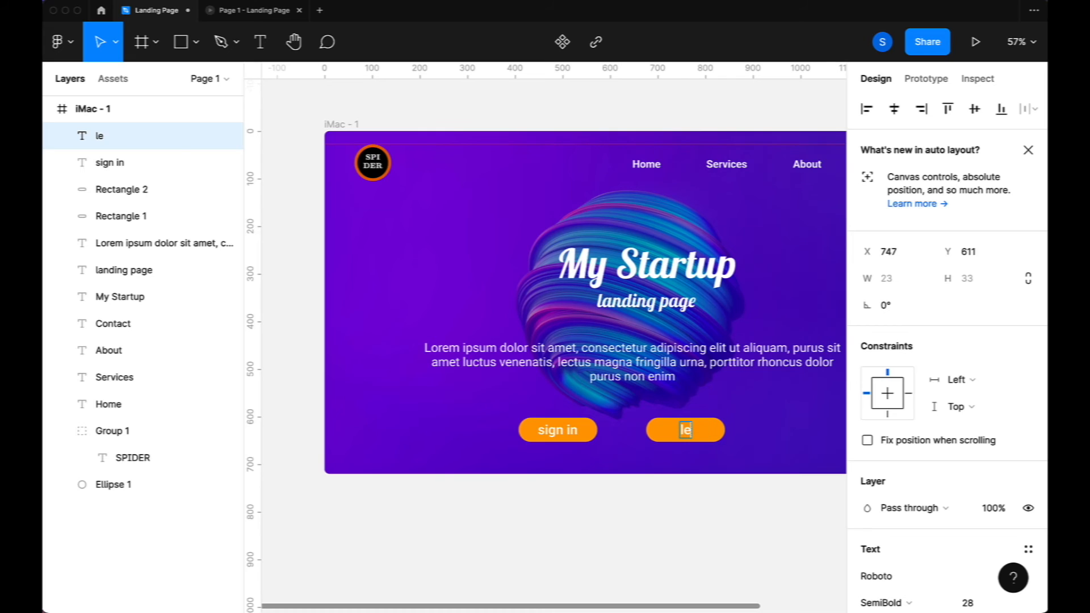
pyautogui.write('arn more..')
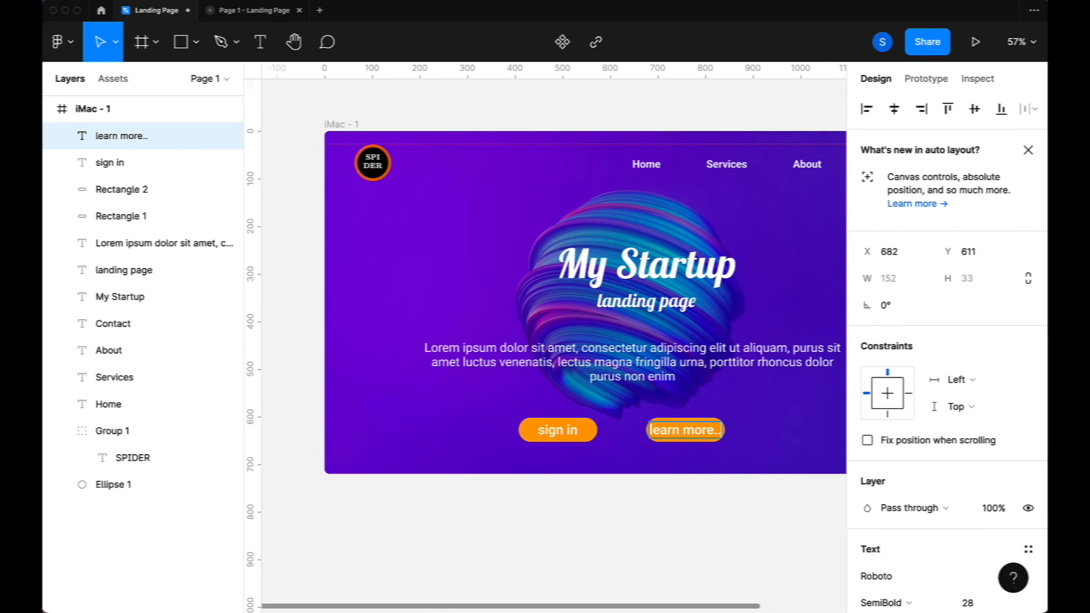
pyautogui.press('Escape')
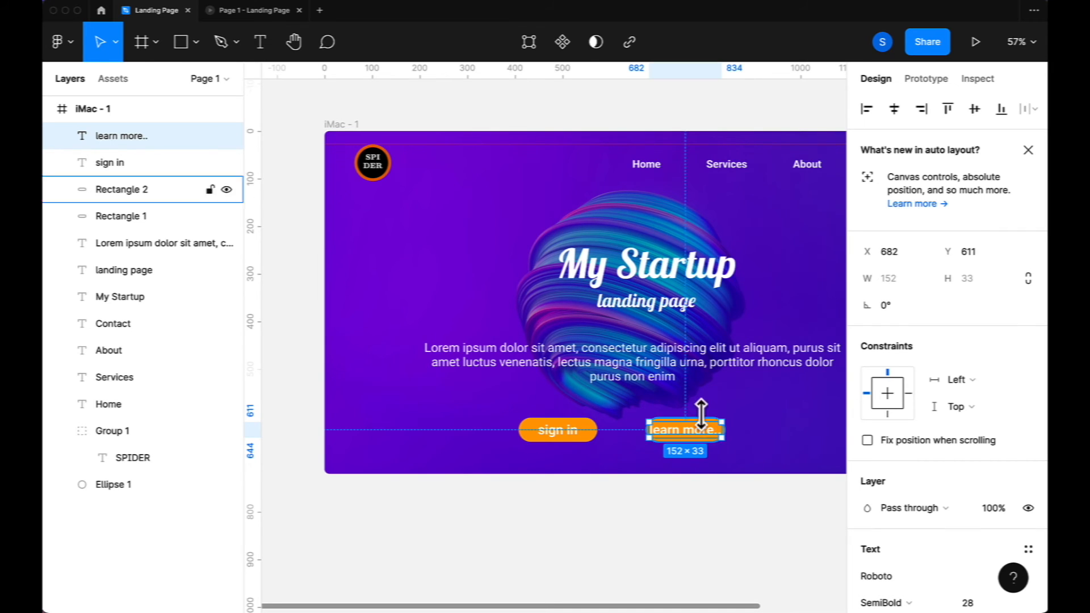
# Widen the "learn more.." button to about 194, match its height to the sign in button, and shift its label to about X 704
pyautogui.scroll(5, 702, 423)
pyautogui.click(676, 437)
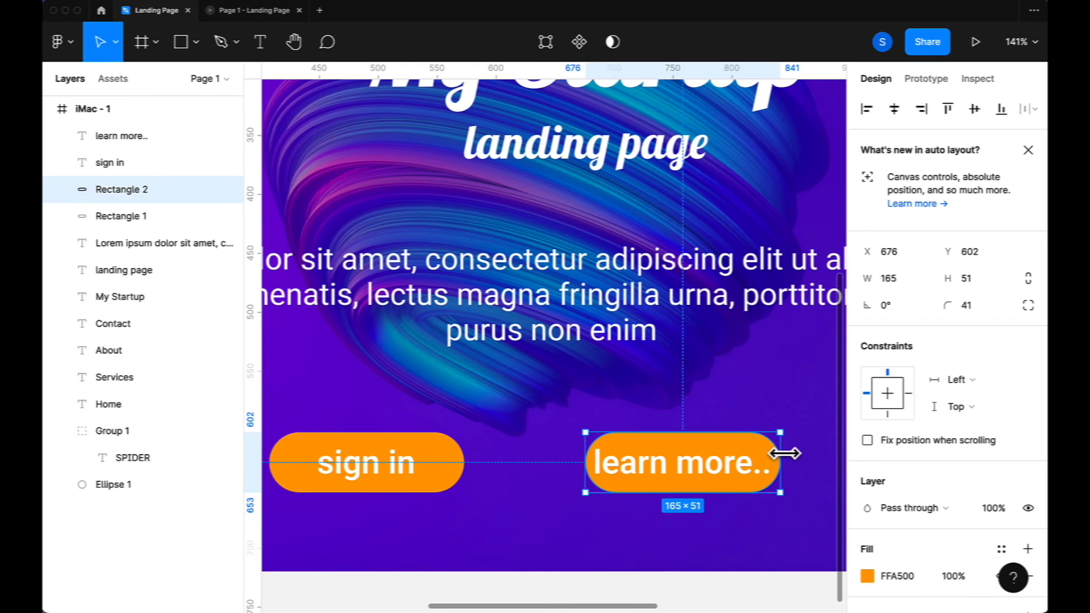
pyautogui.moveTo(782, 455); pyautogui.dragTo(815, 451)
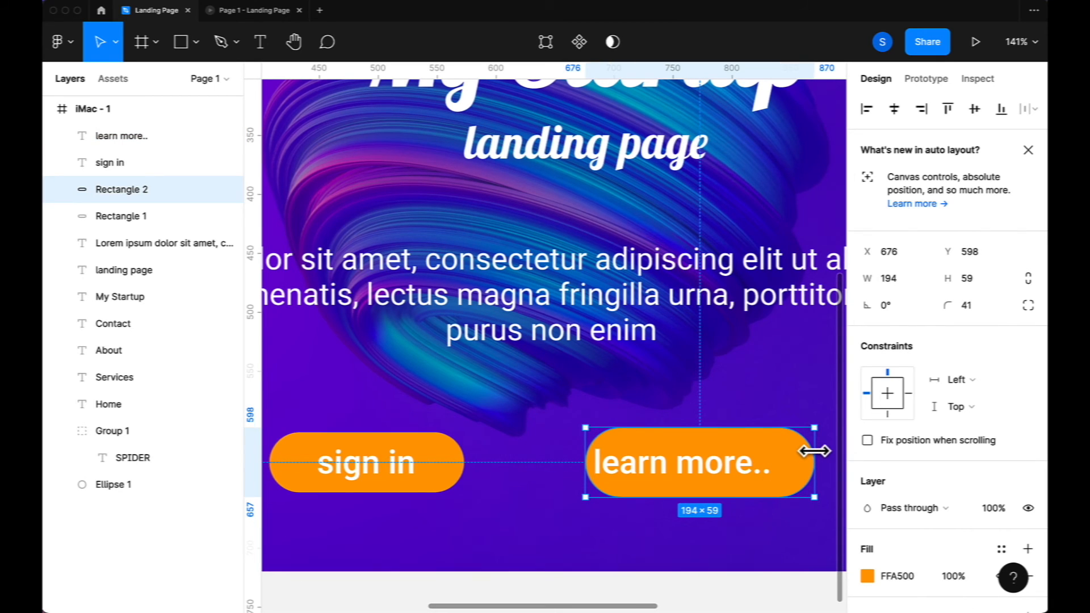
pyautogui.moveTo(689, 430); pyautogui.dragTo(687, 432)
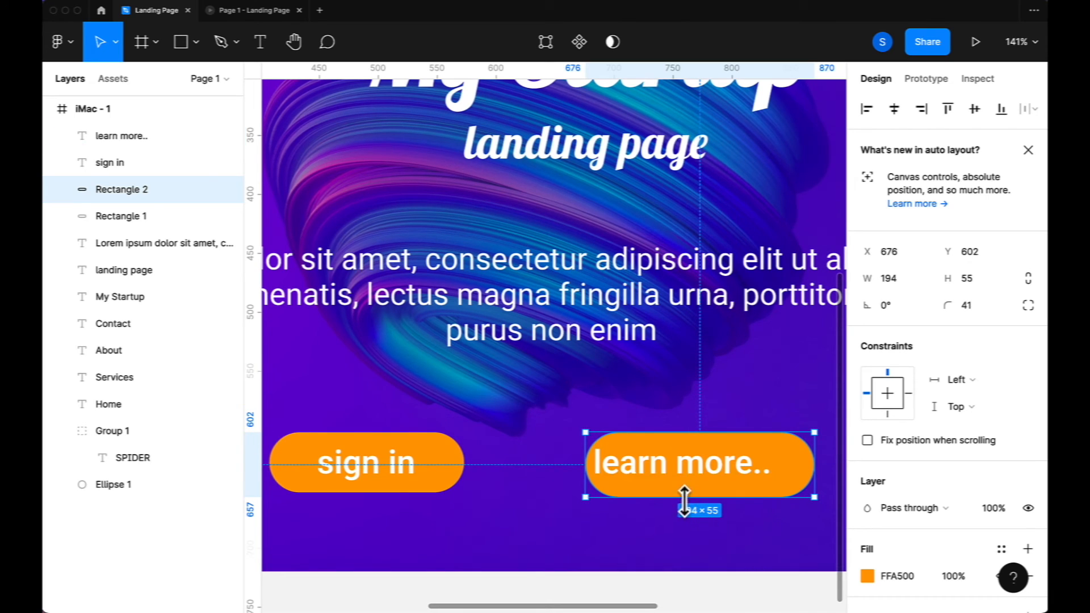
pyautogui.moveTo(686, 498); pyautogui.dragTo(687, 469)
pyautogui.click(668, 479)
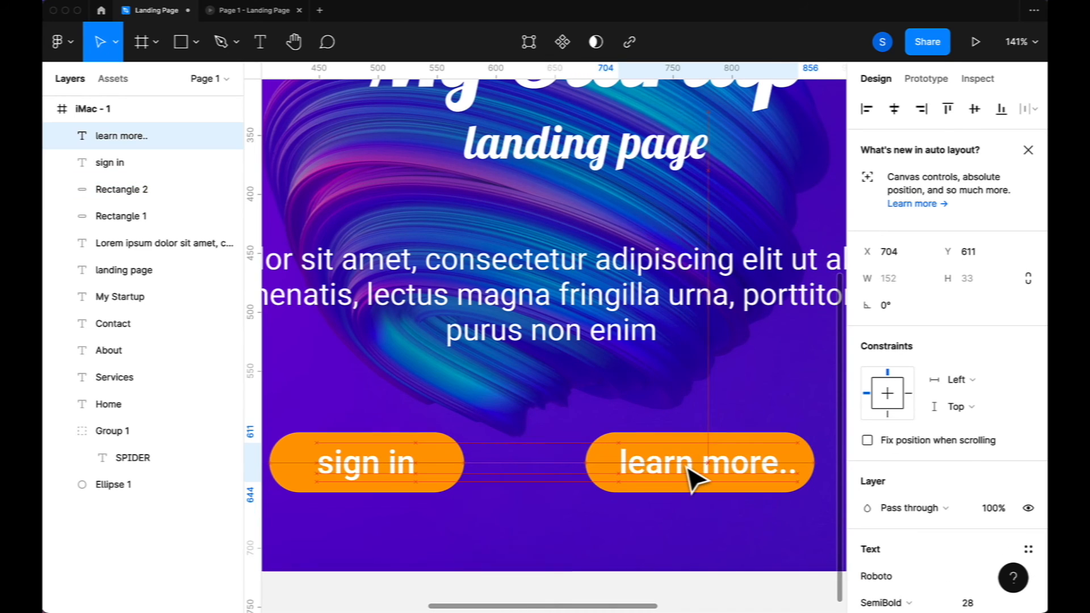
# Review the whole landing page in the prototype preview, and return to the design file
pyautogui.scroll(-10, 559, 448)
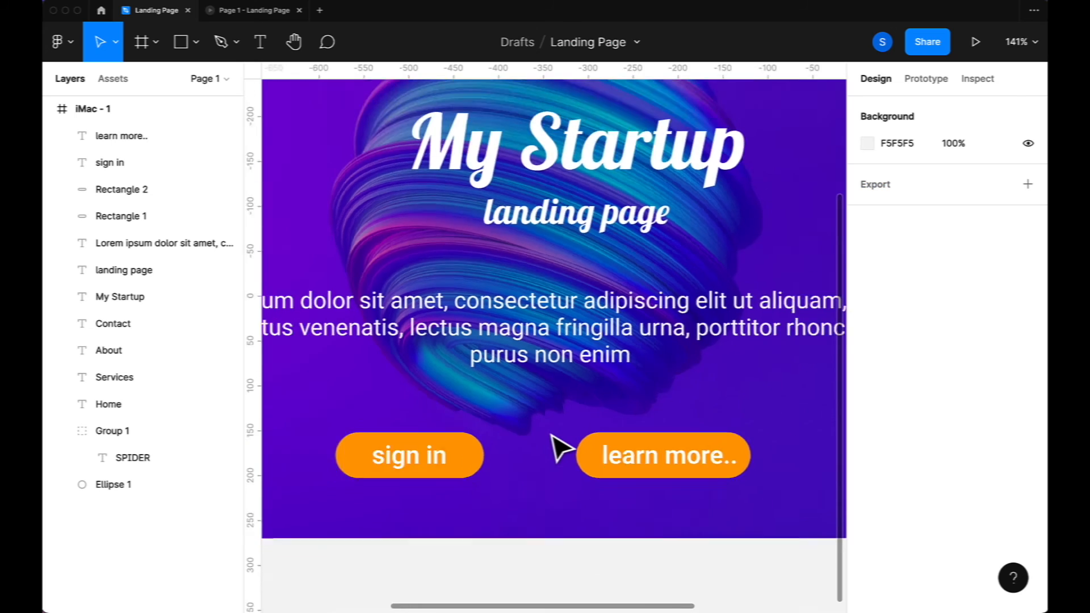
pyautogui.hscroll(-3, 553, 437)
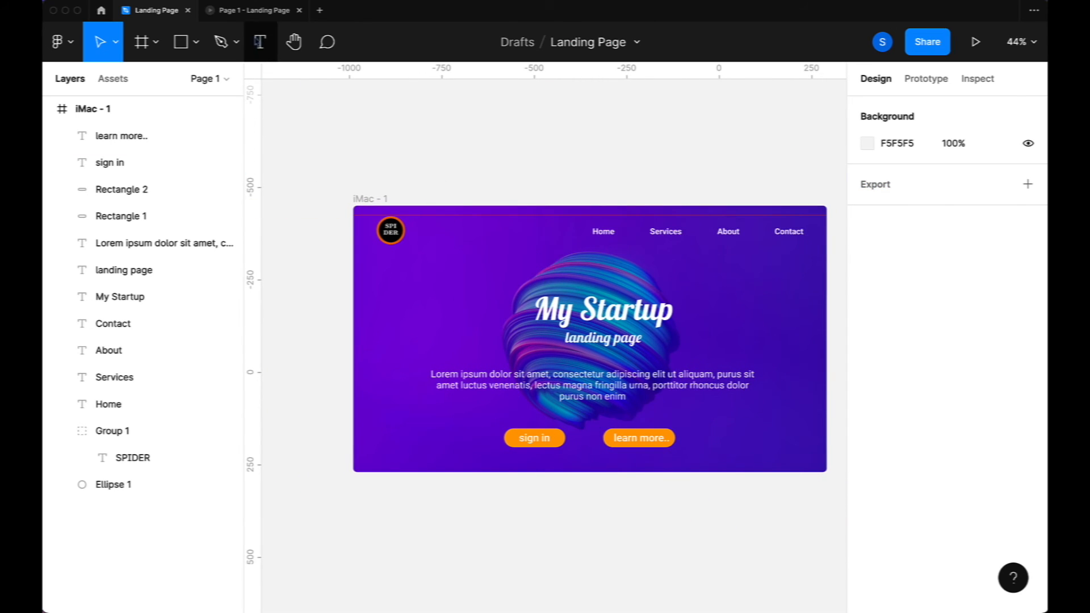
pyautogui.click(259, 17)
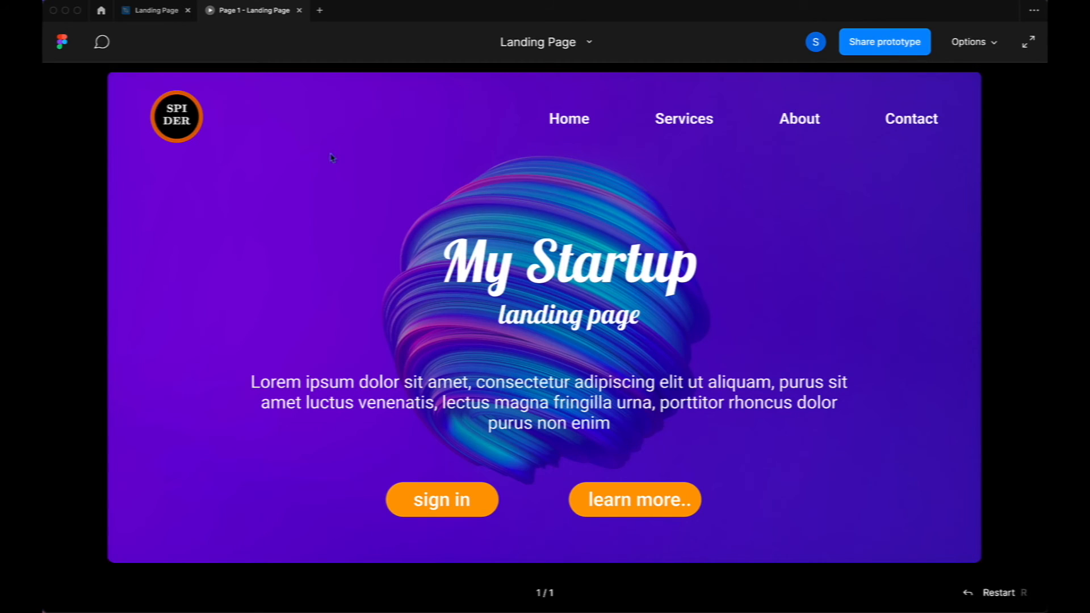
pyautogui.click(159, 16)
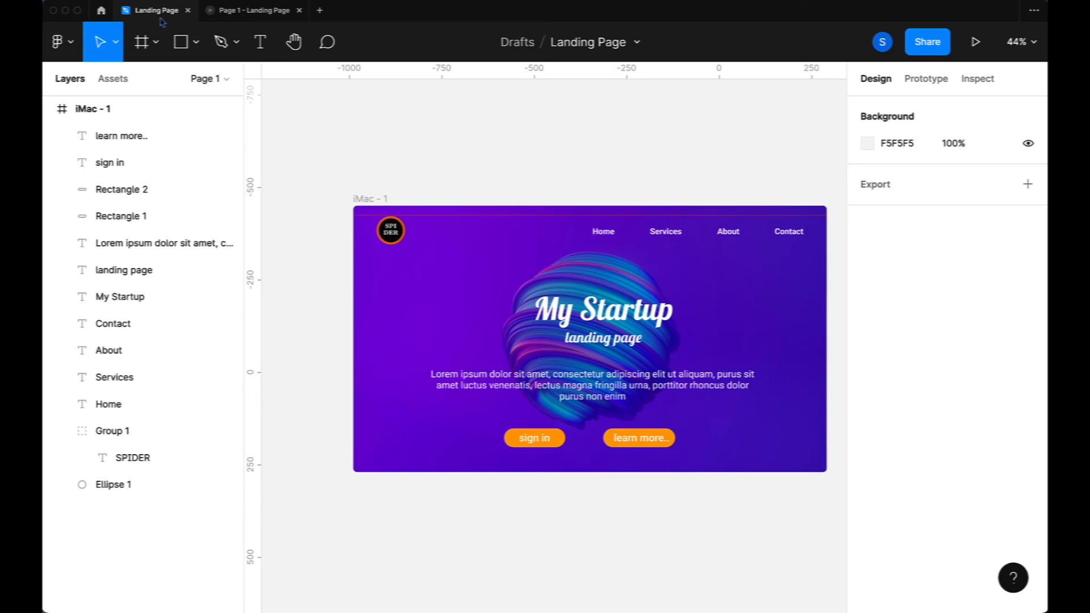
pyautogui.click(561, 448)
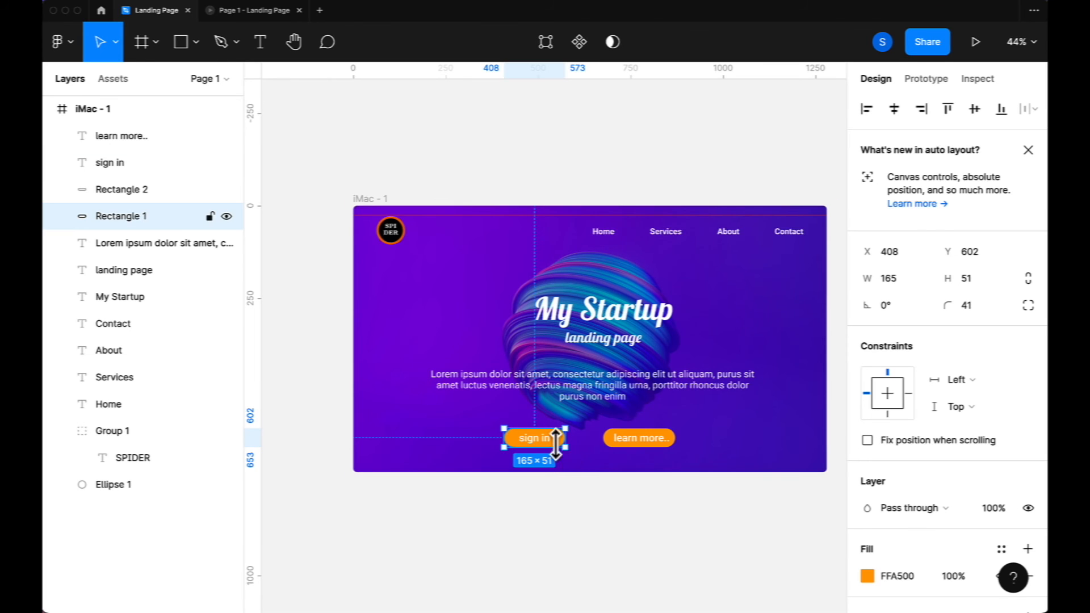
pyautogui.scroll(5, 561, 450)
pyautogui.scroll(2, 571, 458)
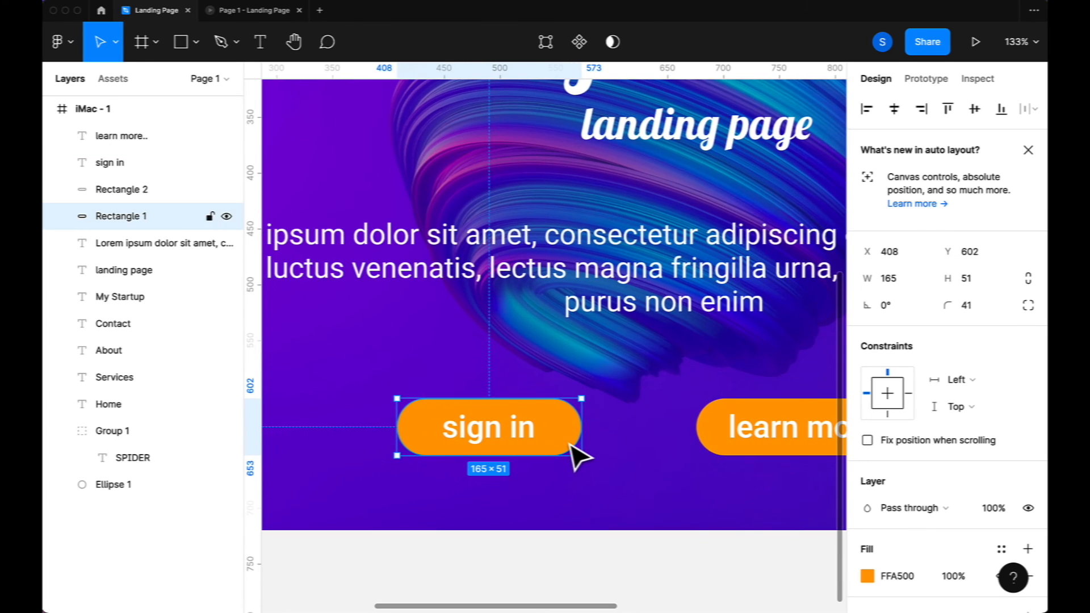
pyautogui.click(90, 192)
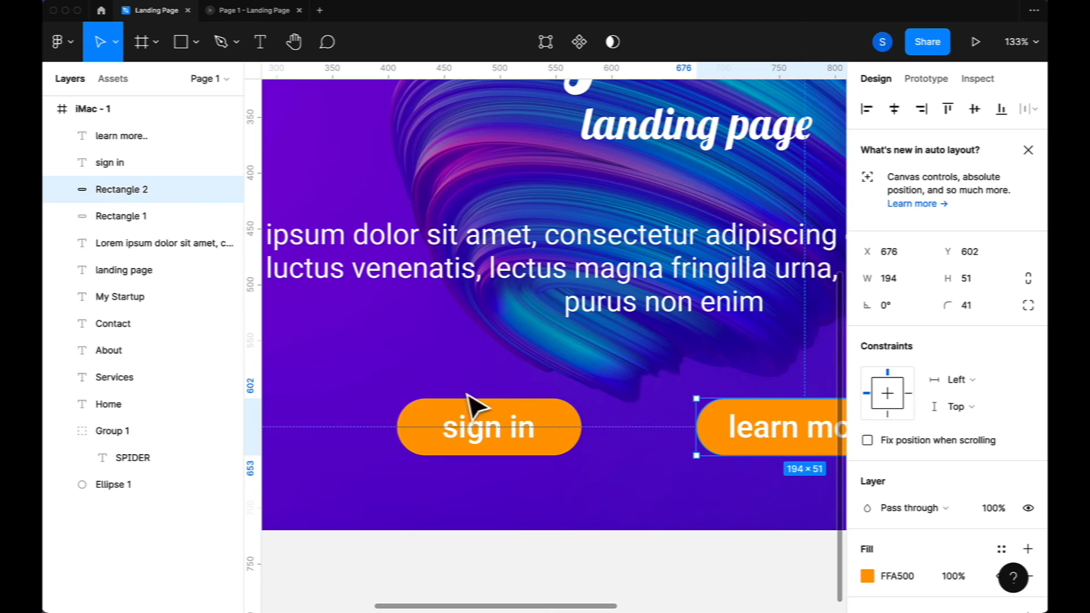
pyautogui.click(132, 216)
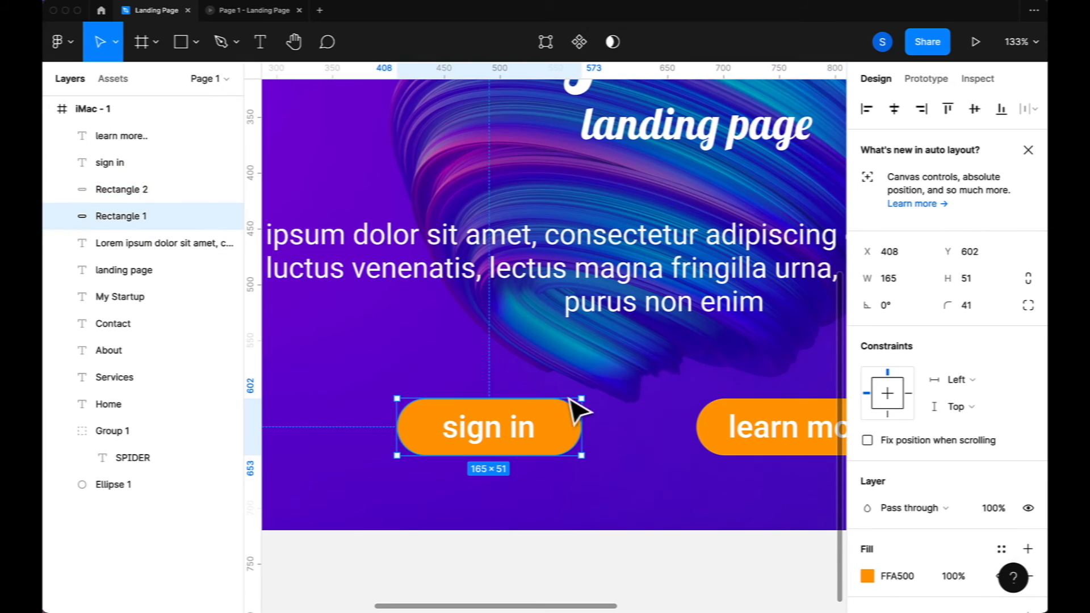
pyautogui.moveTo(562, 446); pyautogui.dragTo(579, 448)
pyautogui.hotkey('ctrl', 'z')
pyautogui.moveTo(576, 460); pyautogui.dragTo(578, 451)
pyautogui.hotkey('ctrl', 'z')
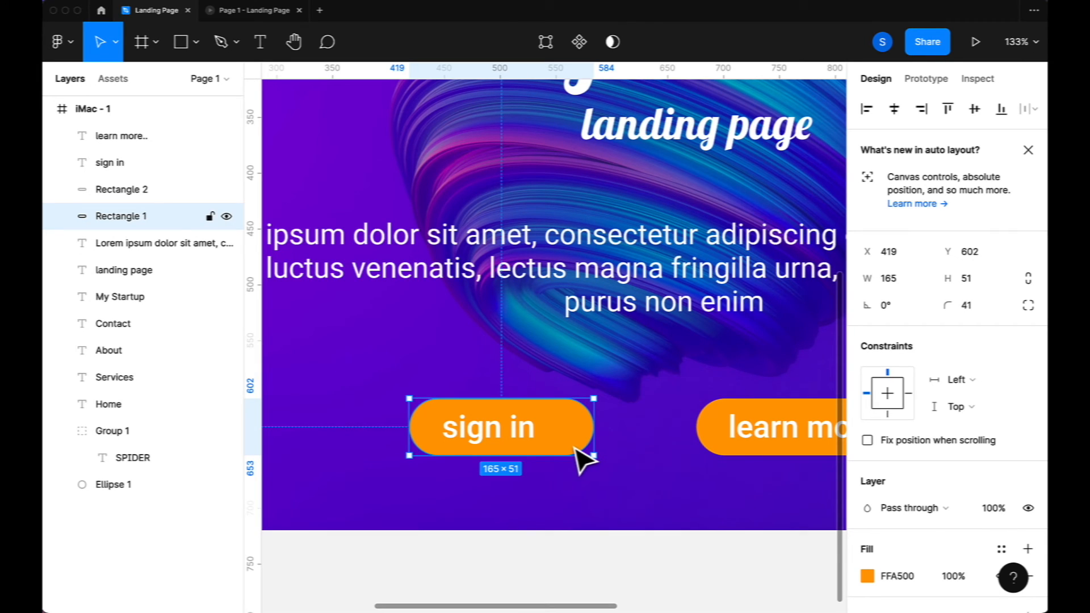
pyautogui.hotkey('ctrl', 'z')
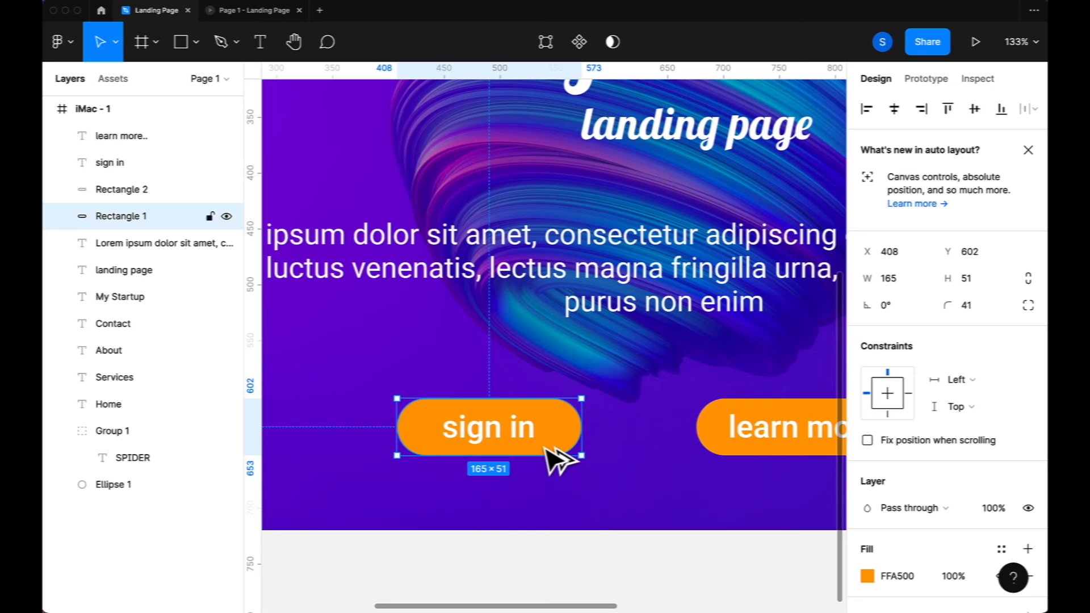
# Place a duplicate of the sign in button's rectangle, filled with FFEBC6, over the original at X 399, Y 602
pyautogui.moveTo(547, 449); pyautogui.dragTo(576, 477)
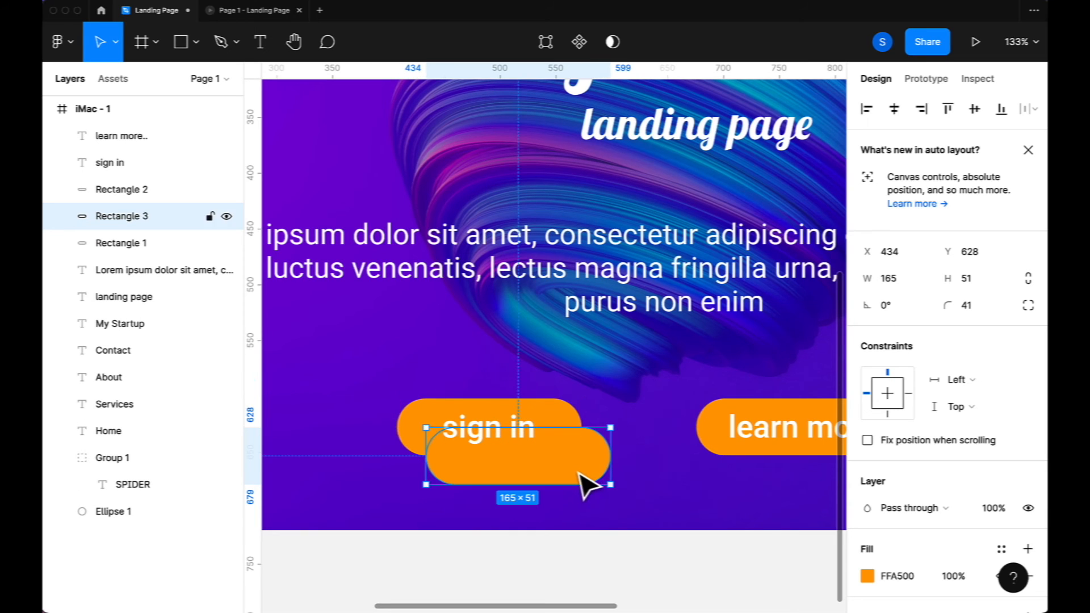
pyautogui.click(869, 580)
pyautogui.moveTo(757, 372)
pyautogui.mouseDown()
pyautogui.moveTo(720, 309)
pyautogui.moveTo(691, 193)
pyautogui.mouseUp()
pyautogui.moveTo(589, 452); pyautogui.dragTo(554, 437)
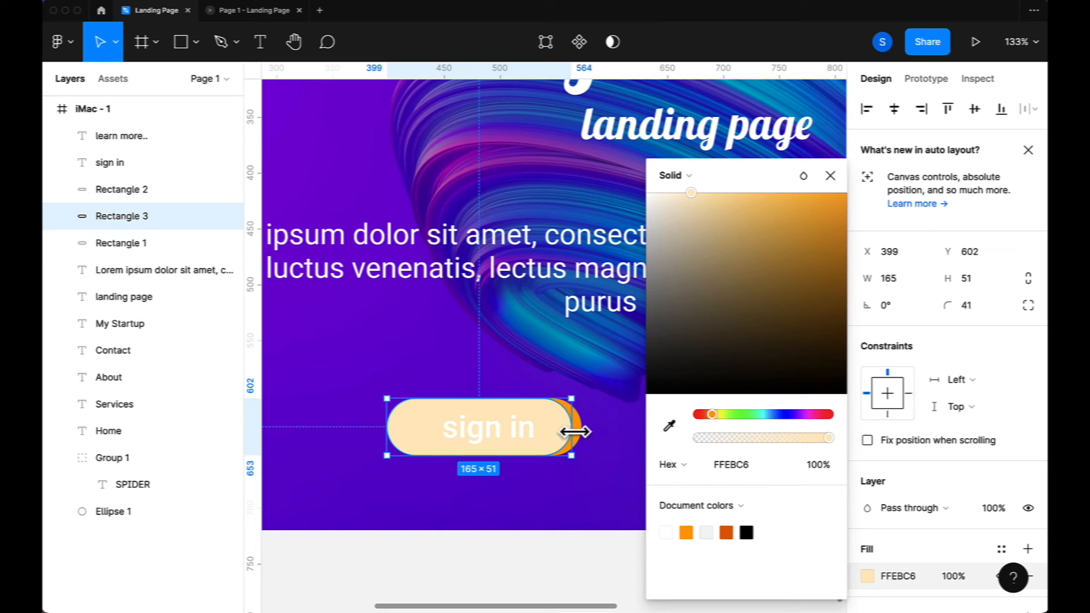
# Add a black 000000 stroke to the original orange rectangle of the sign in button
pyautogui.click(579, 428)
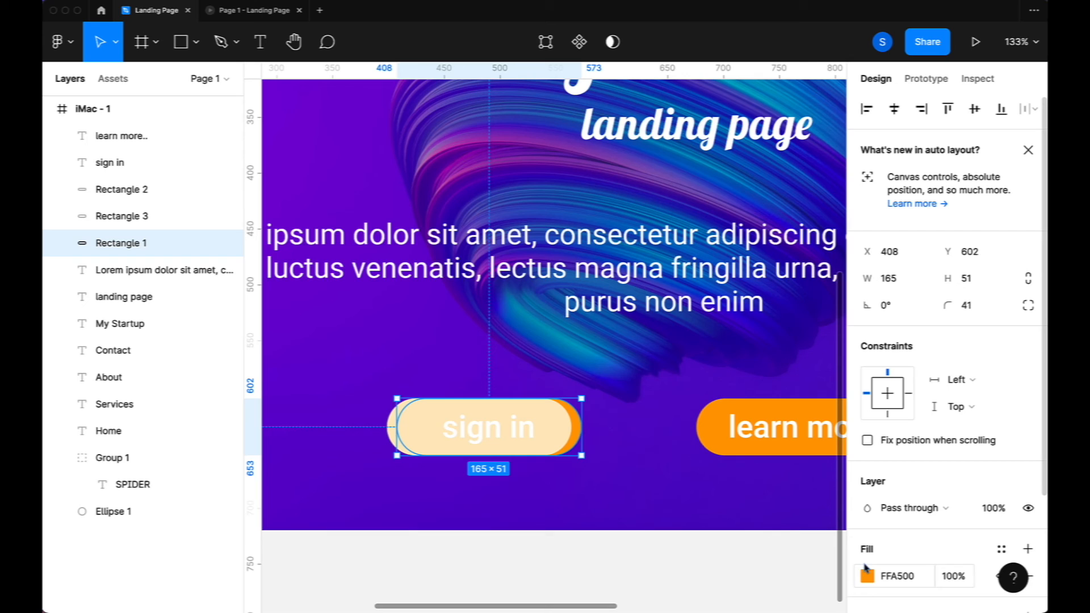
pyautogui.scroll(-2, 924, 498)
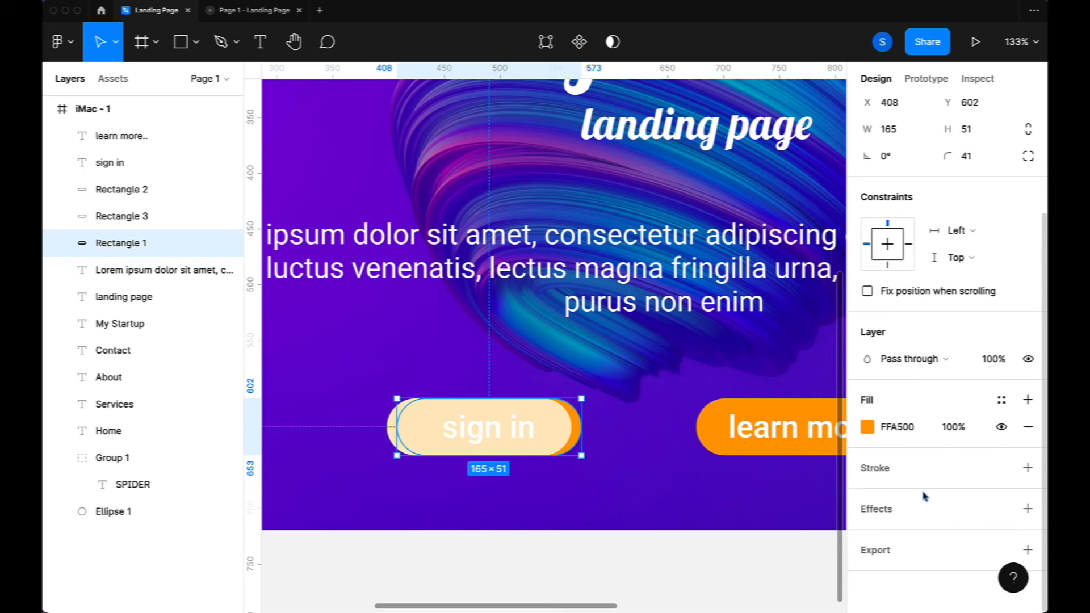
pyautogui.click(653, 482)
pyautogui.click(567, 440)
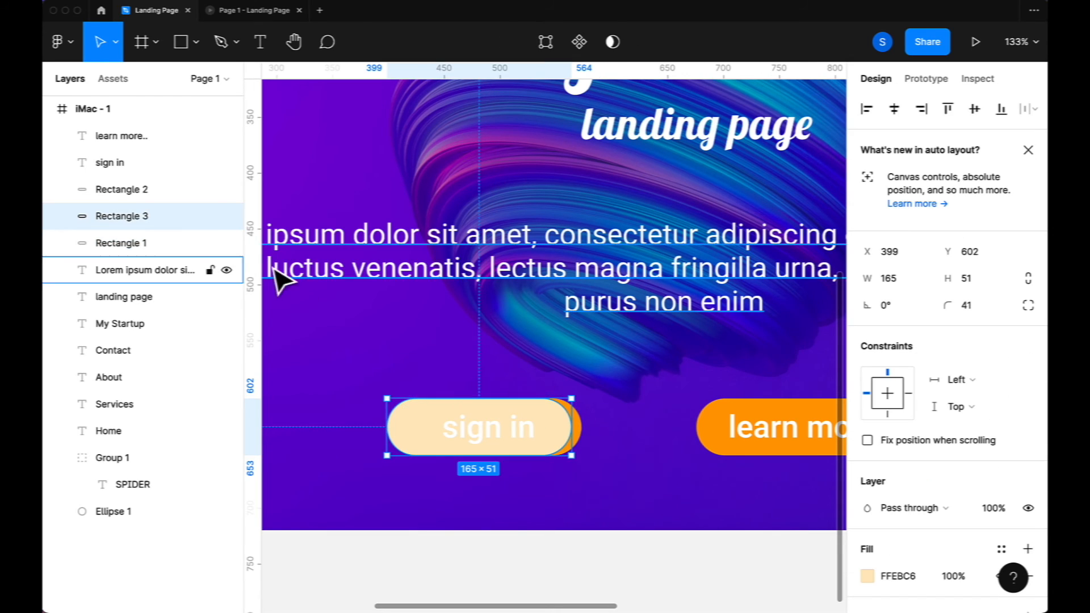
pyautogui.click(579, 429)
pyautogui.scroll(-2, 924, 553)
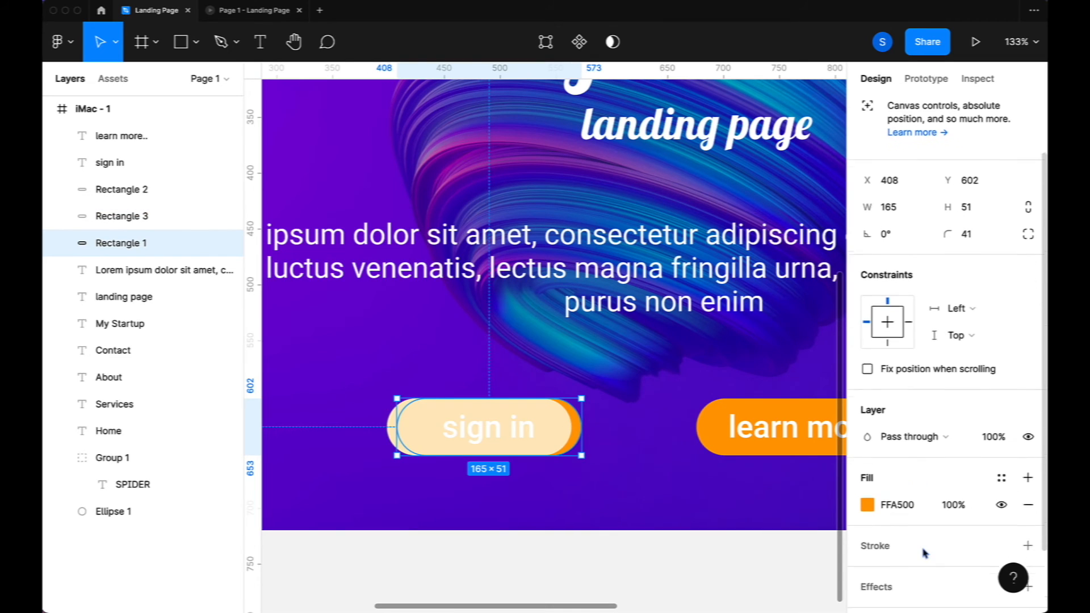
pyautogui.click(1028, 542)
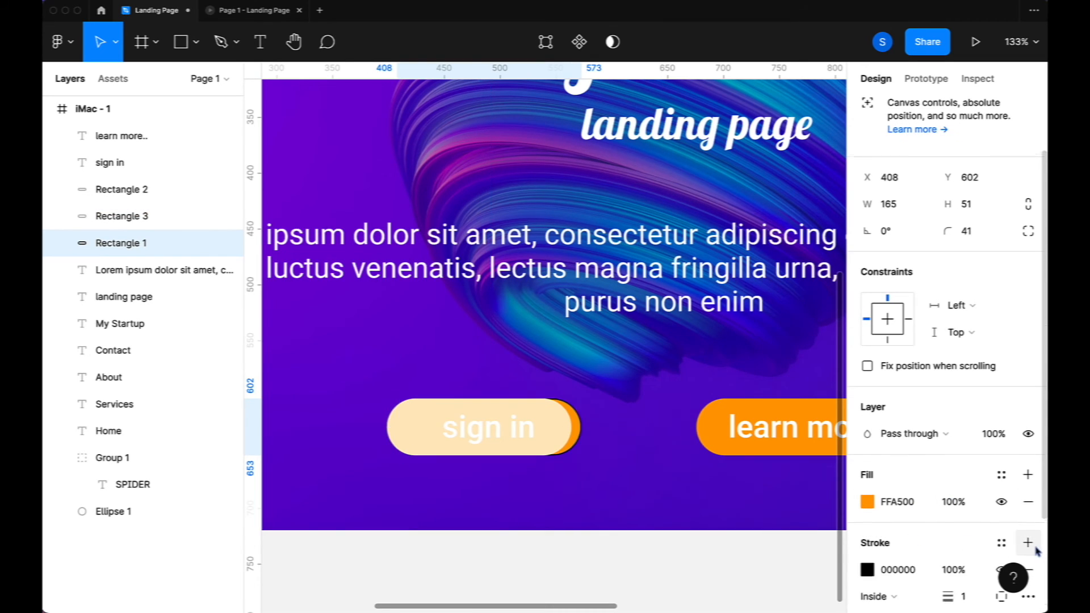
# Limit the orange rectangle's stroke to the left side and set its thickness to 6
pyautogui.scroll(-3, 1028, 537)
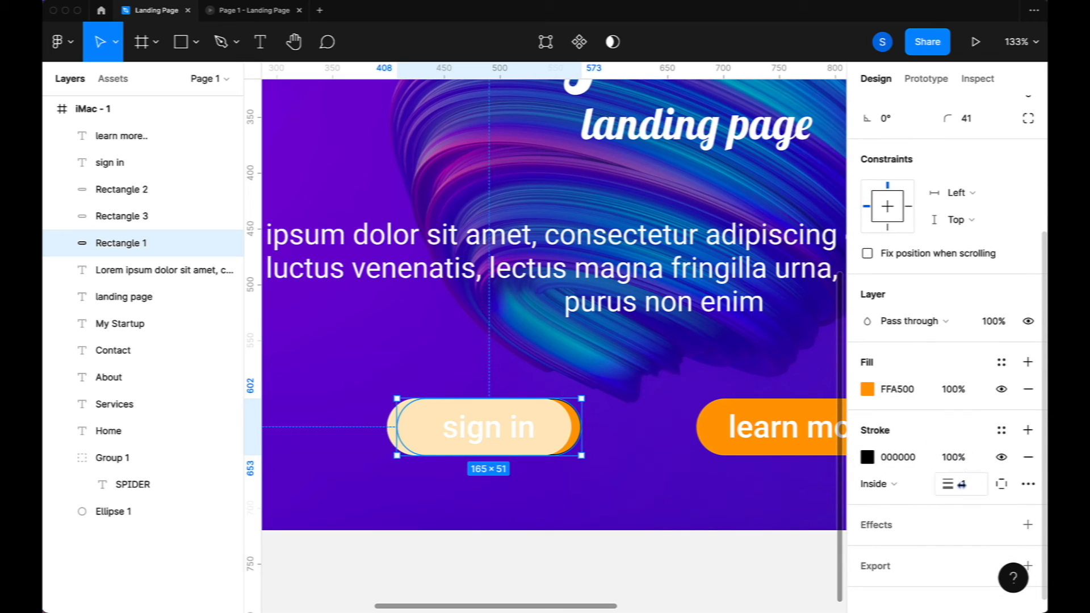
pyautogui.click(1003, 484)
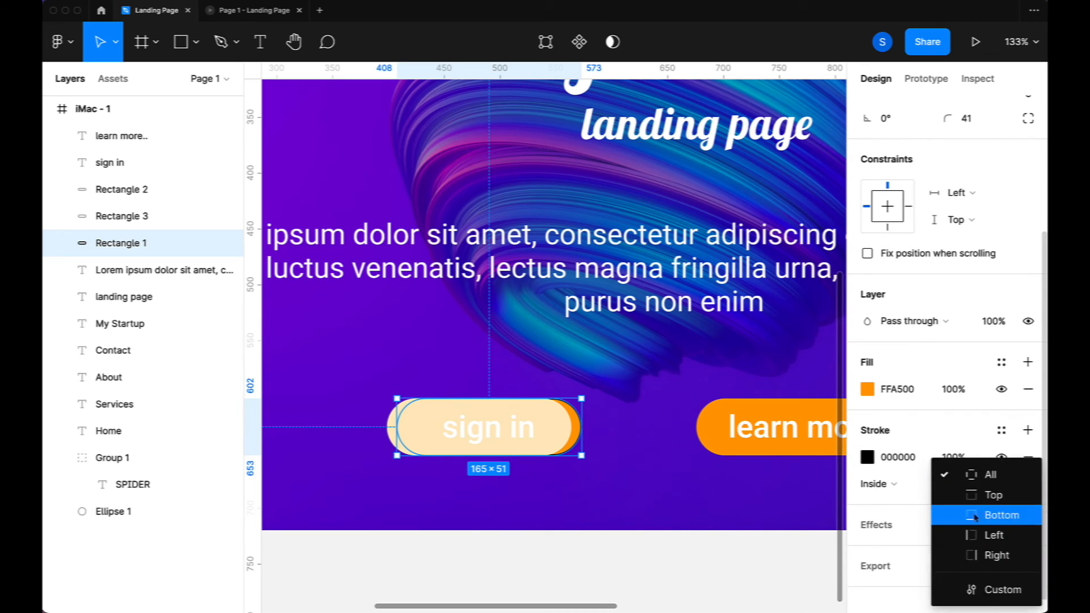
pyautogui.click(968, 535)
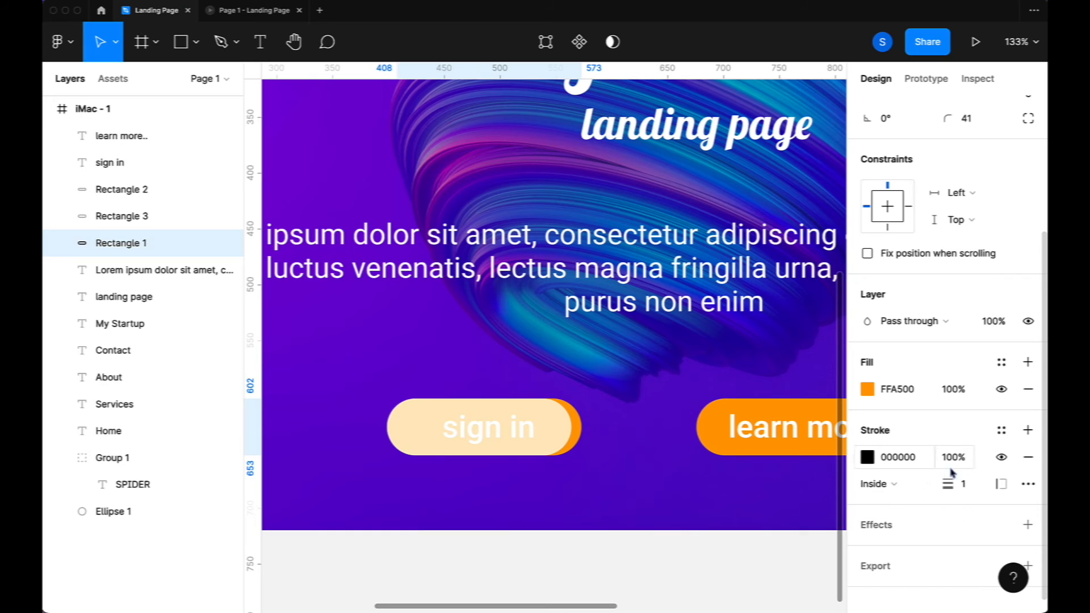
pyautogui.click(968, 486)
pyautogui.press('Up')
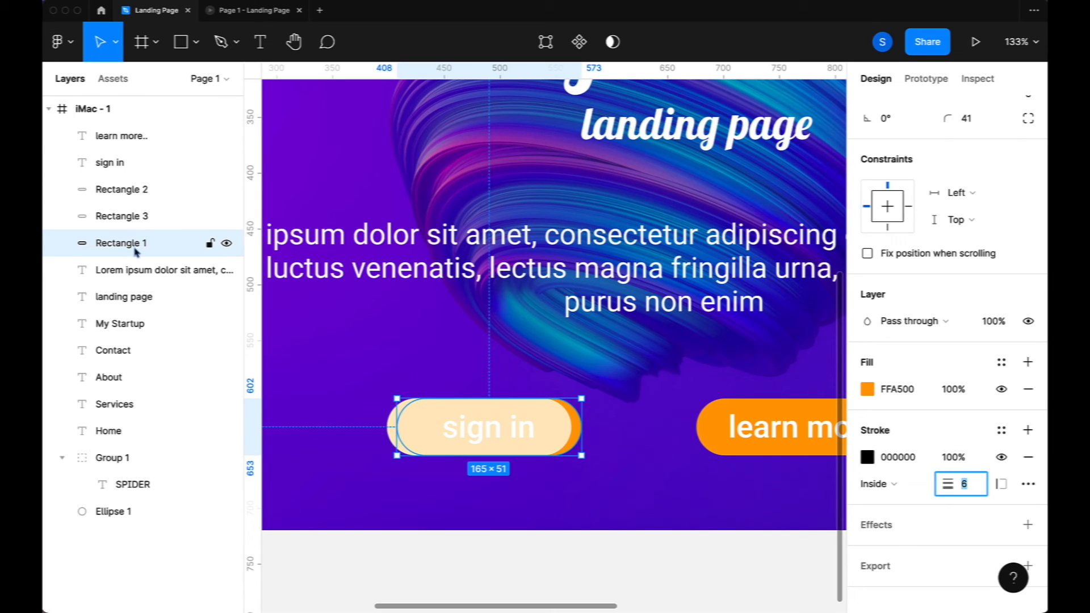
# Move the stroked orange rectangle above the "sign in" text in the layer order
pyautogui.moveTo(135, 250); pyautogui.dragTo(125, 161)
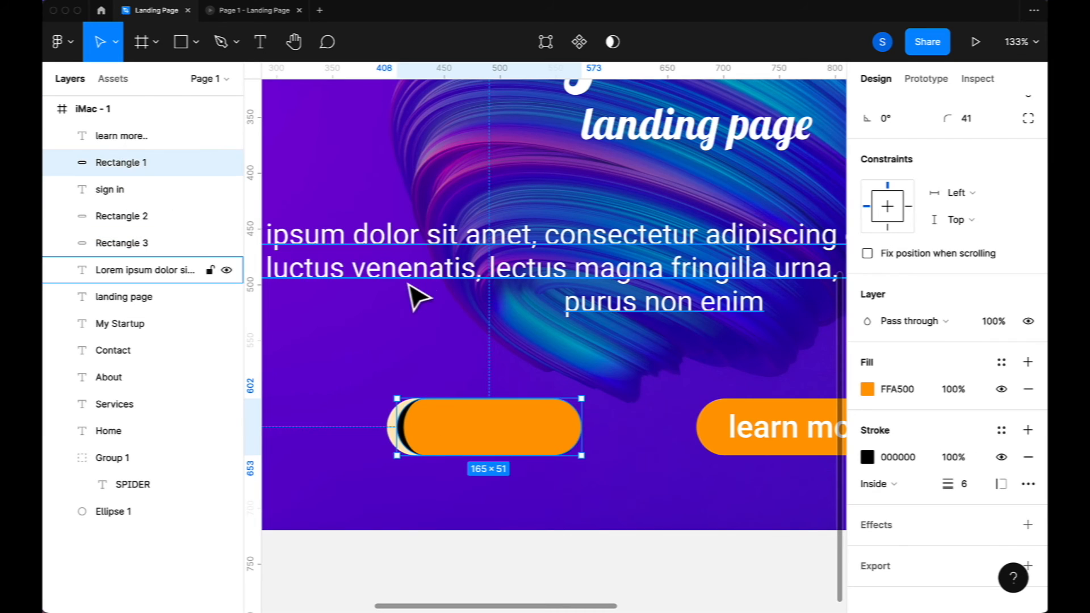
pyautogui.click(411, 333)
pyautogui.click(564, 451)
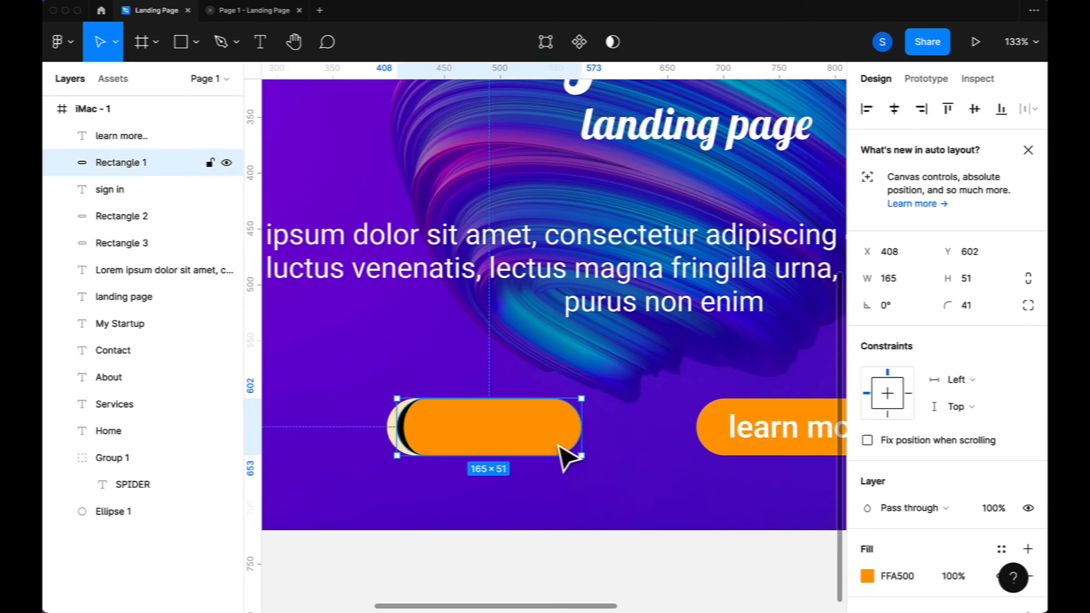
# Change the fill of the pale rectangle behind the stroked one to orange FFA500
pyautogui.click(388, 435)
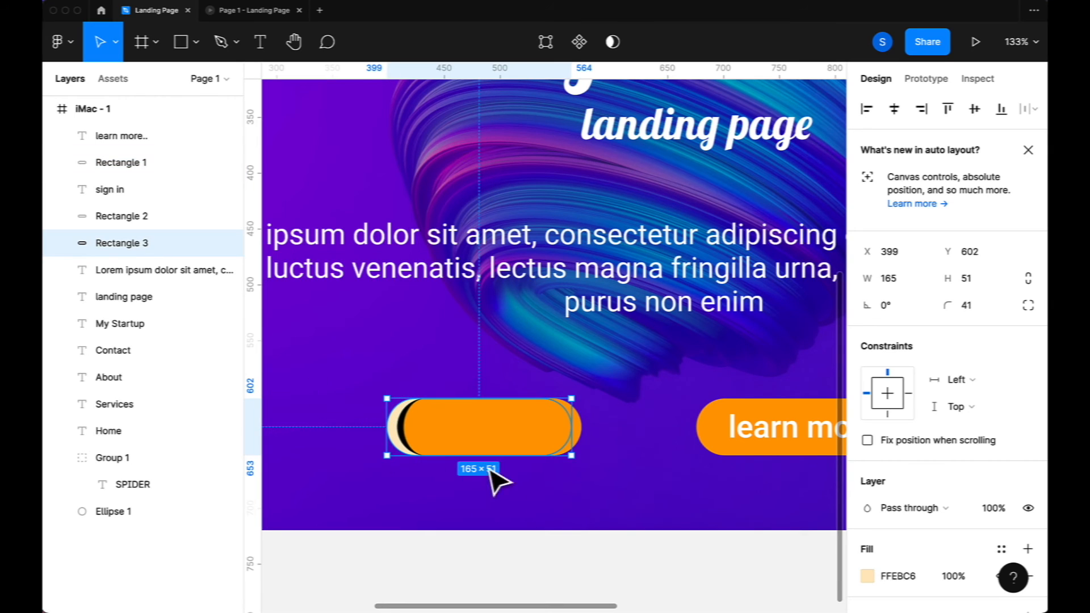
pyautogui.click(867, 576)
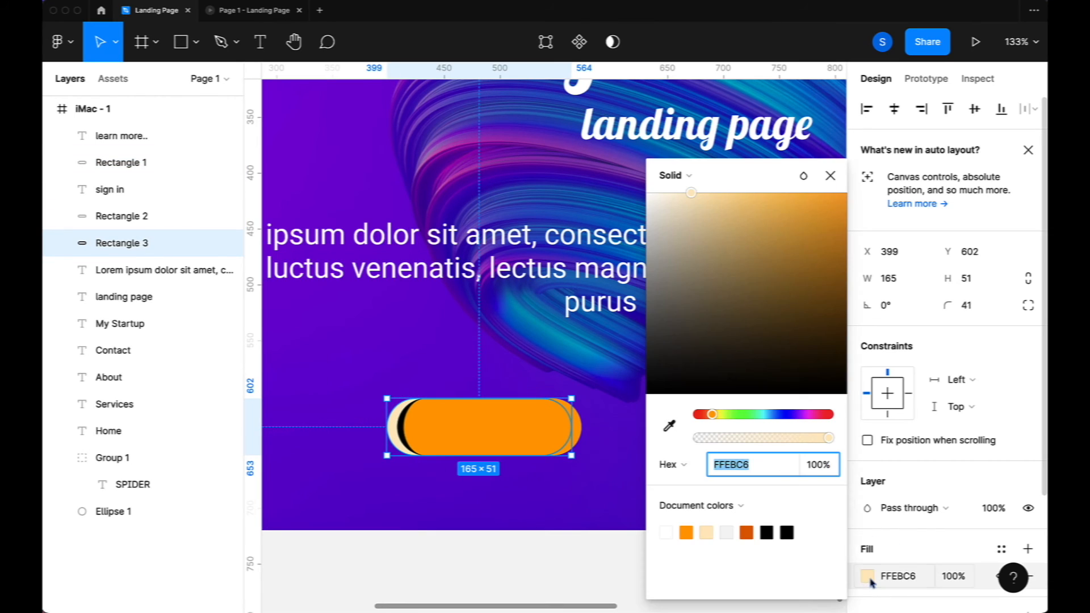
pyautogui.click(686, 532)
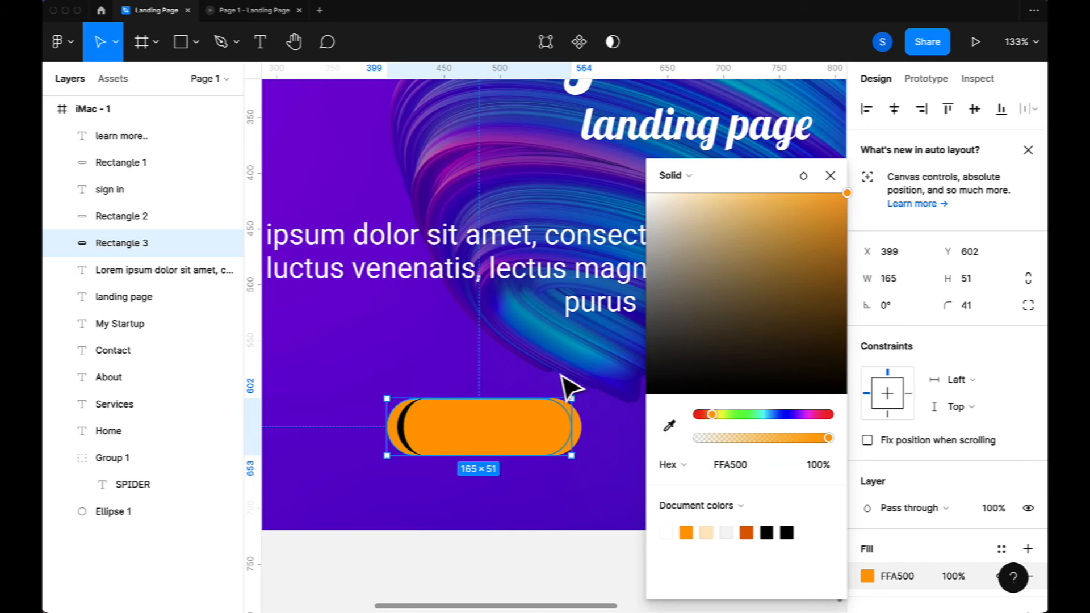
pyautogui.click(535, 373)
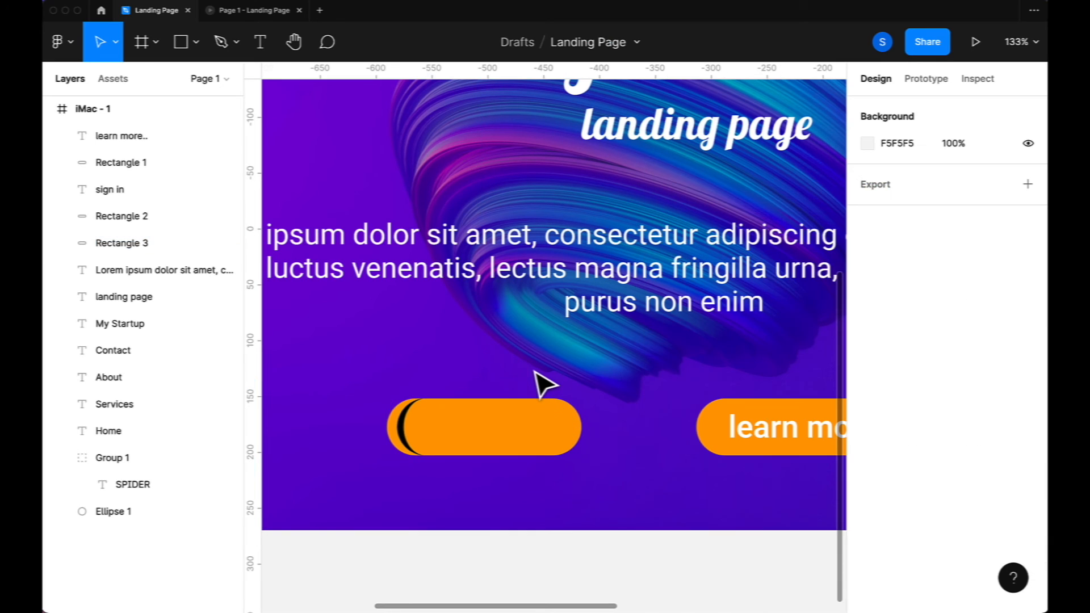
# Recolor the front rectangle's stroke to dark blue 2C3B72 and shift the rear orange rectangle right to about X 404
pyautogui.click(486, 433)
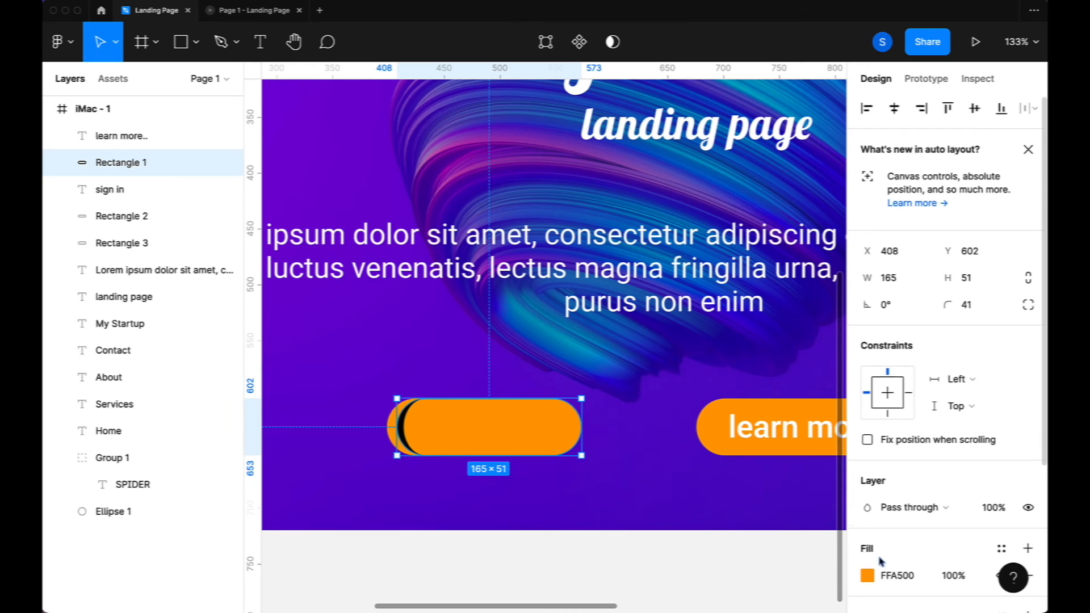
pyautogui.scroll(-5, 871, 551)
pyautogui.click(868, 502)
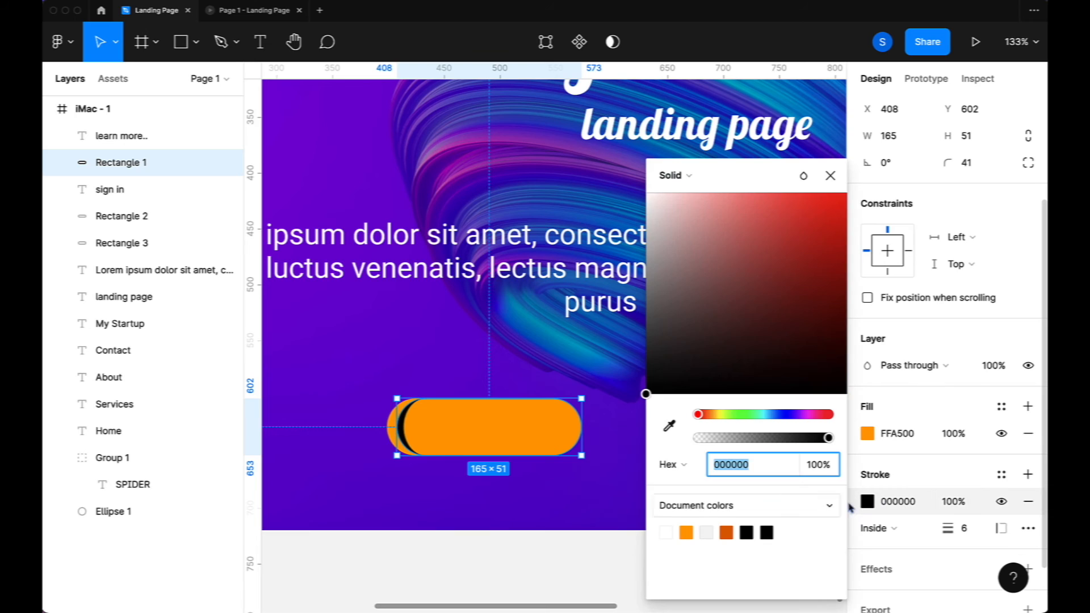
pyautogui.click(780, 415)
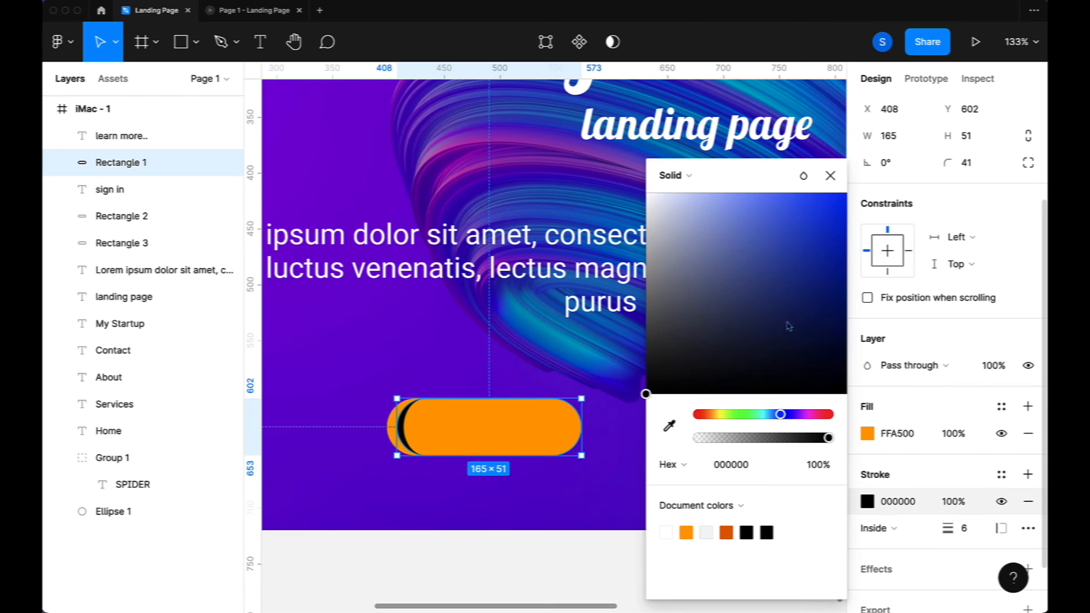
pyautogui.moveTo(789, 325)
pyautogui.mouseDown()
pyautogui.moveTo(783, 282)
pyautogui.moveTo(751, 235)
pyautogui.moveTo(784, 262)
pyautogui.moveTo(786, 308)
pyautogui.moveTo(770, 315)
pyautogui.mouseUp()
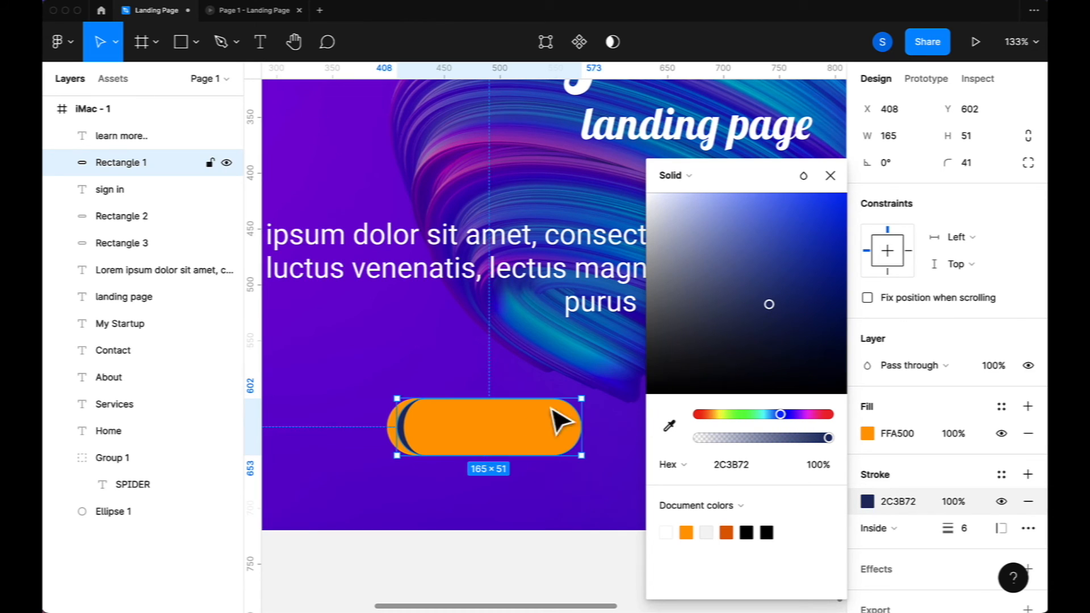
pyautogui.click(397, 443)
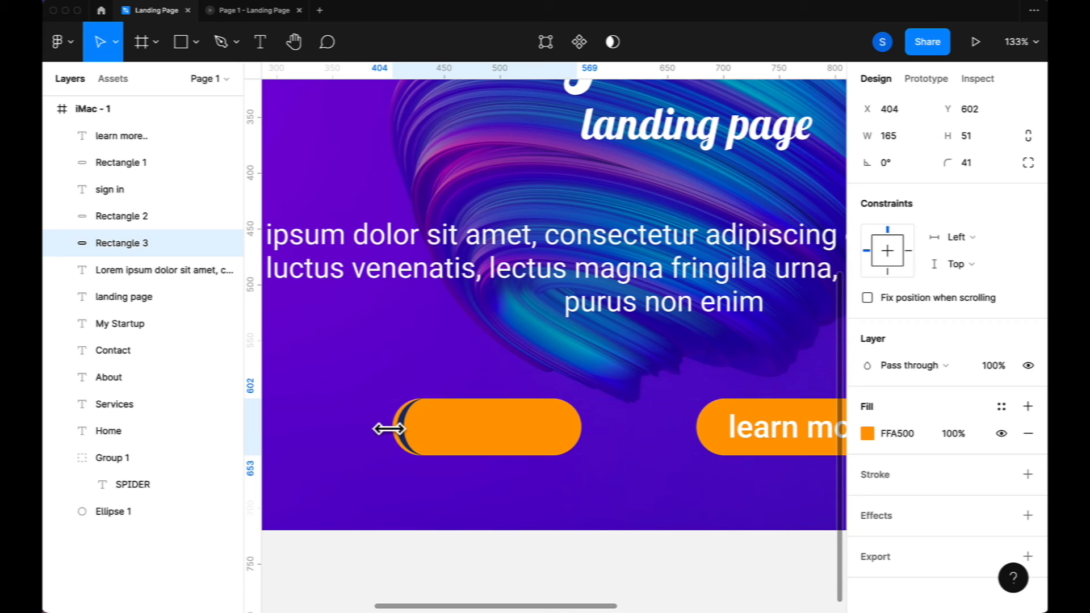
# Set the front "sign in" rectangle's stroke thickness to 5 with outside alignment and shift the rectangle right to X 413
pyautogui.click(475, 451)
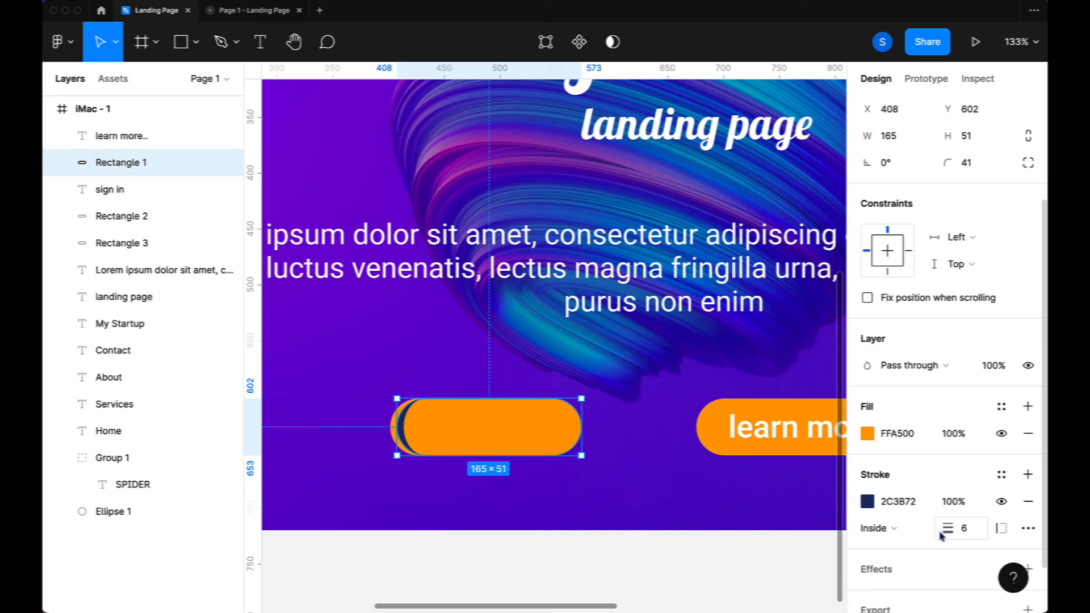
pyautogui.click(978, 536)
pyautogui.press('Down')
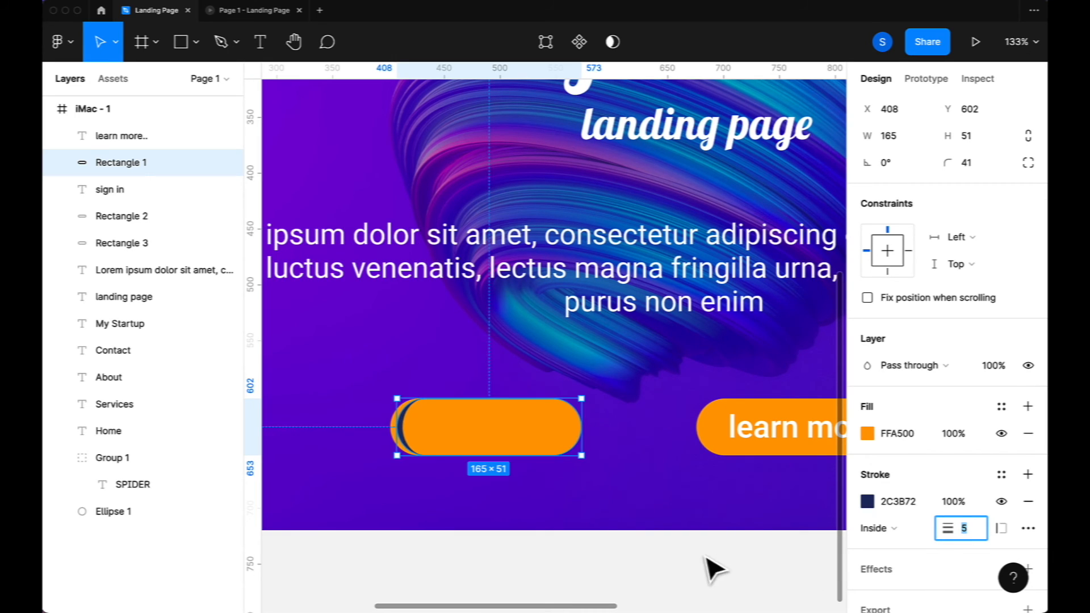
pyautogui.click(889, 530)
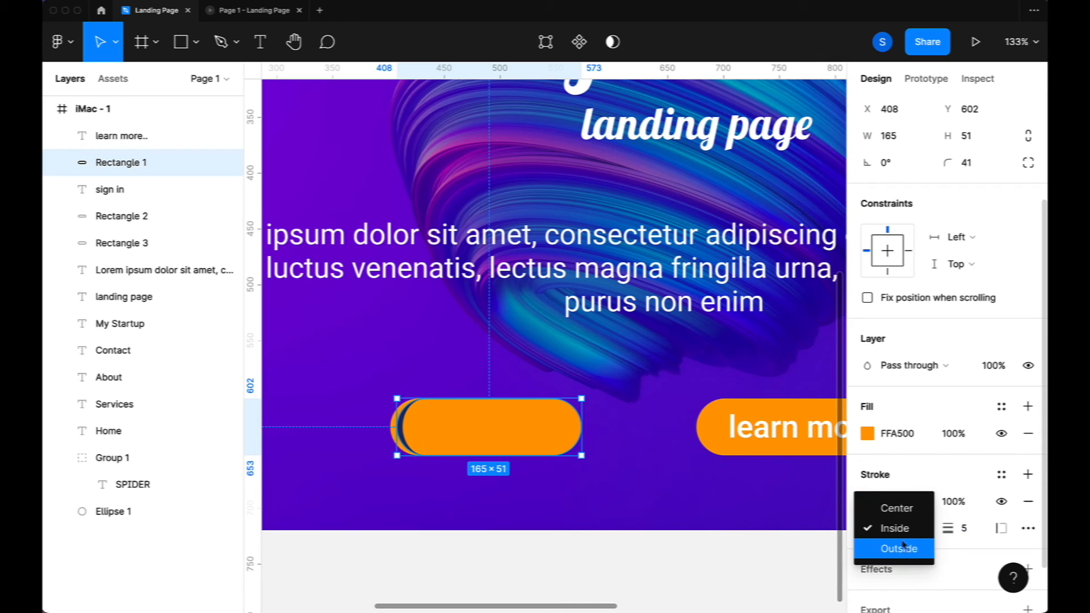
pyautogui.click(899, 548)
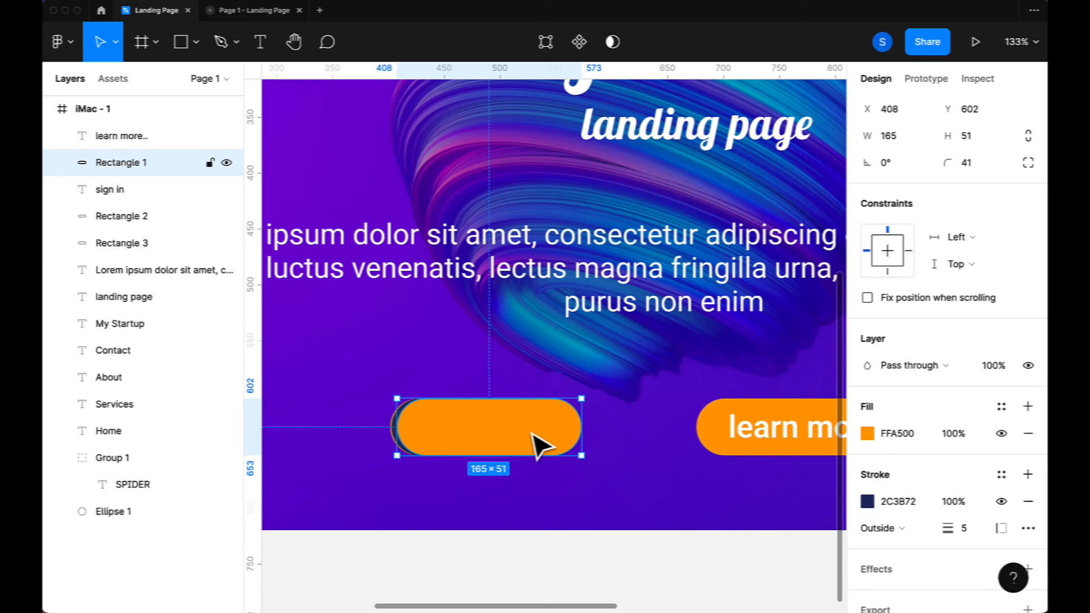
pyautogui.moveTo(545, 435); pyautogui.dragTo(550, 435)
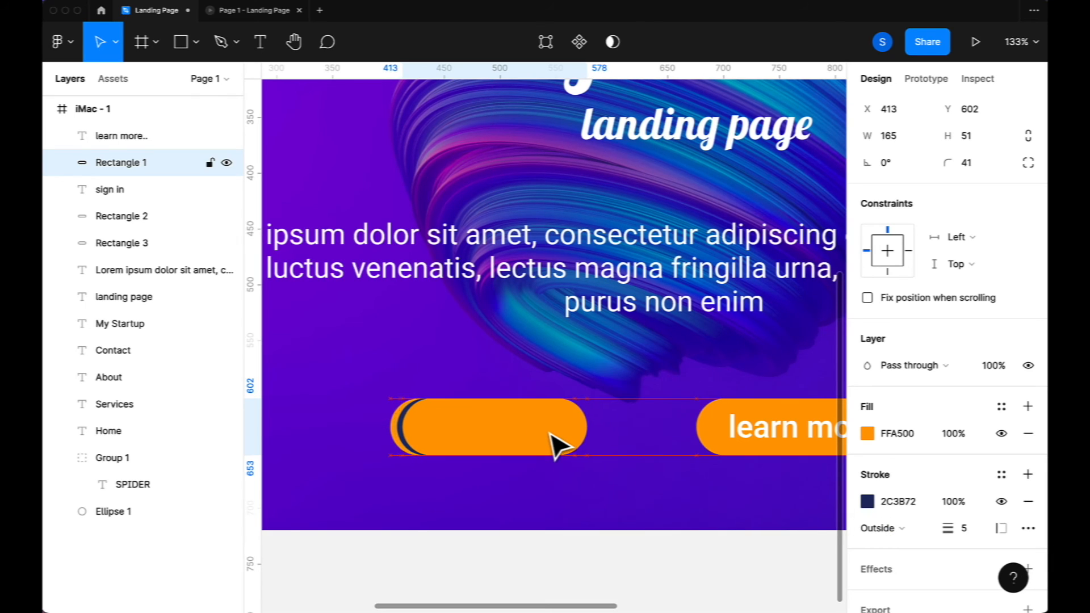
pyautogui.click(434, 359)
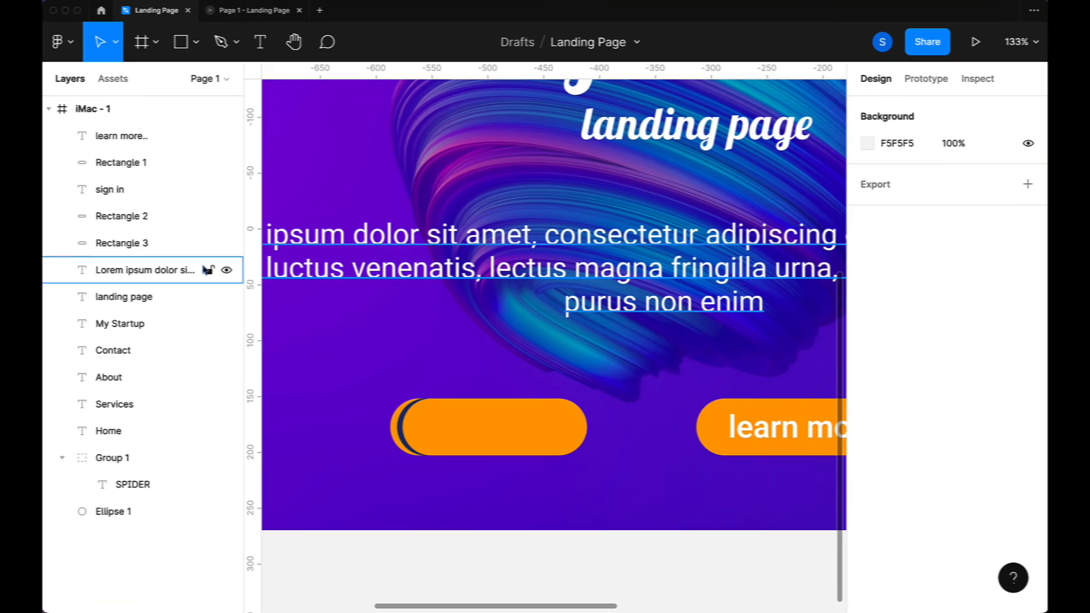
# Lock the lorem ipsum paragraph and move the "sign in" text above Rectangle 1 in the layer order
pyautogui.click(278, 286)
pyautogui.click(218, 262)
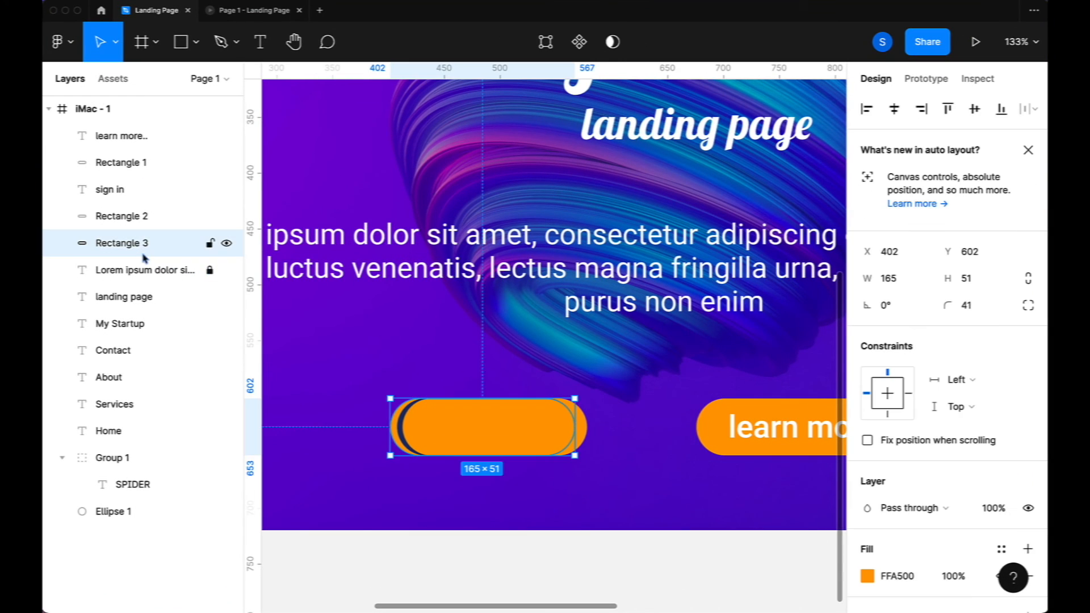
pyautogui.click(129, 215)
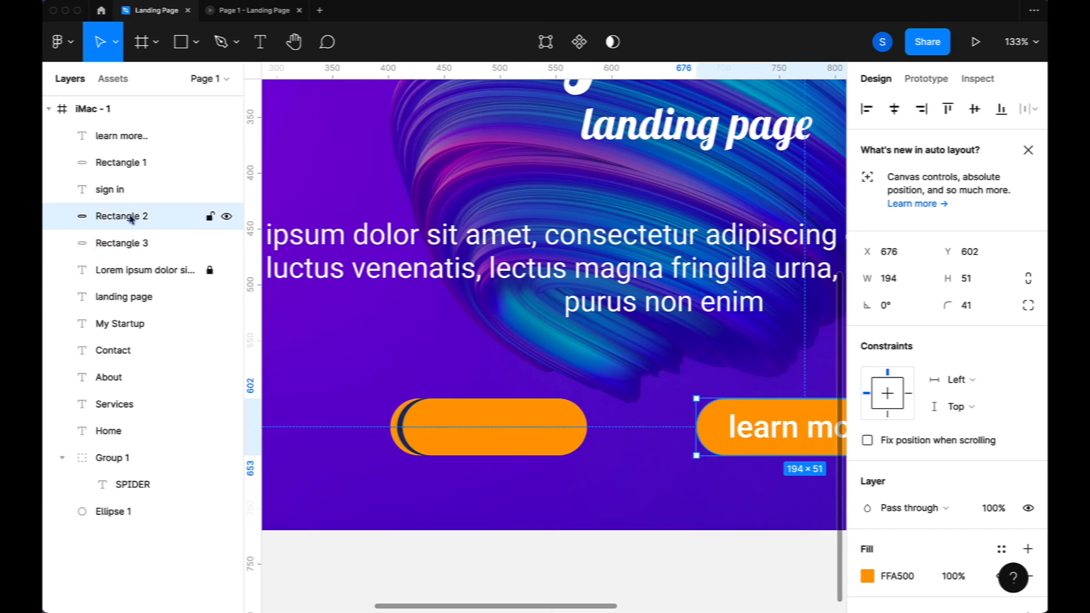
pyautogui.click(124, 199)
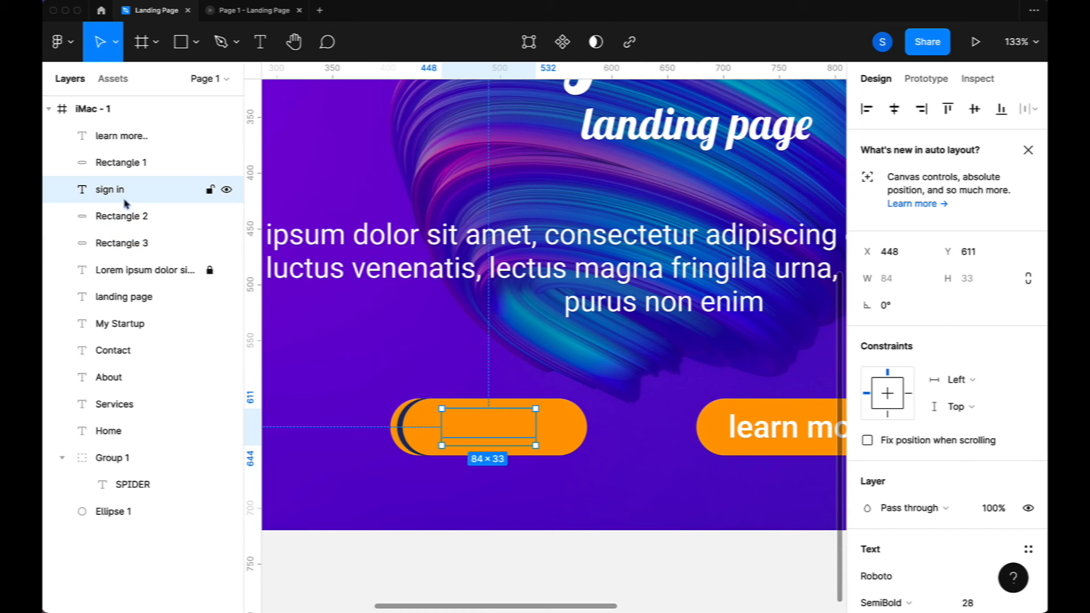
pyautogui.moveTo(126, 204); pyautogui.dragTo(123, 165)
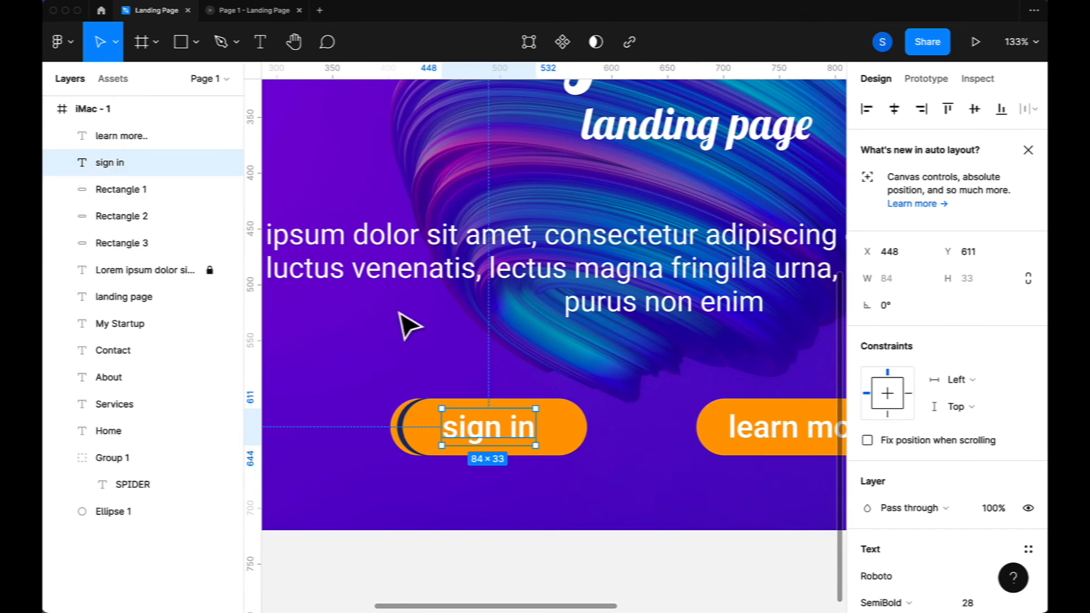
pyautogui.click(397, 341)
# Duplicate the orange rectangle behind "learn more.." and place the copy slightly below it at about X 698, Y 644
pyautogui.scroll(-5, 494, 407)
pyautogui.scroll(-2, 494, 407)
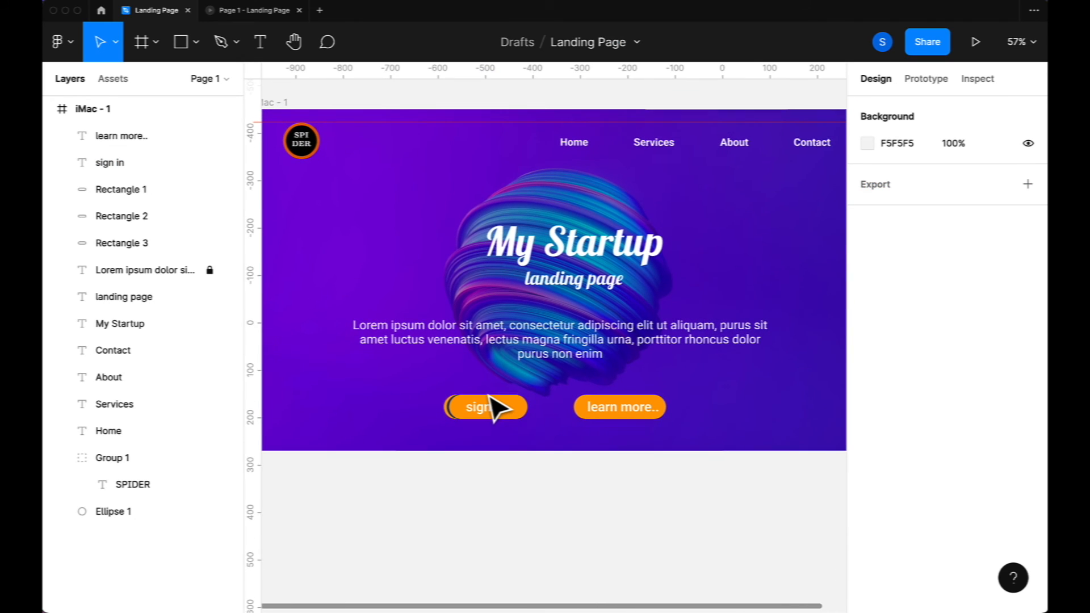
pyautogui.scroll(5, 565, 460)
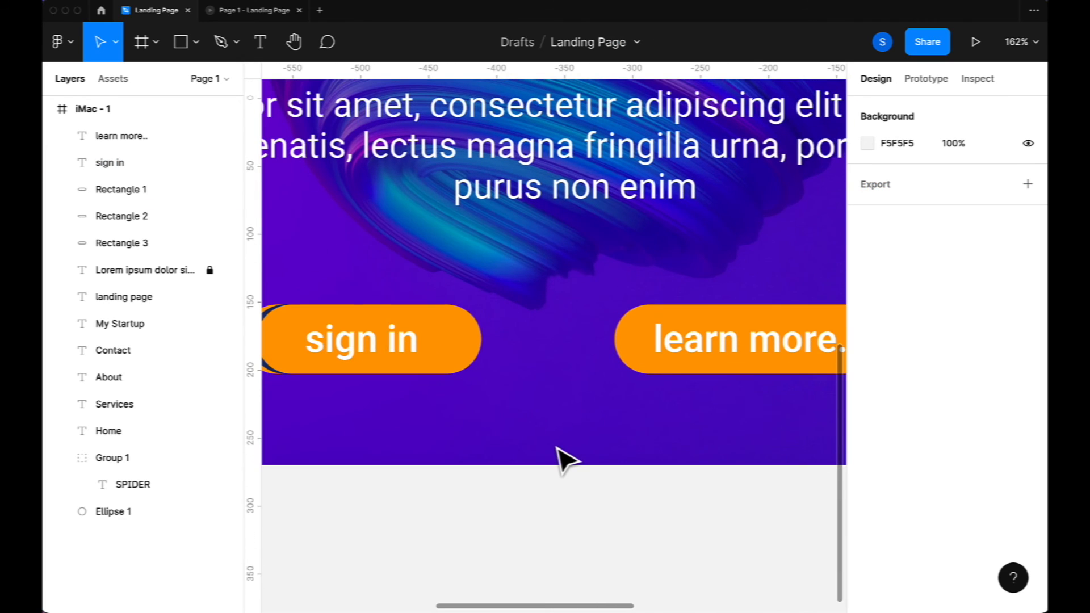
pyautogui.scroll(-2, 568, 457)
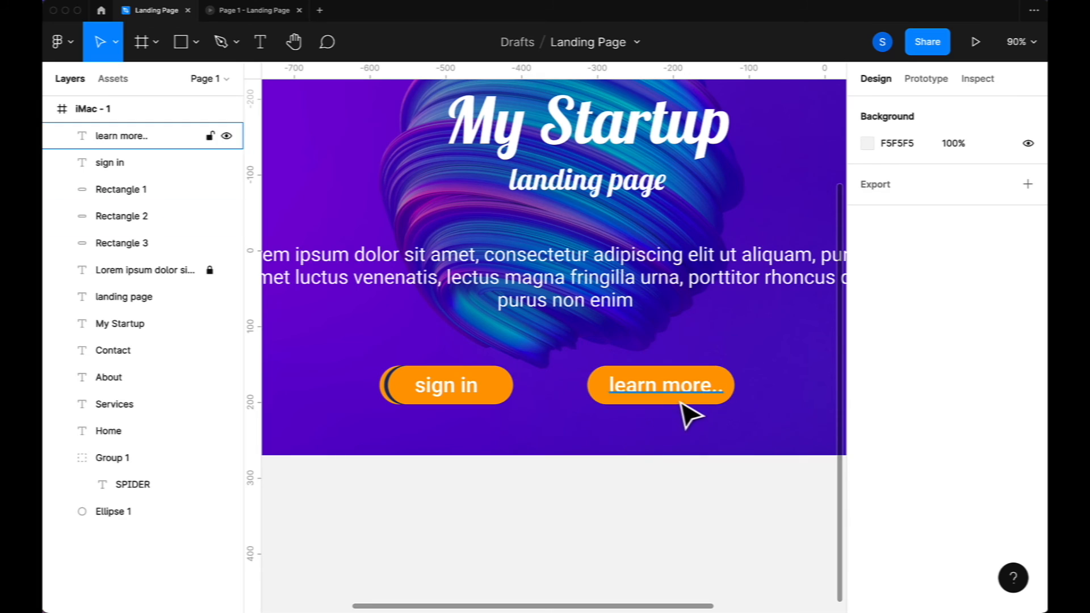
pyautogui.scroll(3, 638, 451)
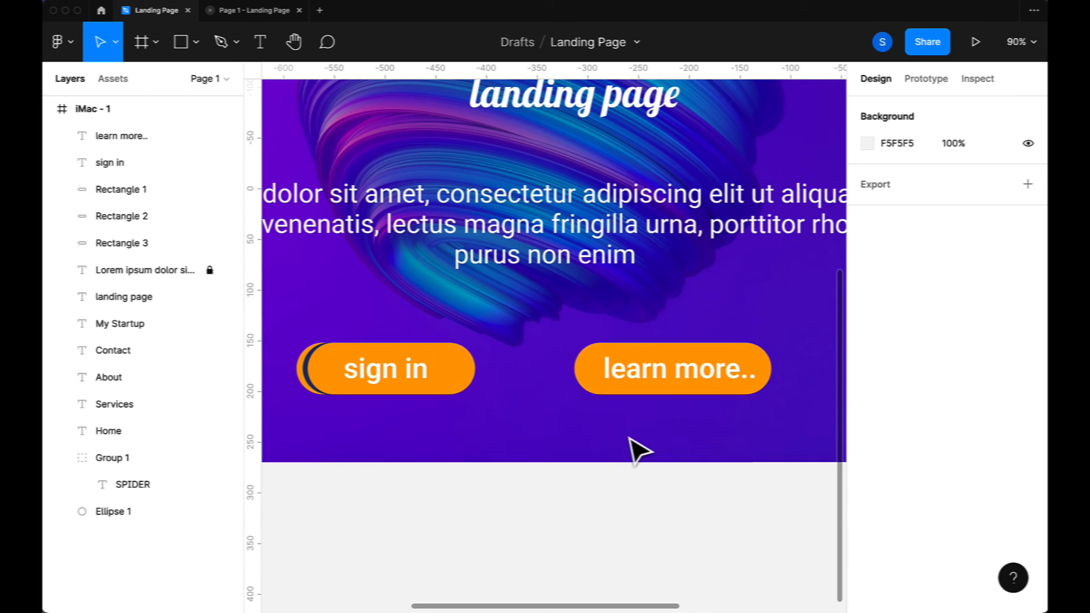
pyautogui.click(653, 391)
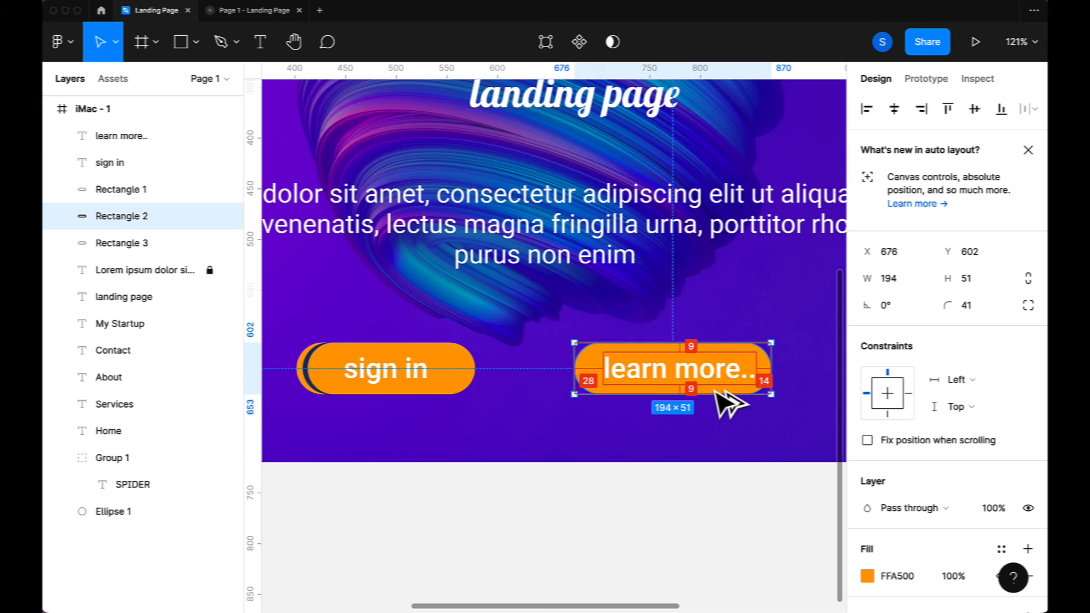
pyautogui.moveTo(717, 398); pyautogui.dragTo(742, 443)
# Try green 00FF19 and brown BC8E38 fills on the duplicate rectangle, and set its fill back to orange FFA500
pyautogui.click(867, 576)
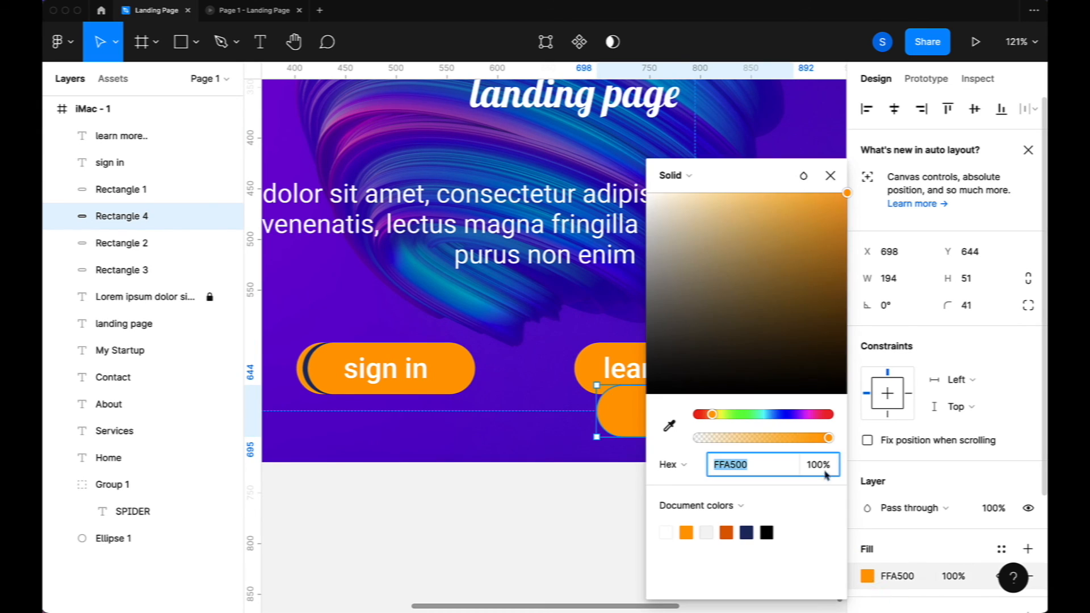
pyautogui.write('00FF19')
pyautogui.press('Return')
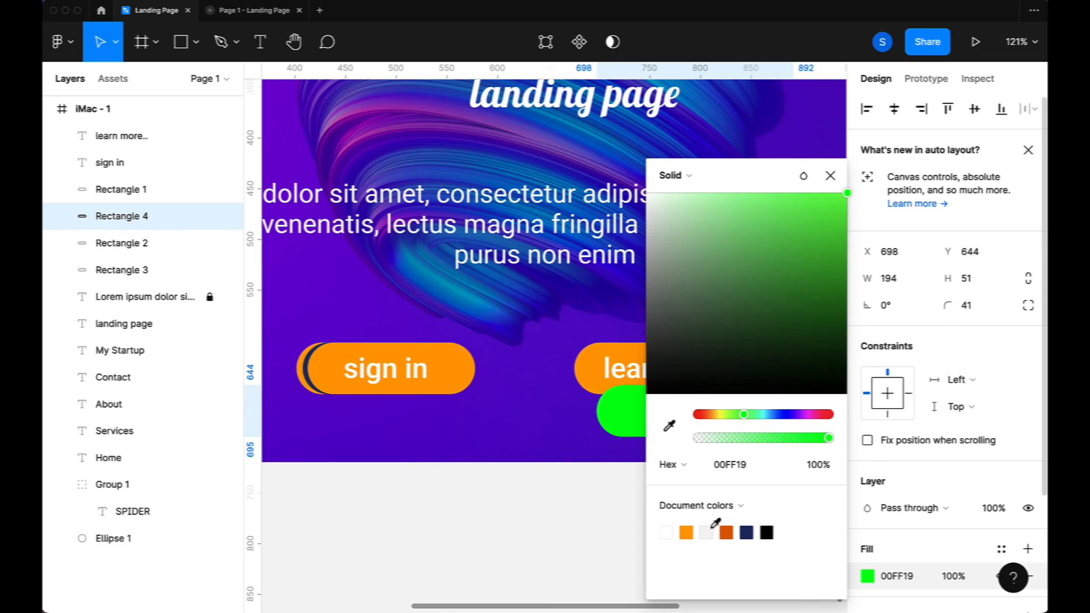
pyautogui.click(686, 533)
pyautogui.moveTo(752, 298); pyautogui.dragTo(786, 246)
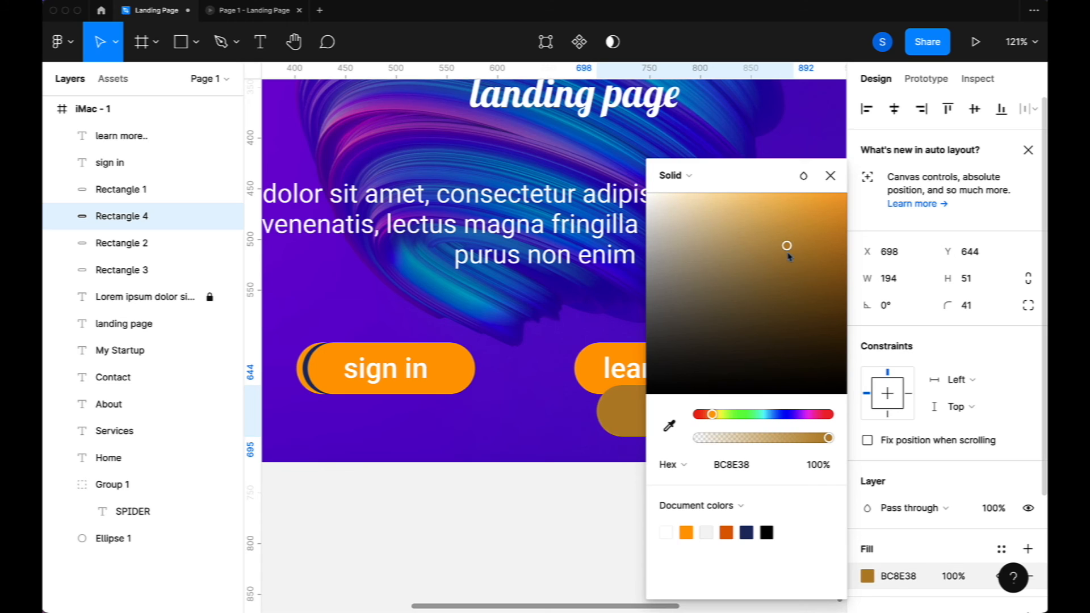
pyautogui.click(686, 532)
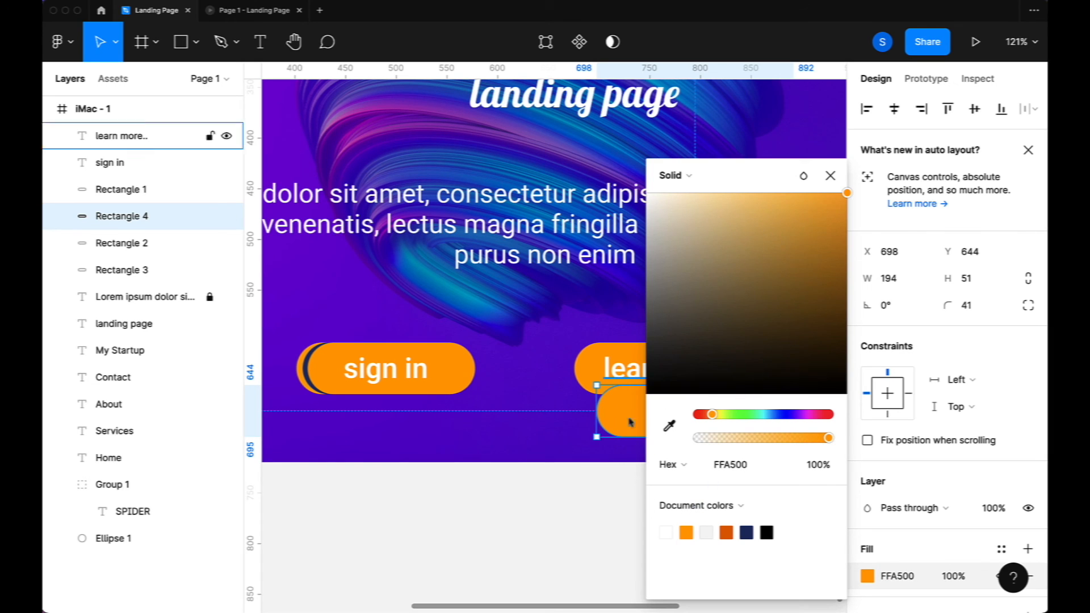
pyautogui.click(830, 175)
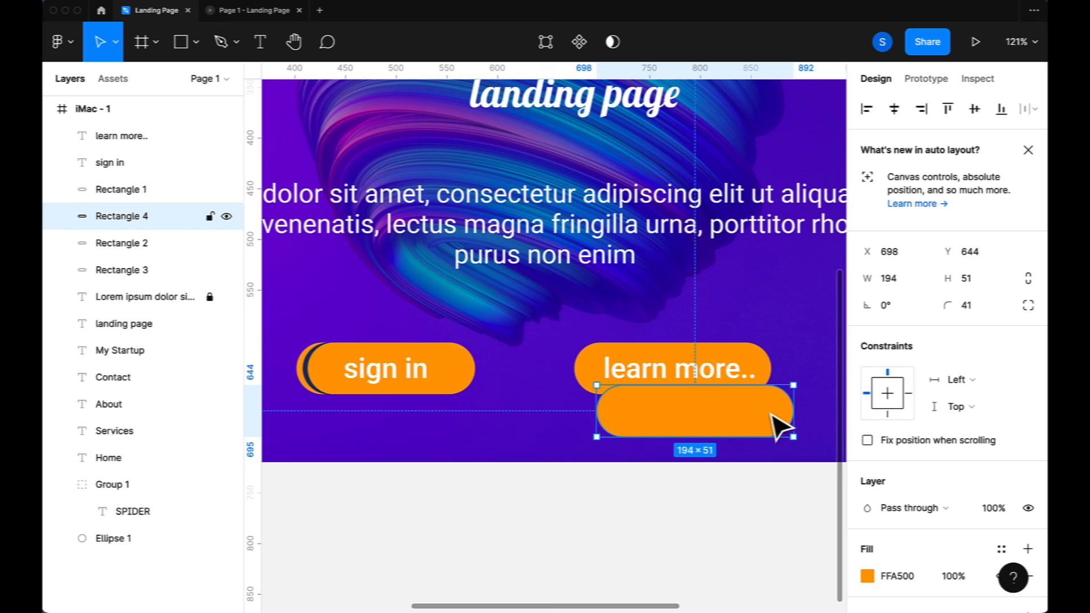
# Place the duplicate rectangle behind the "learn more.." text at about X 666, Y 602 and widen it to about 229
pyautogui.moveTo(793, 410); pyautogui.dragTo(759, 378)
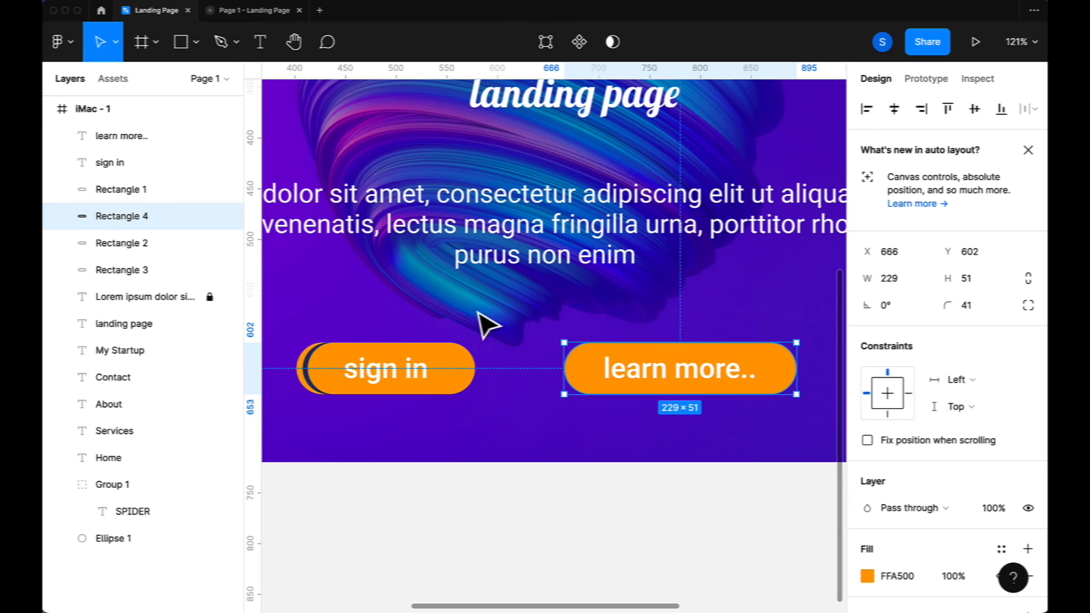
# Try a dark blue 2C3B72 fill on Rectangle 2 behind "learn more.." and undo it
pyautogui.click(177, 244)
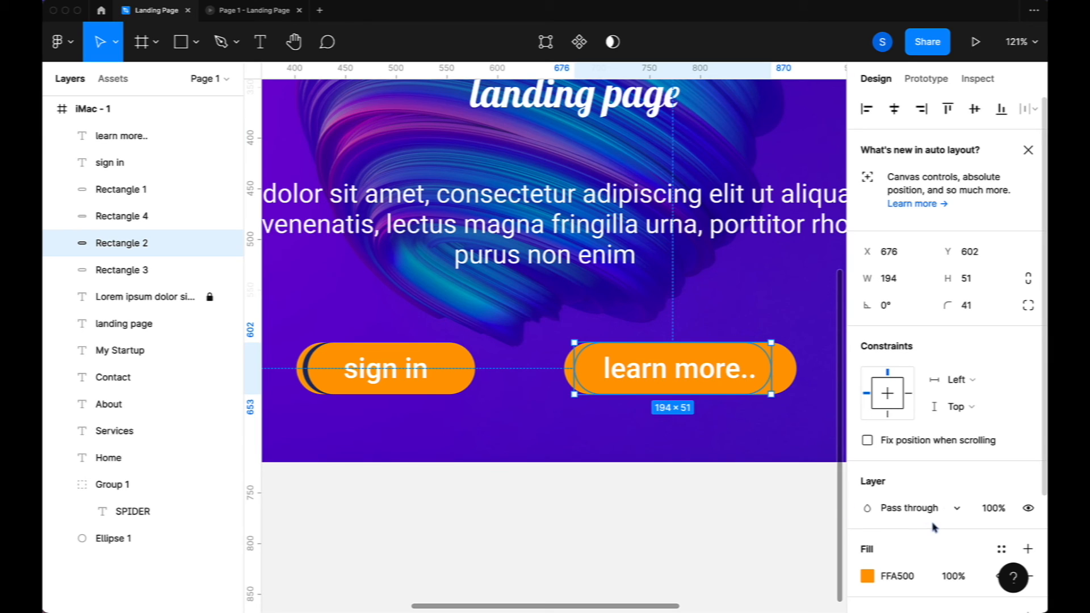
pyautogui.scroll(-3, 920, 498)
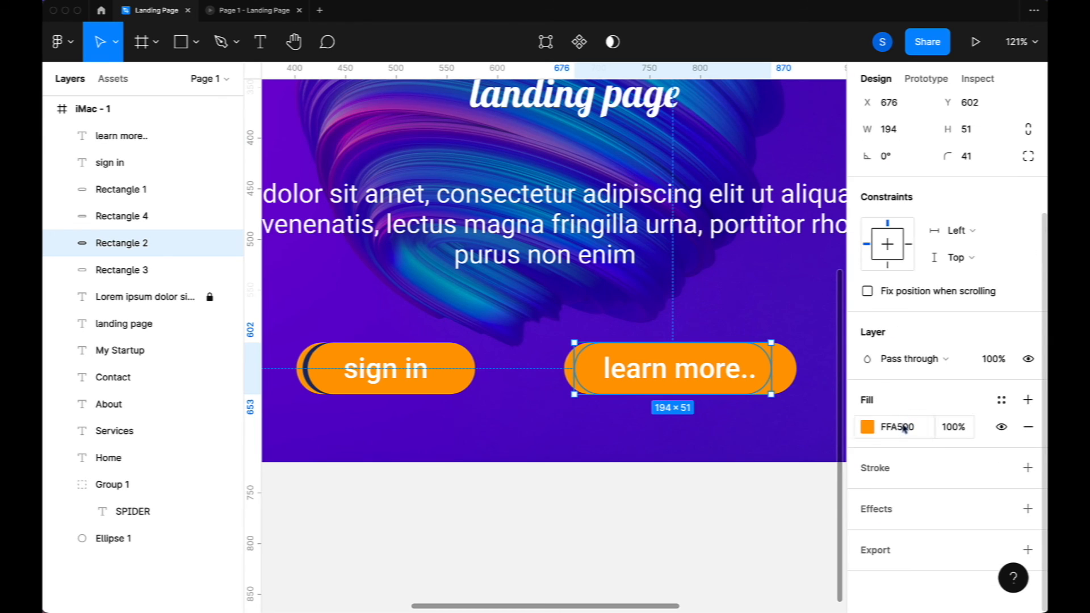
pyautogui.click(868, 428)
pyautogui.click(747, 531)
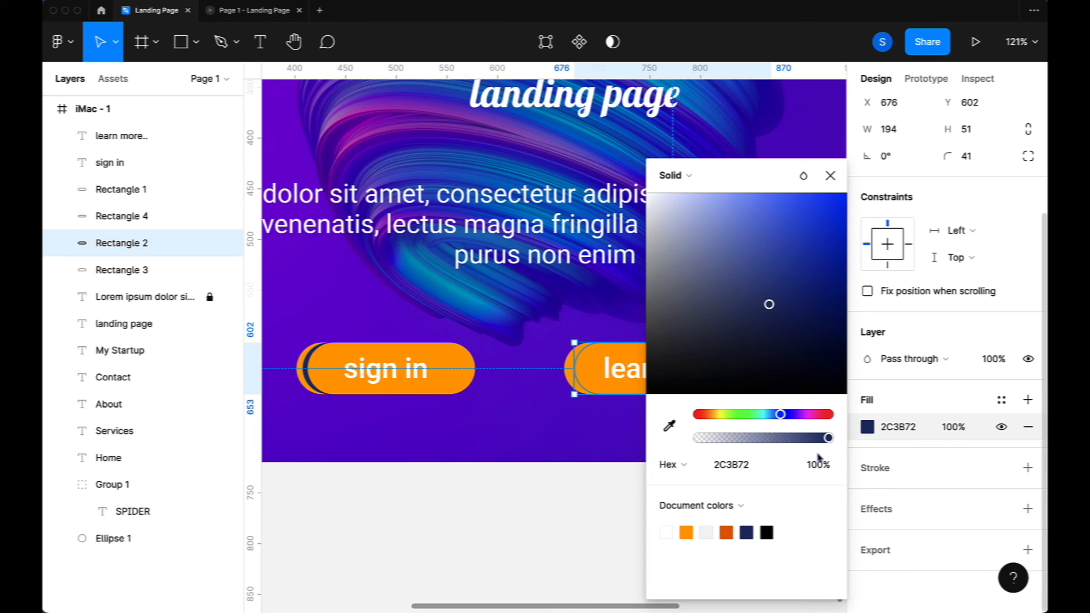
pyautogui.click(830, 176)
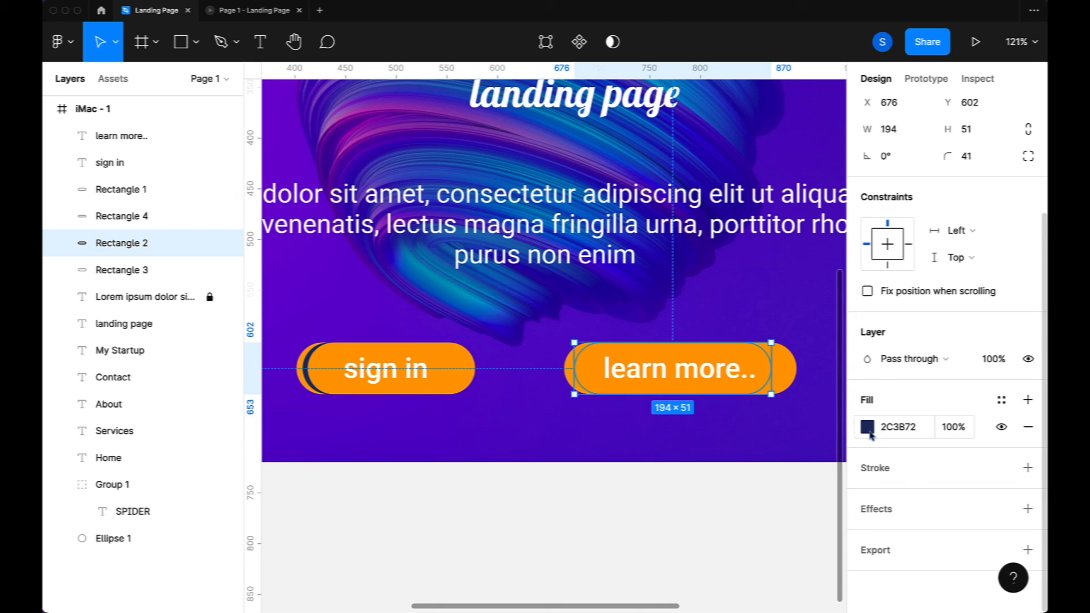
pyautogui.press('super+z')
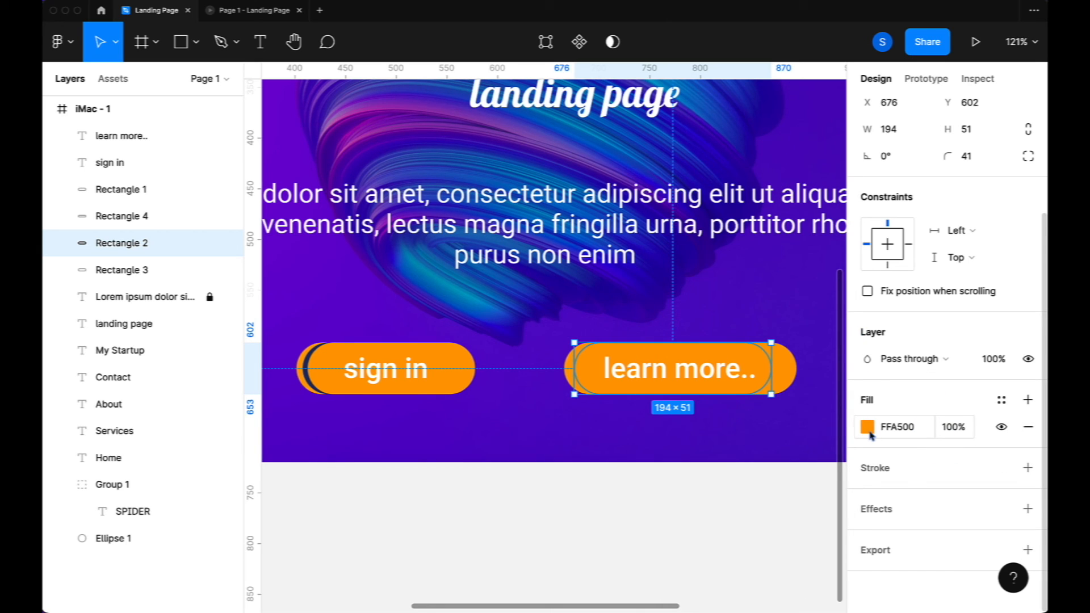
# Add a black 000000 stroke to Rectangle 2, aligned outside with a thickness of 7
pyautogui.click(1028, 467)
pyautogui.click(968, 521)
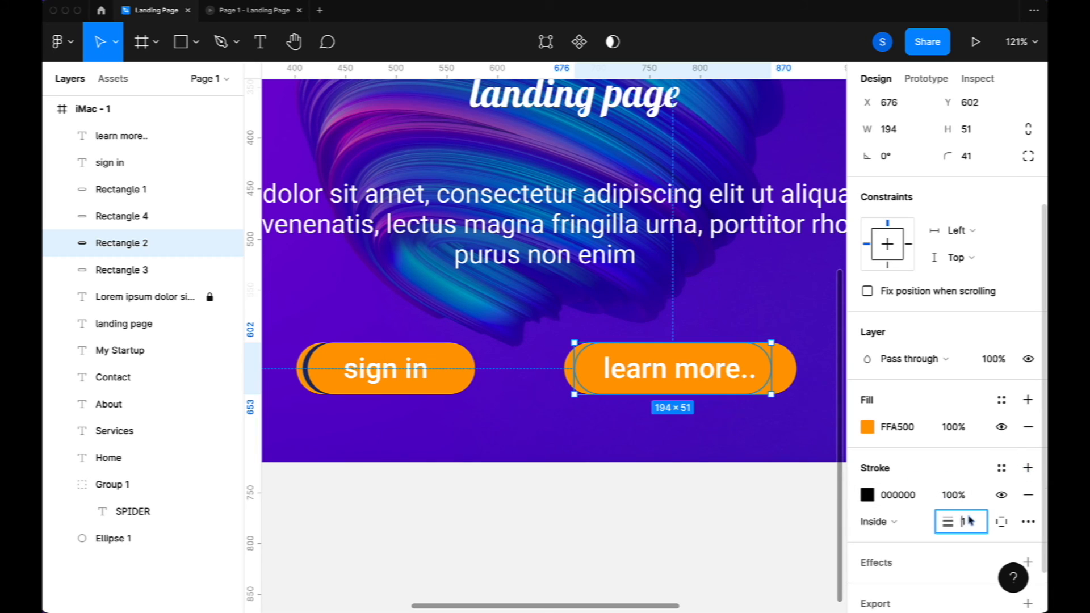
pyautogui.press('Up')
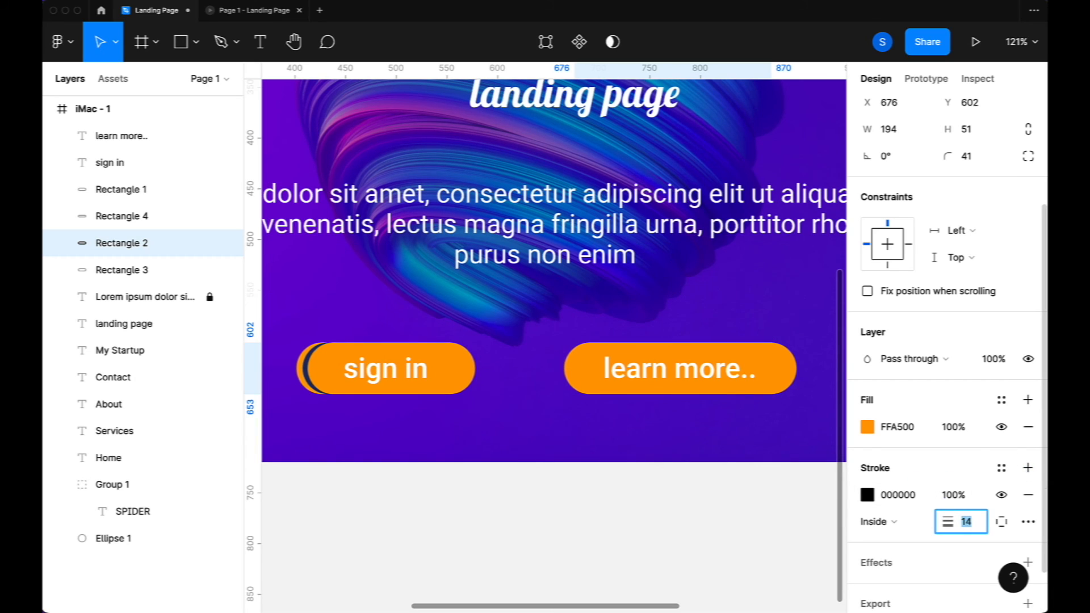
pyautogui.click(884, 521)
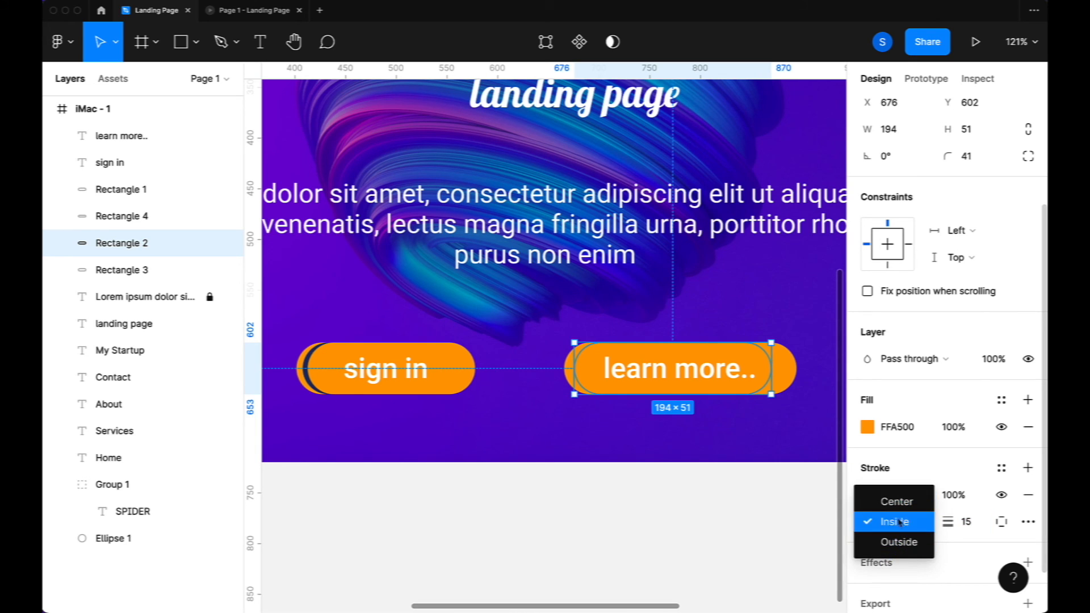
pyautogui.click(884, 545)
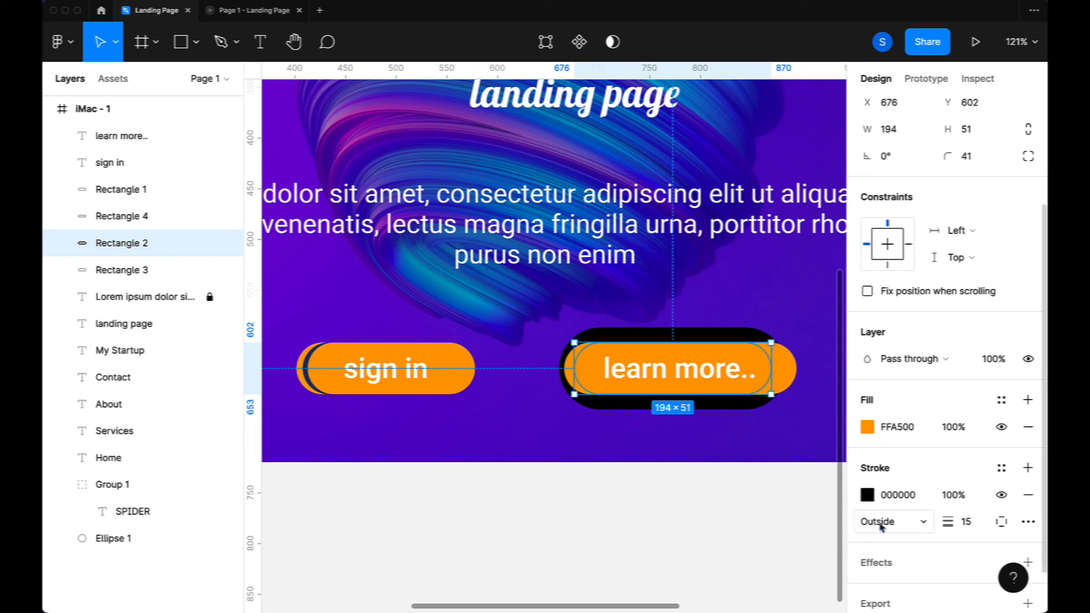
pyautogui.click(976, 524)
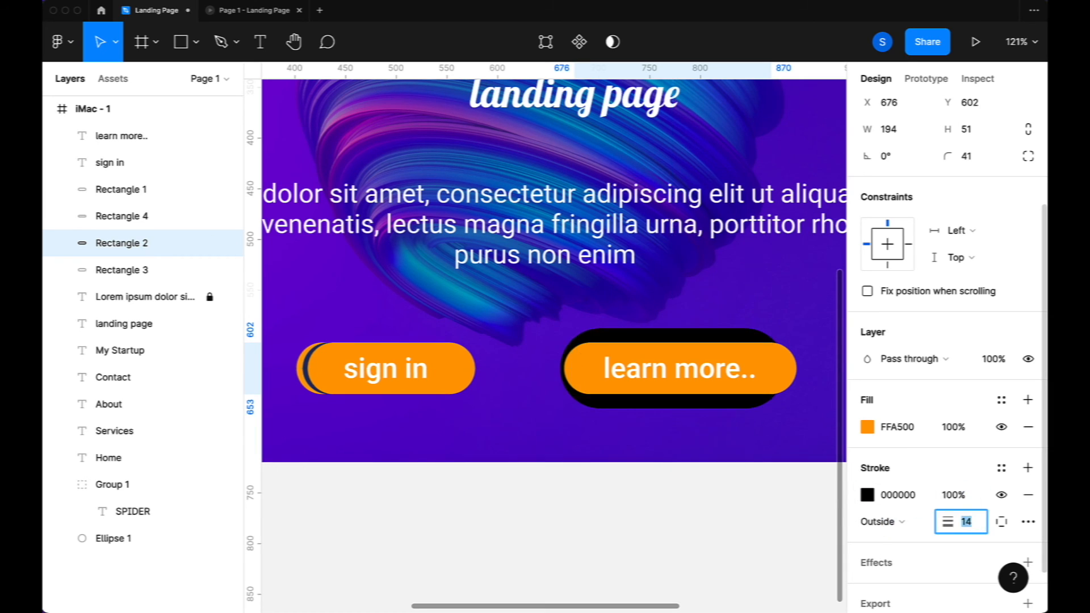
pyautogui.write('8')
pyautogui.press('Return')
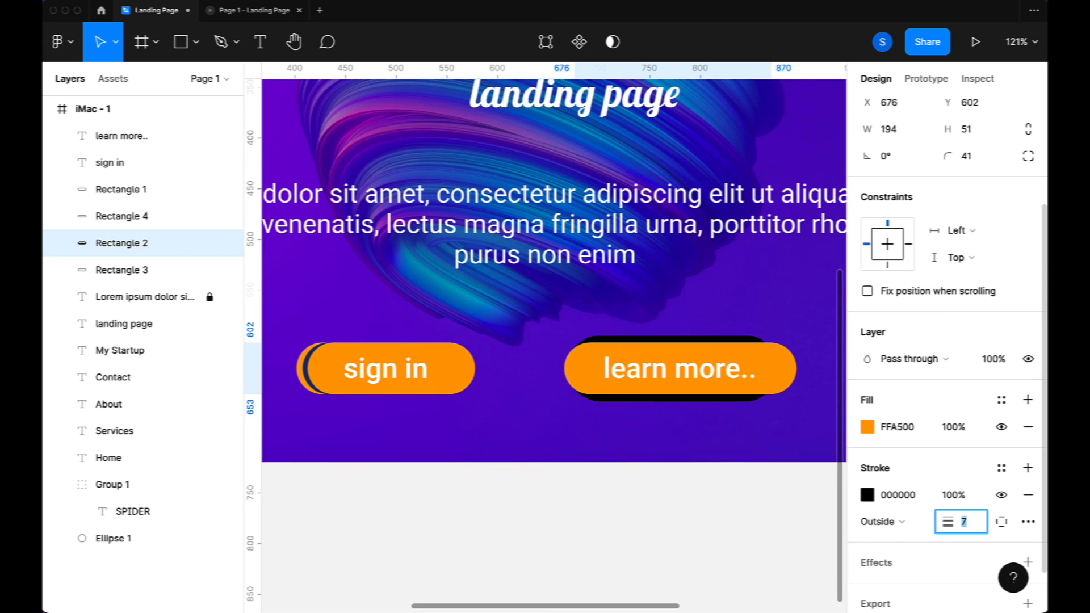
pyautogui.press('Down')
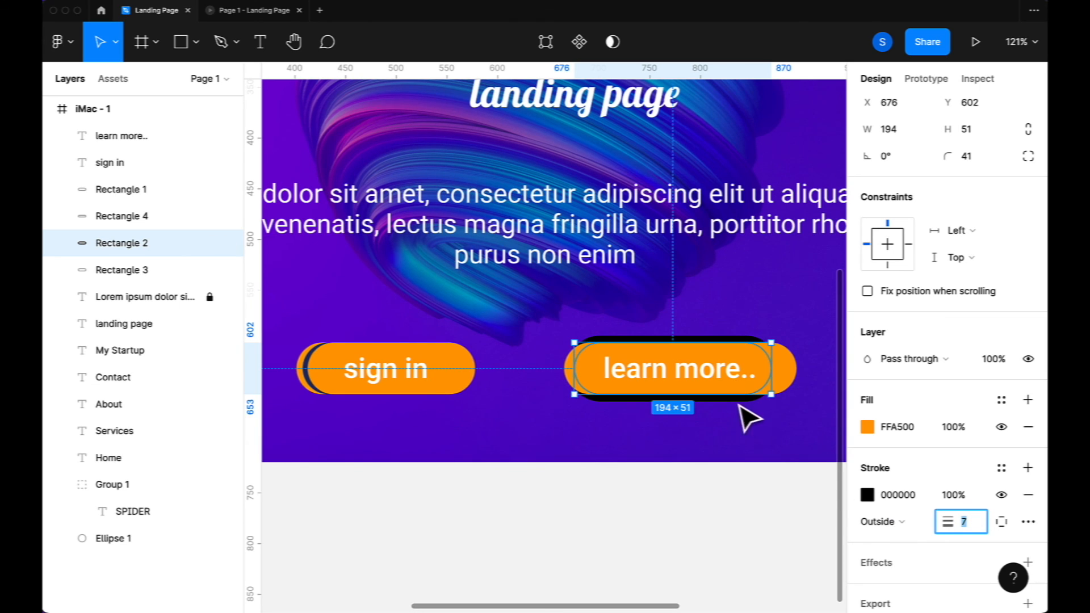
# Move the black-stroked Rectangle 2 left to about X 626 so it extends past the wider orange rectangle
pyautogui.moveTo(712, 347); pyautogui.dragTo(640, 353)
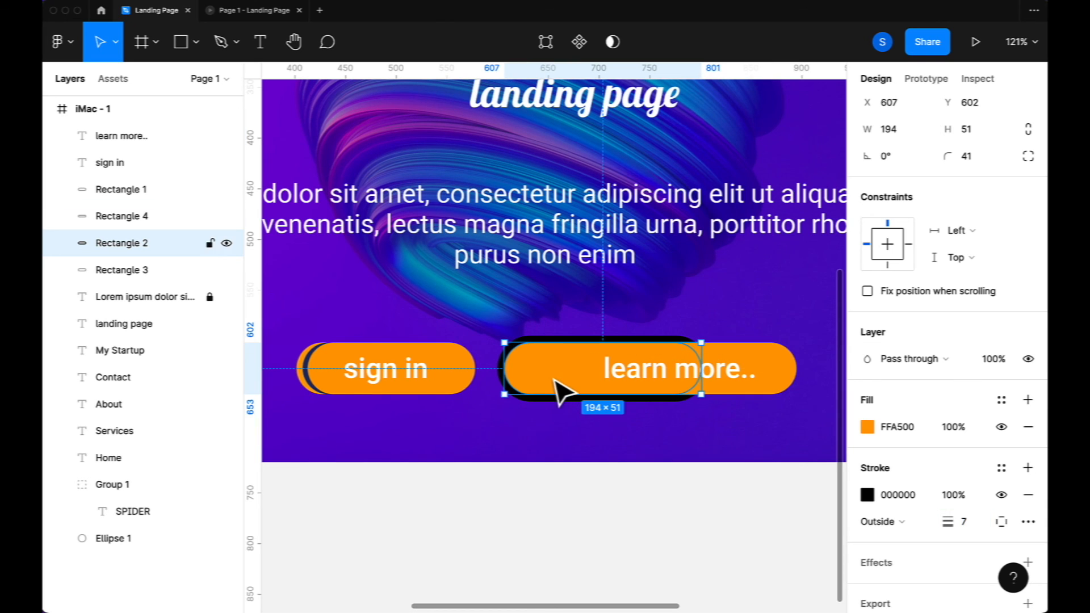
pyautogui.moveTo(547, 390); pyautogui.dragTo(561, 392)
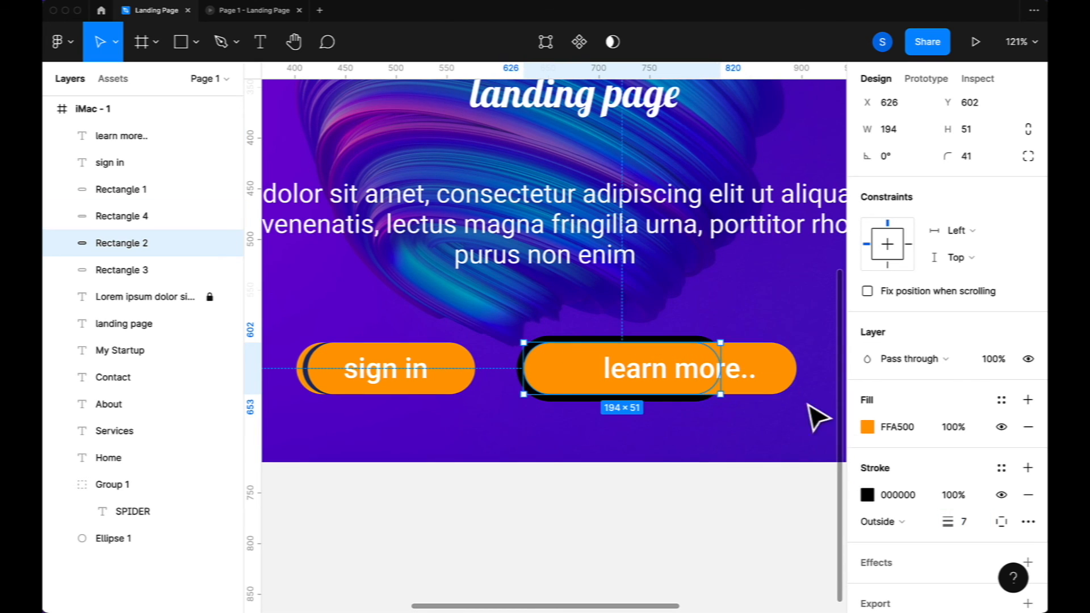
# Change the fill of Rectangle 2 behind the "learn more.." button to black 000000
pyautogui.click(789, 384)
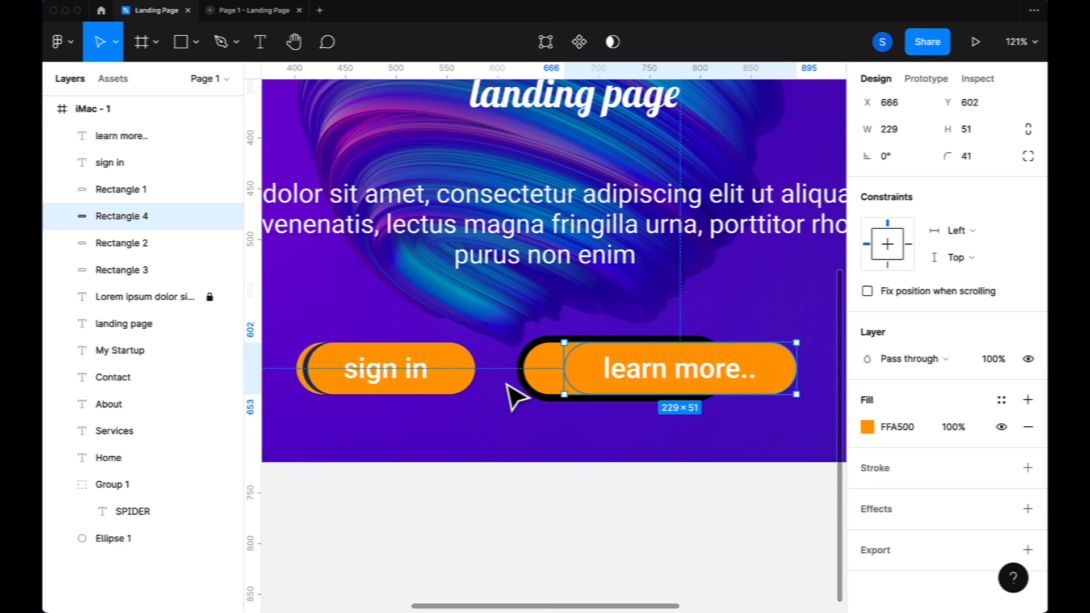
pyautogui.click(554, 384)
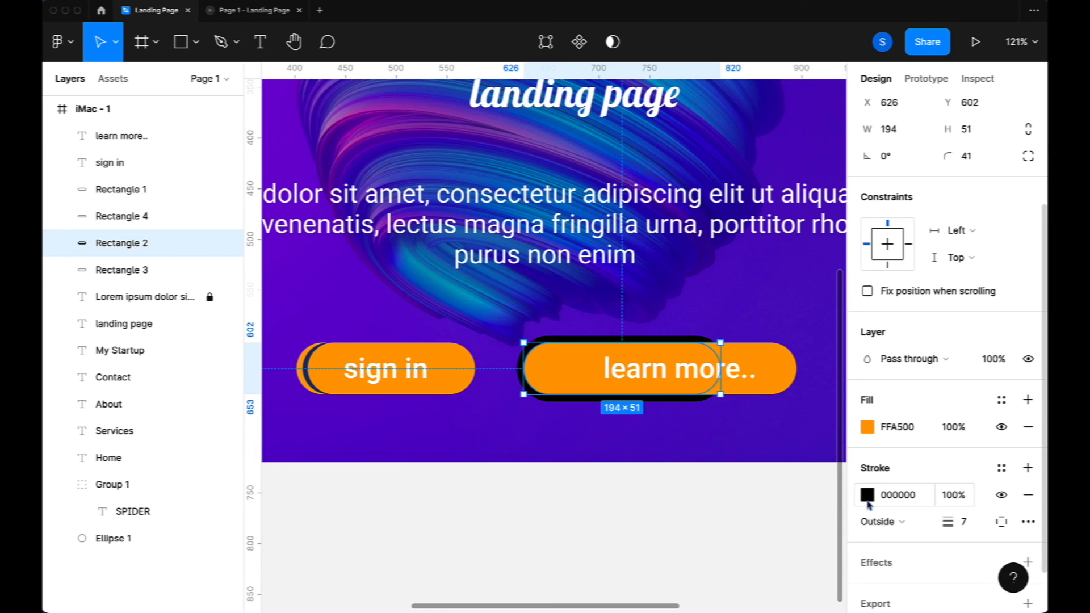
pyautogui.click(867, 427)
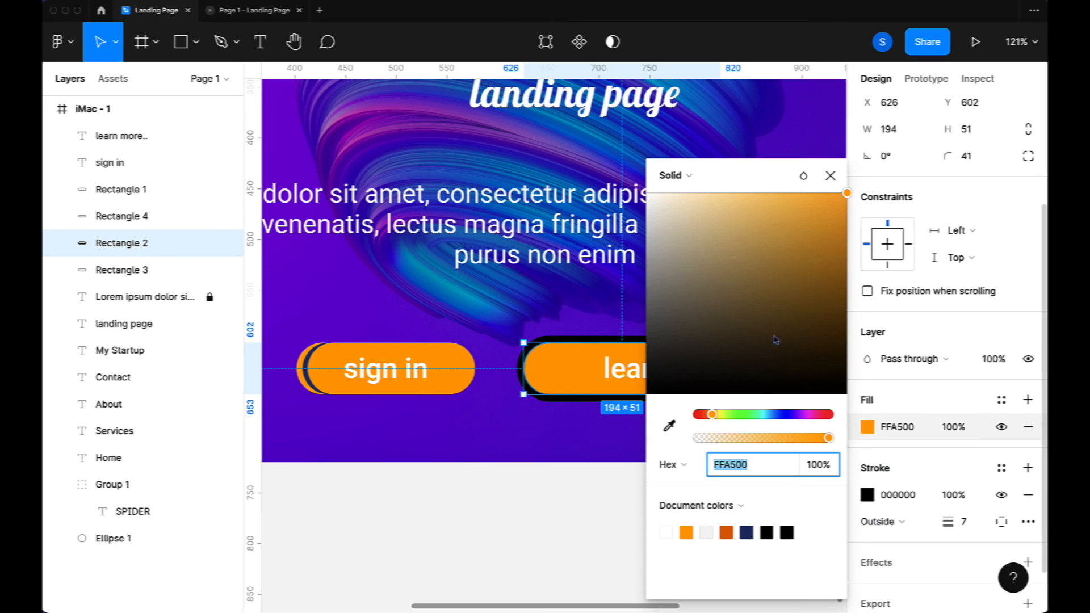
pyautogui.moveTo(803, 226); pyautogui.dragTo(844, 436)
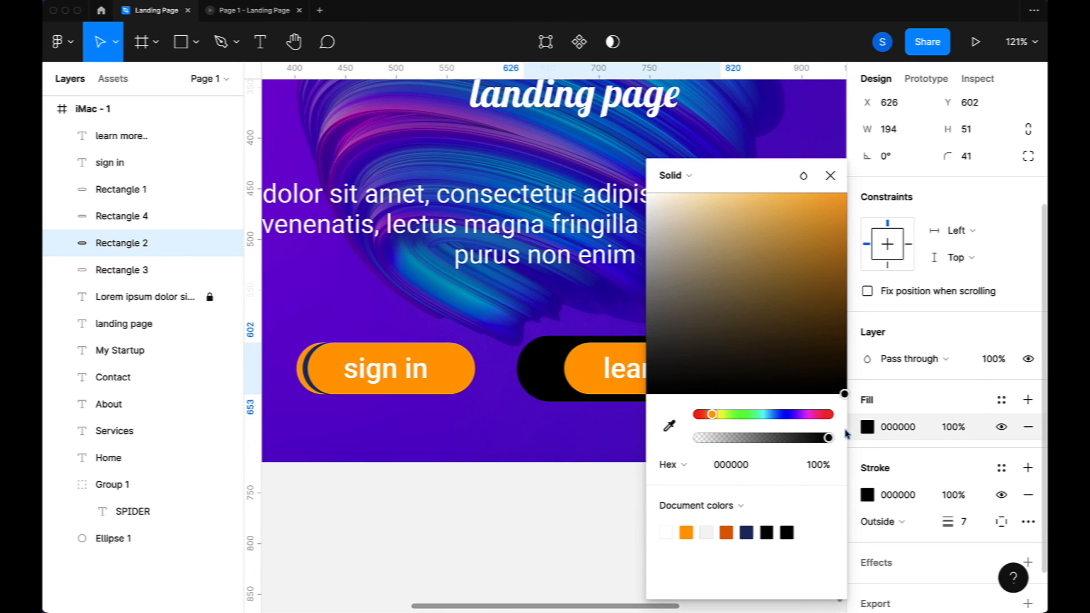
pyautogui.click(549, 494)
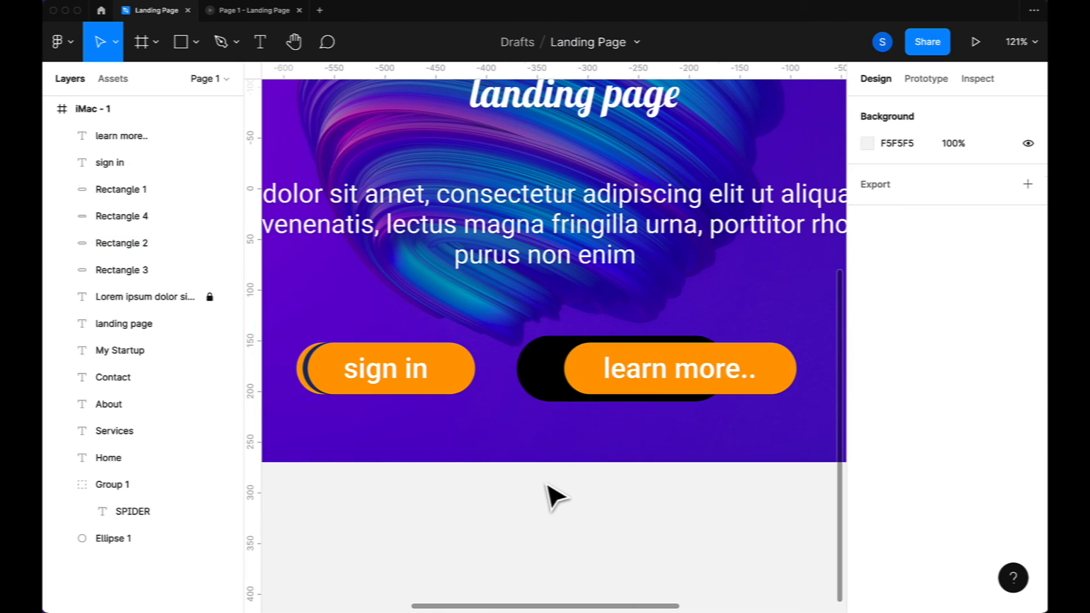
# Add a dark blue 2C3B72 stroke with a thickness of 6 to Rectangle 4 behind the "learn more.." text
pyautogui.click(773, 383)
pyautogui.scroll(-1, 886, 555)
pyautogui.scroll(-2, 885, 555)
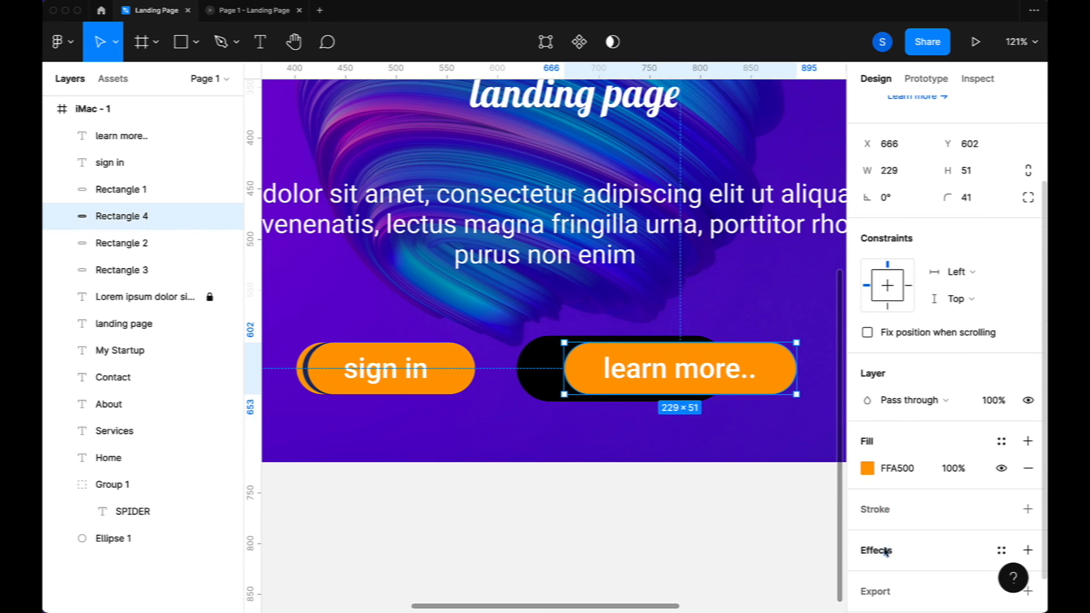
pyautogui.click(1027, 509)
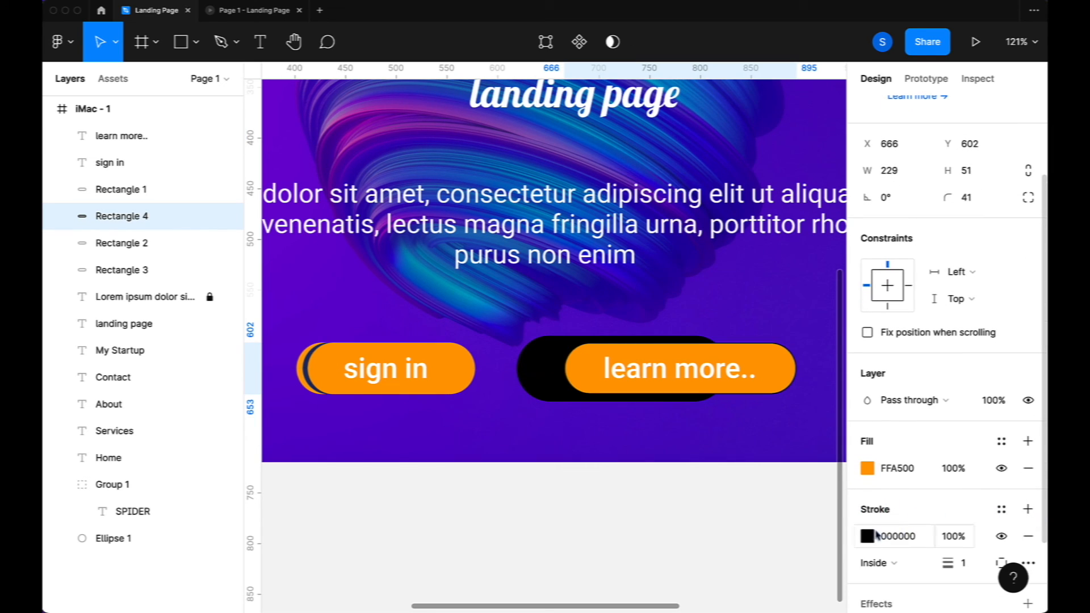
pyautogui.click(867, 536)
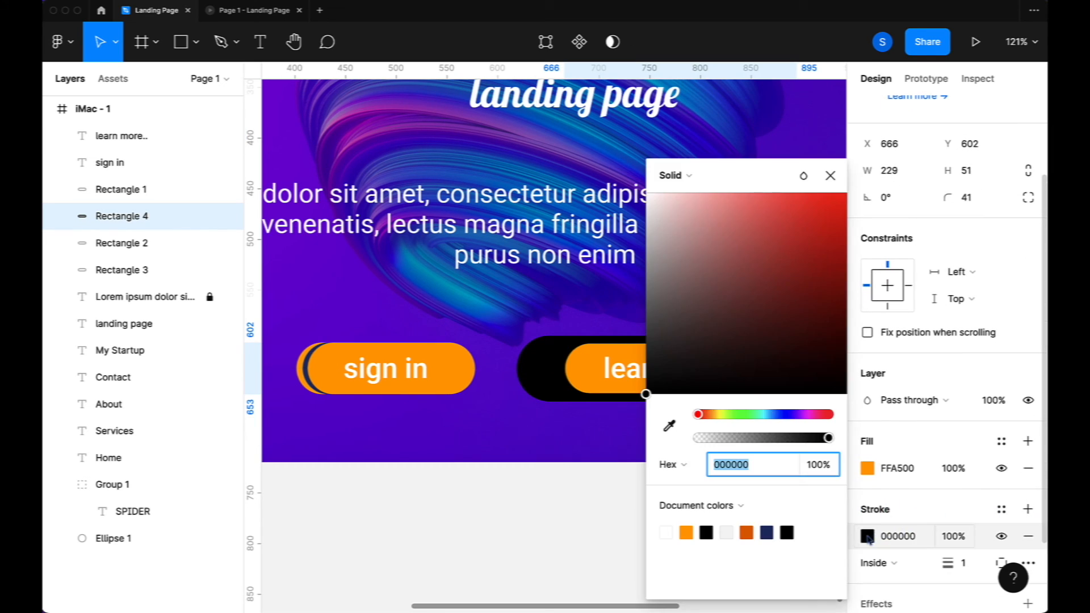
pyautogui.click(767, 532)
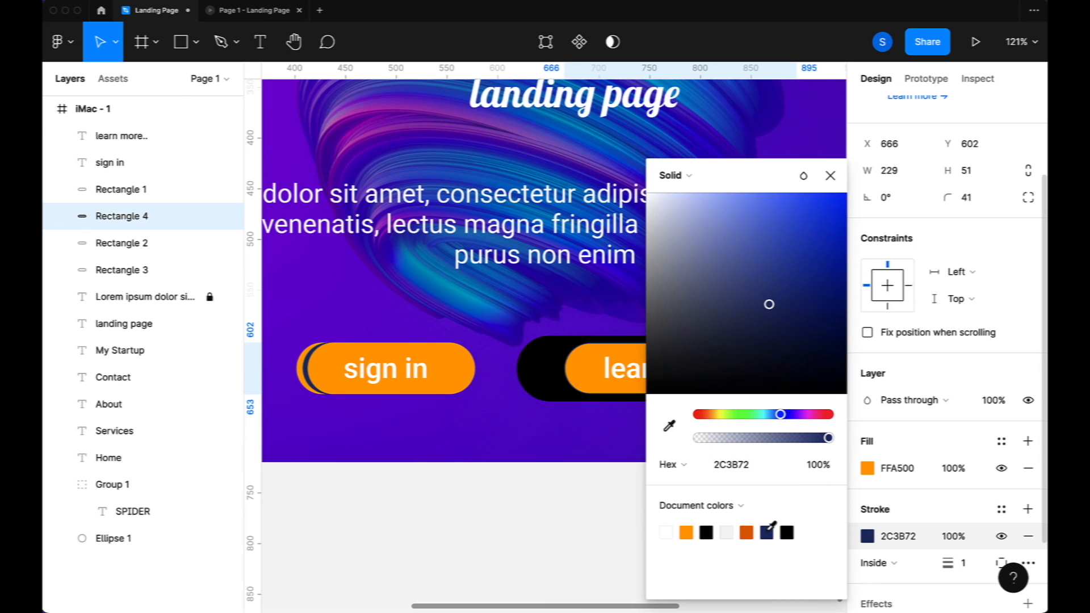
pyautogui.click(981, 568)
pyautogui.write('6')
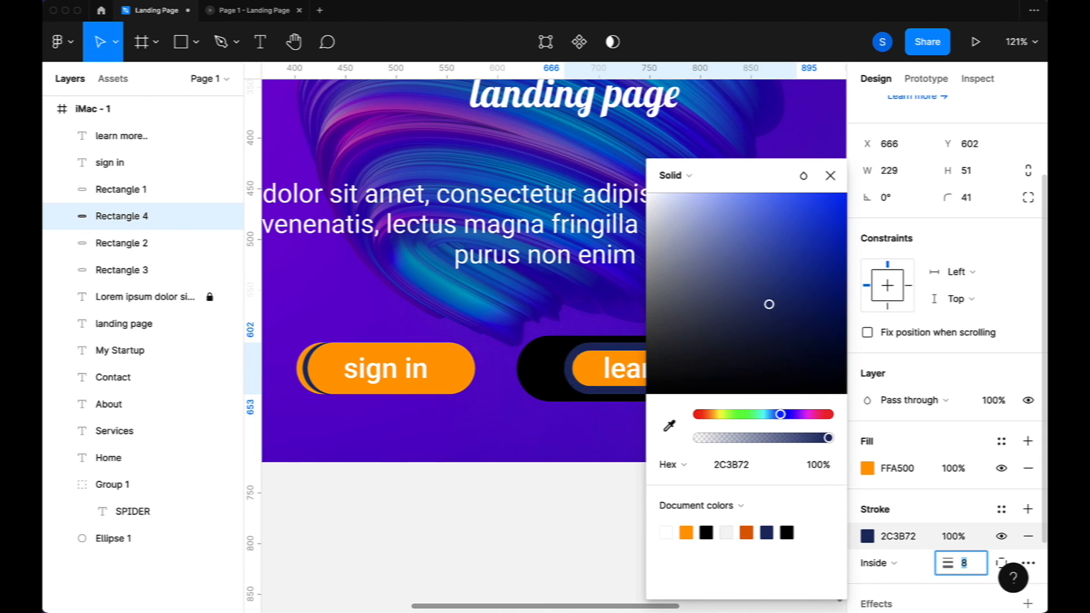
pyautogui.press('Return')
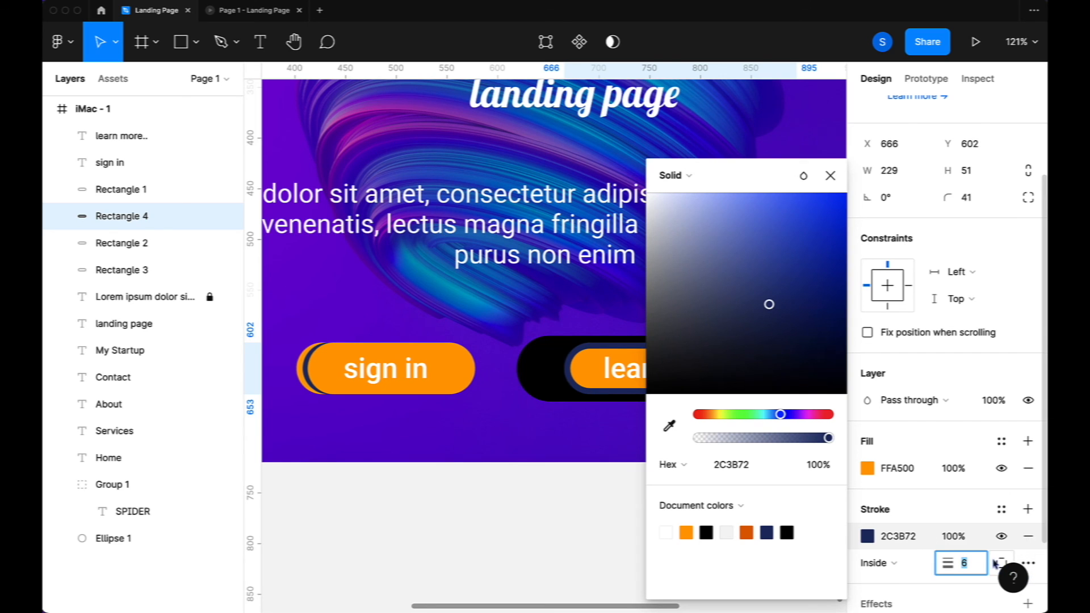
# Limit Rectangle 4's stroke to the left side and align it outside
pyautogui.click(1003, 563)
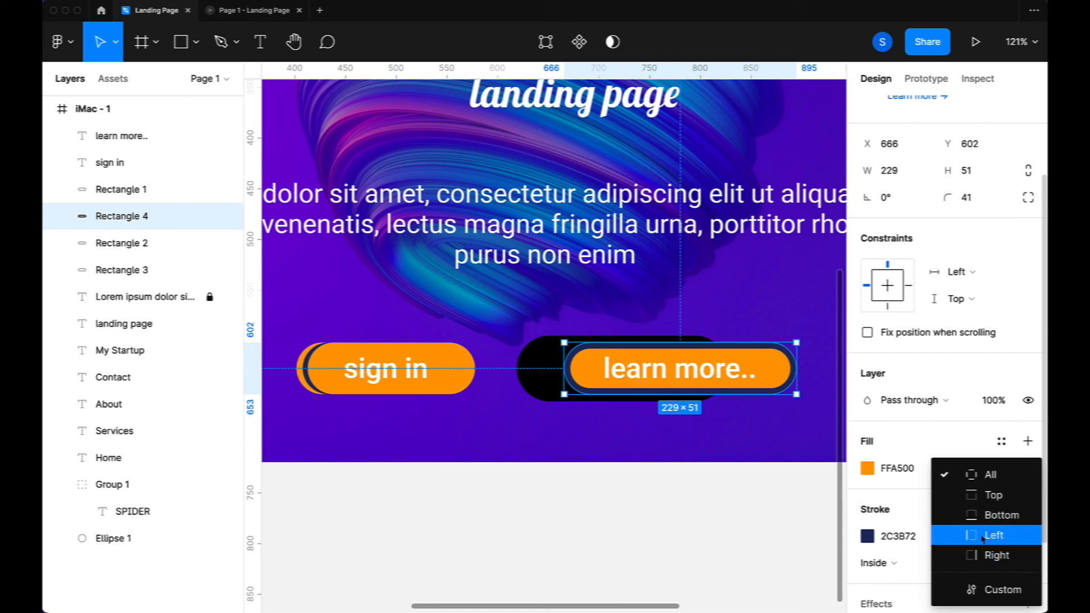
pyautogui.click(995, 535)
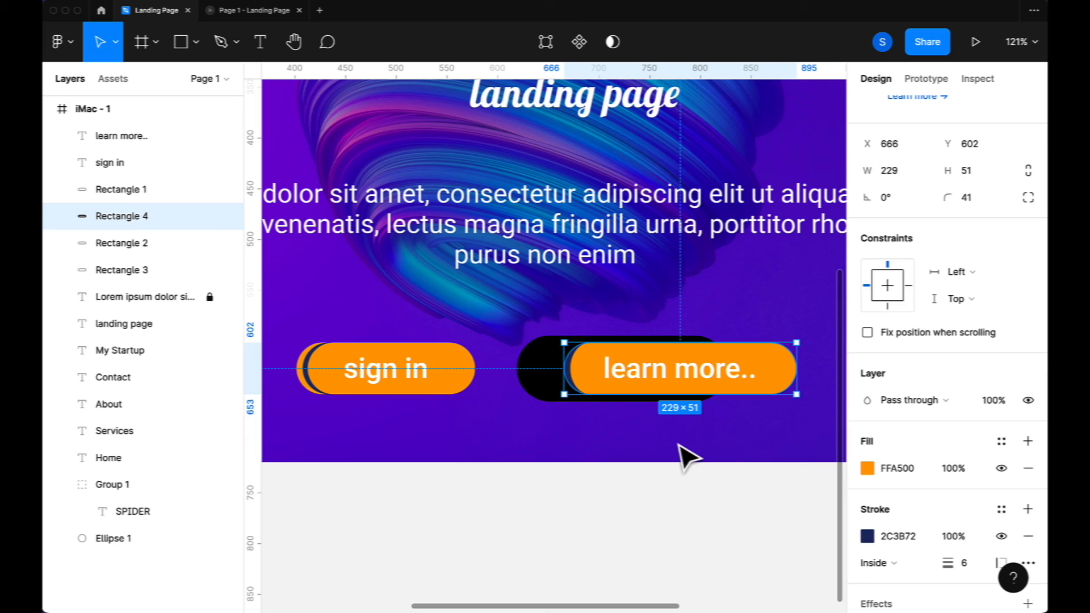
pyautogui.click(759, 457)
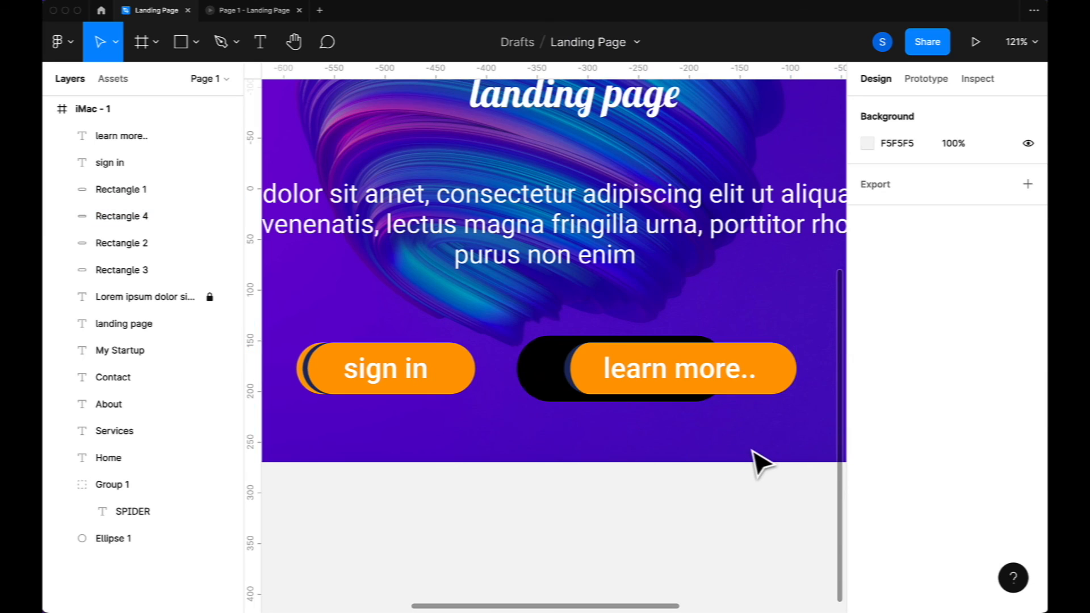
pyautogui.click(585, 391)
pyautogui.scroll(-3, 922, 511)
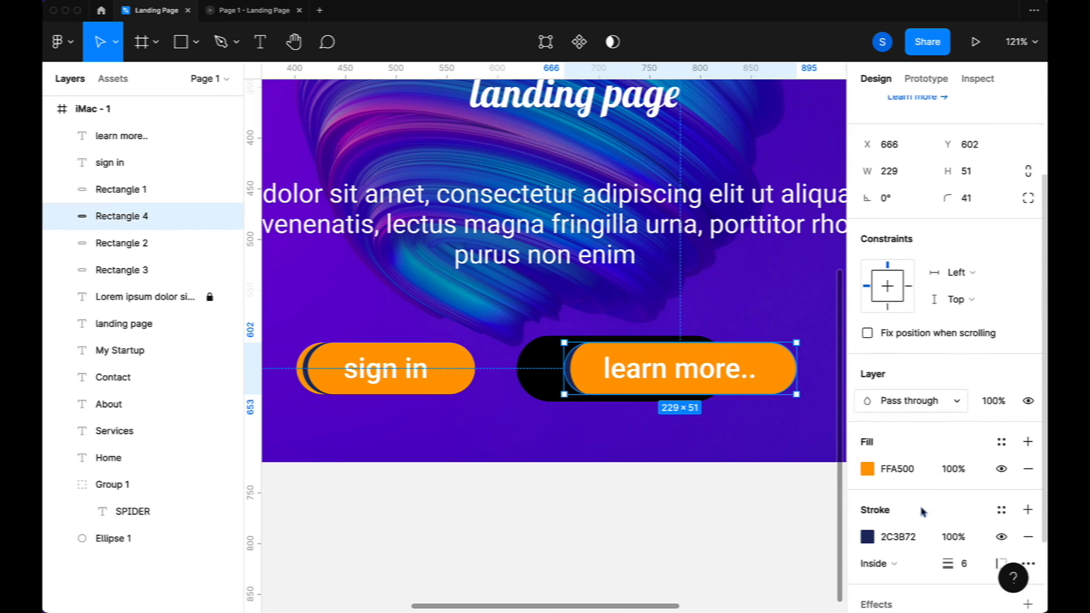
pyautogui.click(891, 550)
pyautogui.click(899, 571)
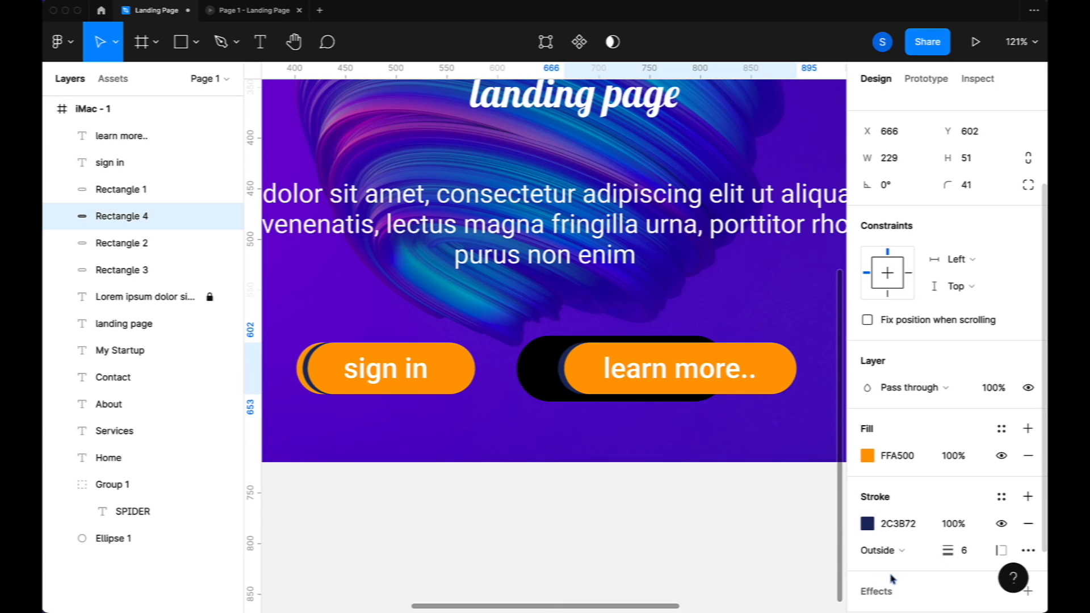
# Reduce Rectangle 2's black stroke thickness to 0 and remove the stroke
pyautogui.click(550, 387)
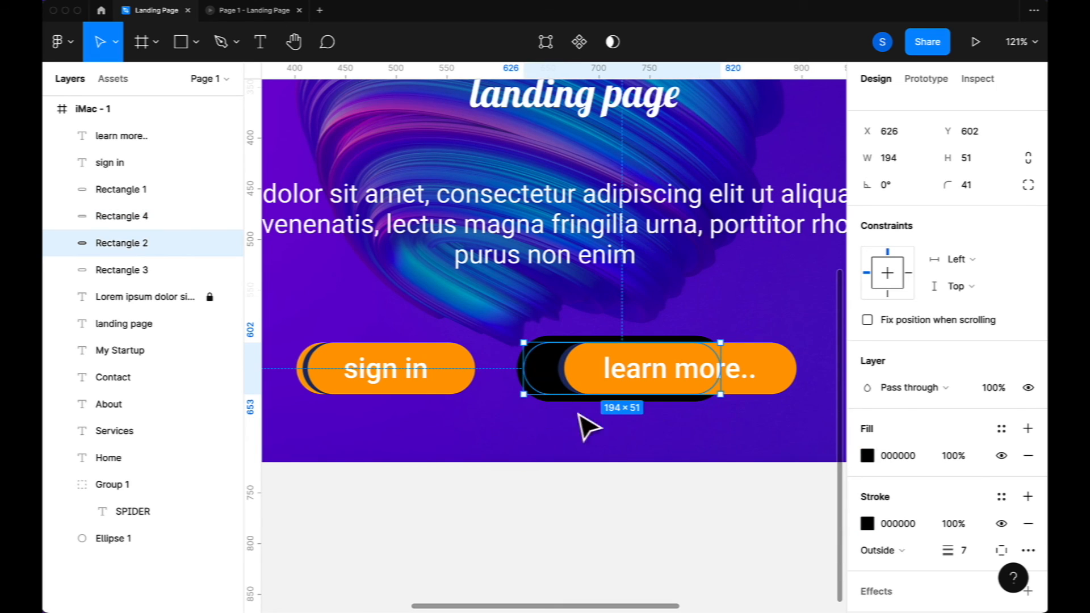
pyautogui.click(865, 523)
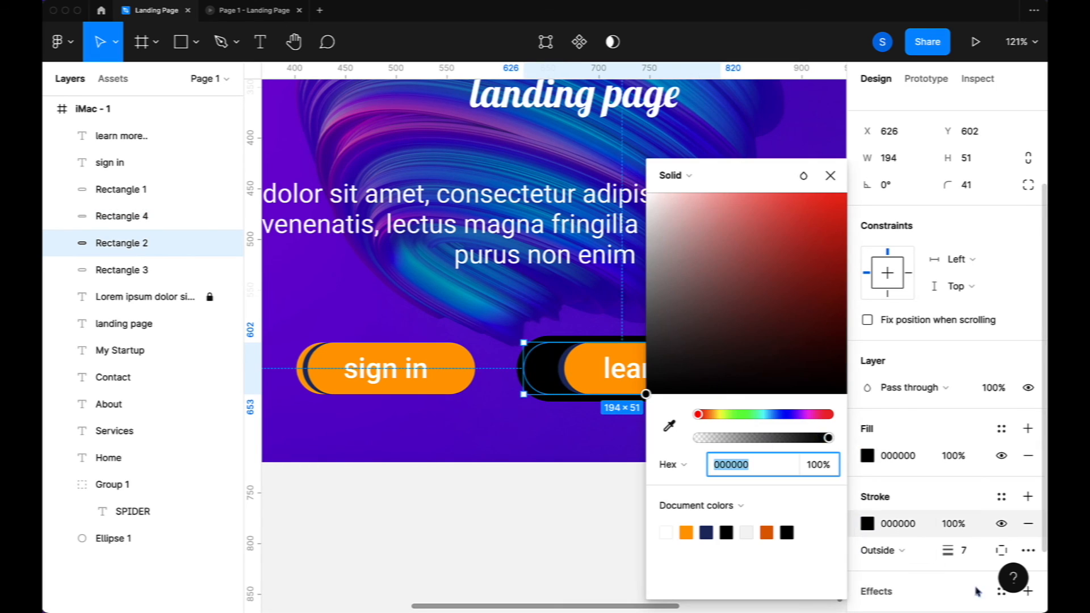
pyautogui.click(978, 555)
pyautogui.press('Down')
pyautogui.press('Down')
pyautogui.press('Down')
pyautogui.press('Down')
pyautogui.press('Down')
pyautogui.press('Down')
pyautogui.press('Down')
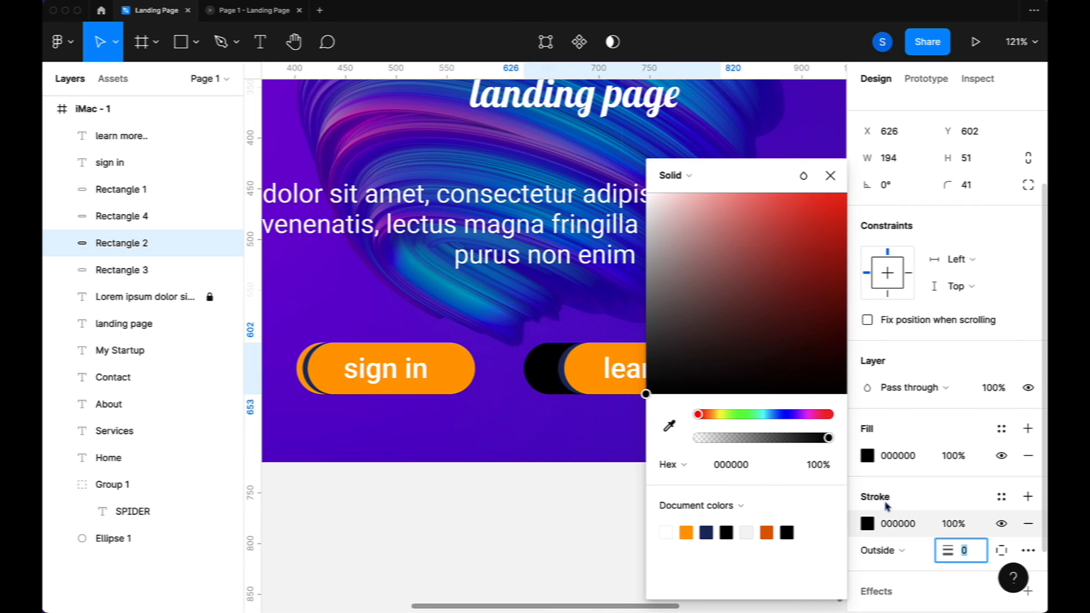
pyautogui.click(1028, 524)
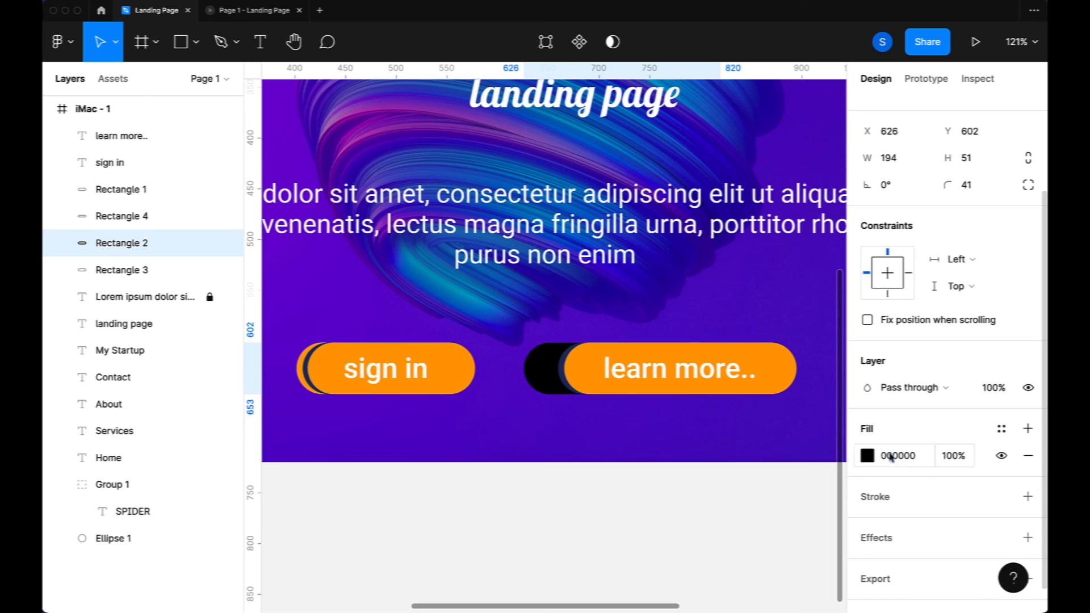
# Set Rectangle 2's fill to the orange document color FFA500
pyautogui.click(867, 456)
pyautogui.click(687, 532)
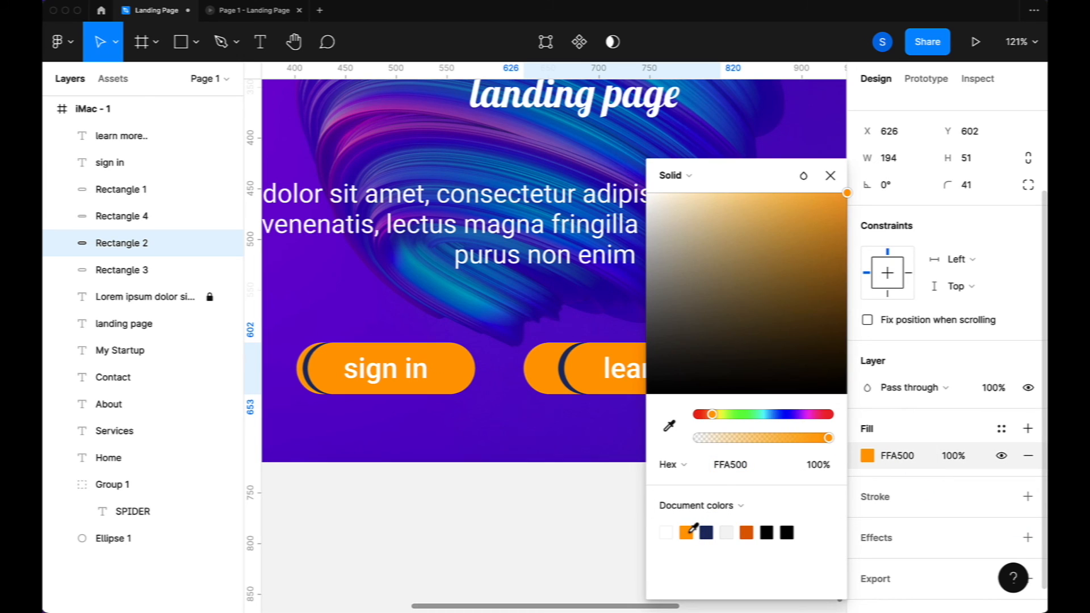
pyautogui.click(613, 318)
# Move Rectangle 2 right to X 642 and shorten Rectangle 4 slightly from its right edge
pyautogui.click(537, 381)
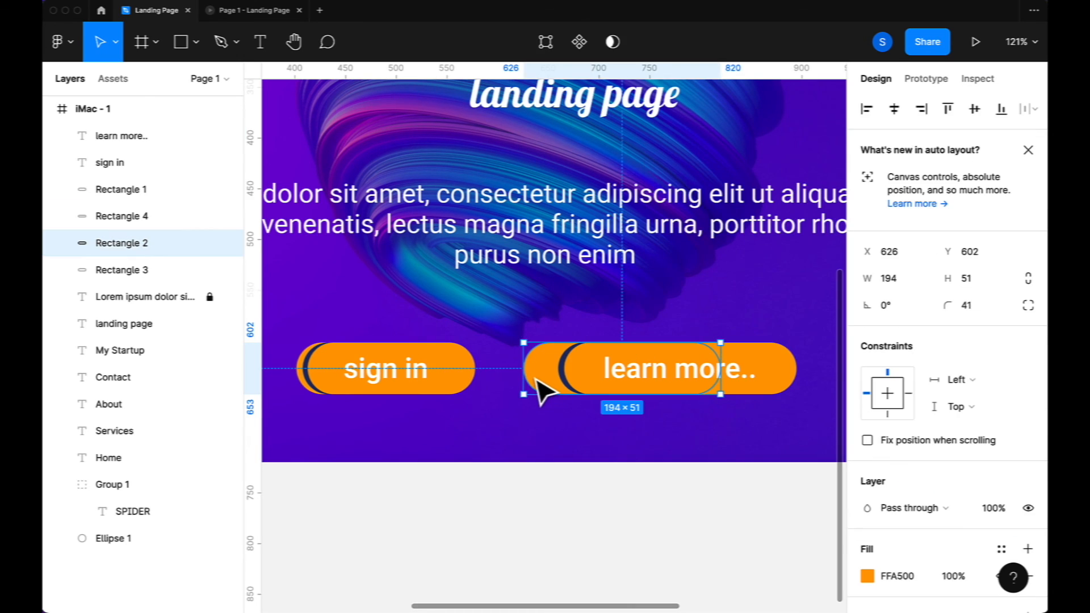
pyautogui.press('Right')
pyautogui.press('Right')
pyautogui.press('Right')
pyautogui.press('Right')
pyautogui.press('Right')
pyautogui.press('Right')
pyautogui.press('Right')
pyautogui.press('Right')
pyautogui.press('Right')
pyautogui.press('Right')
pyautogui.press('Right')
pyautogui.press('Right')
pyautogui.press('Right')
pyautogui.press('Right')
pyautogui.press('Right')
pyautogui.press('Right')
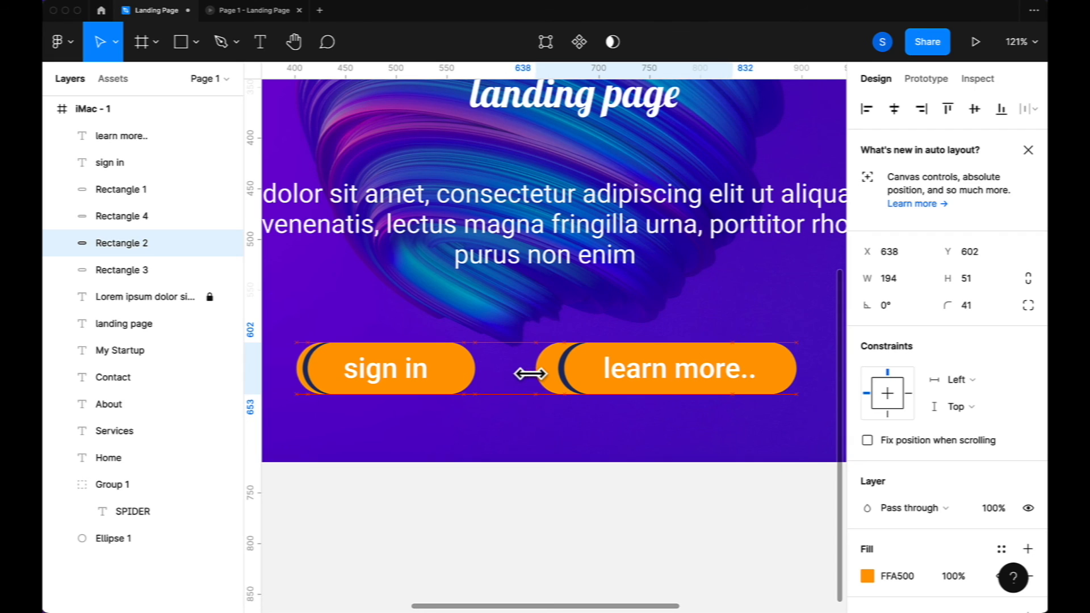
pyautogui.click(793, 367)
pyautogui.moveTo(793, 367); pyautogui.dragTo(779, 367)
# Nudge Rectangle 2 further right to X 654 so only a narrow orange edge extends past the dark blue stroke
pyautogui.click(562, 391)
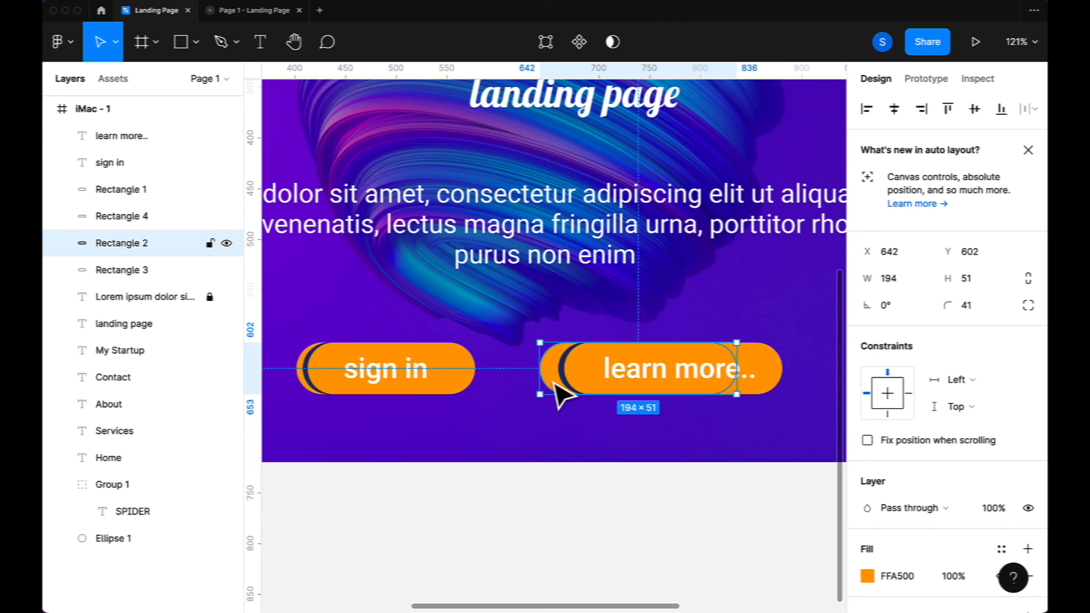
pyautogui.press('Right')
pyautogui.press('Right')
pyautogui.press('Right')
pyautogui.press('Right')
pyautogui.press('Right')
pyautogui.press('Right')
pyautogui.press('Right')
pyautogui.press('Right')
pyautogui.press('Right')
pyautogui.press('Right')
pyautogui.press('Right')
pyautogui.press('Right')
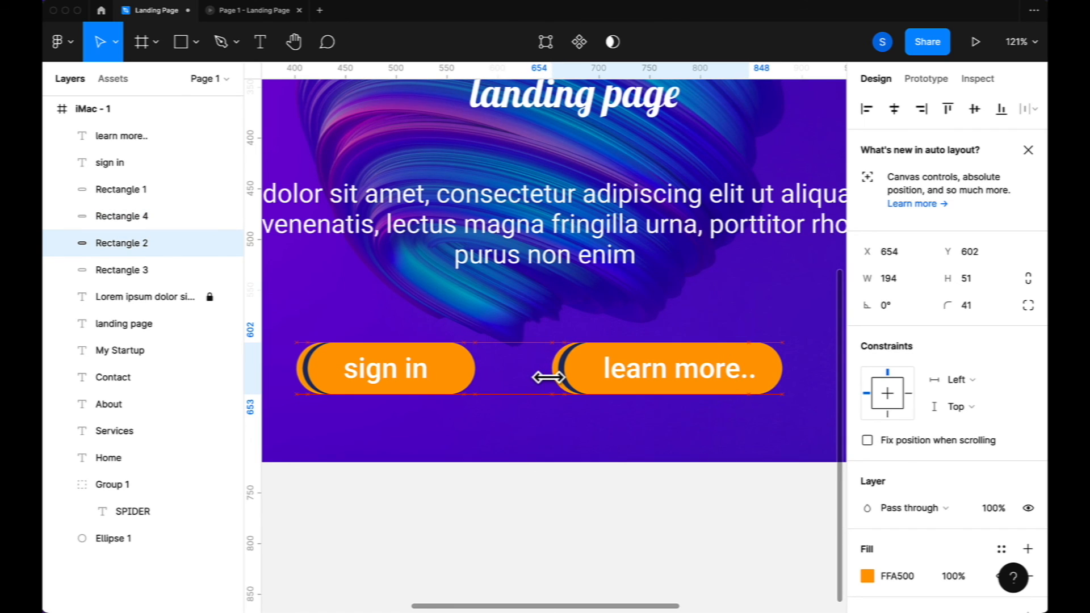
pyautogui.click(714, 324)
# Review the whole landing page on the canvas and in the prototype preview
pyautogui.scroll(-10, 713, 323)
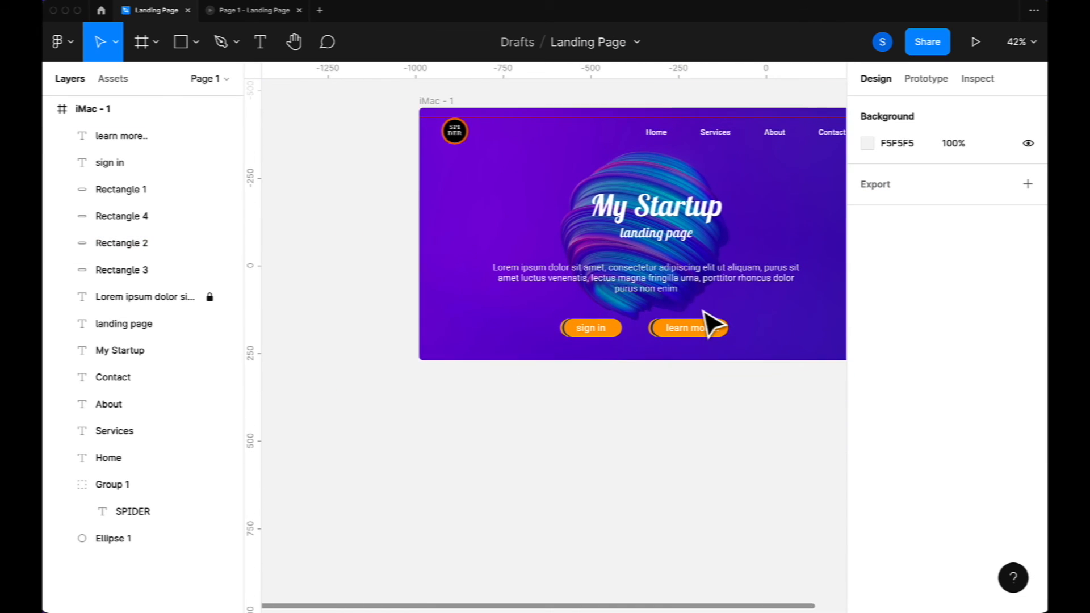
pyautogui.hscroll(5, 713, 323)
pyautogui.scroll(3, 713, 323)
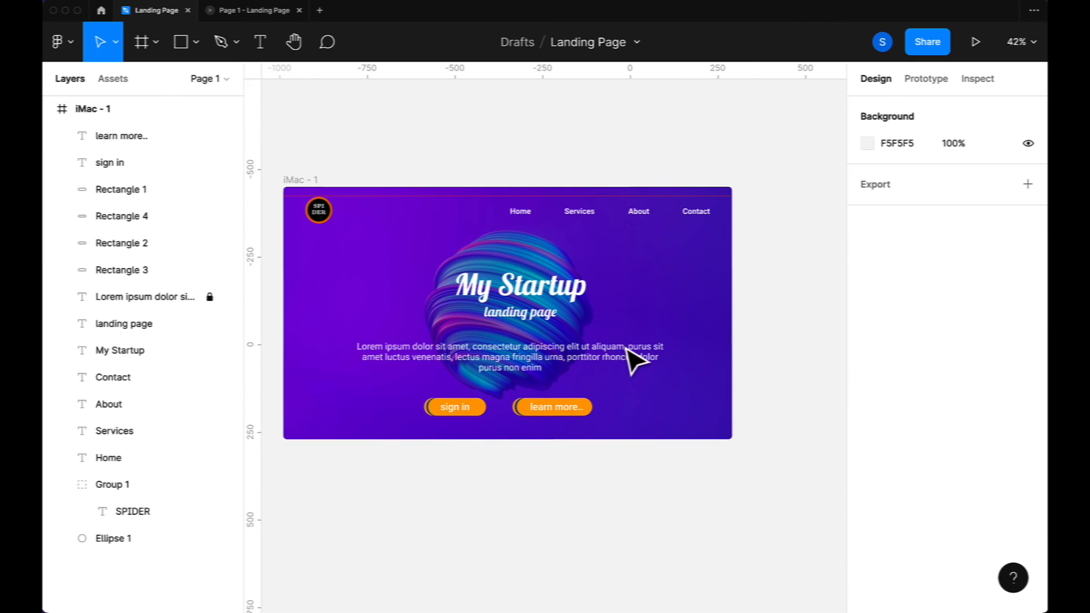
pyautogui.scroll(5, 638, 359)
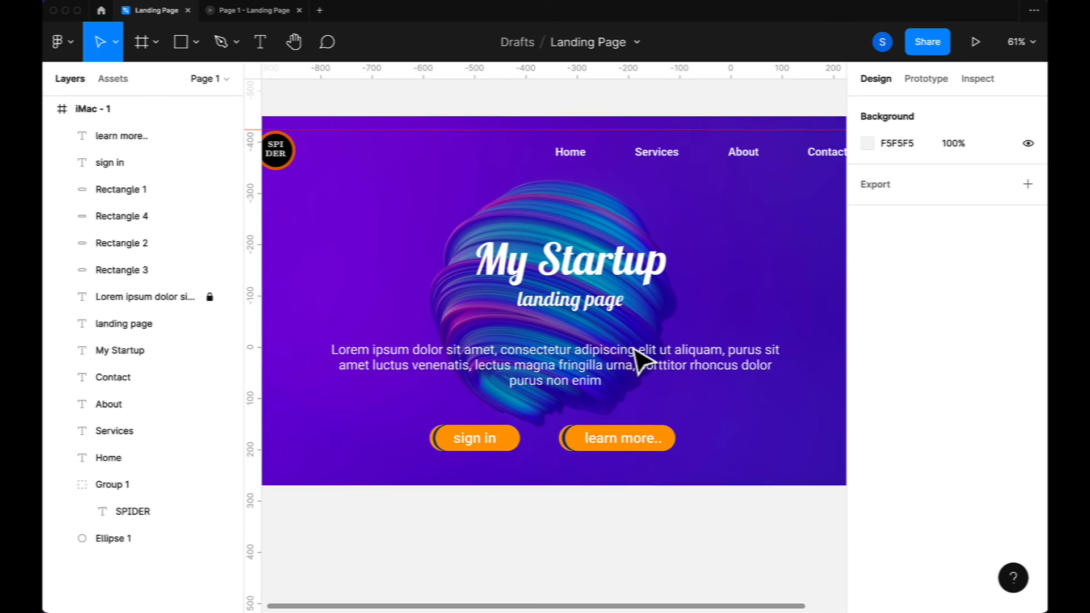
pyautogui.scroll(1, 634, 349)
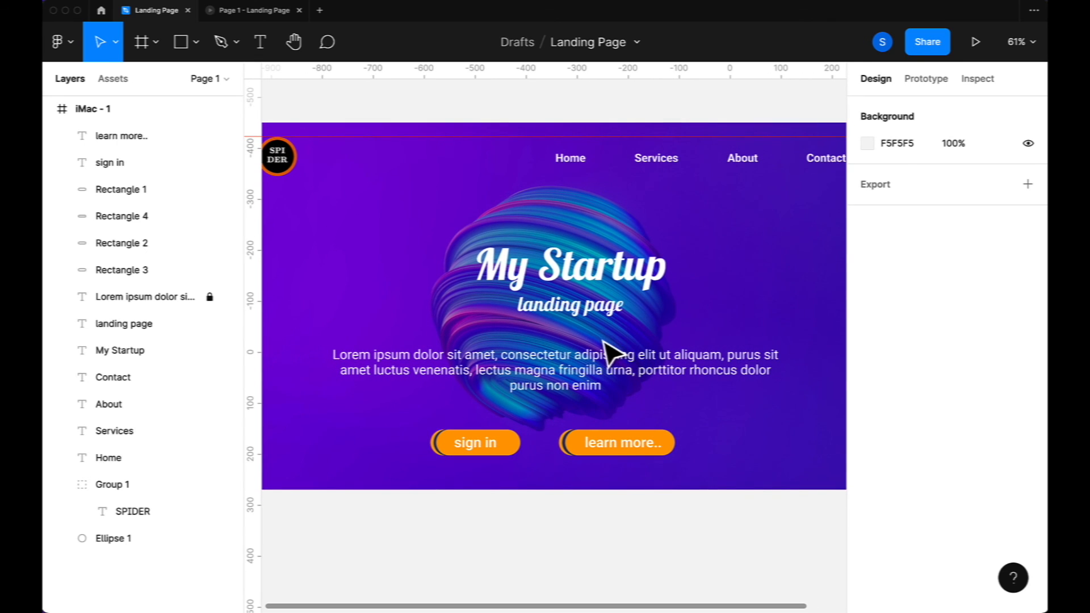
pyautogui.click(267, 16)
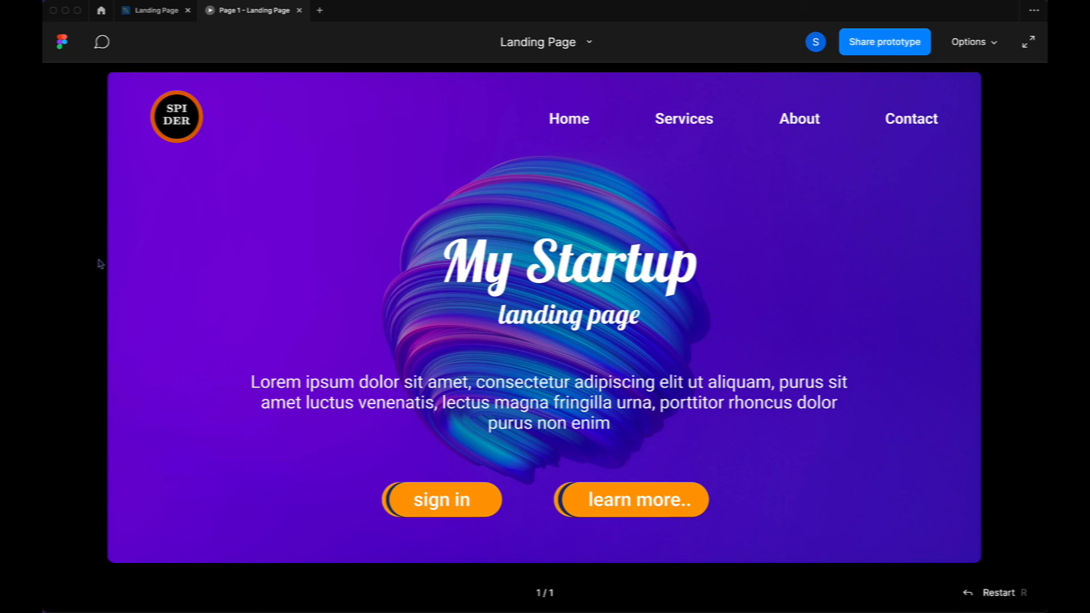
pyautogui.click(152, 10)
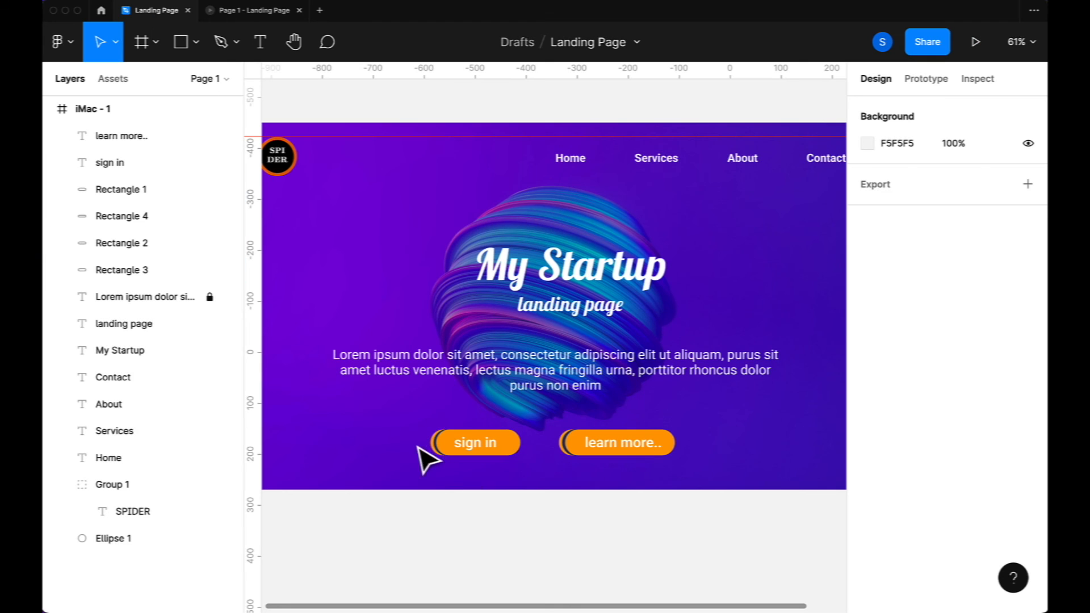
# Select all layers of both buttons and shift them together so they are centered horizontally in the frame
pyautogui.moveTo(400, 422); pyautogui.dragTo(718, 476)
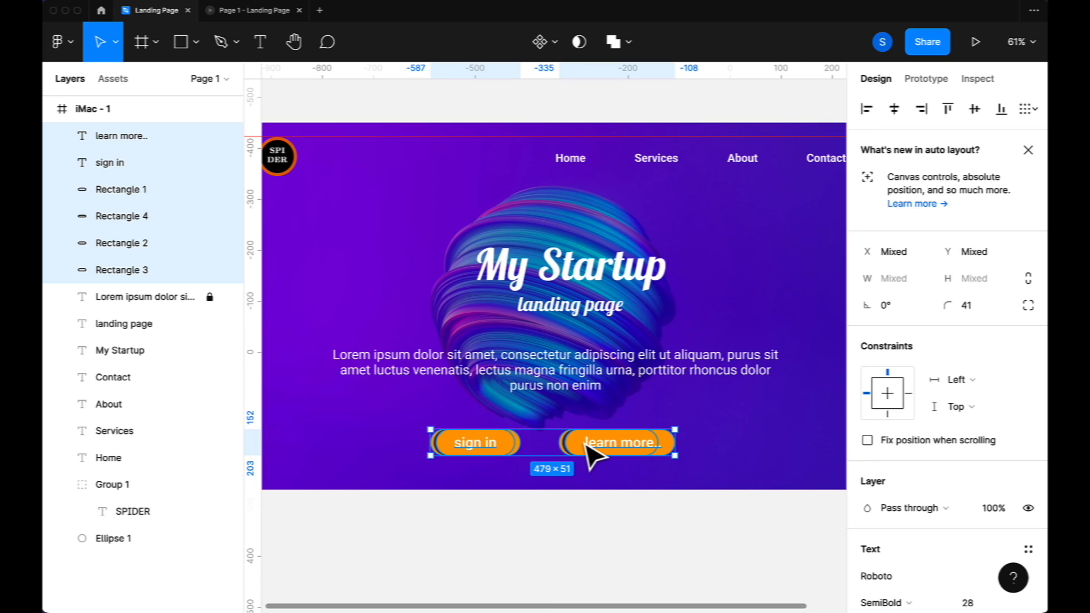
pyautogui.moveTo(585, 443)
pyautogui.mouseDown()
pyautogui.moveTo(573, 448)
pyautogui.moveTo(584, 445)
pyautogui.mouseUp()
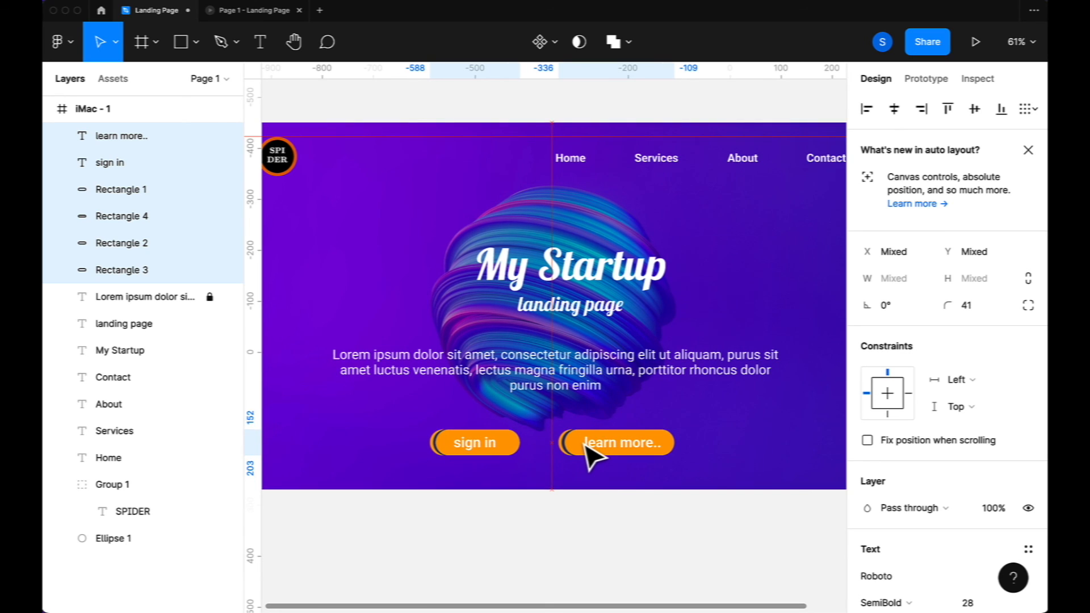
pyautogui.click(719, 444)
# Check the button placement on the canvas and in the prototype preview, and return to the design file
pyautogui.scroll(-3, 721, 443)
pyautogui.scroll(2, 721, 443)
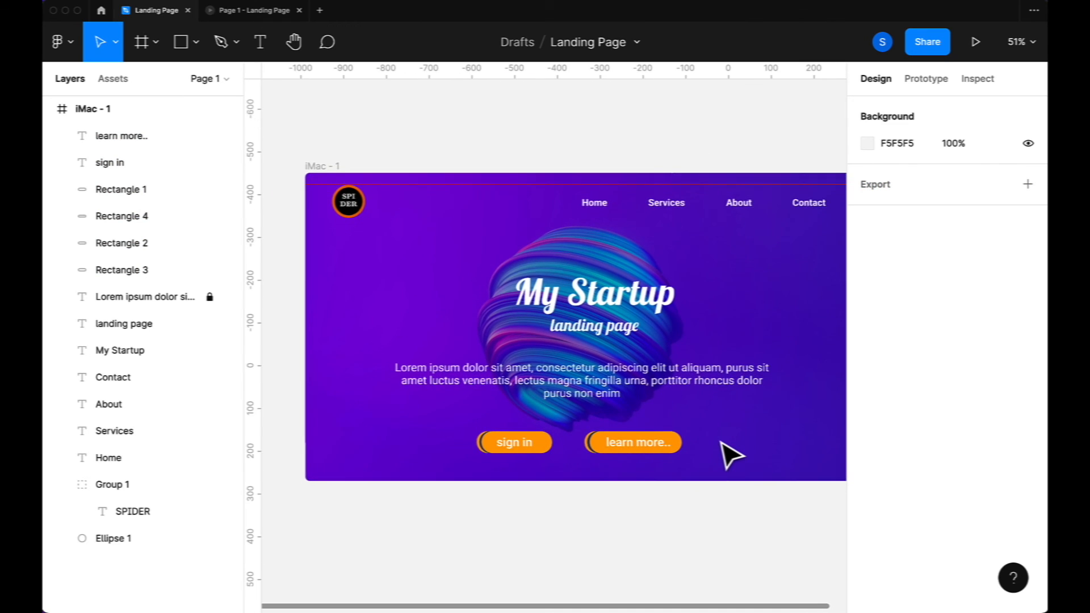
pyautogui.hscroll(1, 731, 454)
pyautogui.scroll(-1, 731, 454)
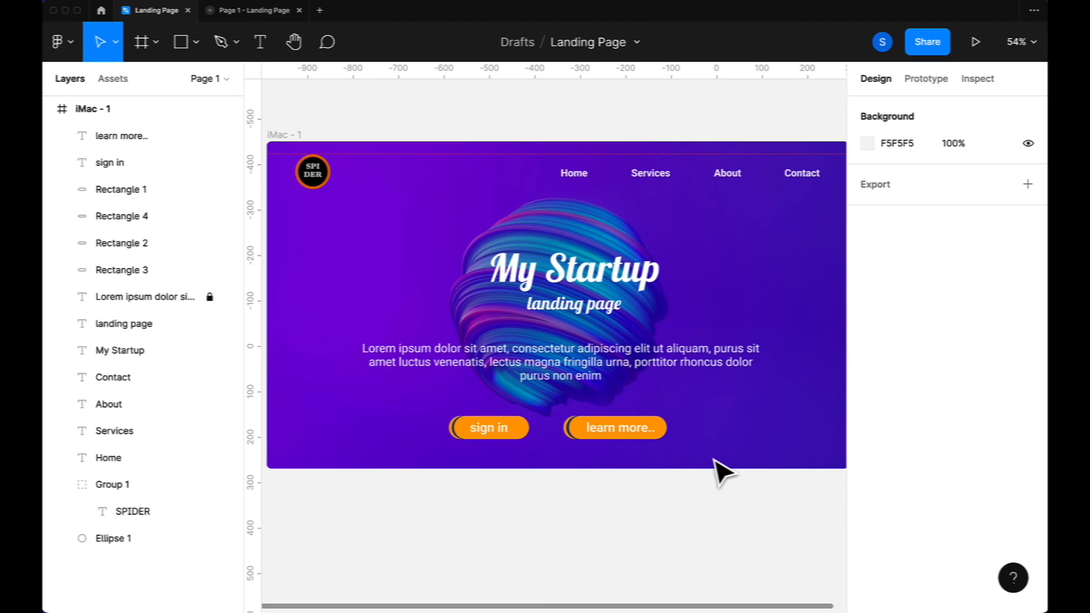
pyautogui.click(258, 16)
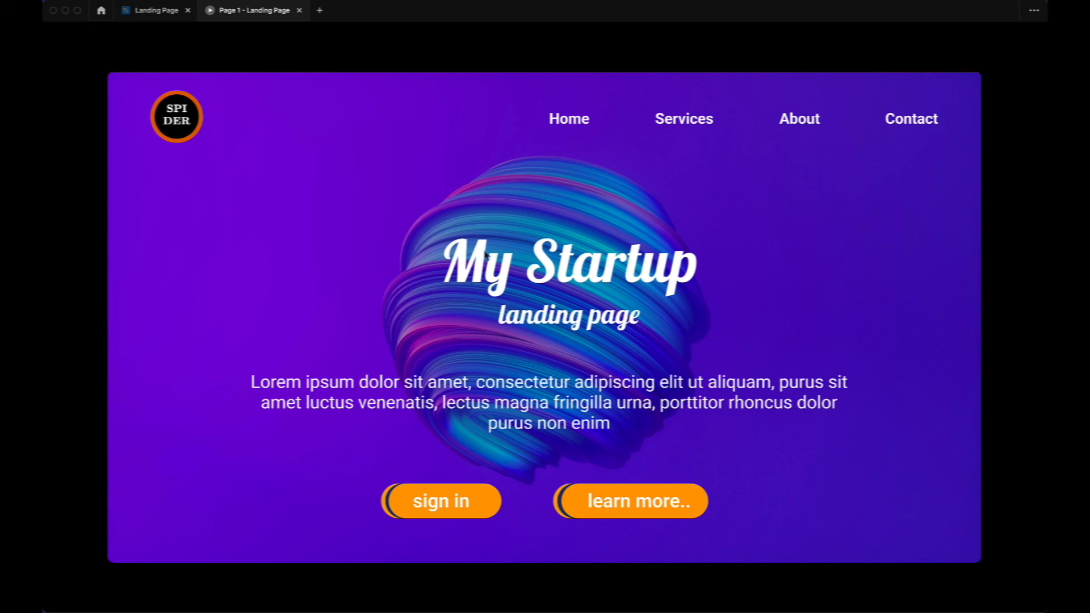
pyautogui.click(168, 16)
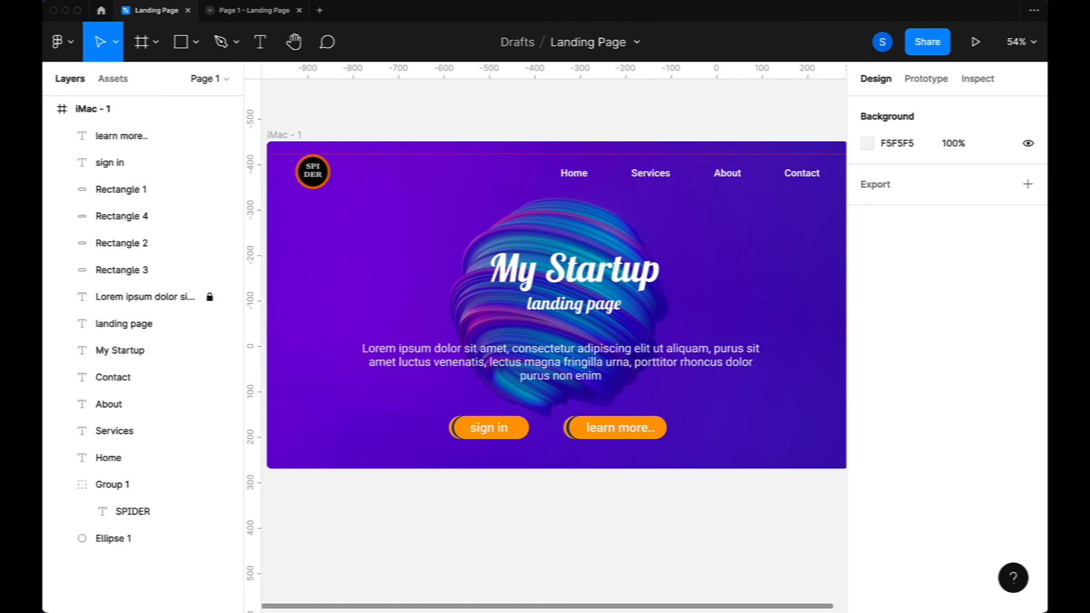
pyautogui.click(666, 1)
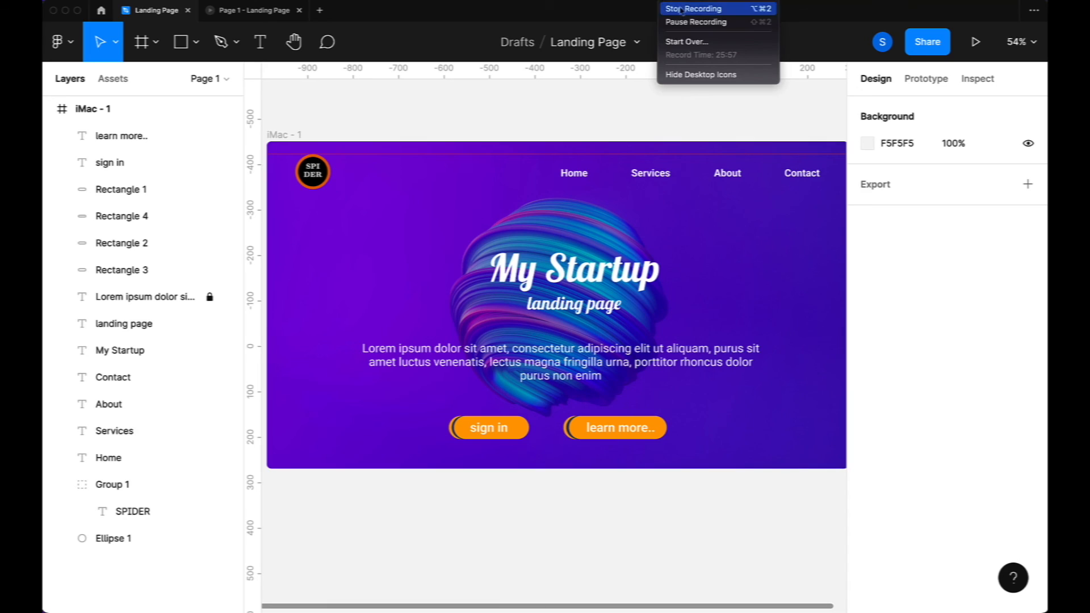